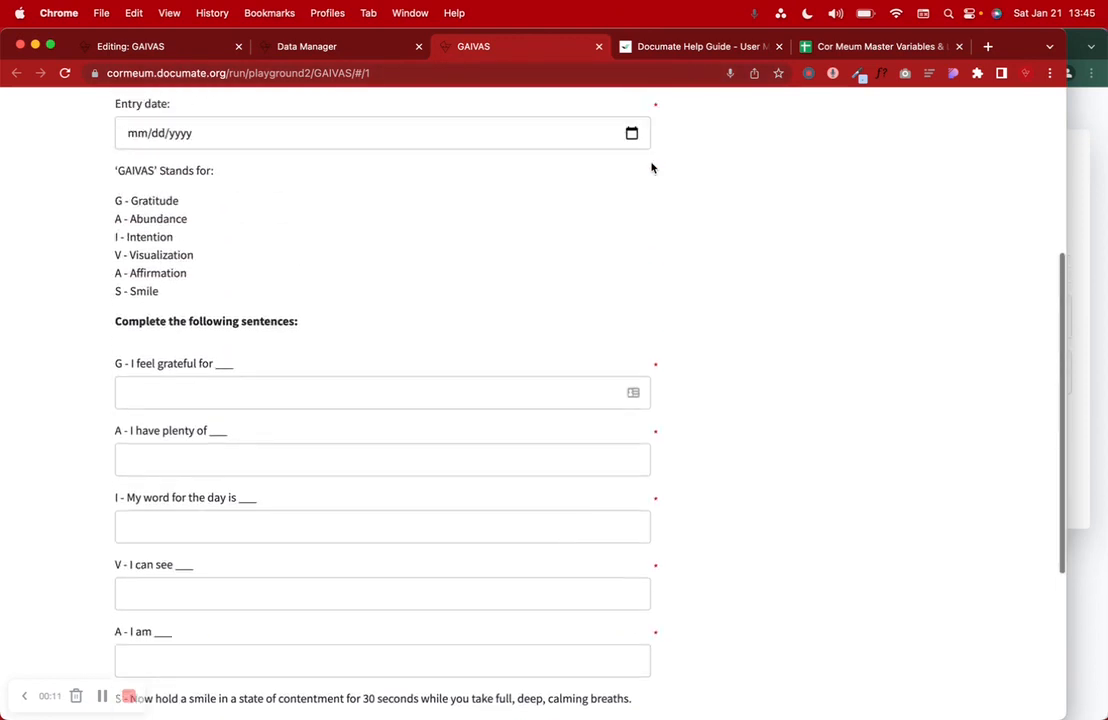
# - Open the help guide's User Management article and scroll through its Admin, Builder and User sections
pyautogui.click(665, 50)
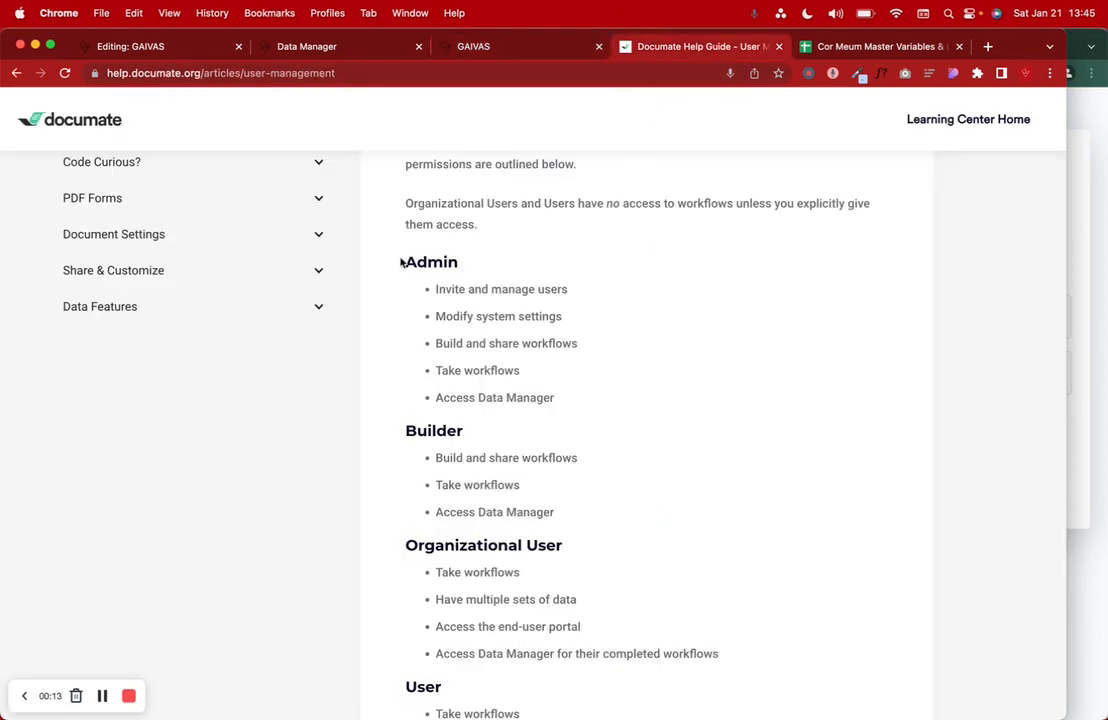
pyautogui.scroll(-3, 442, 540)
pyautogui.scroll(2, 442, 542)
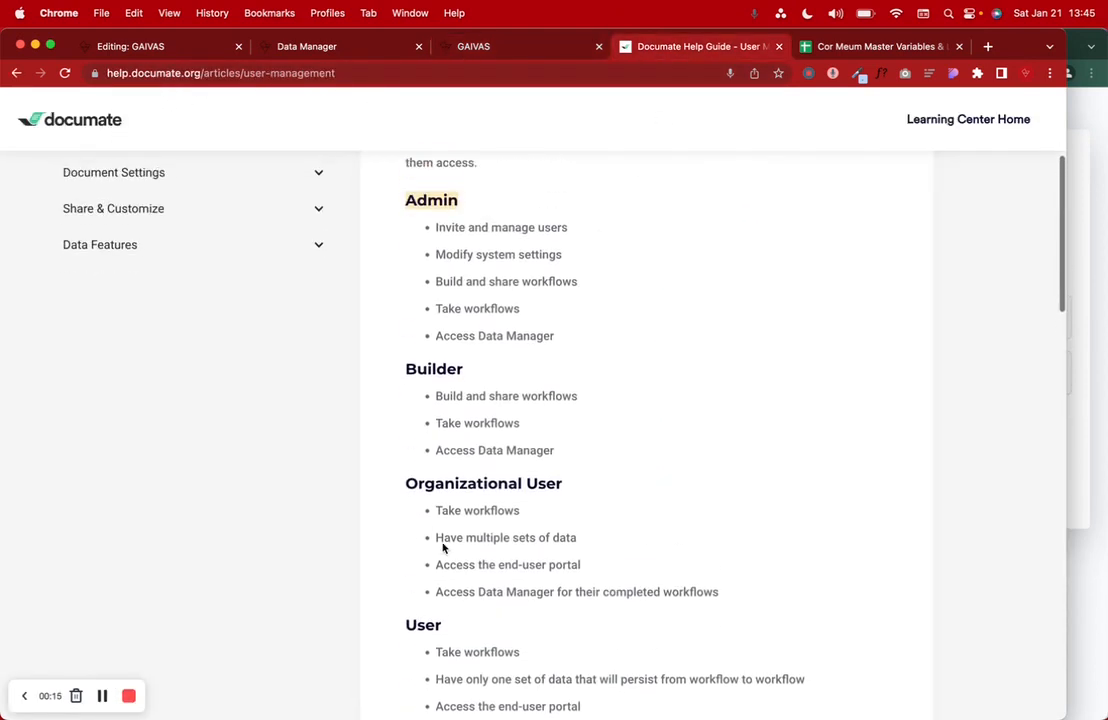
pyautogui.scroll(3, 442, 542)
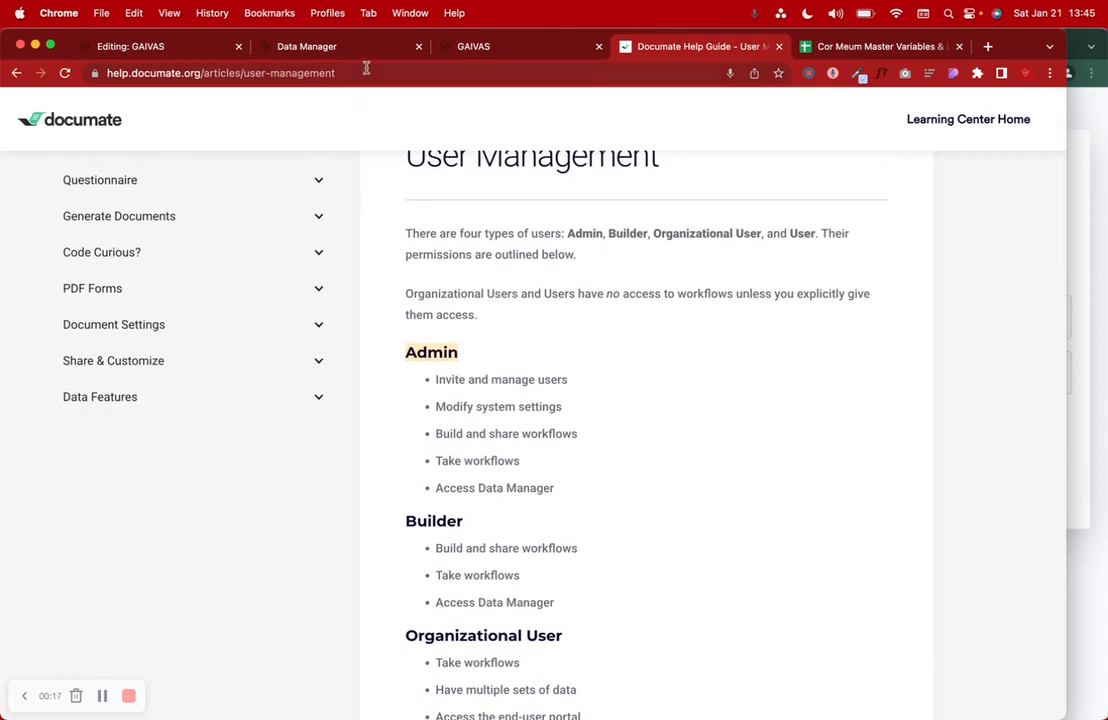
# - Set the GAIVAS journal entry date to 01/21/2023
pyautogui.click(458, 47)
pyautogui.click(235, 180)
pyautogui.click(240, 326)
pyautogui.scroll(-3, 323, 314)
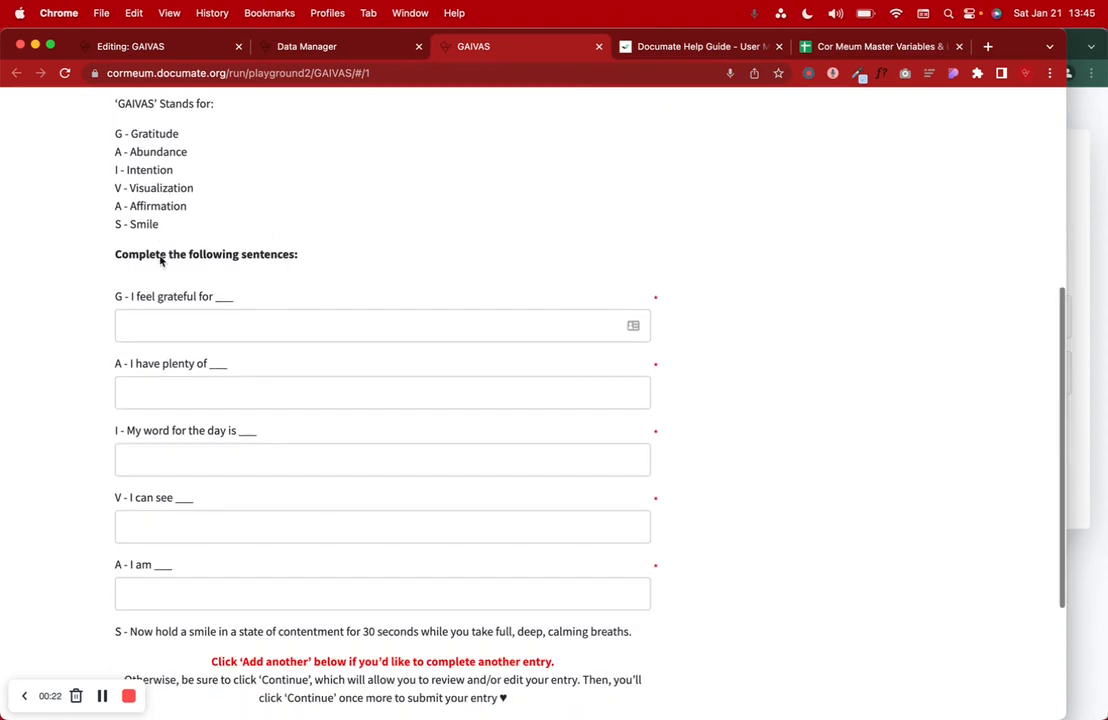
# - Answer the five sentences: my life, time and energy, progress, That my future bright, Spectacular!
pyautogui.click(163, 287)
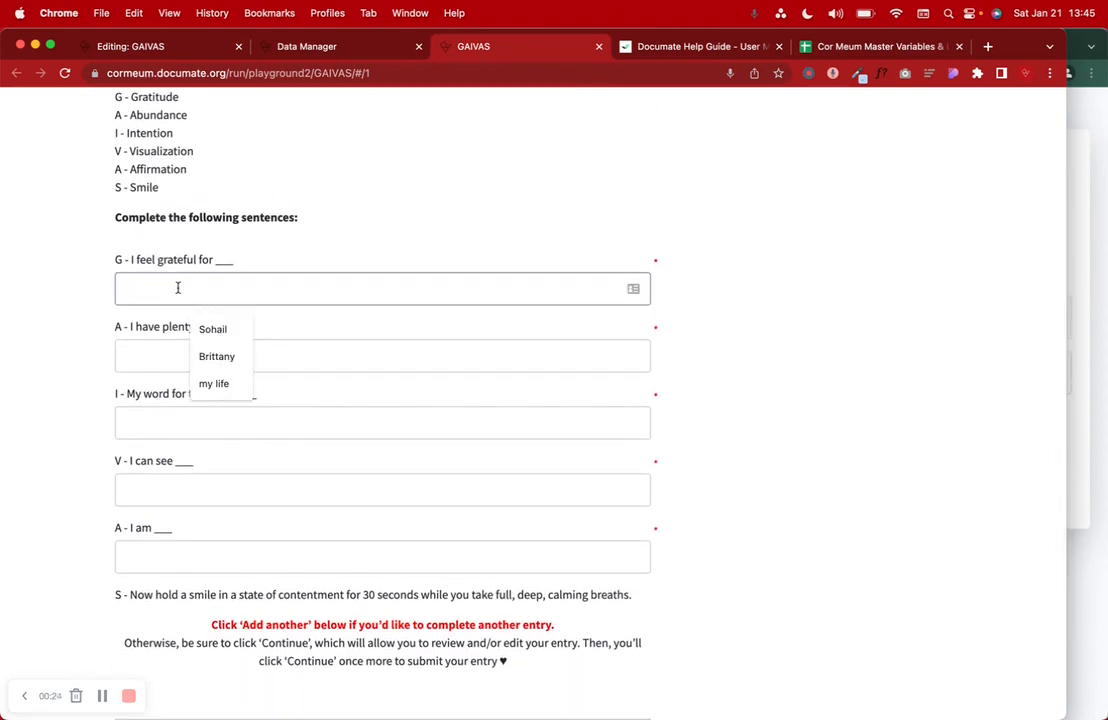
pyautogui.click(215, 383)
pyautogui.click(166, 356)
pyautogui.click(221, 423)
pyautogui.click(165, 424)
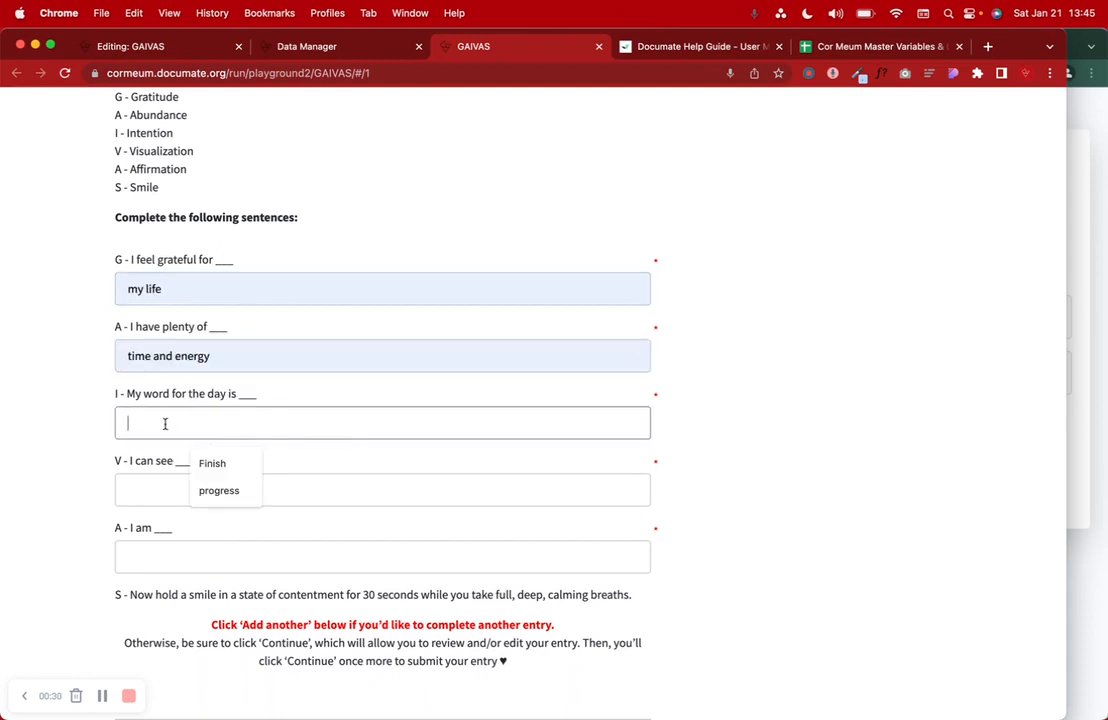
pyautogui.click(218, 490)
pyautogui.click(172, 497)
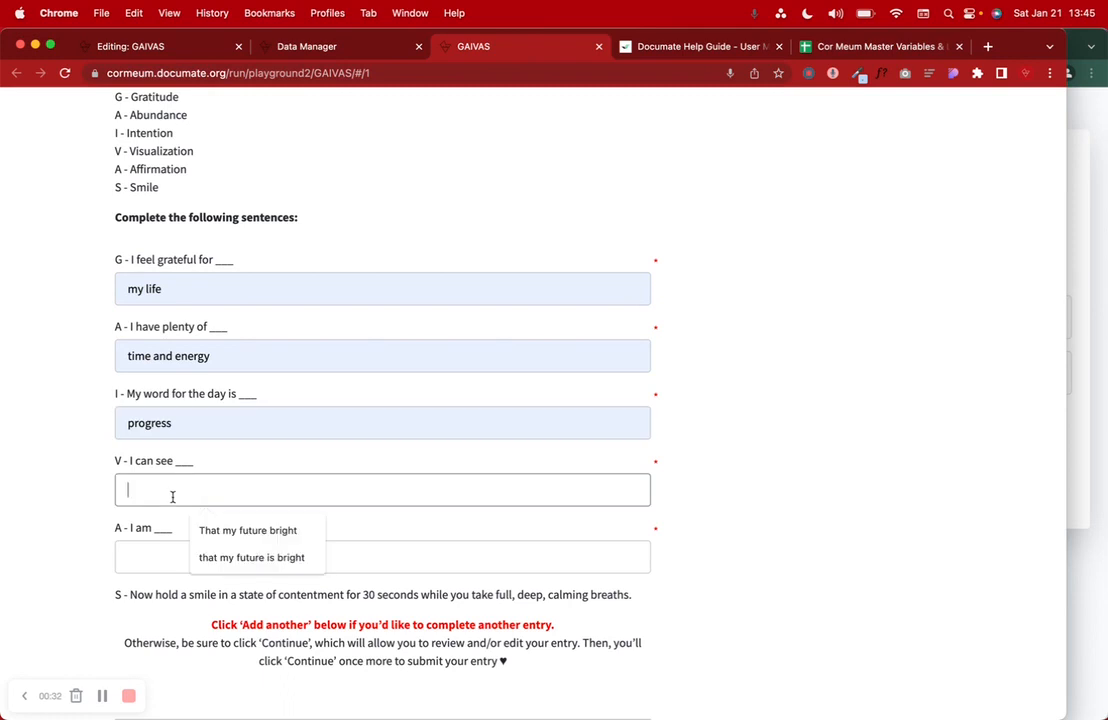
pyautogui.click(240, 538)
pyautogui.click(138, 561)
pyautogui.click(222, 597)
# - Continue to the review page and submit the journal entry
pyautogui.scroll(-2, 232, 598)
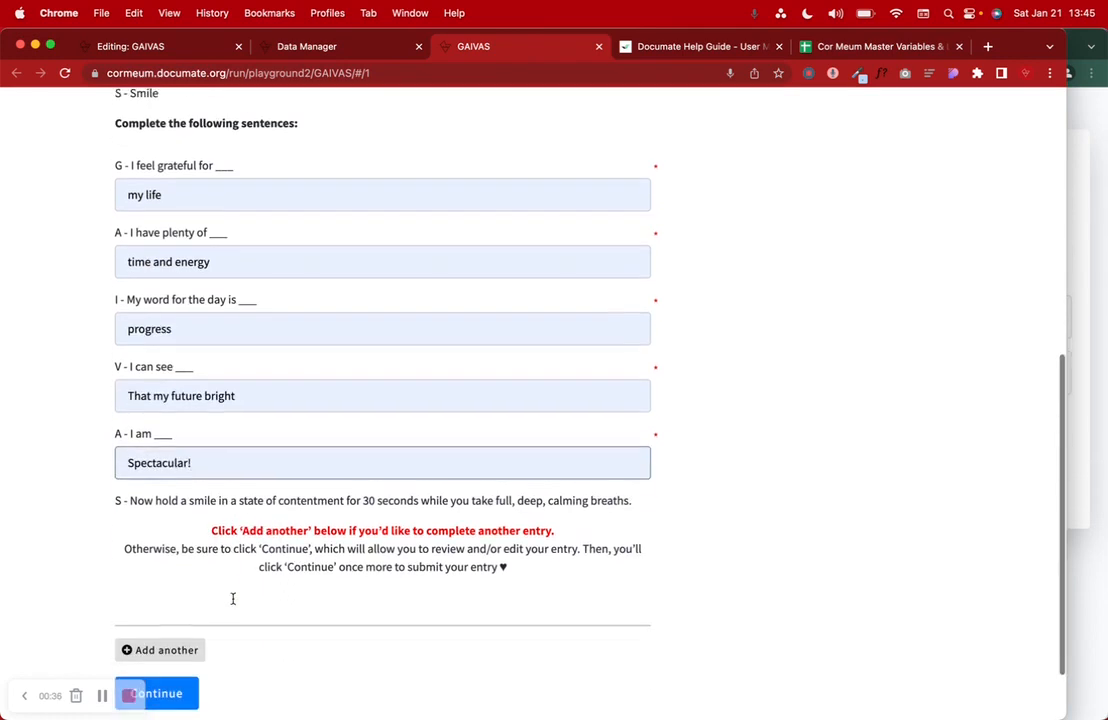
pyautogui.scroll(-1, 233, 603)
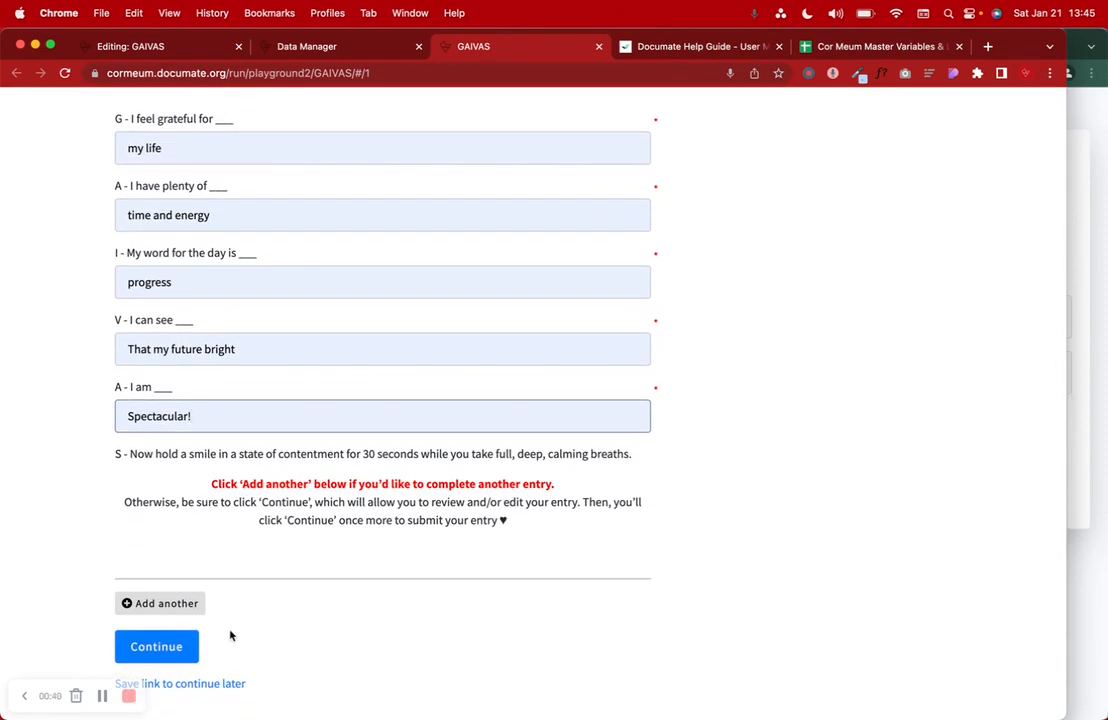
pyautogui.click(156, 646)
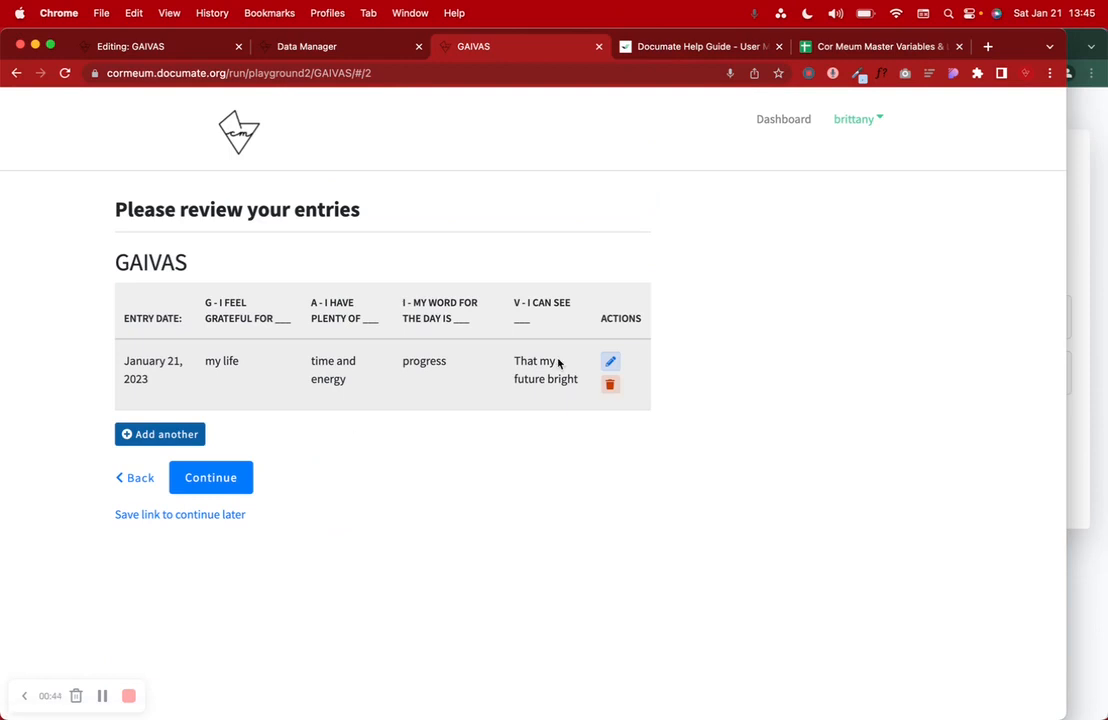
pyautogui.click(212, 479)
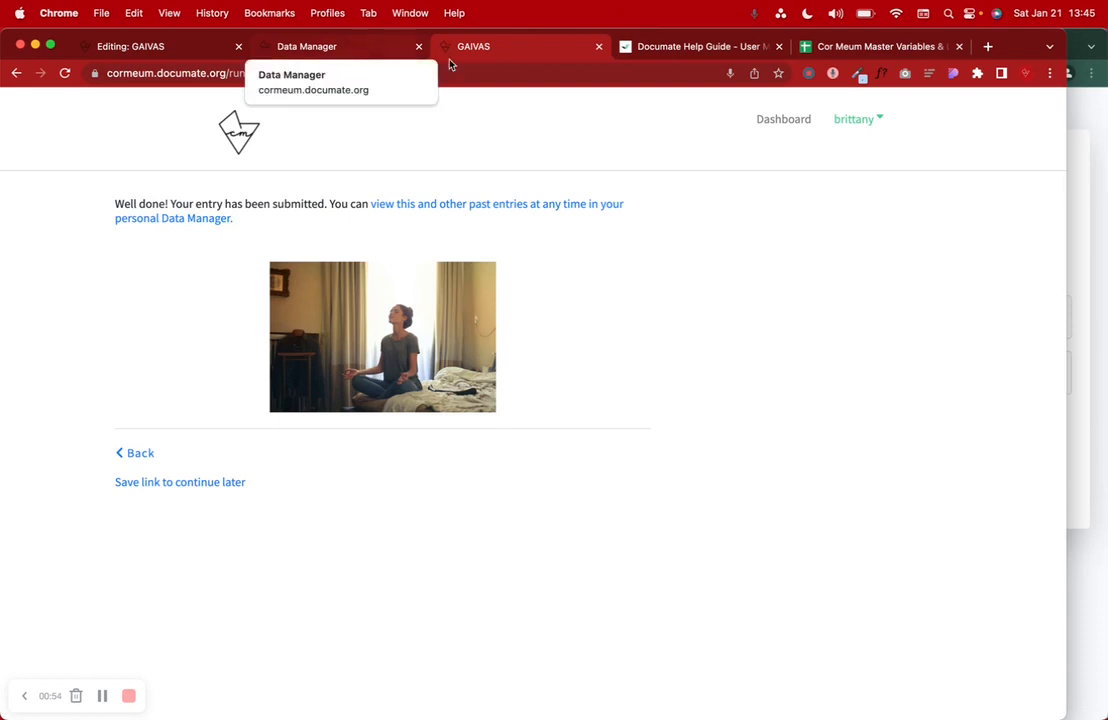
pyautogui.click(372, 54)
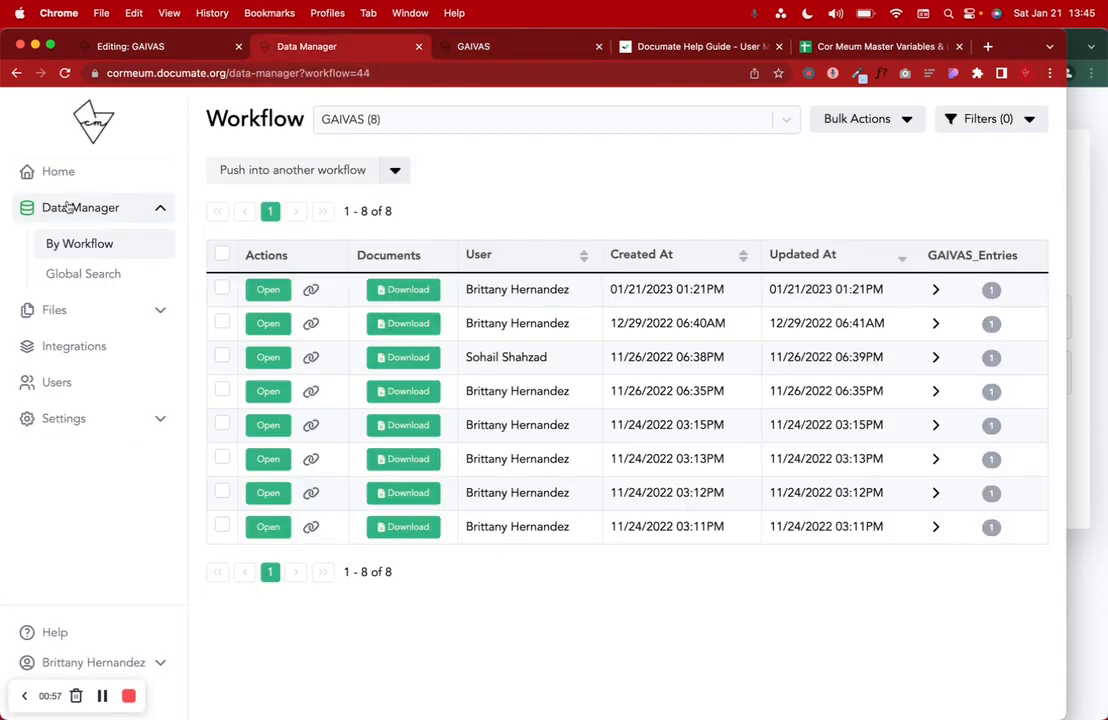
# - Reload the Data Manager and inspect the newest 01/21/2023 GAIVAS entry's answers, then collapse it
pyautogui.click(62, 72)
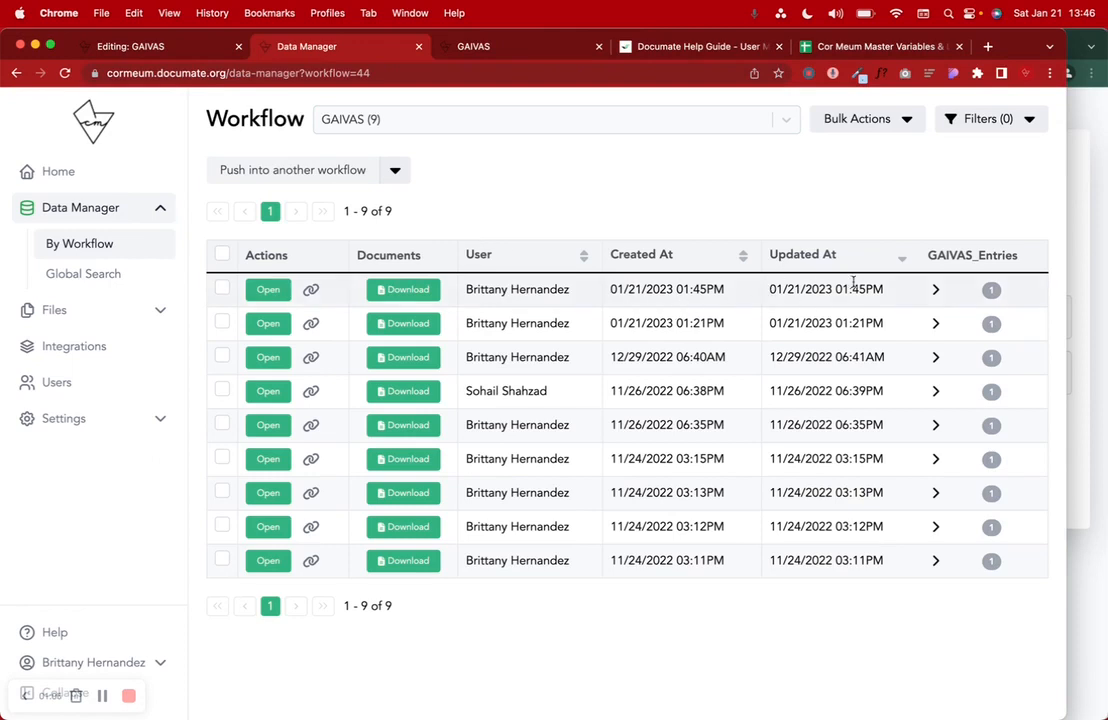
pyautogui.click(934, 289)
pyautogui.hscroll(10, 800, 357)
pyautogui.hscroll(-7, 800, 357)
pyautogui.hscroll(-3, 801, 357)
pyautogui.moveTo(455, 324); pyautogui.dragTo(477, 359)
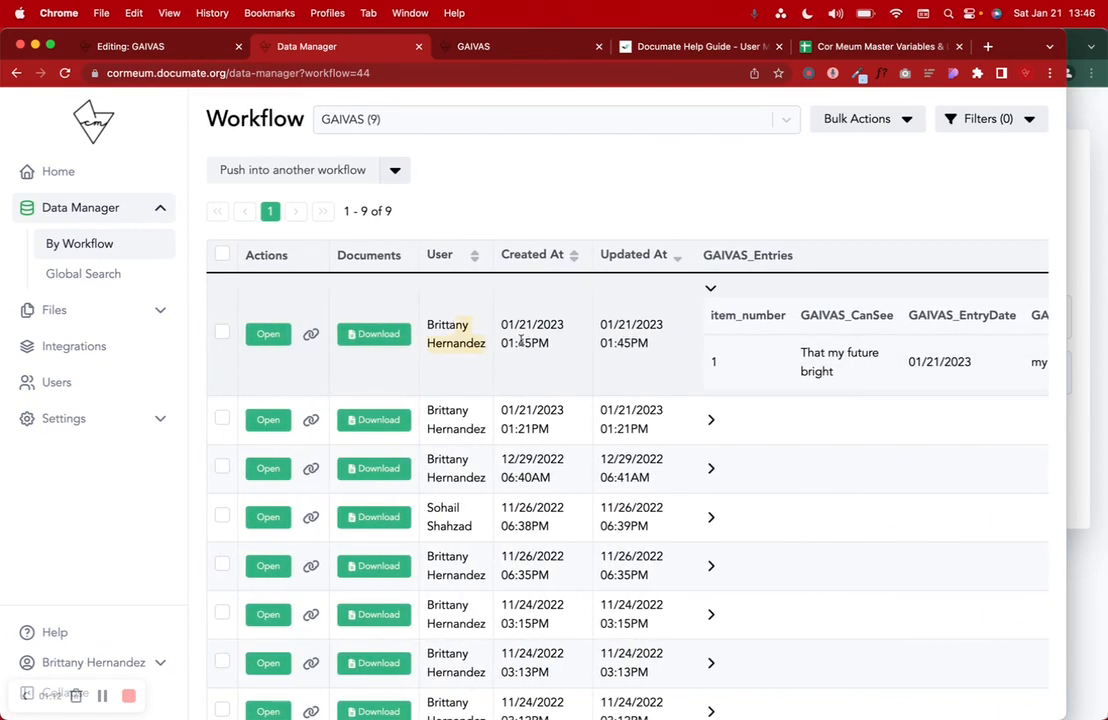
pyautogui.click(711, 288)
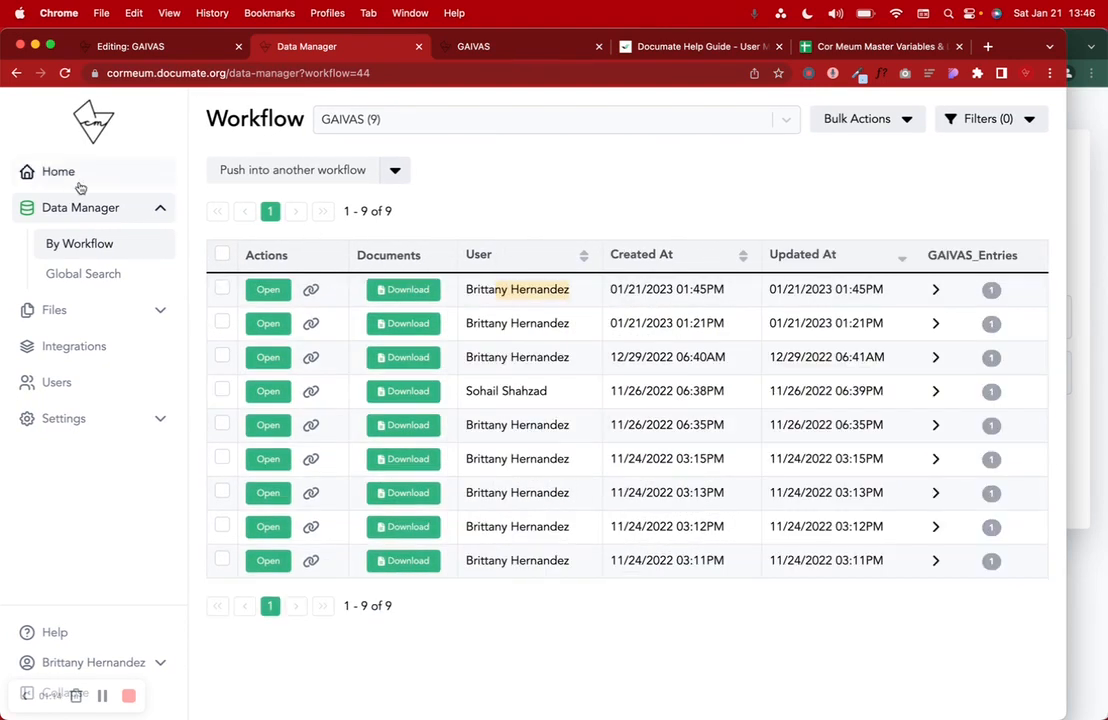
# - Return to the Workflows dashboard, inspect its web address, and bring the Sign In window forward
pyautogui.click(70, 176)
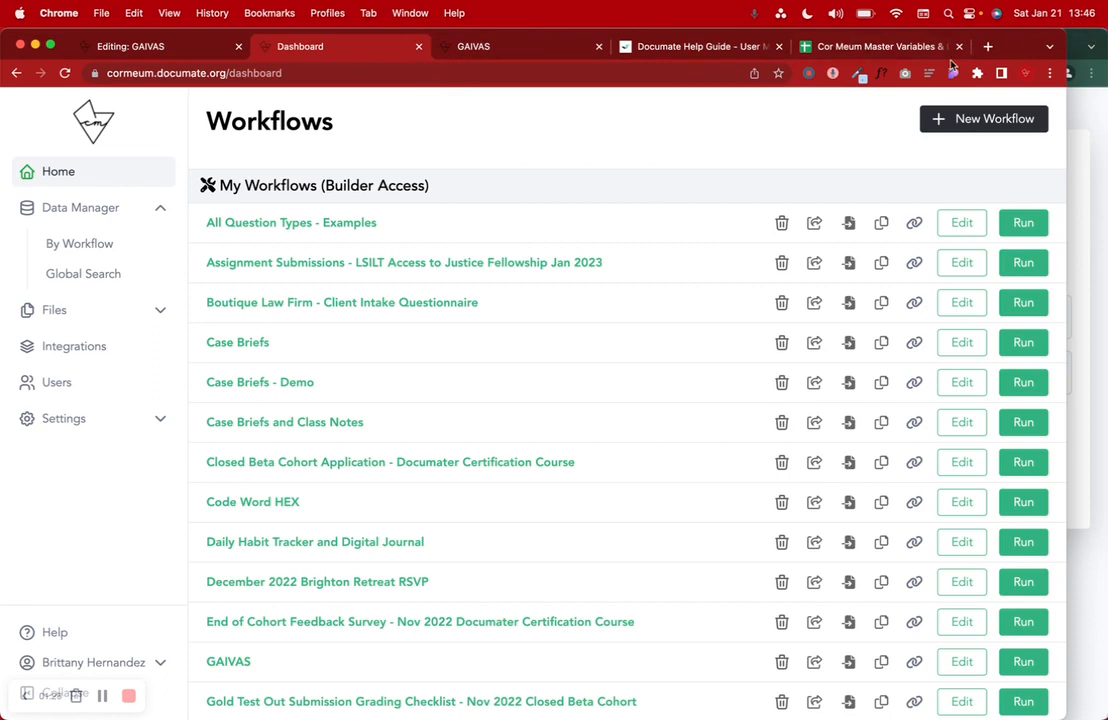
pyautogui.tripleClick(188, 72)
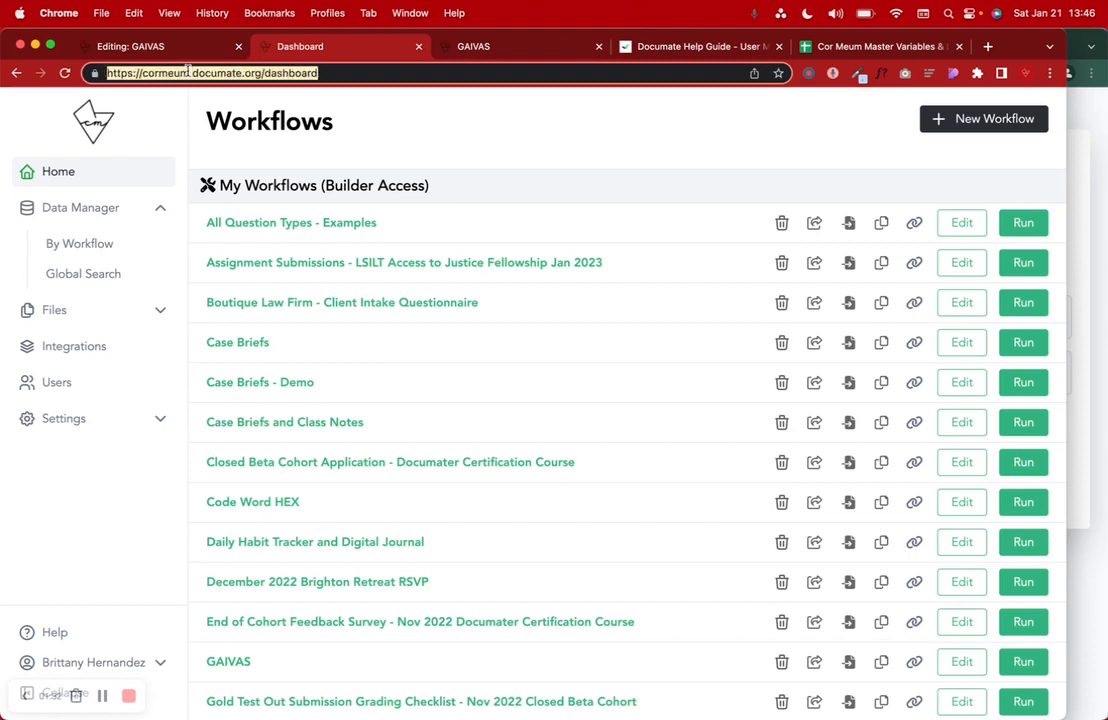
pyautogui.click(197, 78)
pyautogui.moveTo(143, 73); pyautogui.dragTo(188, 73)
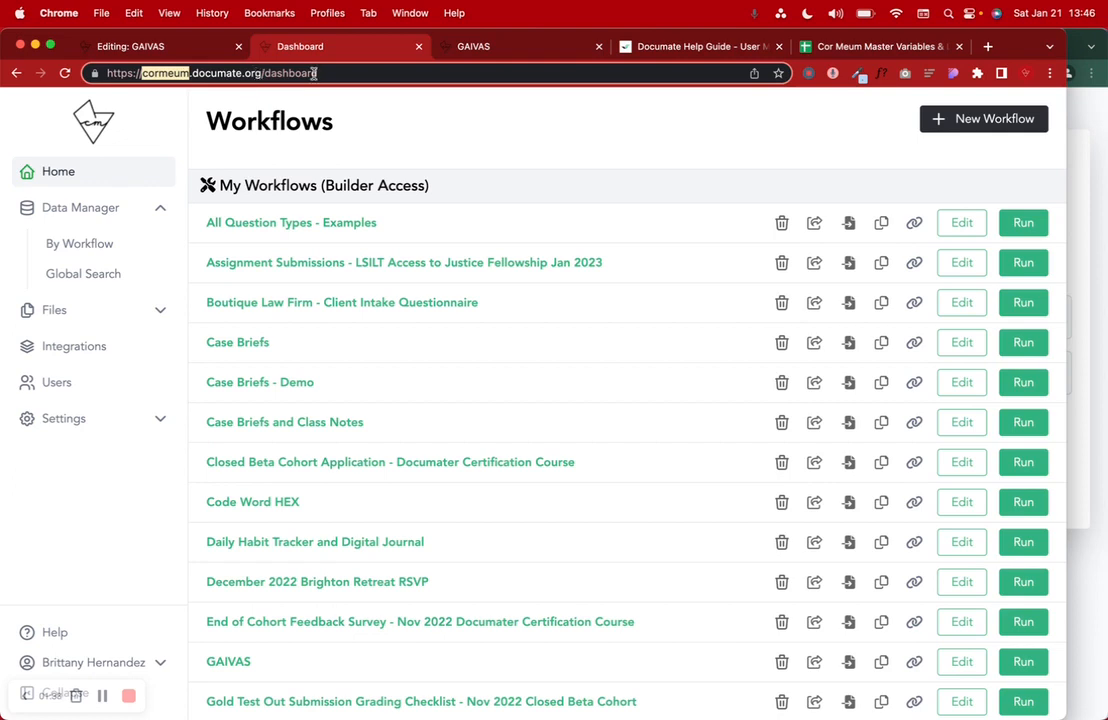
pyautogui.click(1081, 37)
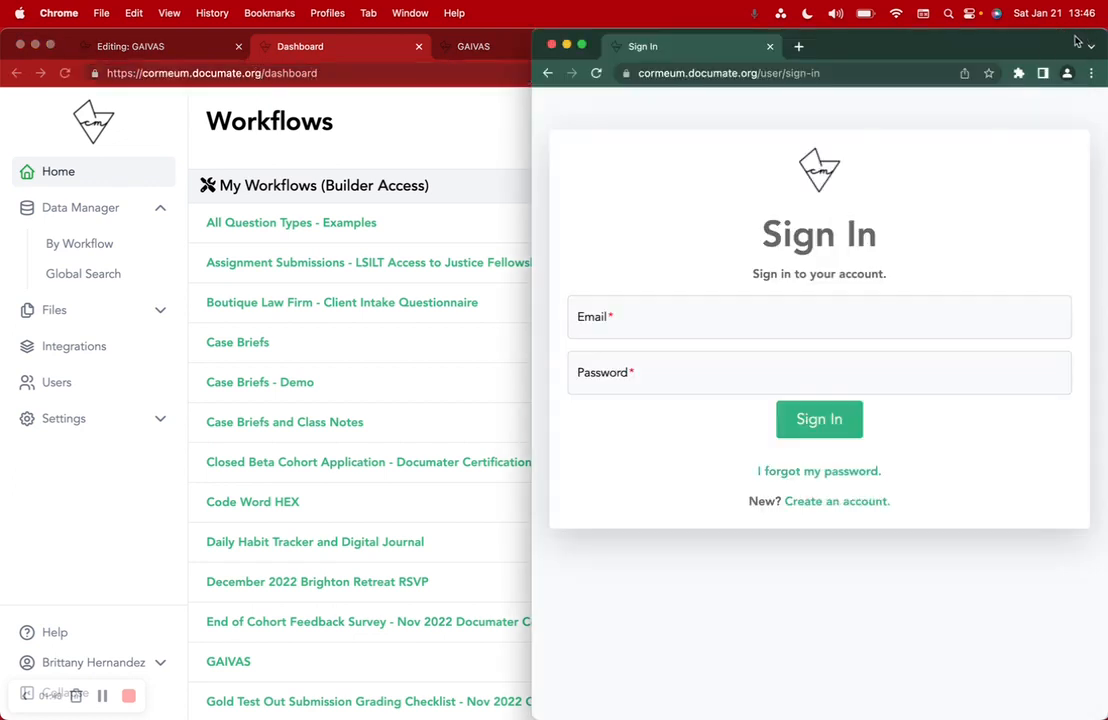
# - Widen the Sign In window, open Create an account, and inspect the registration address
pyautogui.moveTo(531, 37); pyautogui.dragTo(257, 52)
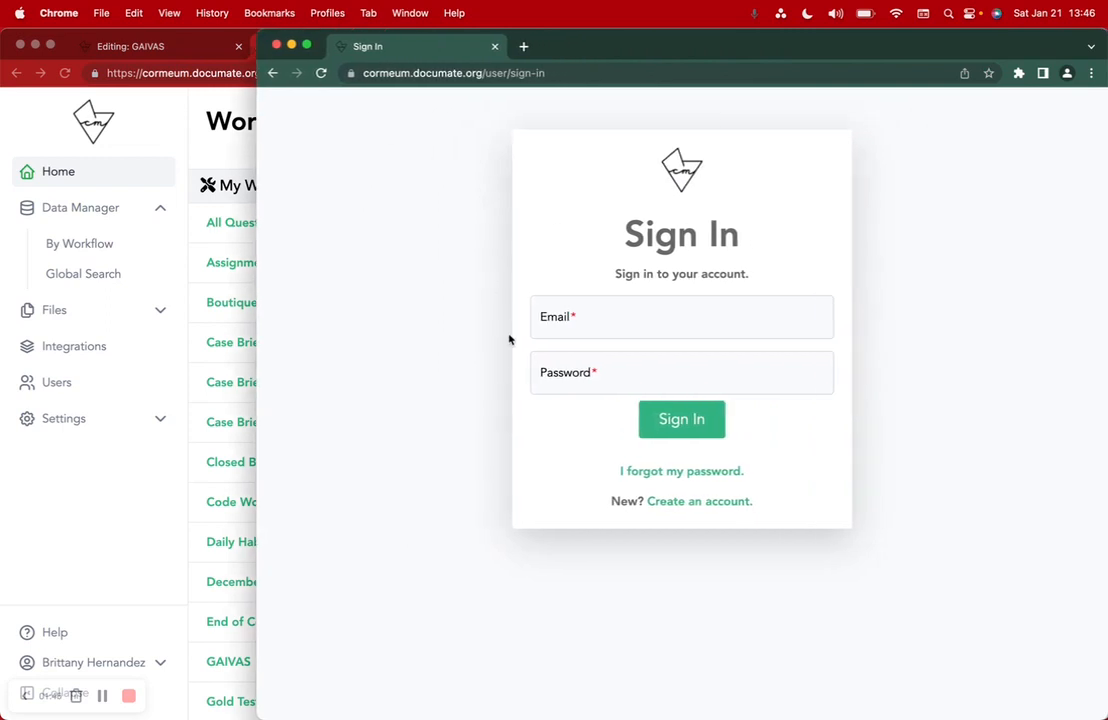
pyautogui.press('super+l')
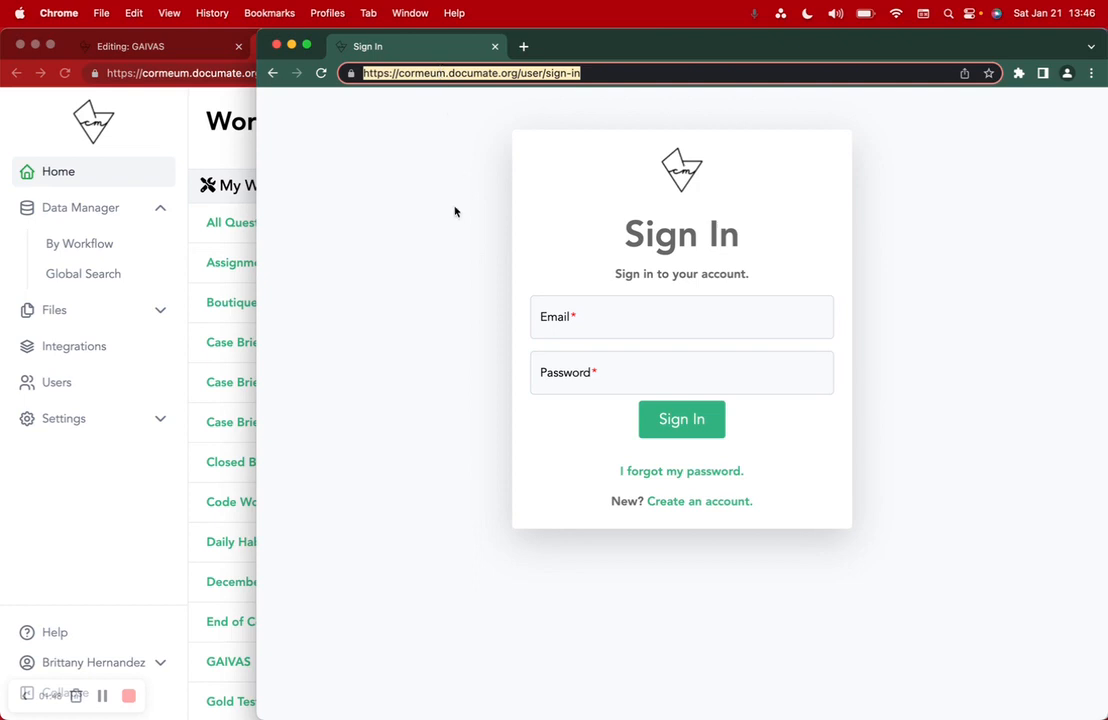
pyautogui.click(668, 501)
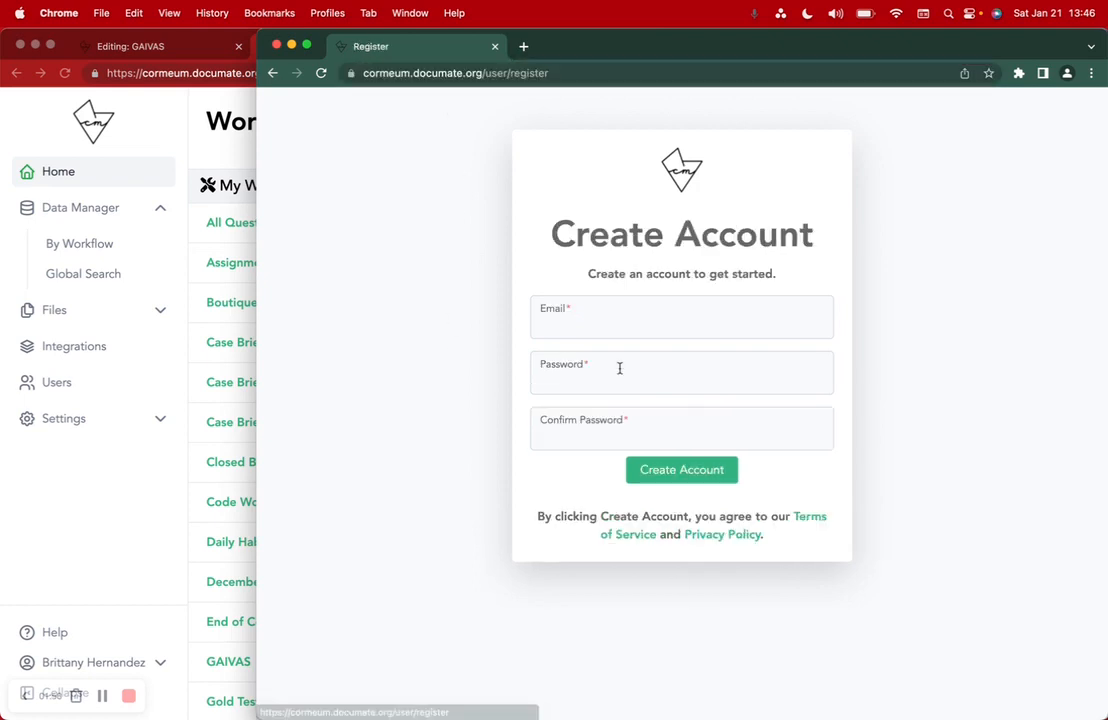
pyautogui.click(400, 73)
pyautogui.click(436, 73)
pyautogui.moveTo(461, 73); pyautogui.dragTo(539, 77)
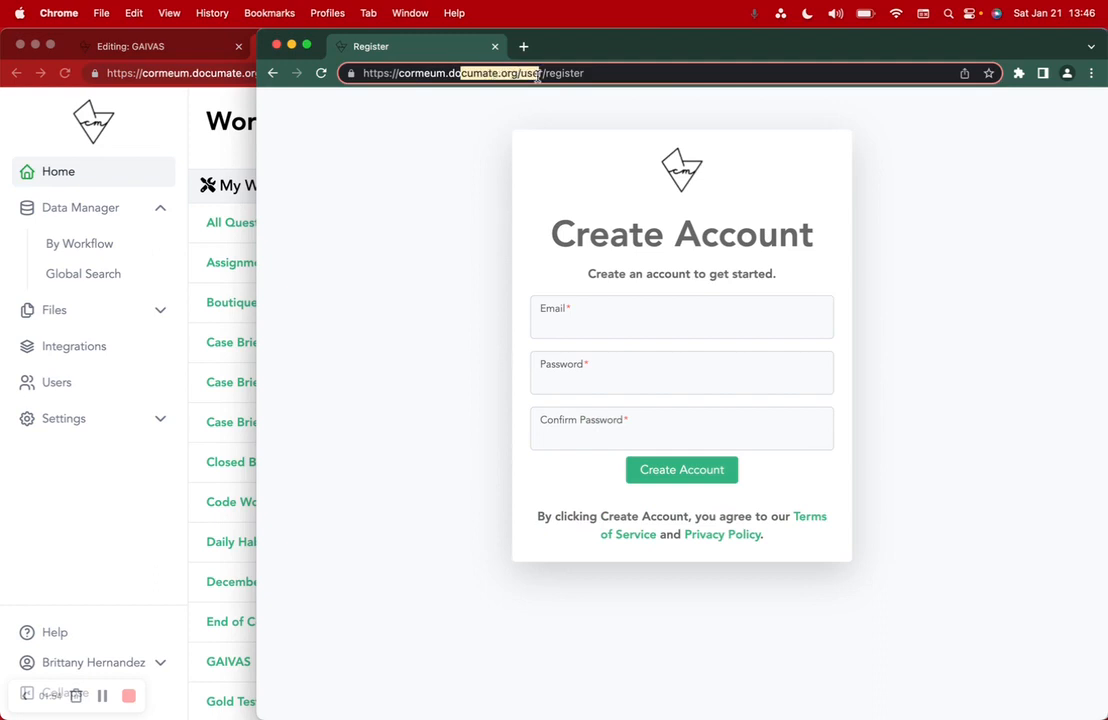
pyautogui.click(596, 73)
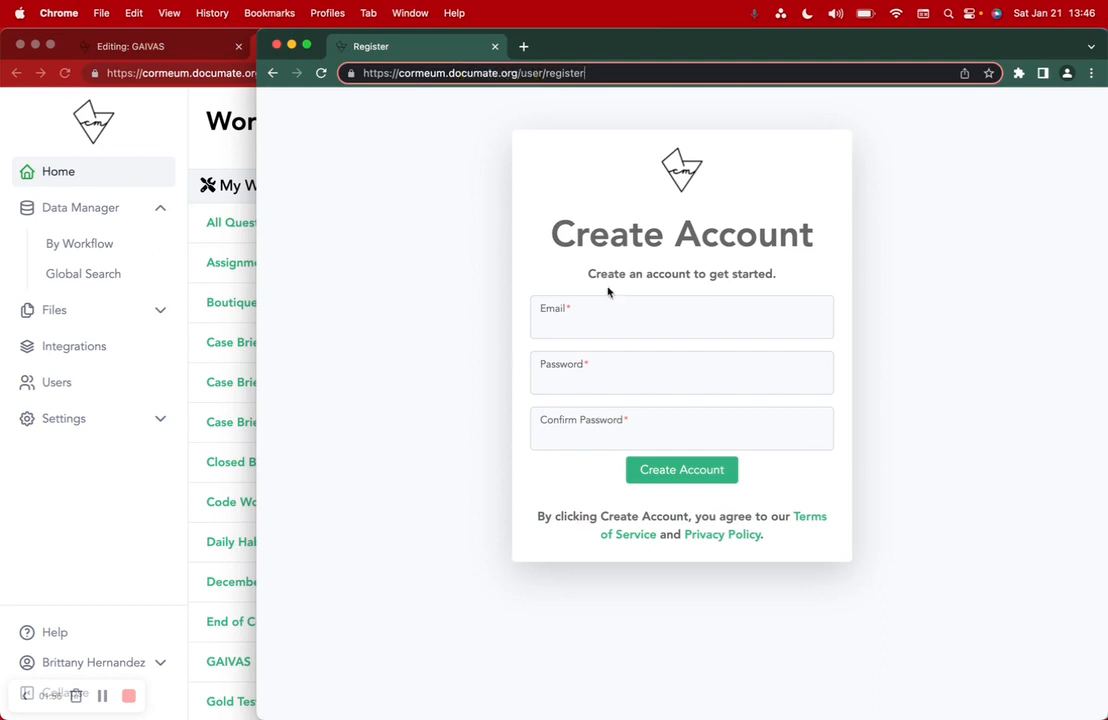
# - Check the Email, Password and Confirm Password fields, go back to Sign In, and restore the dashboard window
pyautogui.click(579, 319)
pyautogui.click(560, 374)
pyautogui.click(561, 428)
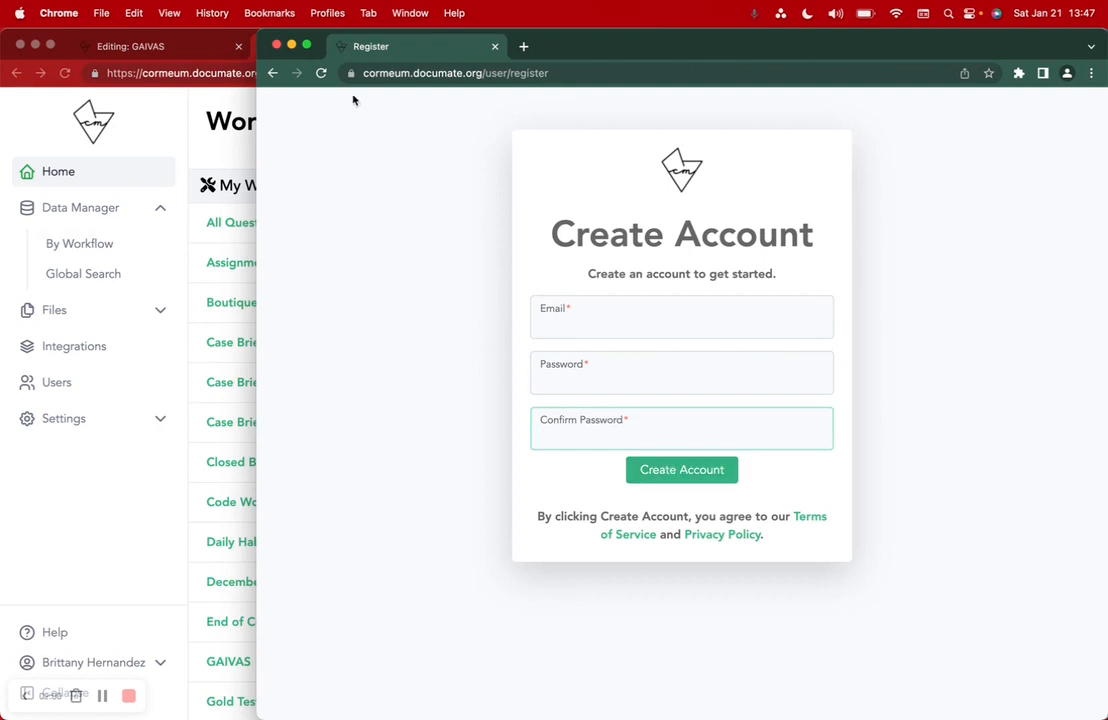
pyautogui.click(272, 74)
pyautogui.click(238, 40)
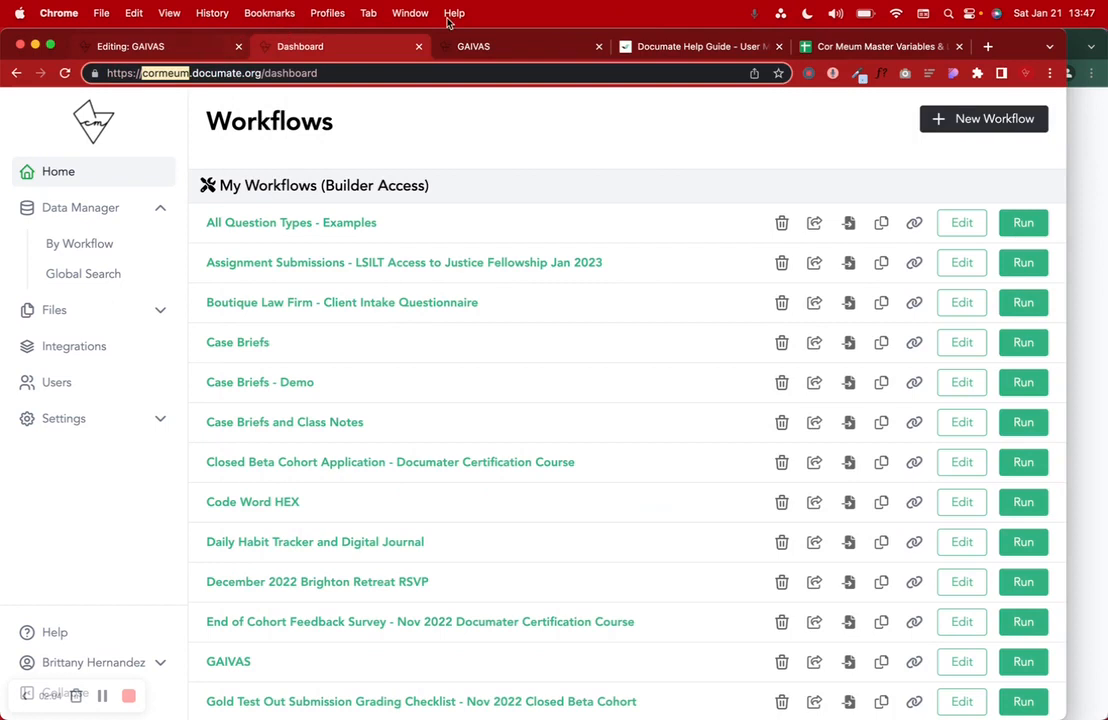
pyautogui.click(660, 46)
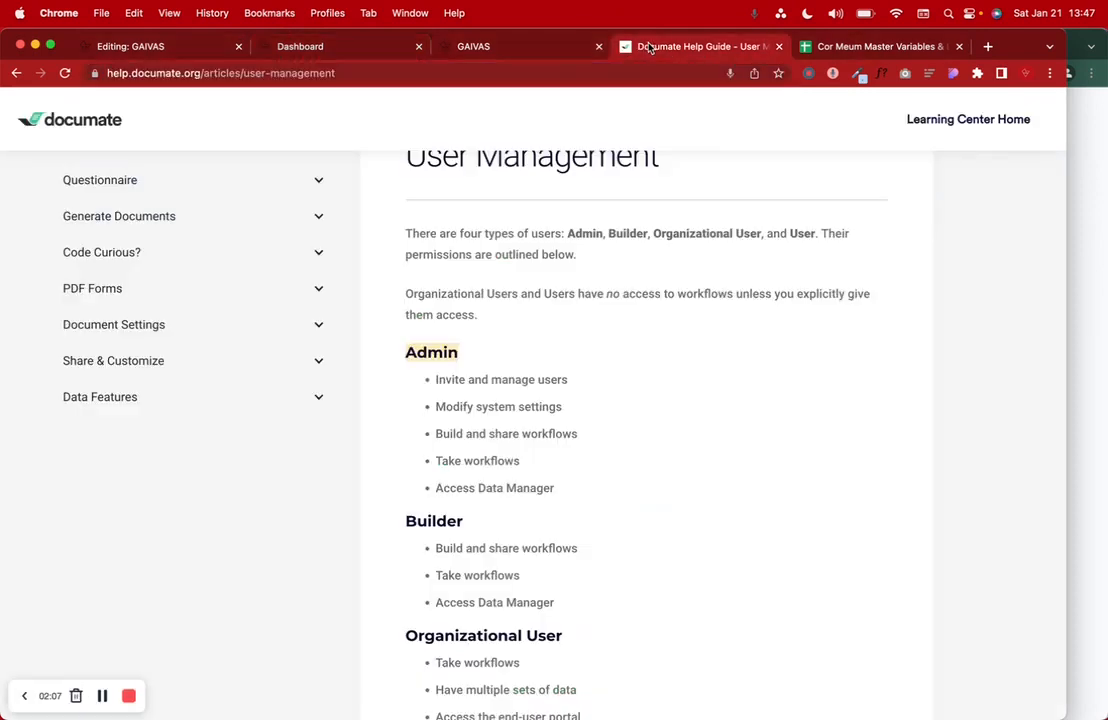
pyautogui.scroll(-5, 574, 430)
pyautogui.moveTo(438, 460); pyautogui.dragTo(551, 462)
pyautogui.click(440, 486)
pyautogui.moveTo(440, 486); pyautogui.dragTo(837, 498)
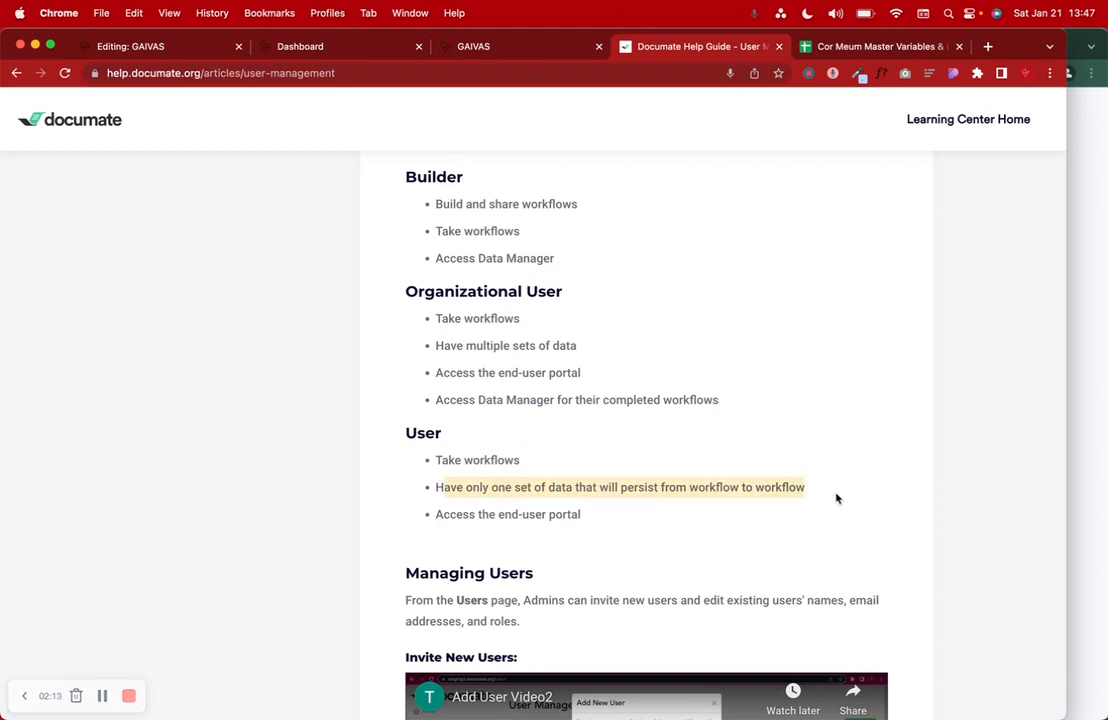
pyautogui.moveTo(437, 514); pyautogui.dragTo(606, 522)
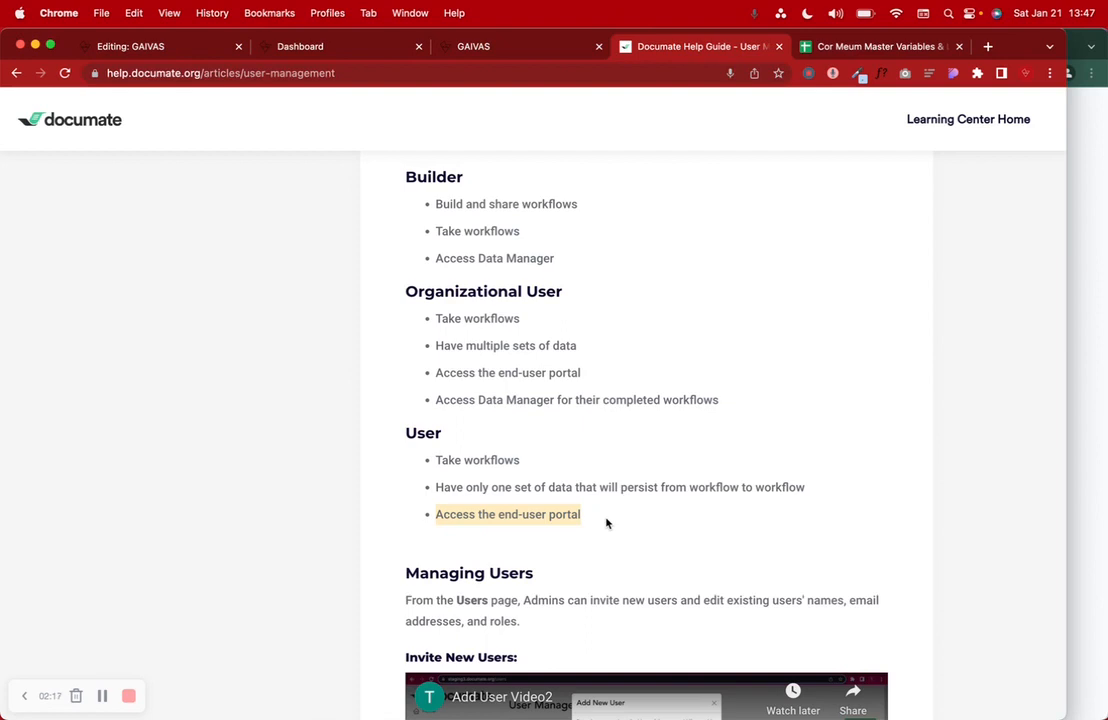
pyautogui.scroll(1, 604, 514)
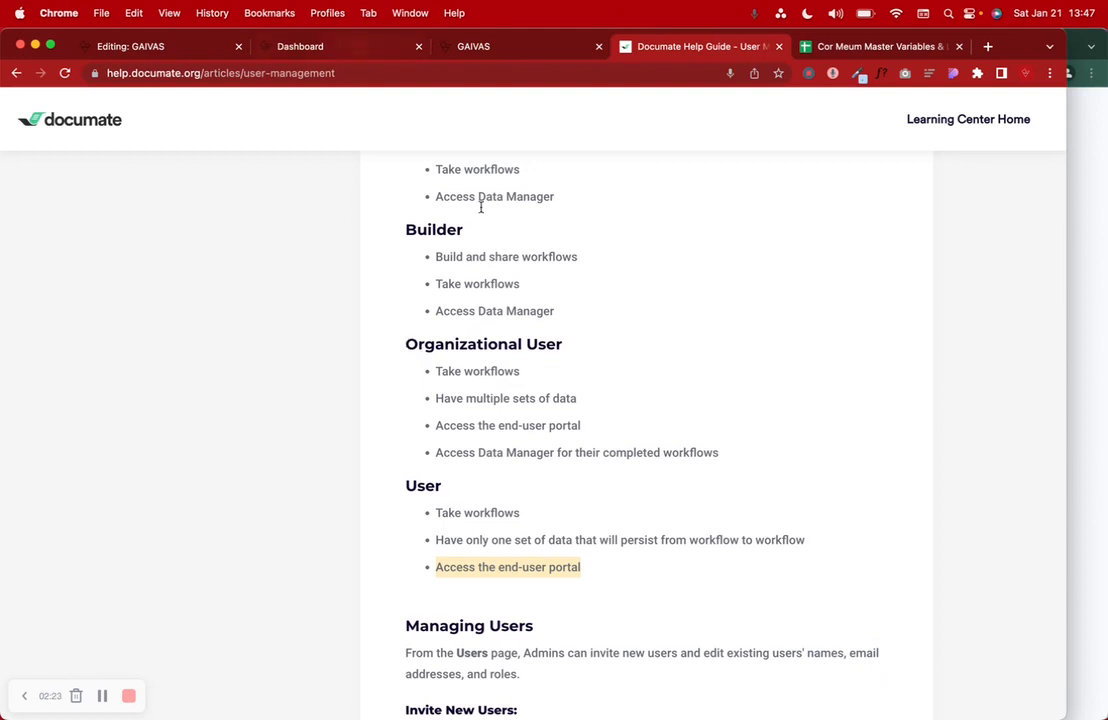
pyautogui.moveTo(406, 343); pyautogui.dragTo(559, 343)
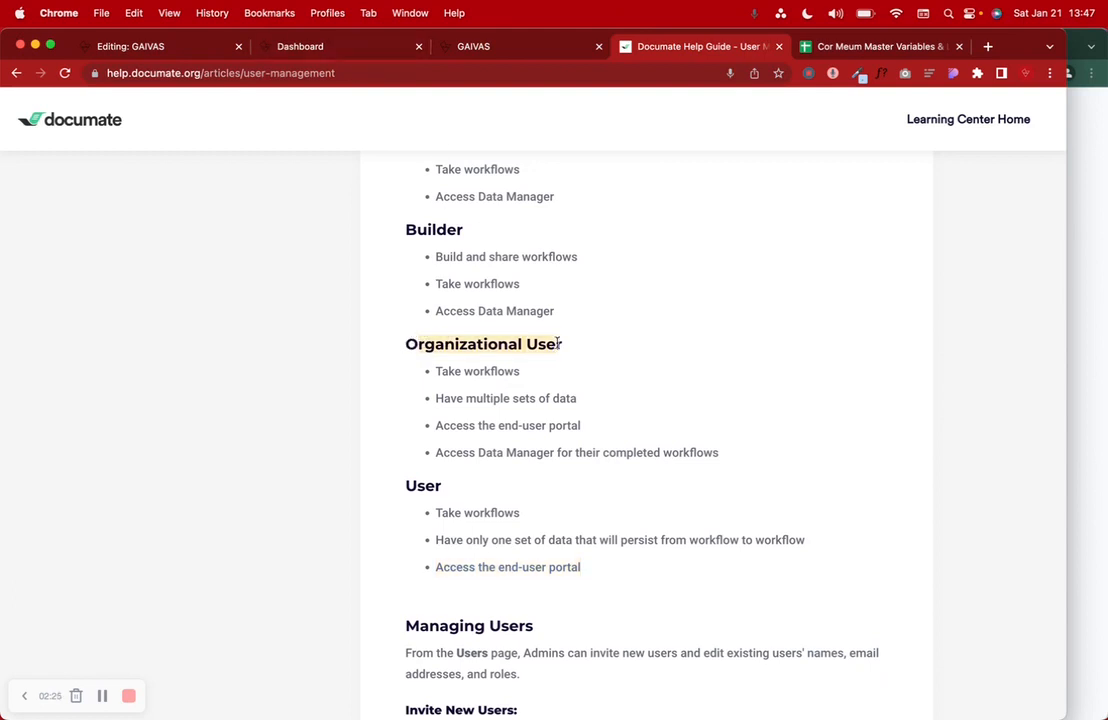
pyautogui.click(290, 46)
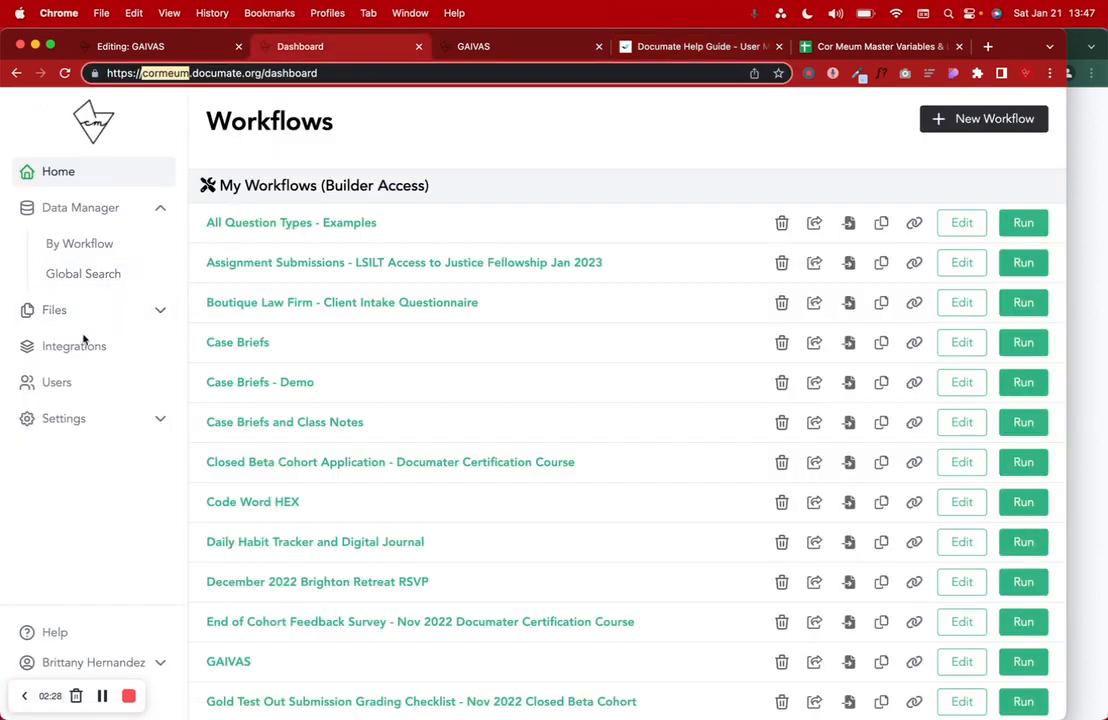
pyautogui.click(720, 52)
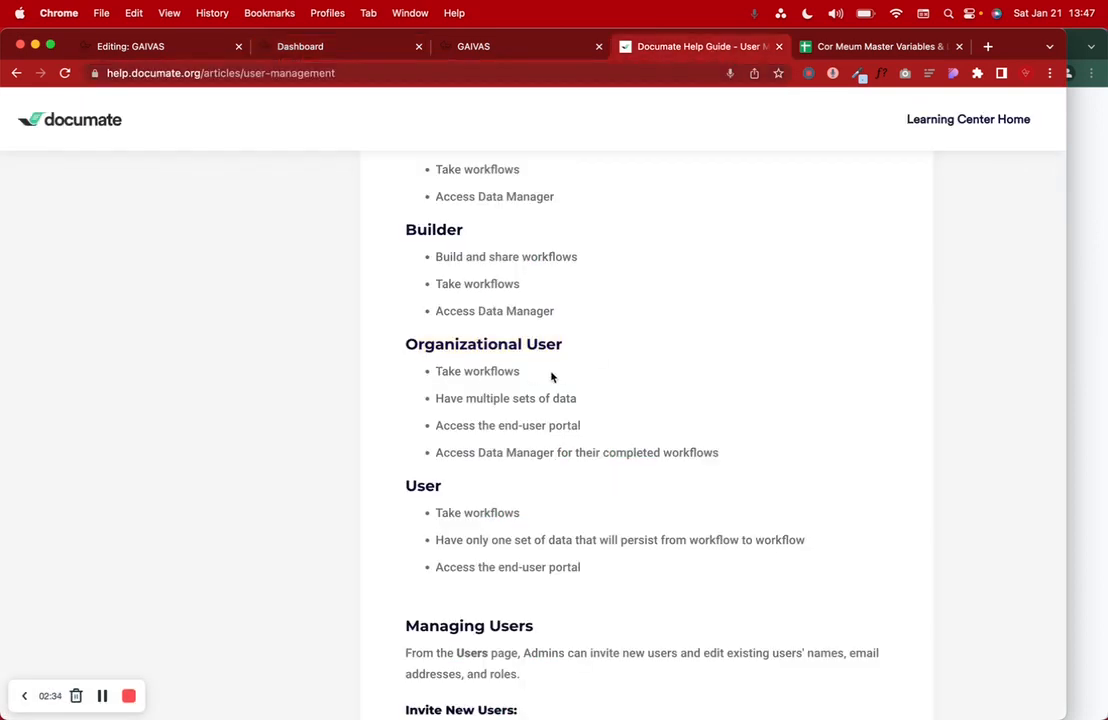
pyautogui.moveTo(445, 412); pyautogui.dragTo(631, 412)
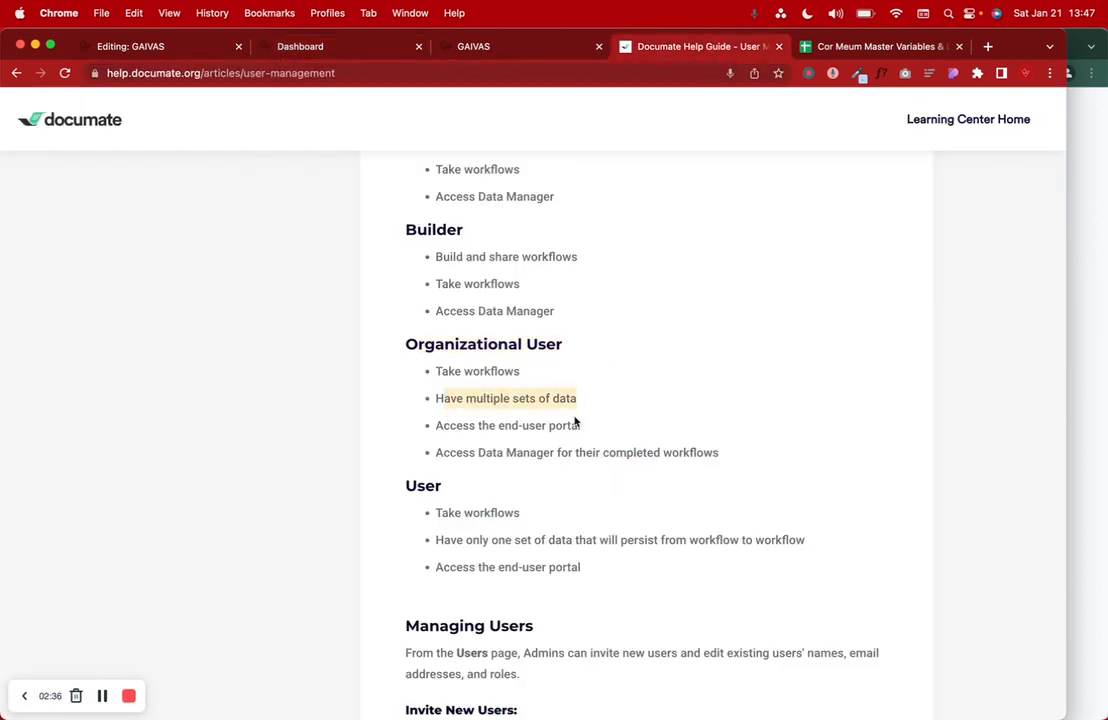
pyautogui.moveTo(456, 425); pyautogui.dragTo(619, 431)
pyautogui.click(791, 459)
pyautogui.moveTo(730, 453); pyautogui.dragTo(489, 452)
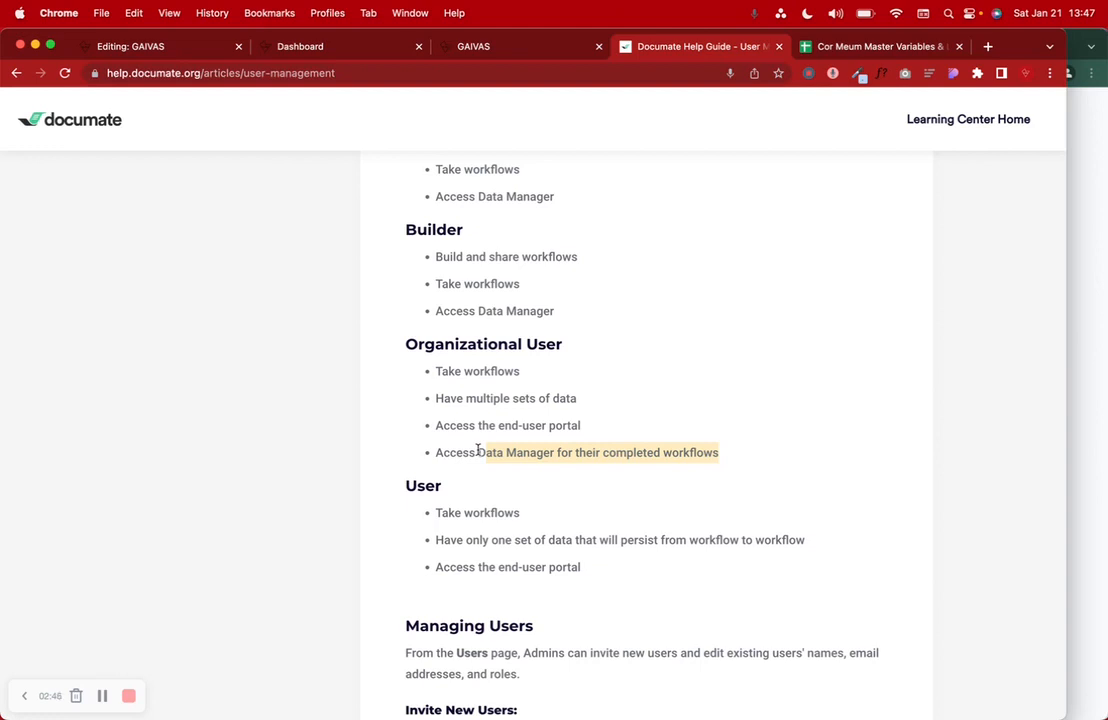
# - Highlight the Builder's build and share, take workflows and Access Data Manager permissions
pyautogui.scroll(2, 478, 451)
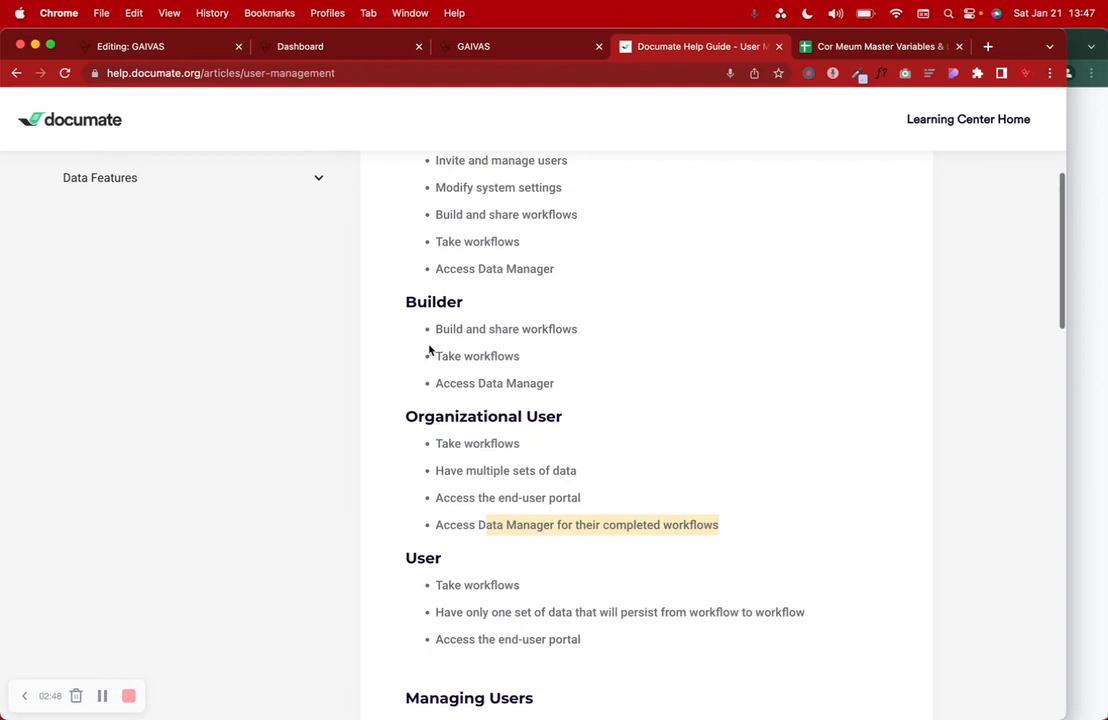
pyautogui.moveTo(405, 301); pyautogui.dragTo(572, 397)
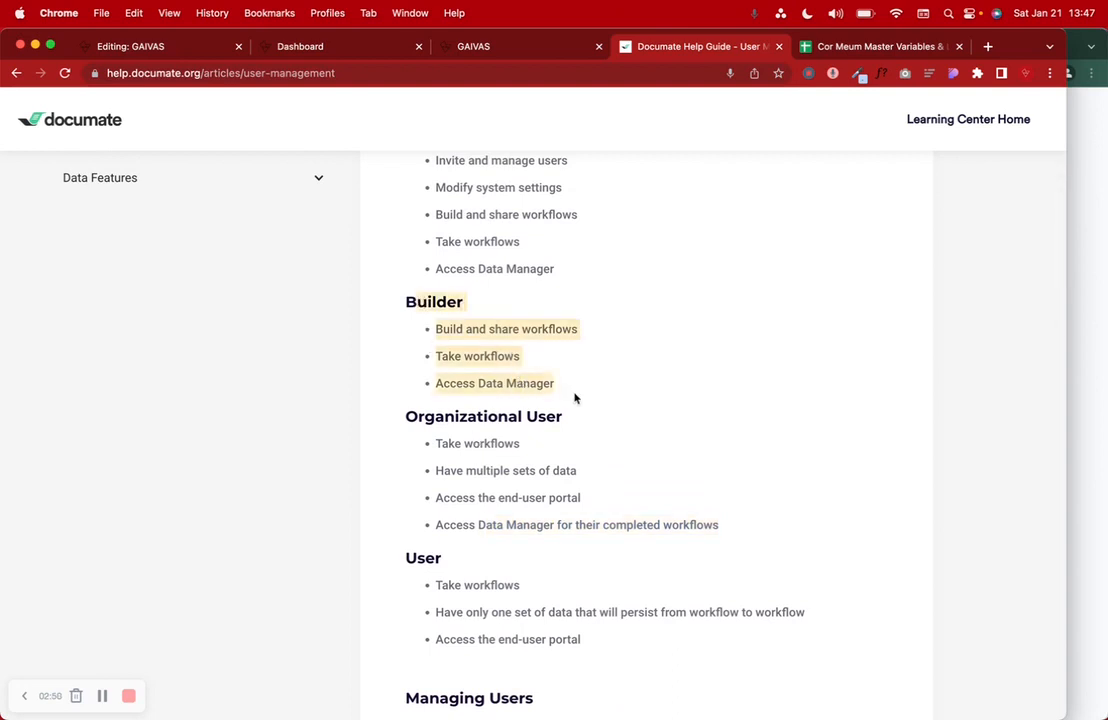
pyautogui.scroll(3, 514, 270)
pyautogui.moveTo(433, 250); pyautogui.dragTo(513, 362)
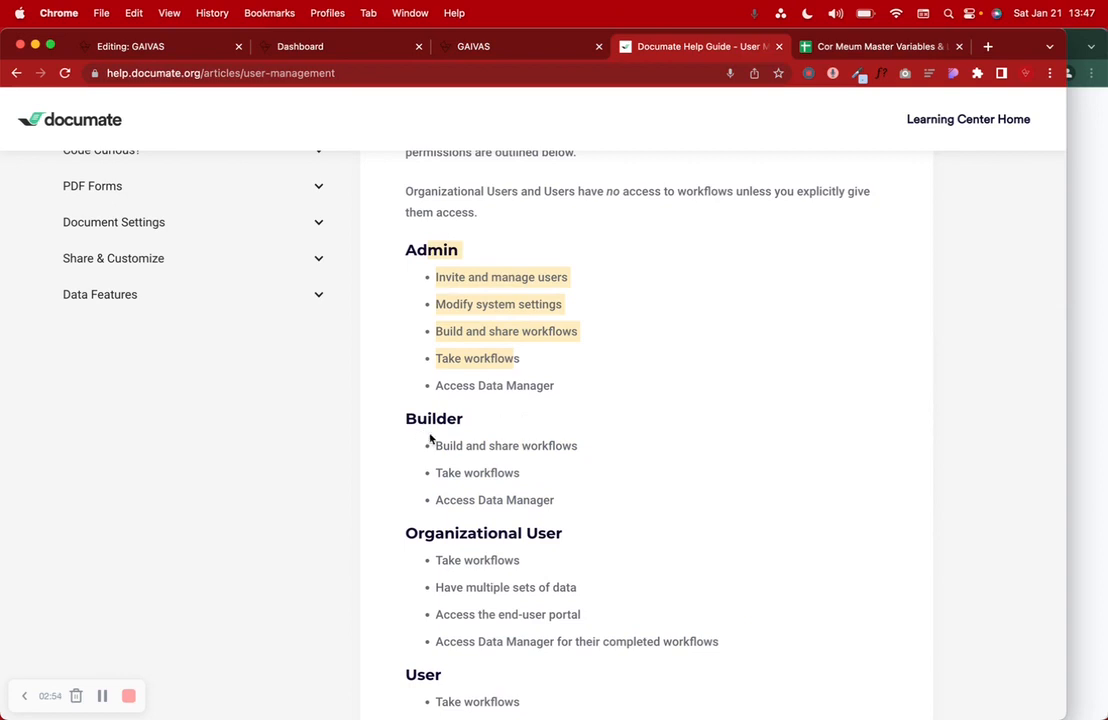
pyautogui.moveTo(437, 445); pyautogui.dragTo(593, 446)
pyautogui.moveTo(442, 473); pyautogui.dragTo(531, 472)
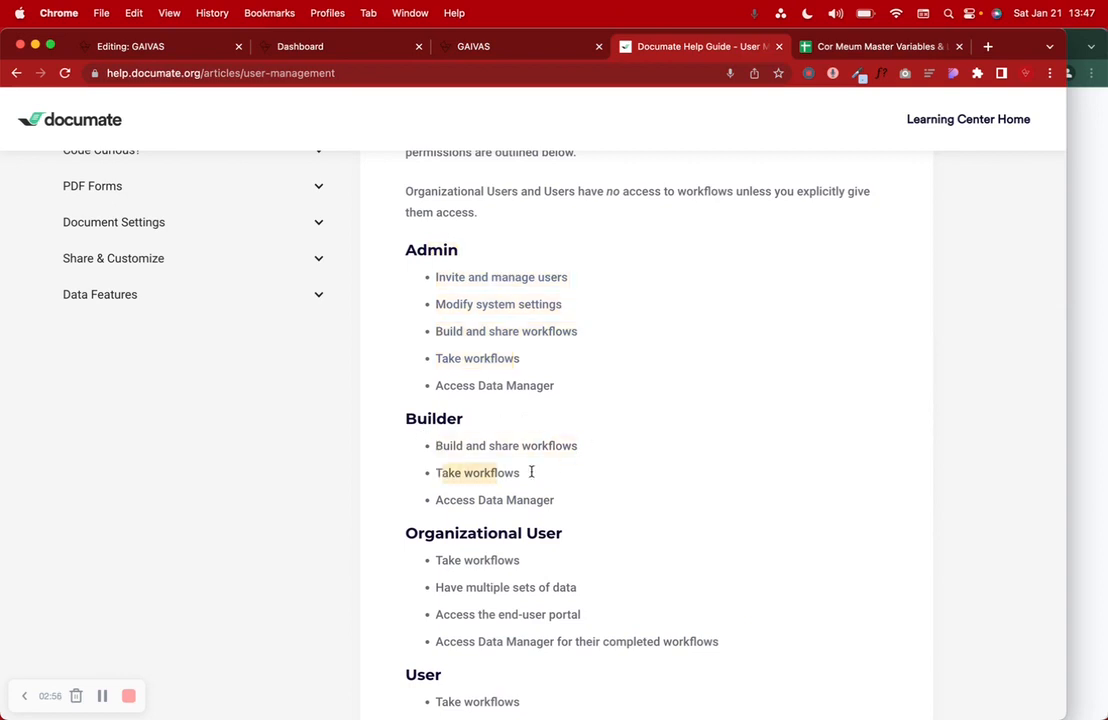
pyautogui.moveTo(436, 500); pyautogui.dragTo(586, 507)
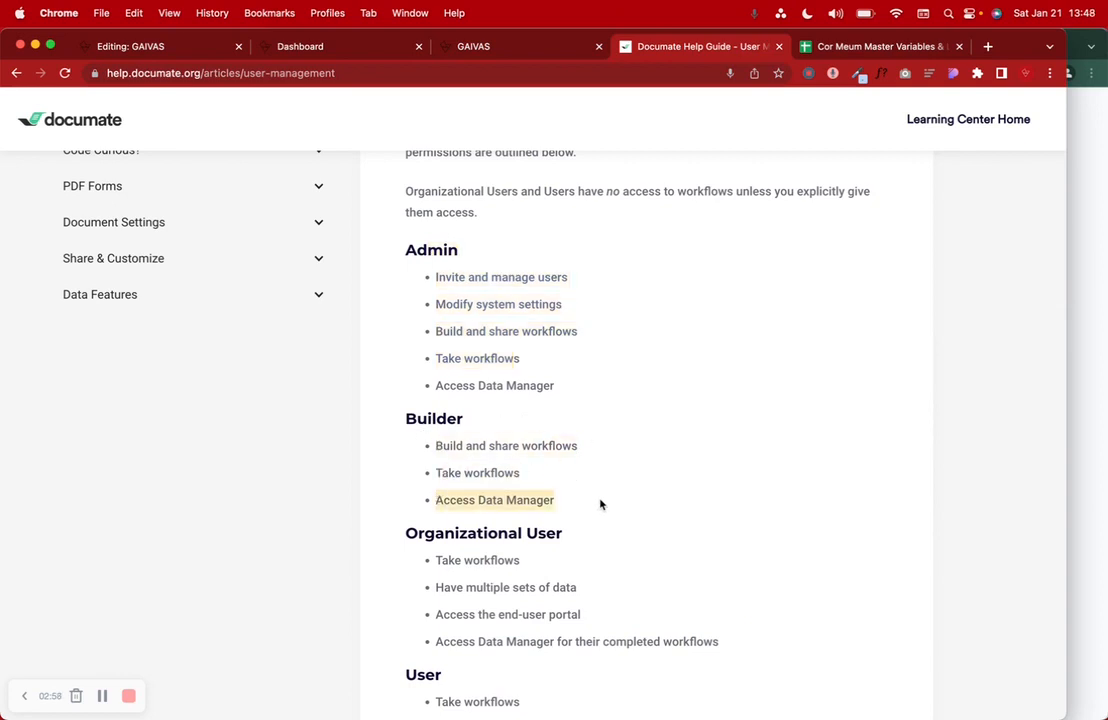
# - Review the Admin section, then return through the Dashboard to the GAIVAS confirmation page
pyautogui.scroll(2, 600, 504)
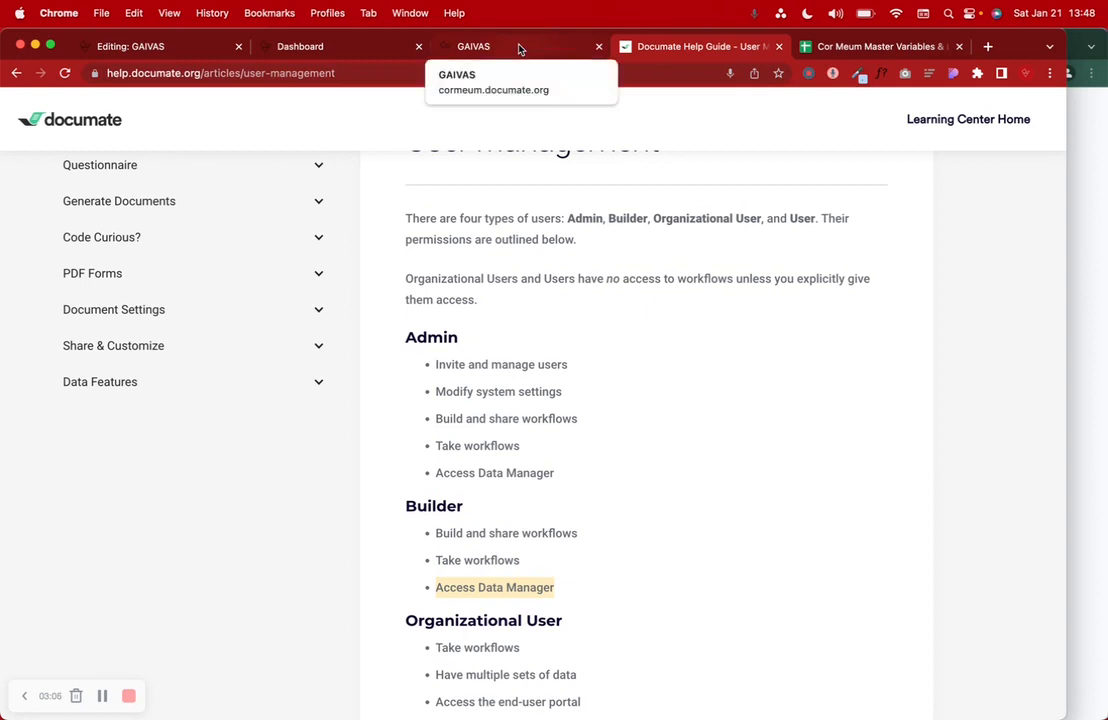
pyautogui.scroll(-7, 472, 349)
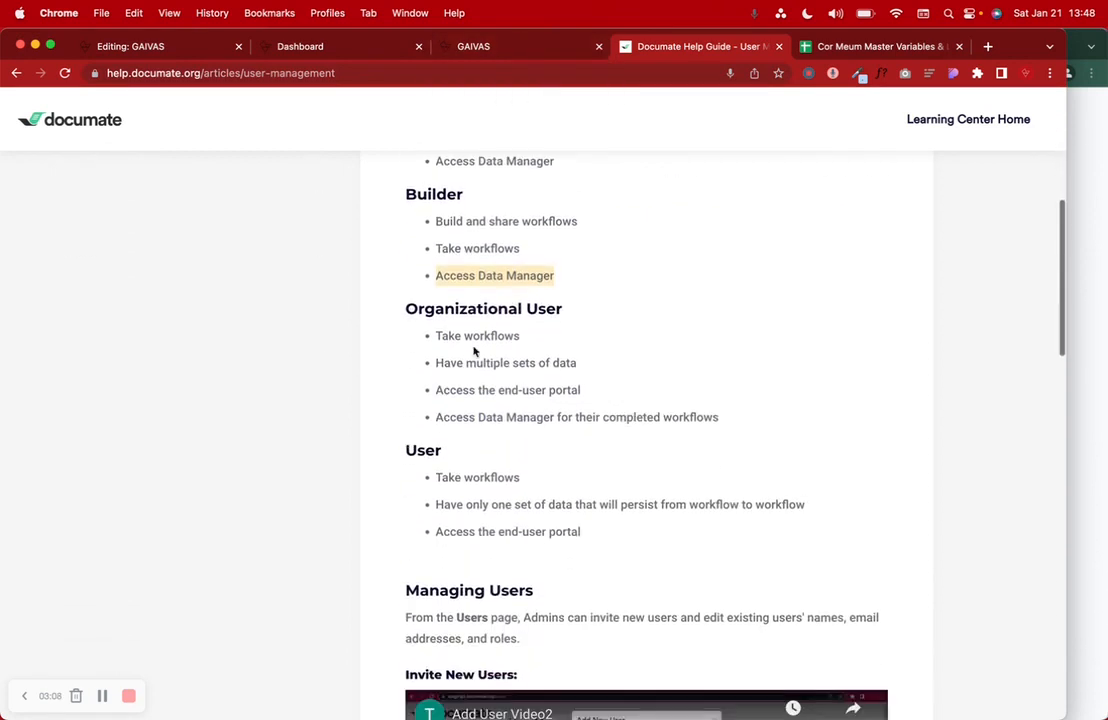
pyautogui.scroll(8, 284, 378)
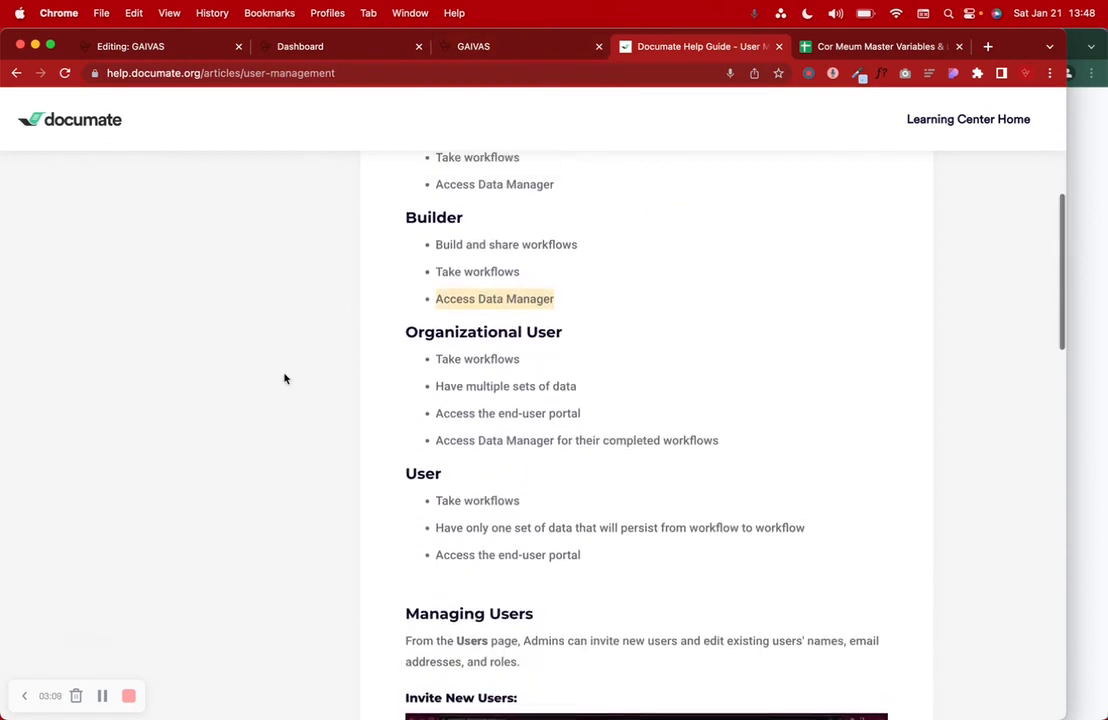
pyautogui.click(307, 50)
pyautogui.click(497, 46)
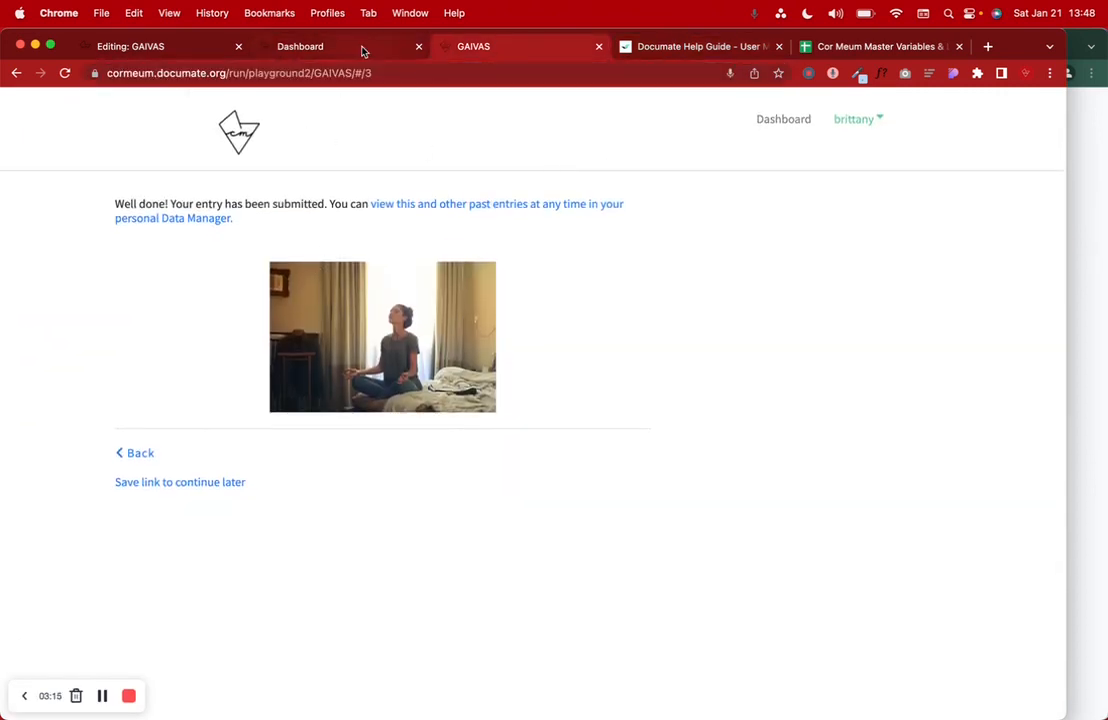
# - Look through the GAIVAS workflow's questions in the editor, then return to the Workflows dashboard
pyautogui.click(177, 50)
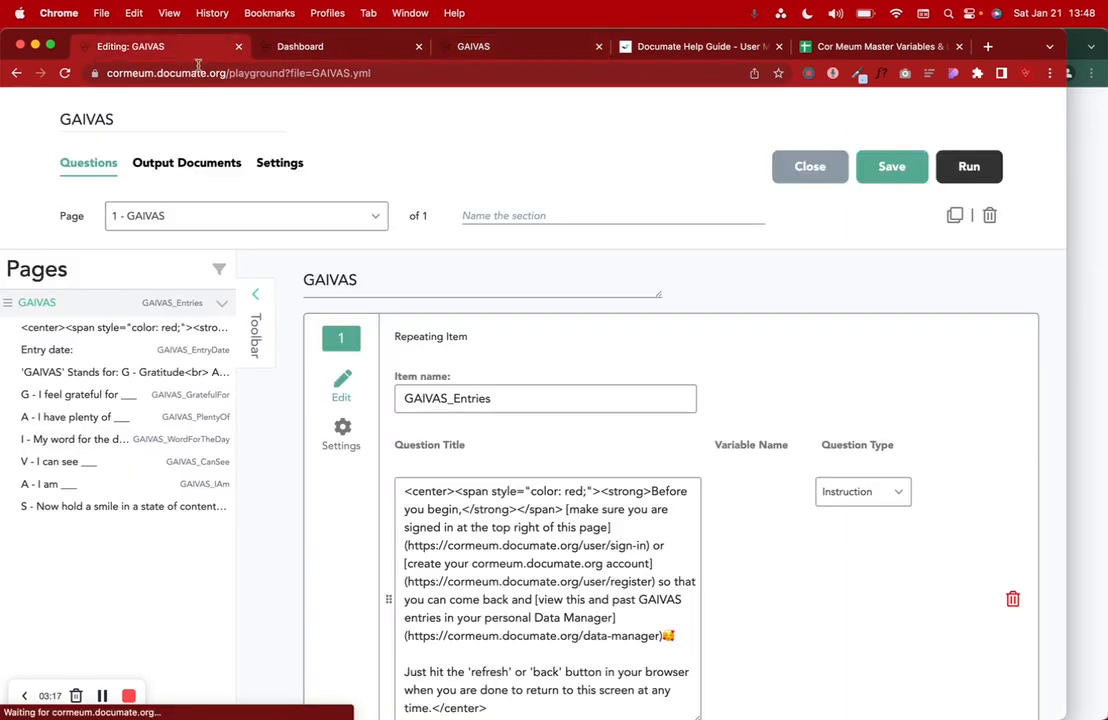
pyautogui.scroll(-15, 352, 371)
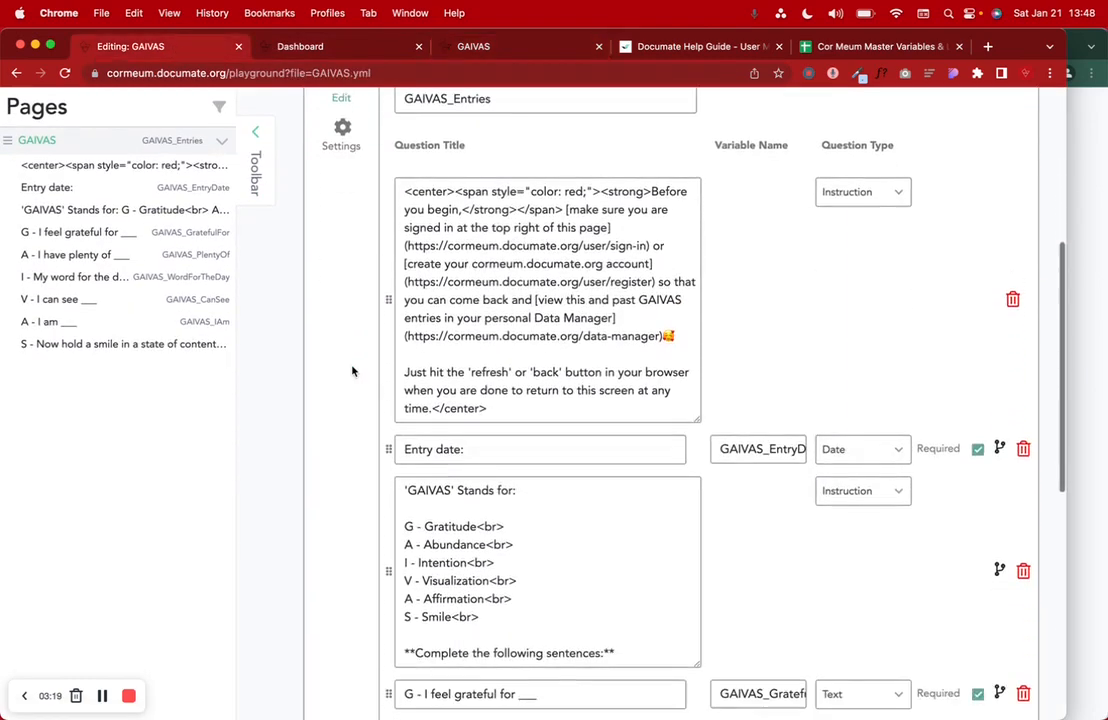
pyautogui.scroll(15, 352, 371)
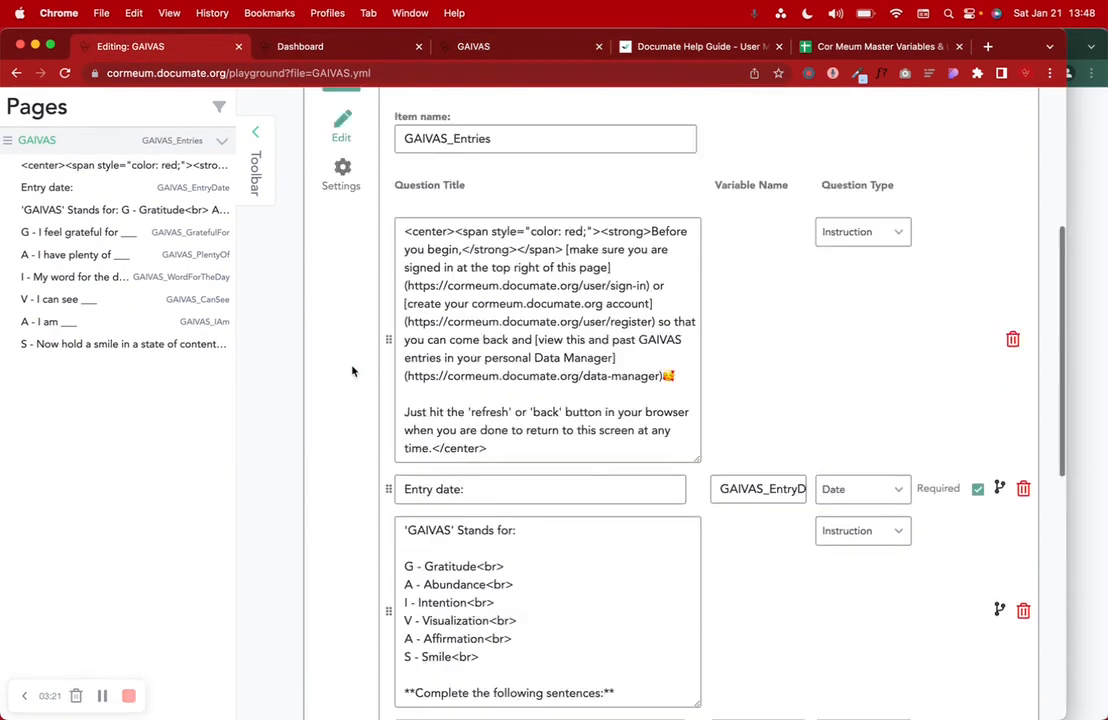
pyautogui.click(331, 50)
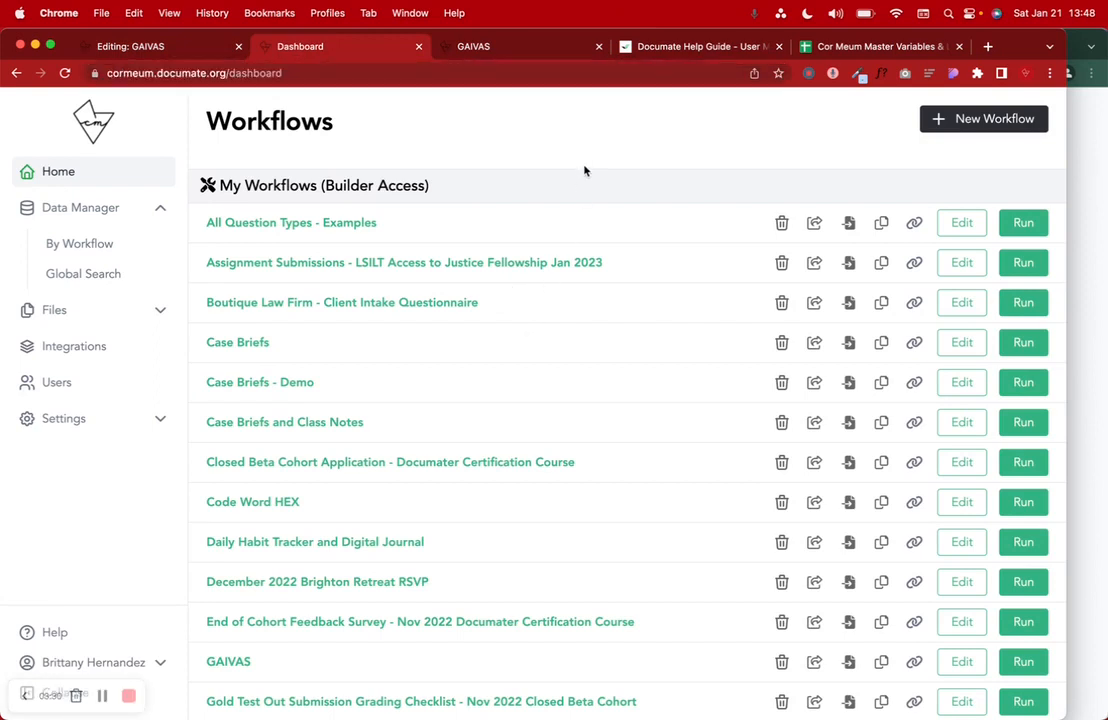
# - Create a new workflow named 'Daily Journal'
pyautogui.click(983, 120)
pyautogui.click(515, 197)
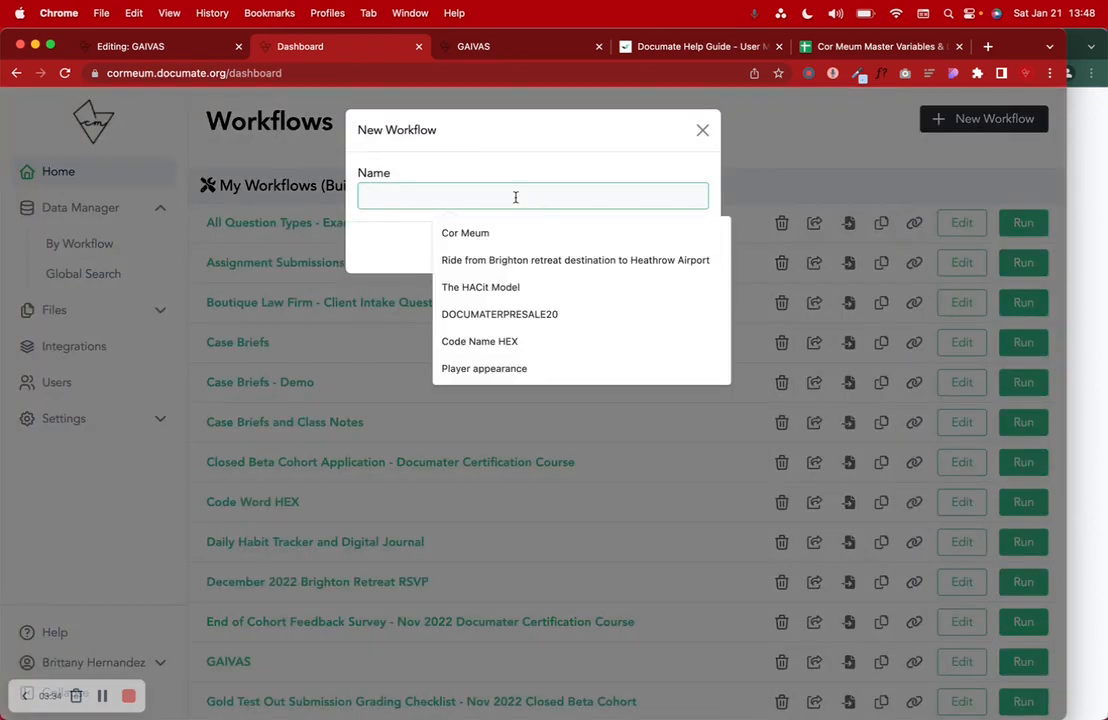
pyautogui.write('FDAILY')
pyautogui.press('BackSpace')
pyautogui.write('aily Journal')
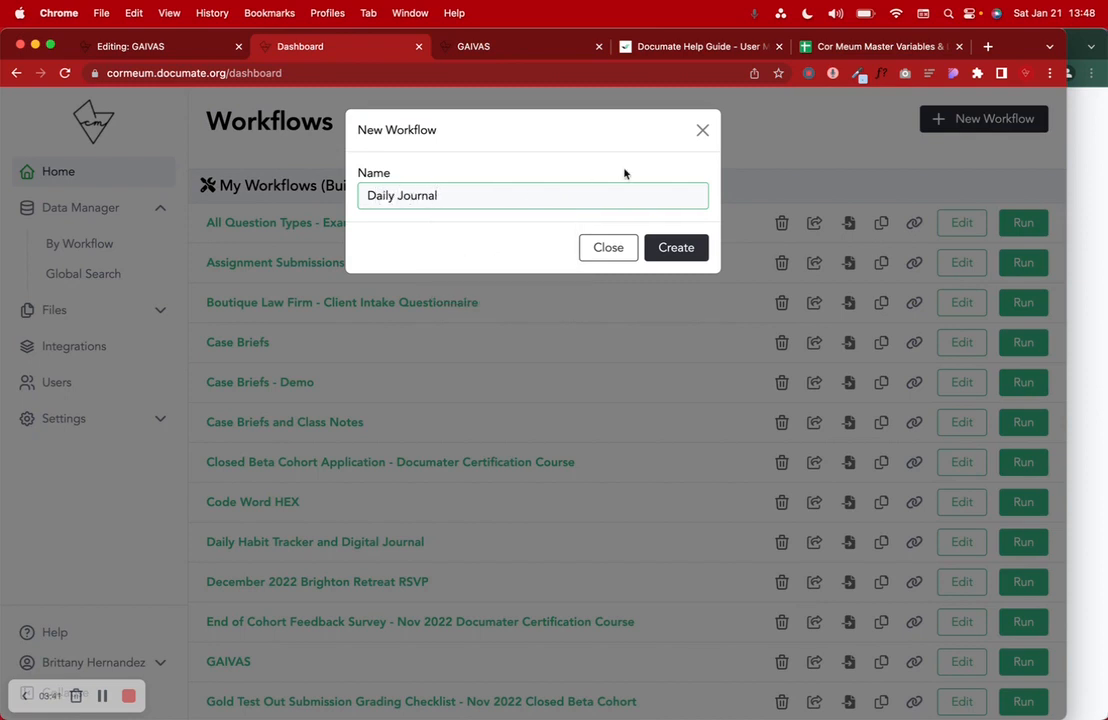
pyautogui.click(679, 256)
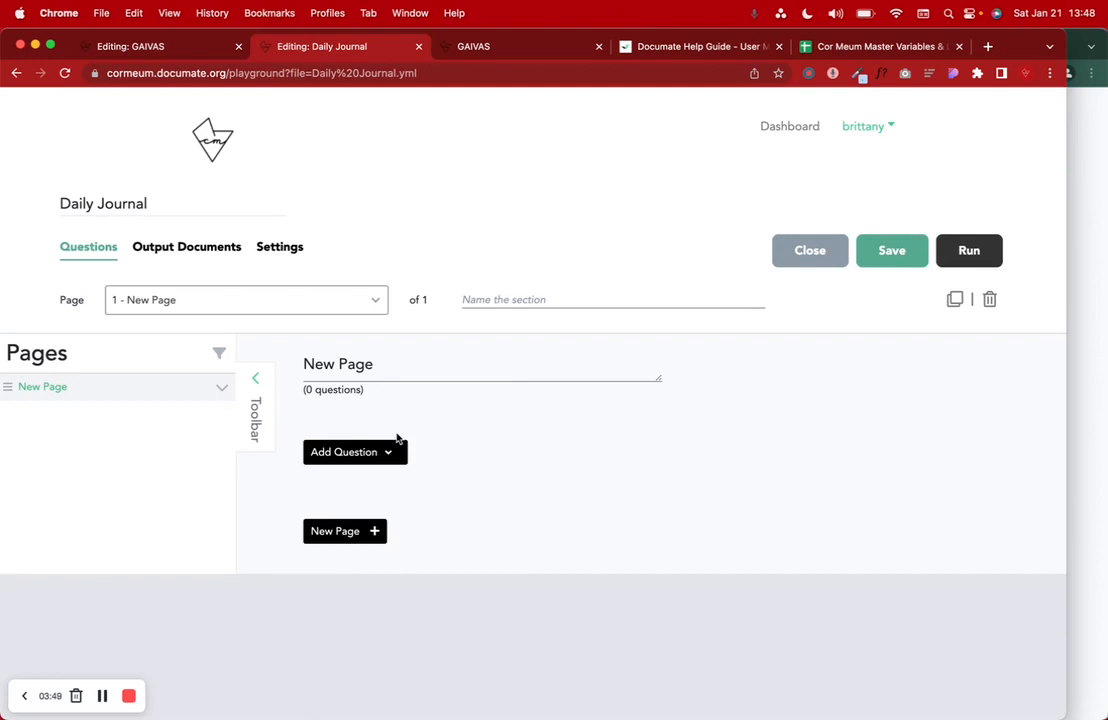
# - Retitle the workflow 'Daily Journal - GAIVAS' and launch a test run
pyautogui.click(173, 206)
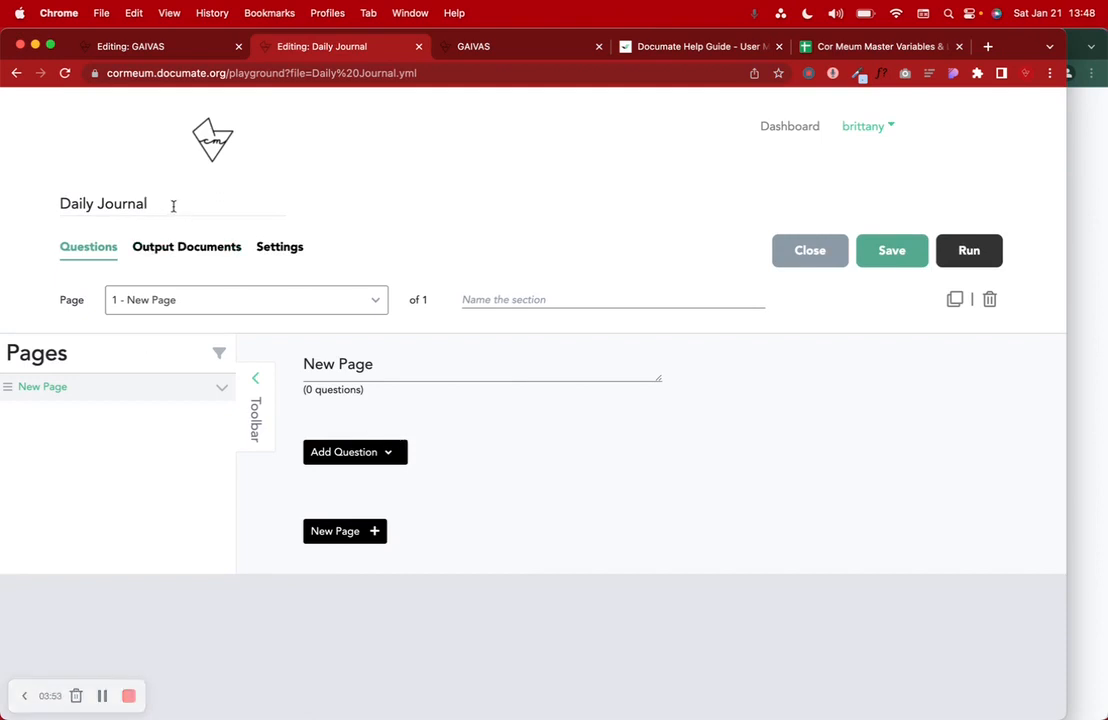
pyautogui.write('- GAIVAS')
pyautogui.moveTo(160, 204); pyautogui.dragTo(169, 202)
pyautogui.press('BackSpace')
pyautogui.press('super+z')
pyautogui.click(177, 202)
pyautogui.moveTo(184, 202); pyautogui.dragTo(172, 202)
pyautogui.click(186, 203)
pyautogui.tripleClick(433, 368)
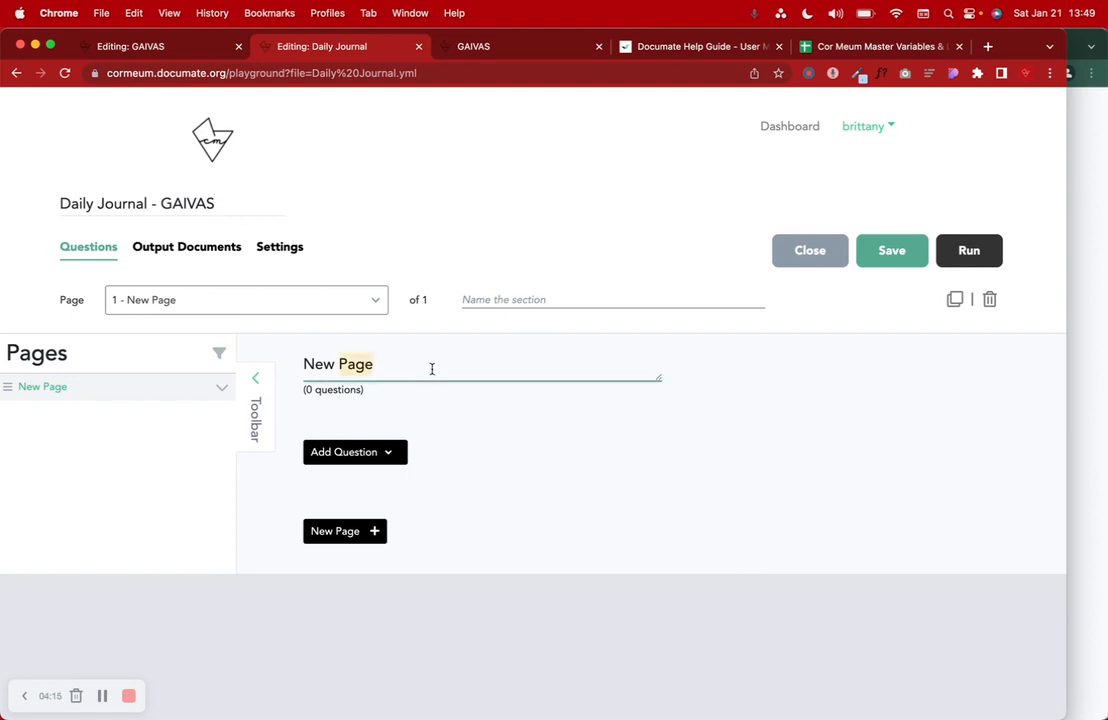
pyautogui.click(966, 252)
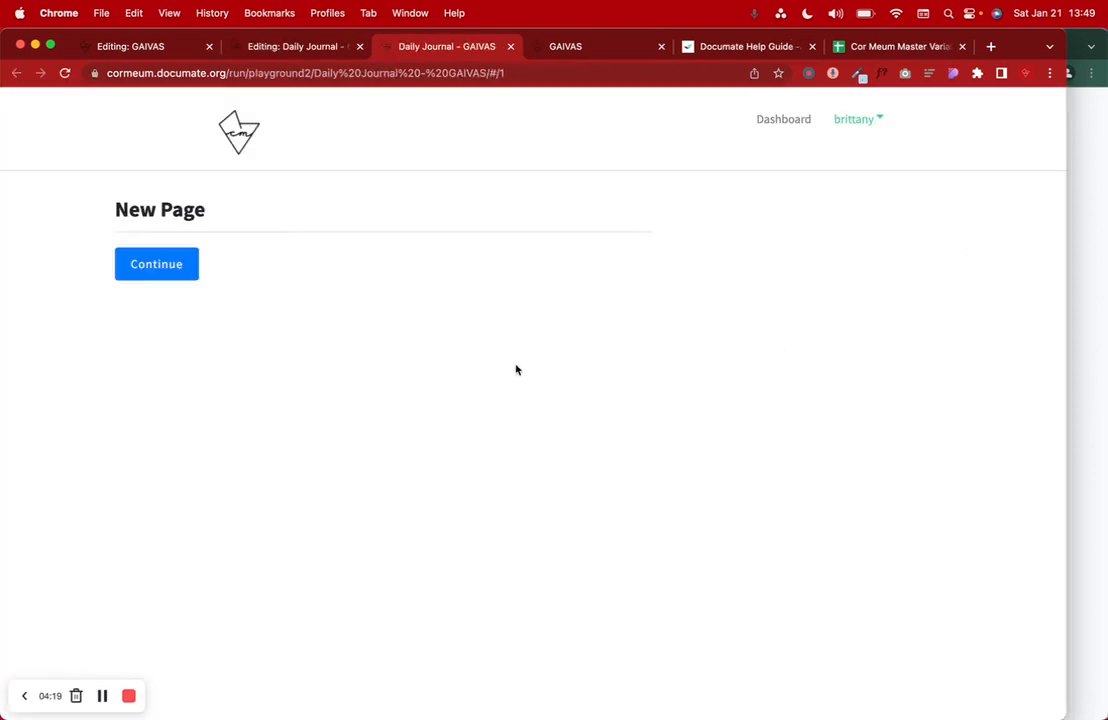
# - Check the test run's empty New Page and the account menu, then return to the Daily Journal editor
pyautogui.moveTo(110, 208); pyautogui.dragTo(299, 208)
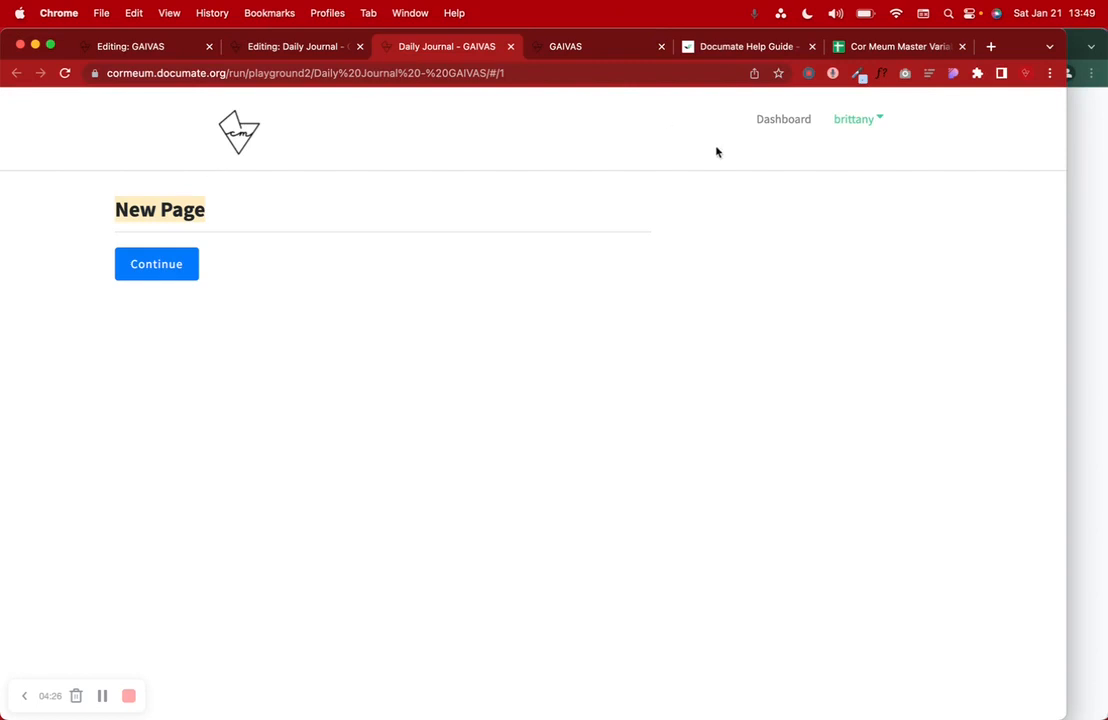
pyautogui.click(863, 121)
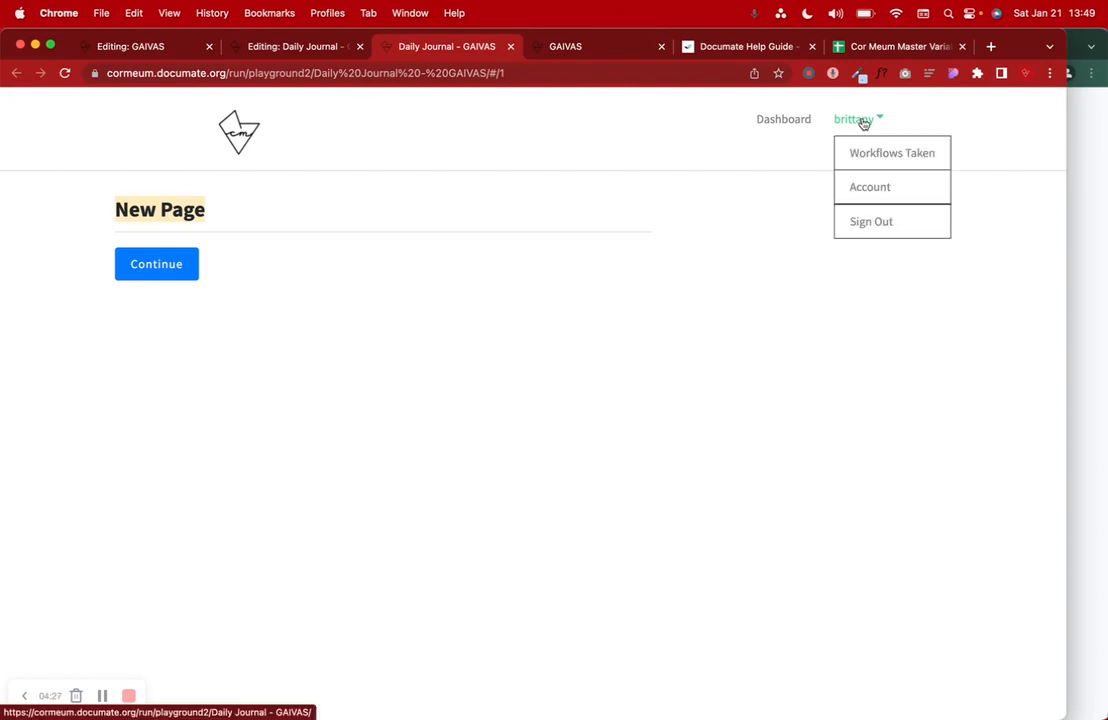
pyautogui.click(450, 202)
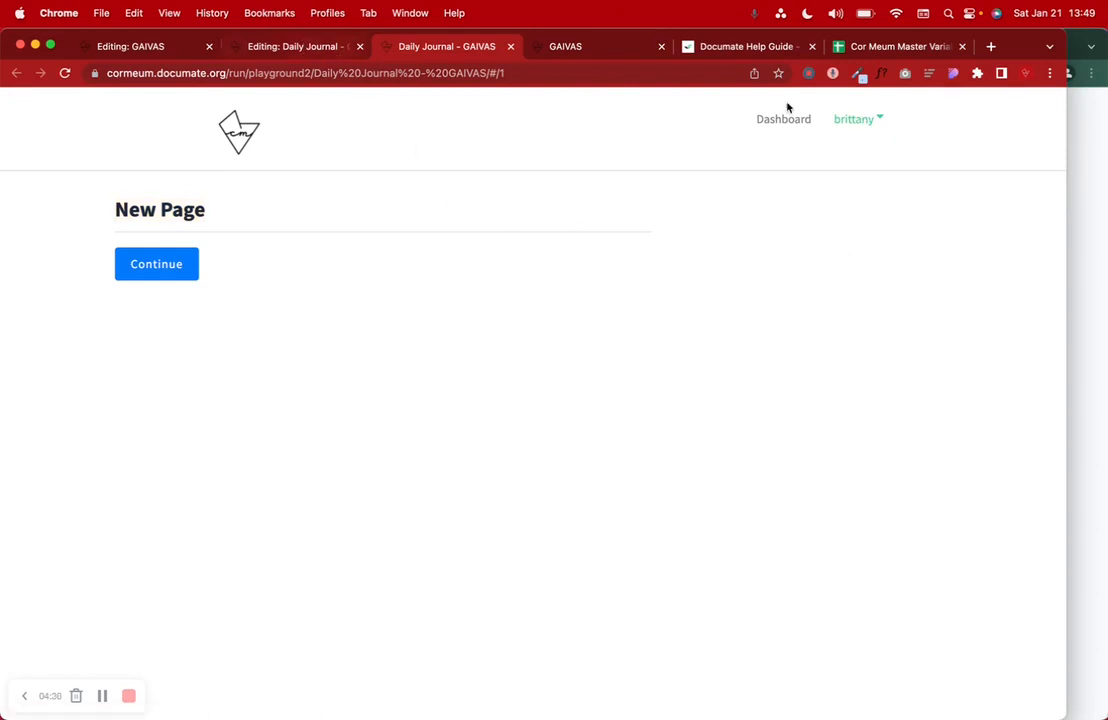
pyautogui.click(870, 119)
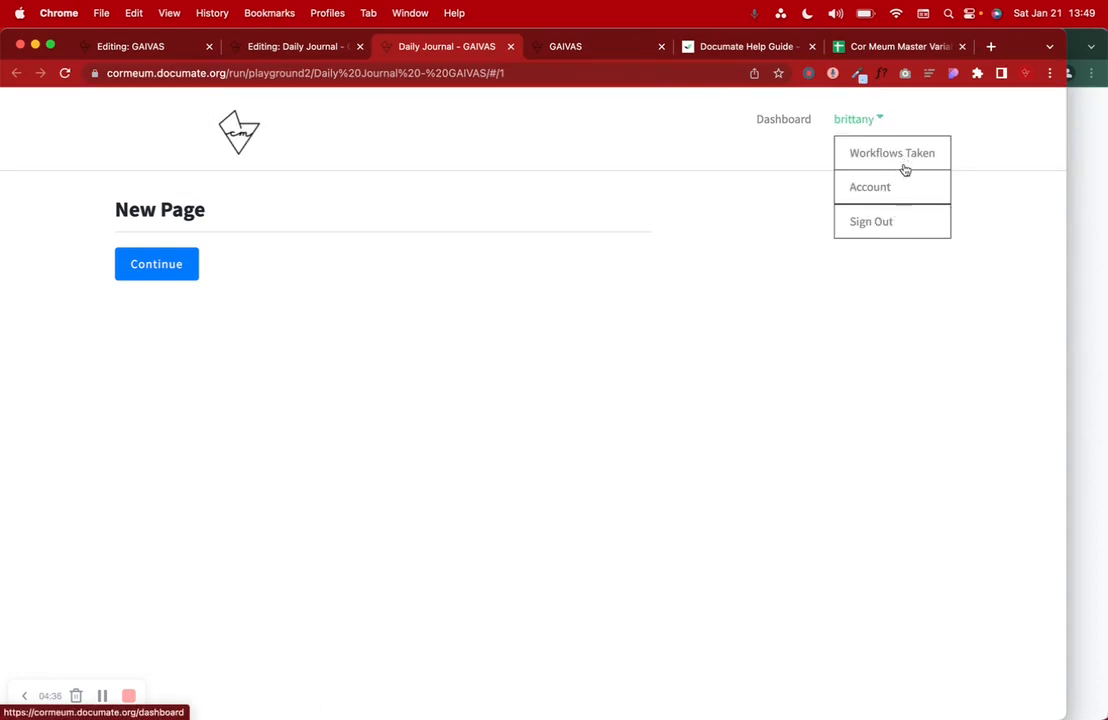
pyautogui.click(592, 282)
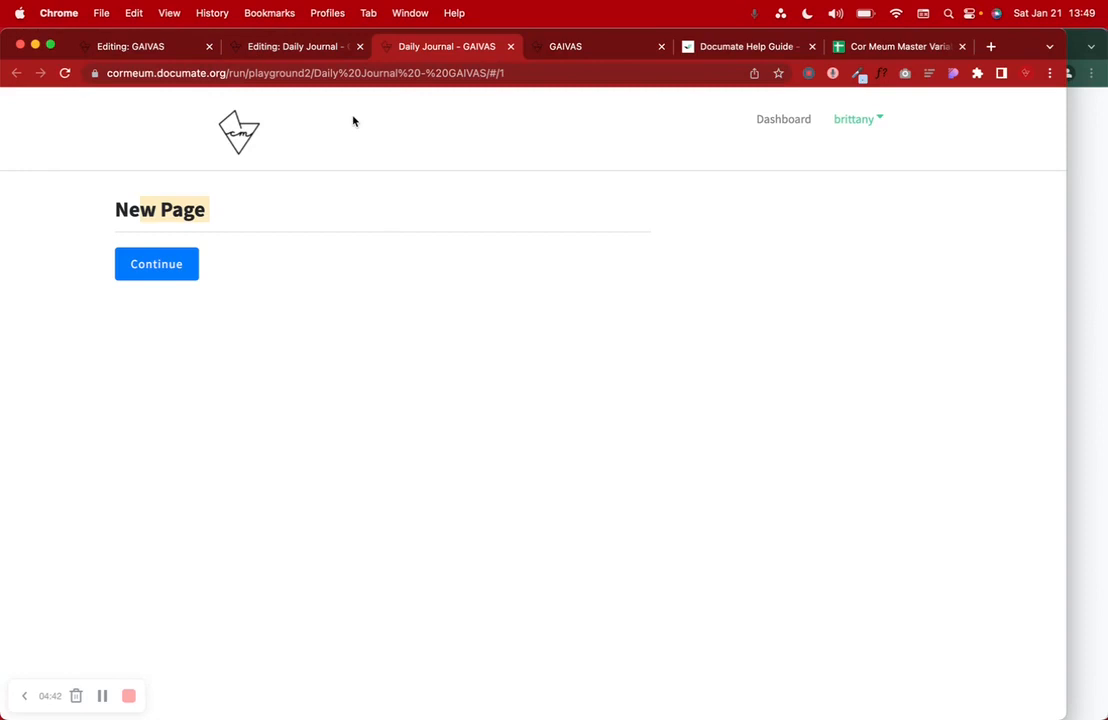
pyautogui.click(299, 48)
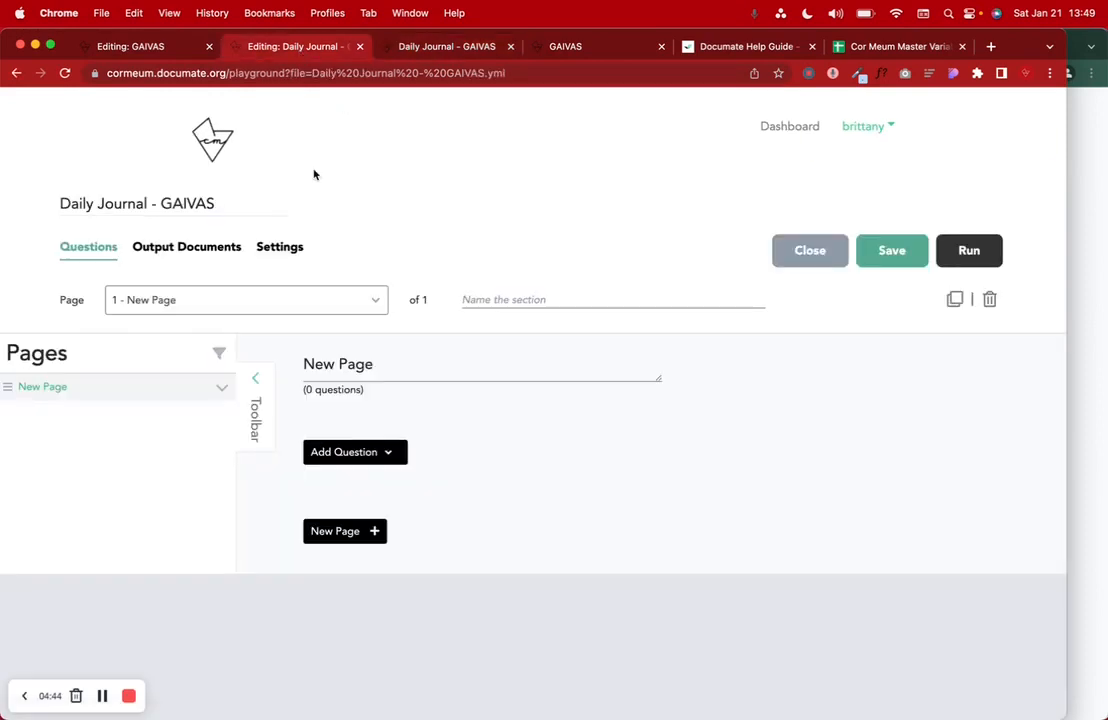
# - Rename the page to 'Daily Journal' and add an empty Repeating item question to it
pyautogui.tripleClick(382, 368)
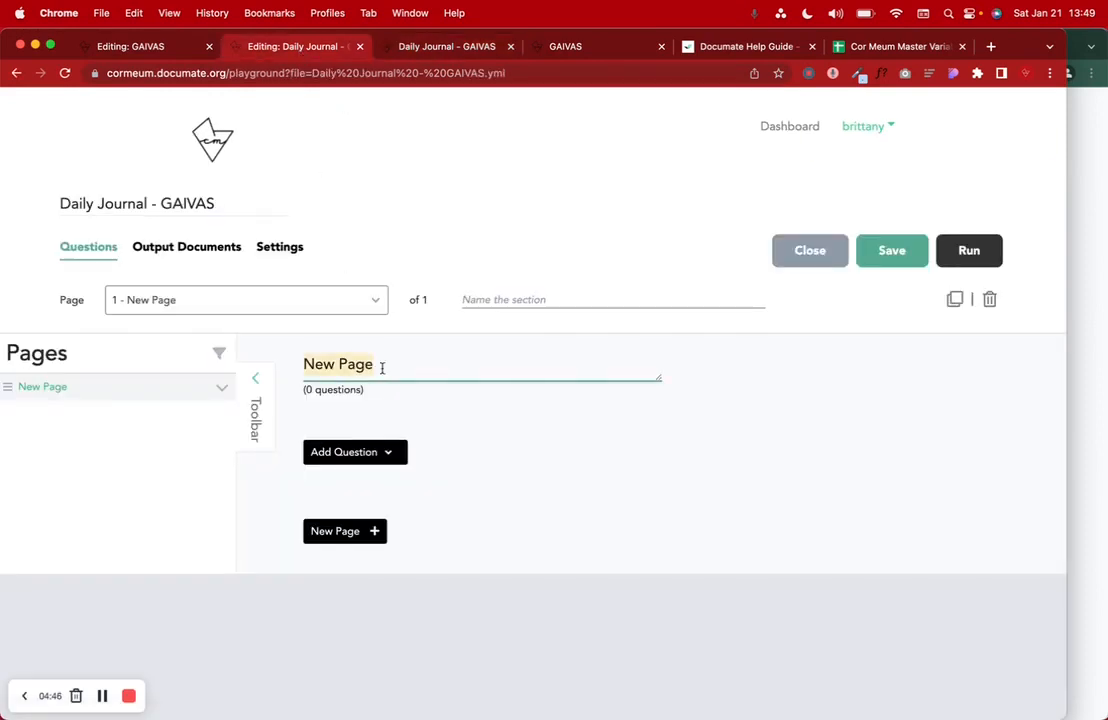
pyautogui.write('Daily J')
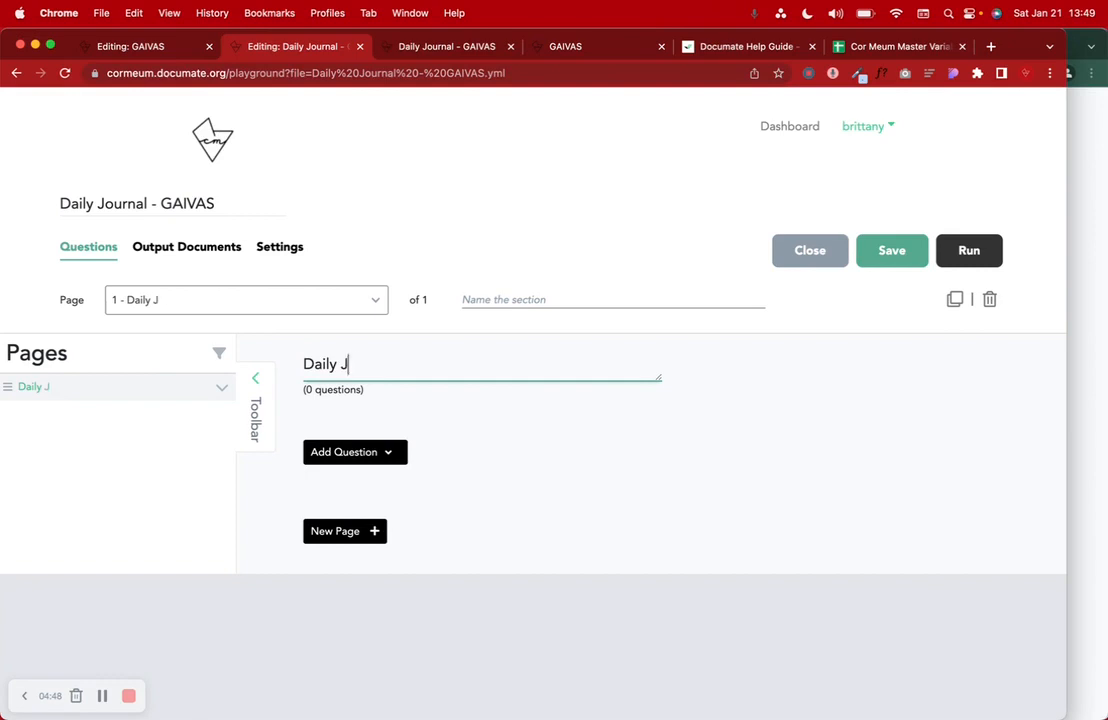
pyautogui.write('ournal')
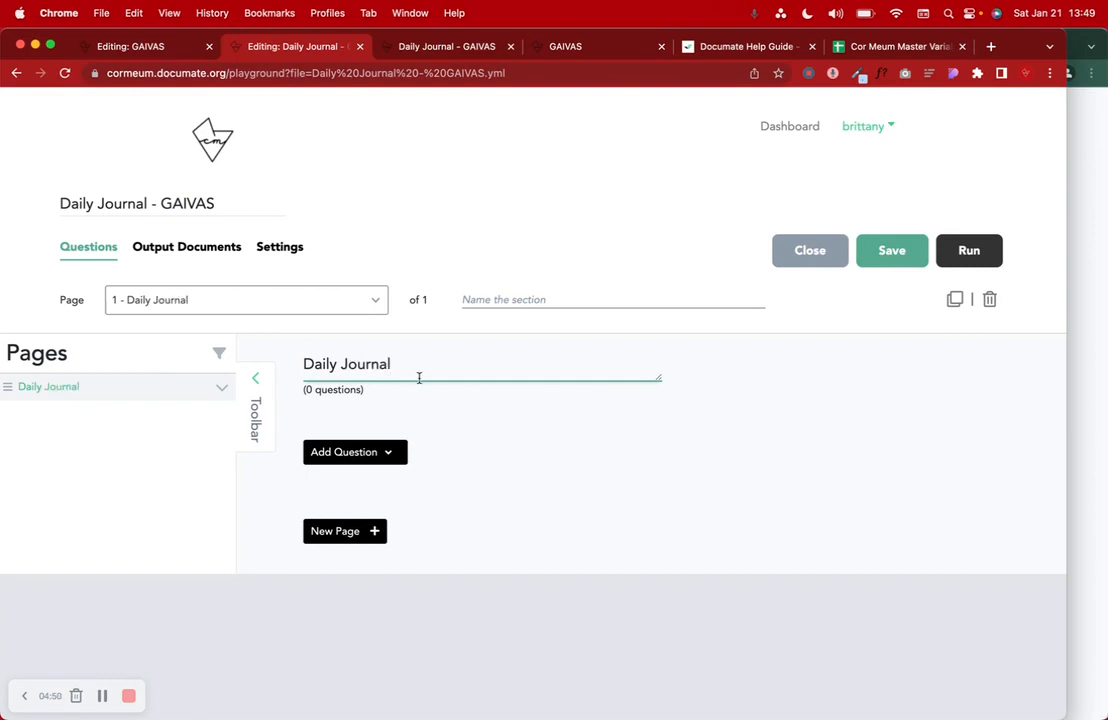
pyautogui.click(351, 451)
pyautogui.scroll(-4, 351, 455)
pyautogui.scroll(-2, 351, 454)
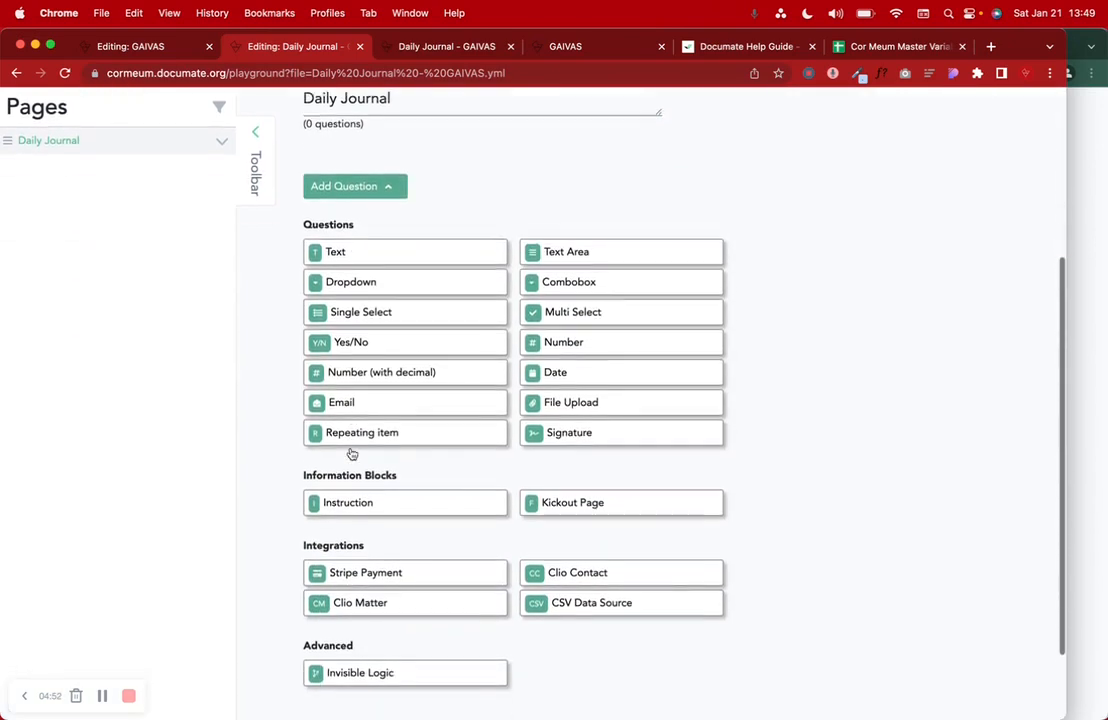
pyautogui.click(364, 422)
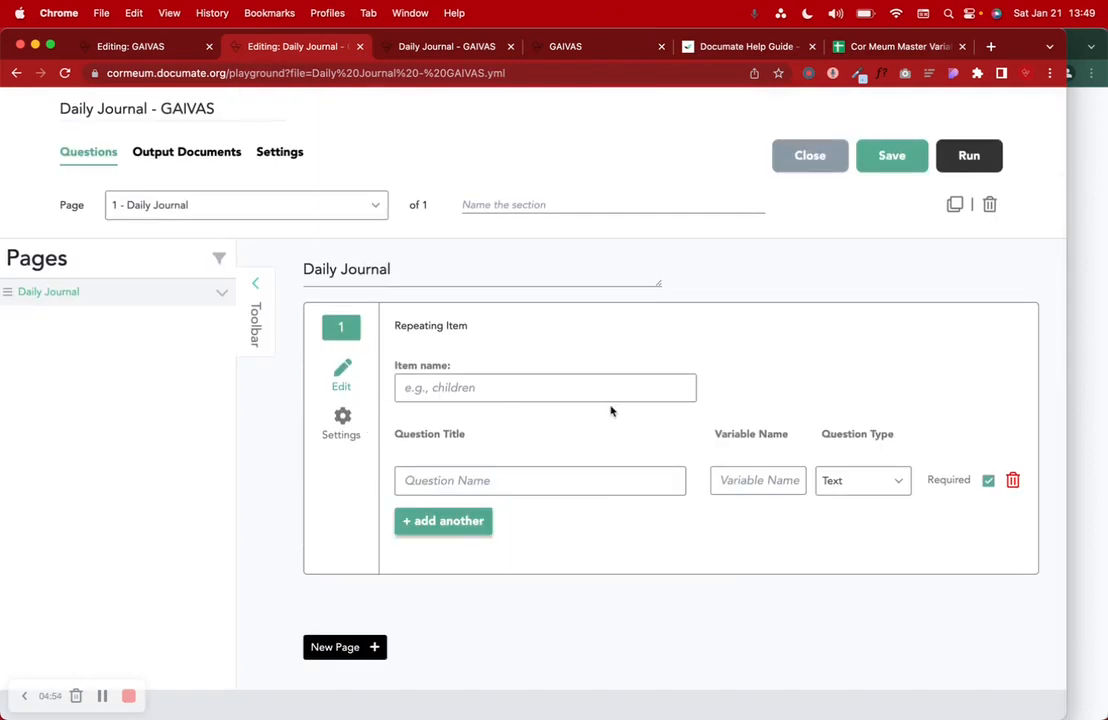
pyautogui.click(440, 50)
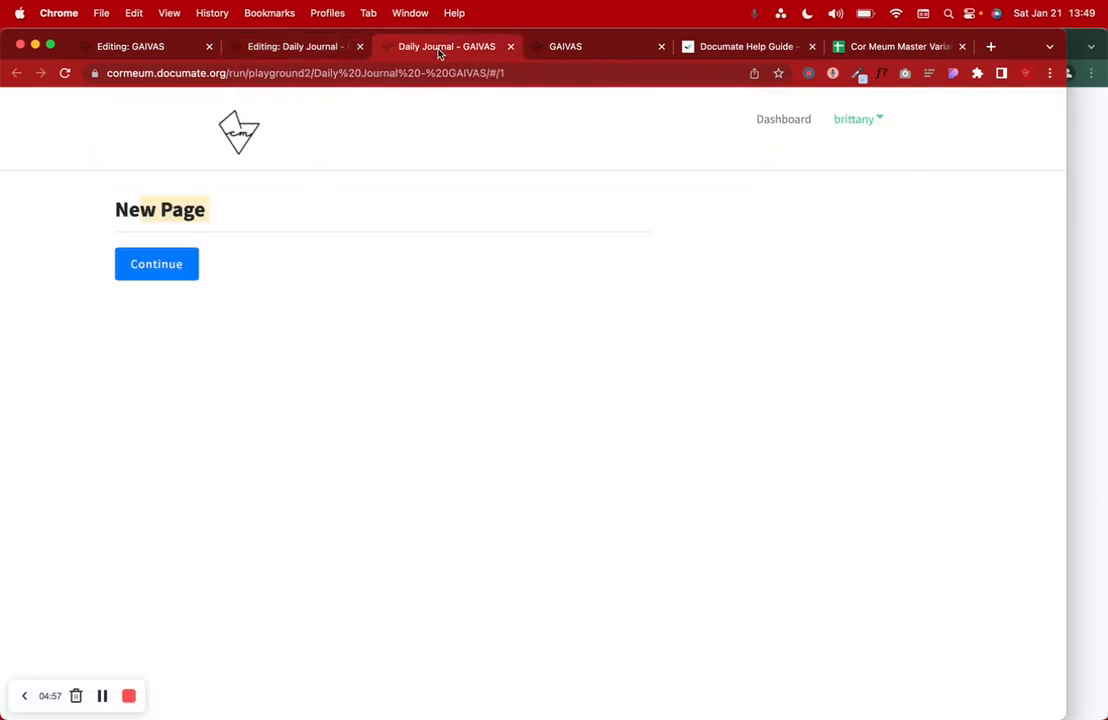
# - Step back twice to review the filled GAIVAS entry form, then bring back the Daily Journal editor
pyautogui.moveTo(593, 49); pyautogui.dragTo(455, 48)
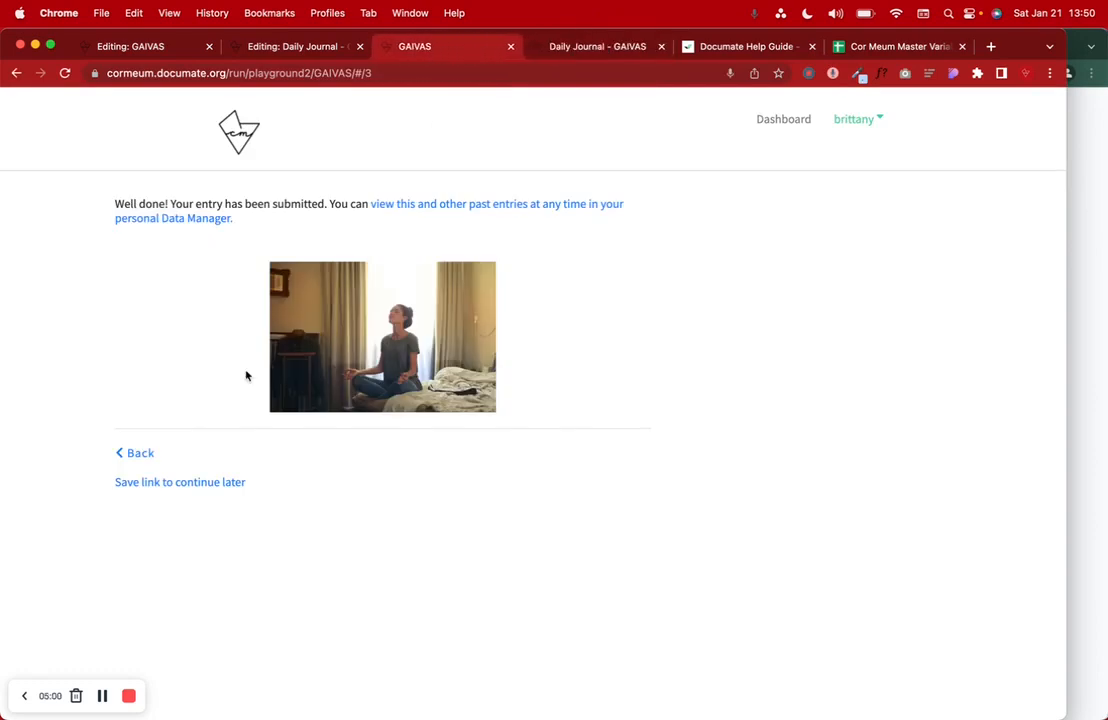
pyautogui.click(140, 453)
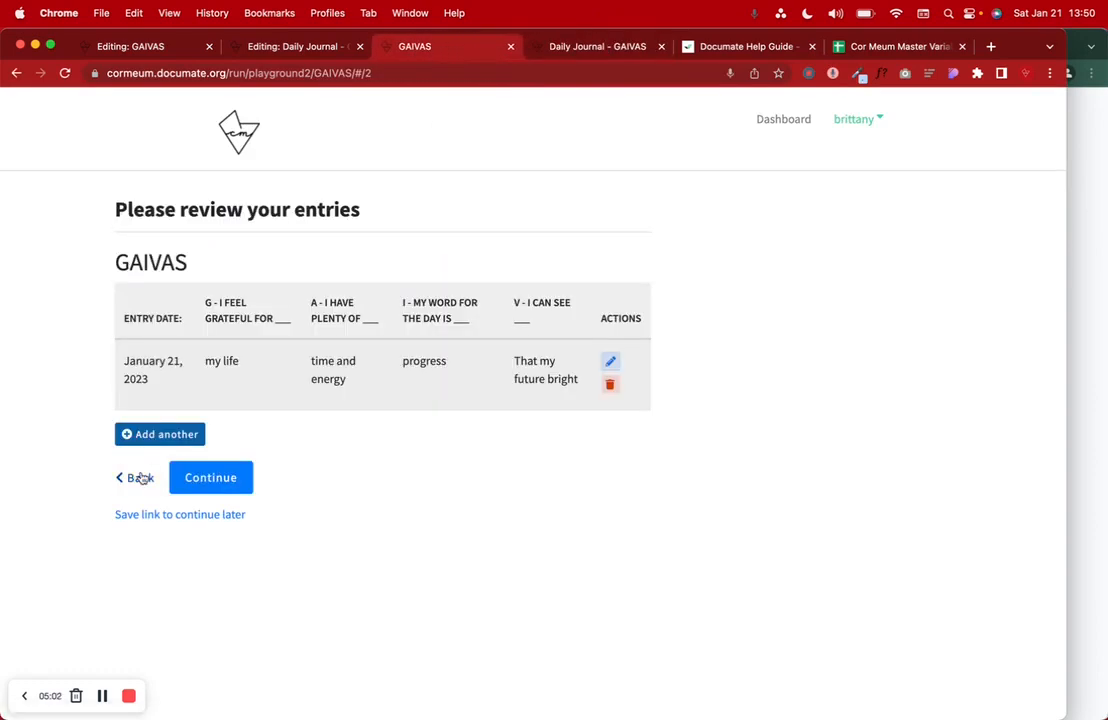
pyautogui.click(140, 478)
pyautogui.scroll(-2, 142, 478)
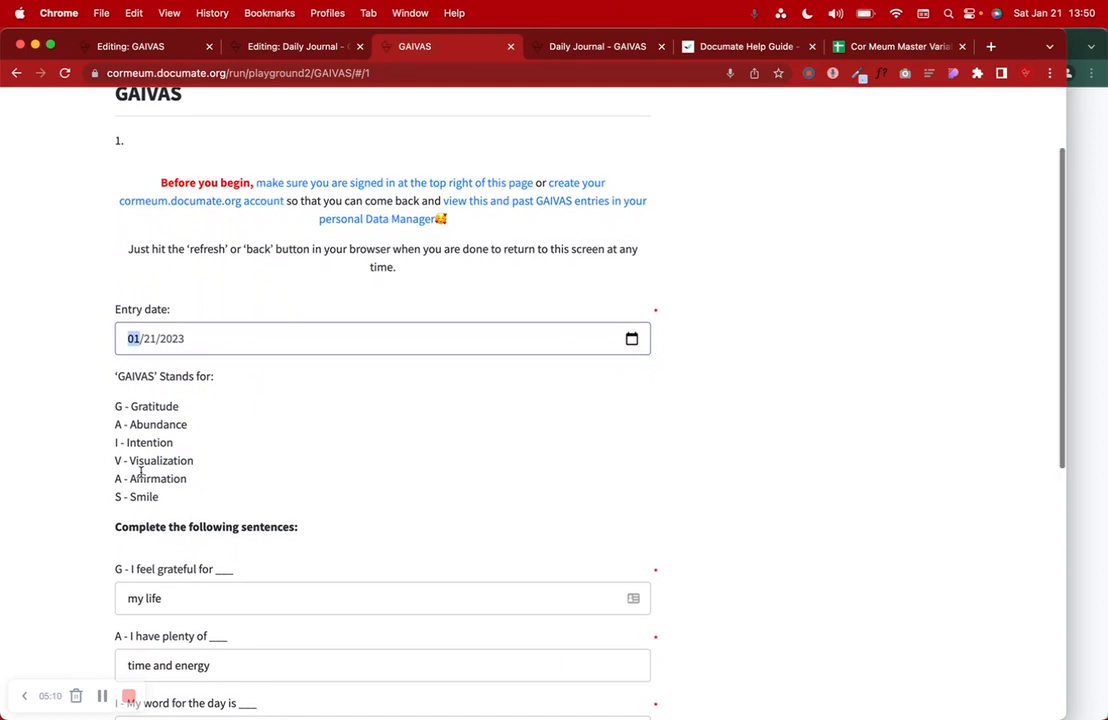
pyautogui.scroll(-2, 141, 473)
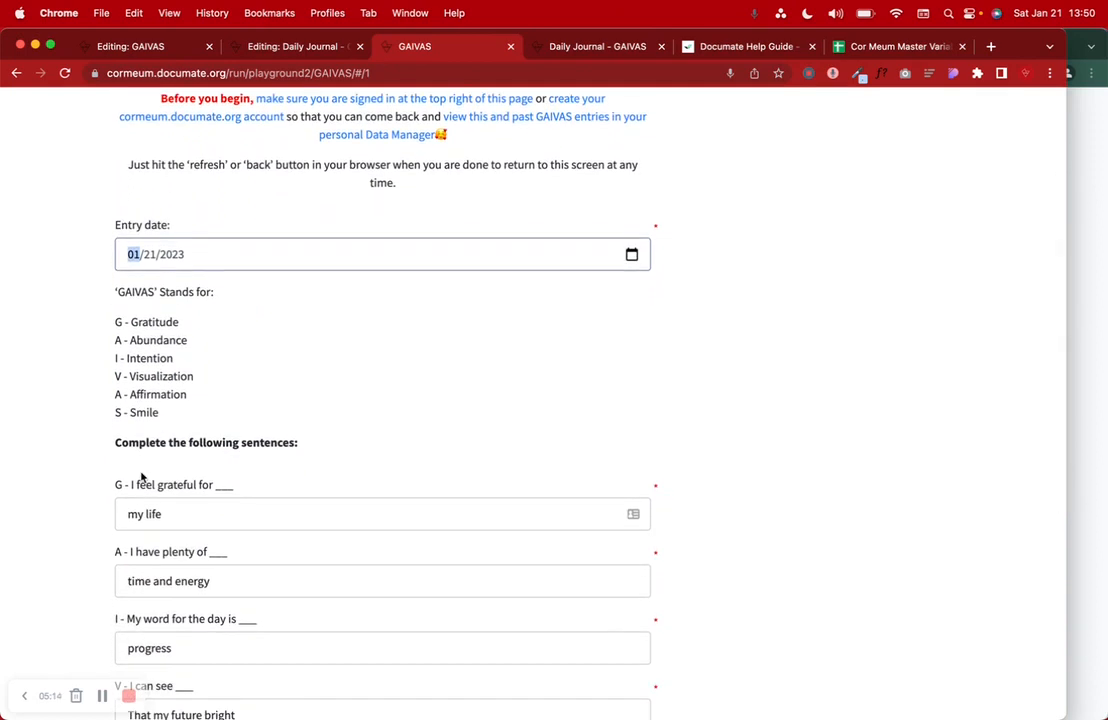
pyautogui.scroll(-2, 141, 477)
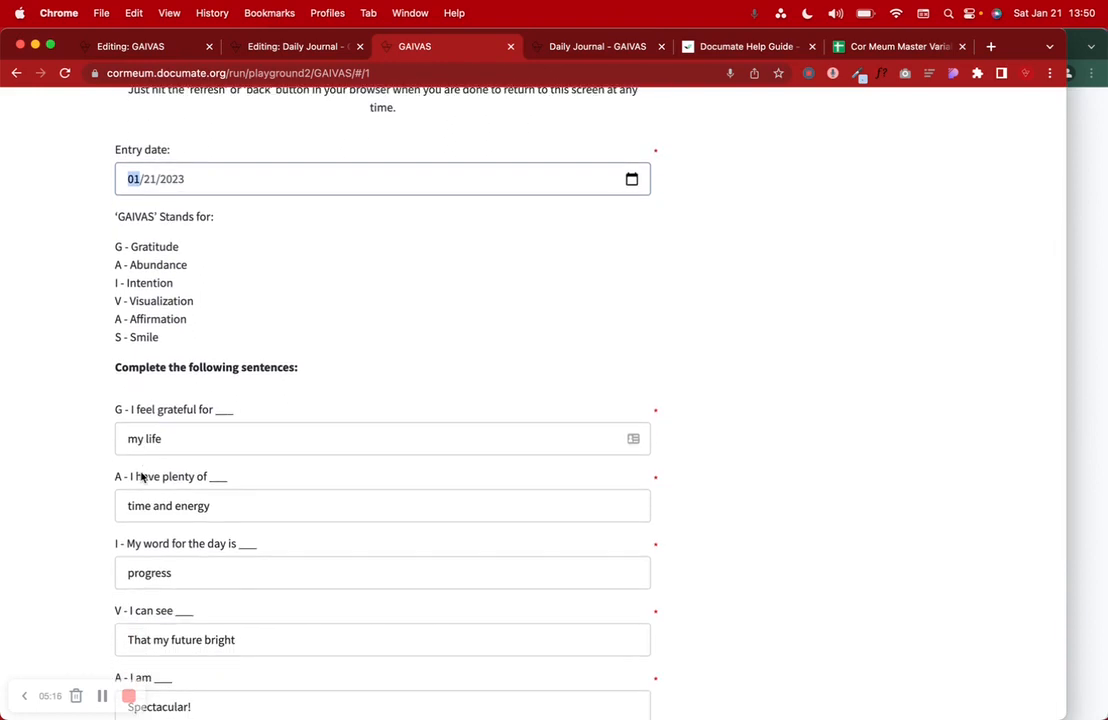
pyautogui.scroll(-3, 141, 476)
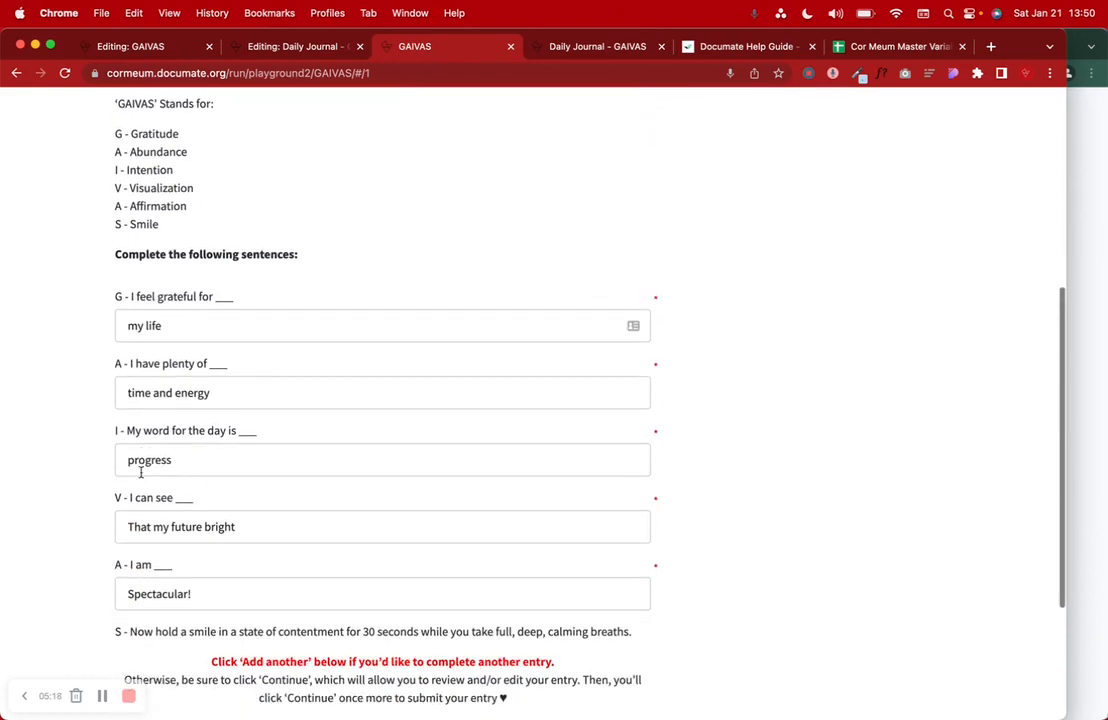
pyautogui.scroll(2, 140, 465)
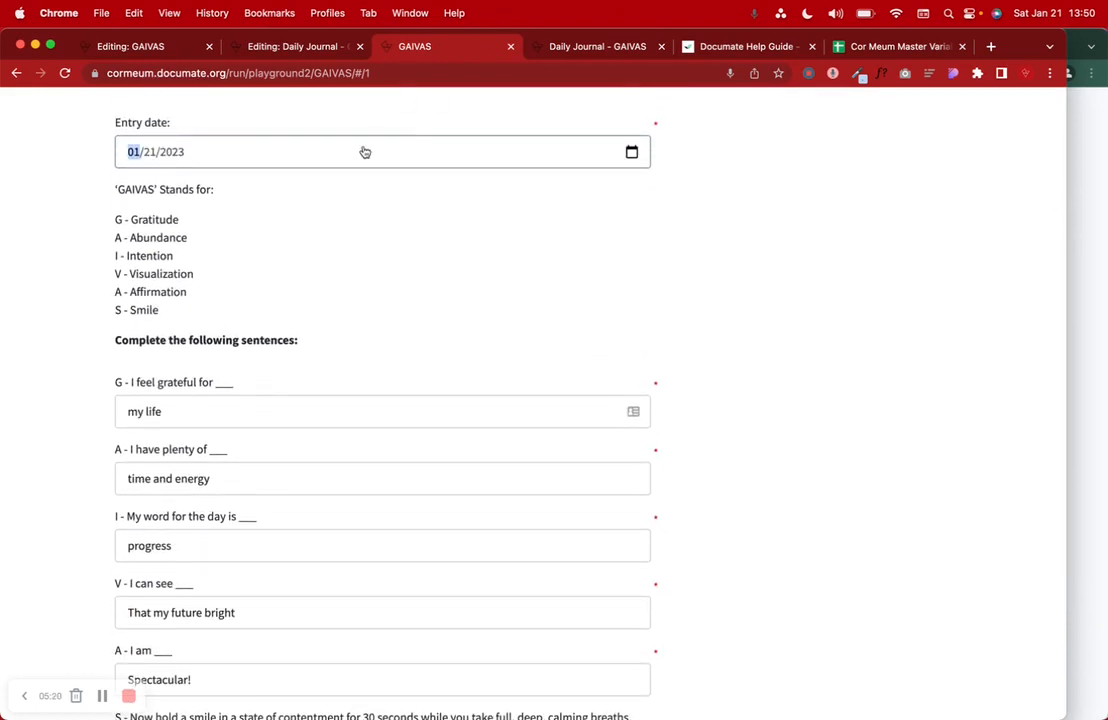
pyautogui.click(564, 56)
pyautogui.moveTo(314, 48); pyautogui.dragTo(413, 53)
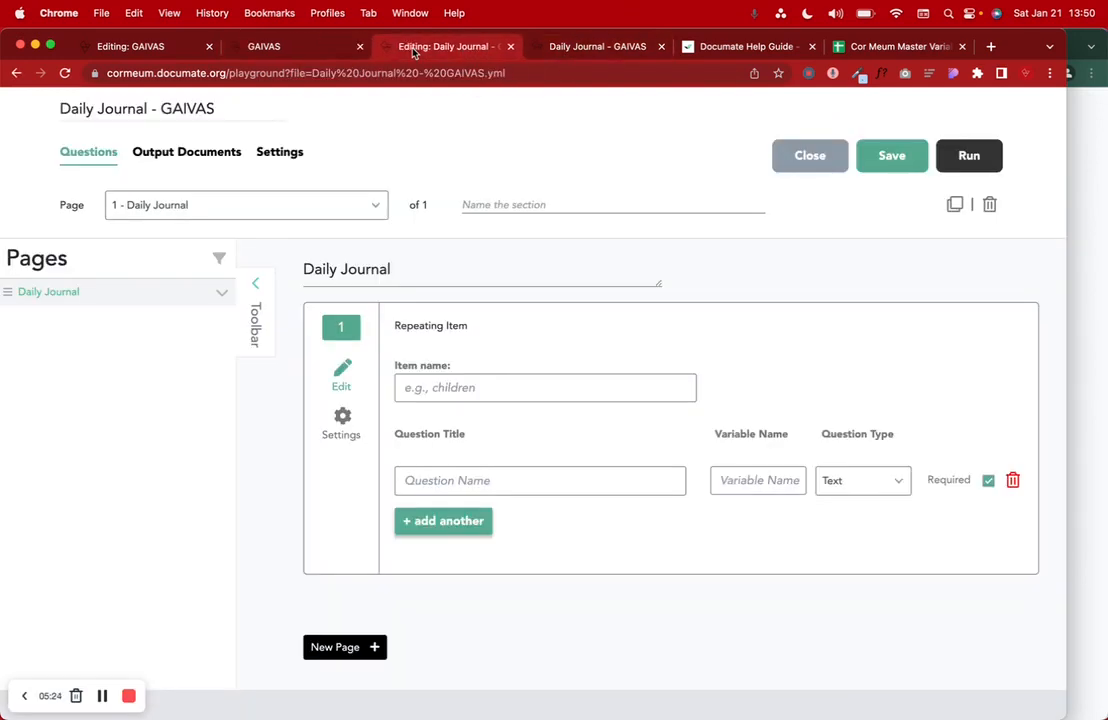
# - Name the repeating item GAIVAS_Entries, copied from the GAIVAS workflow editor
pyautogui.click(431, 388)
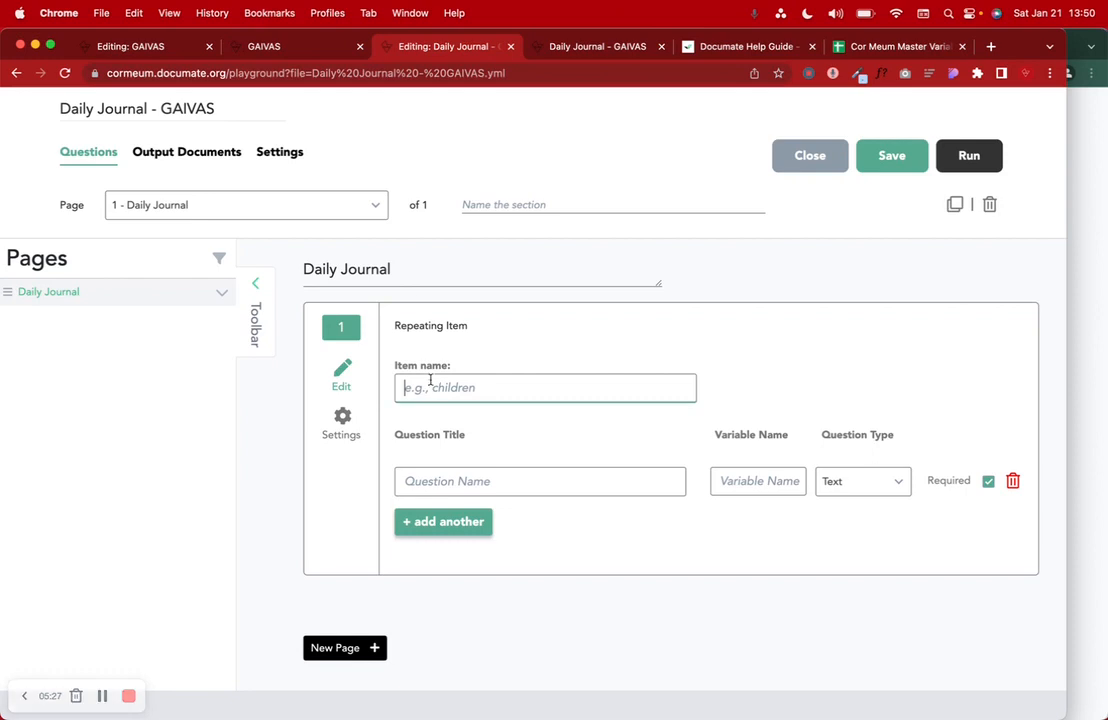
pyautogui.click(305, 50)
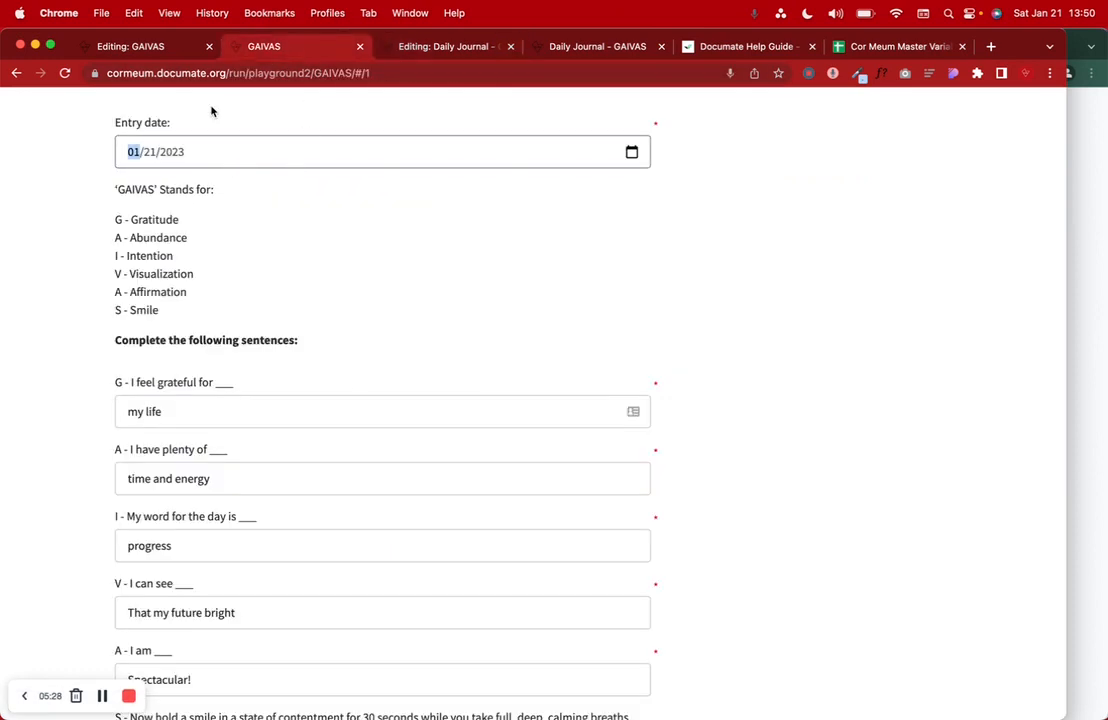
pyautogui.click(173, 50)
pyautogui.scroll(-4, 337, 390)
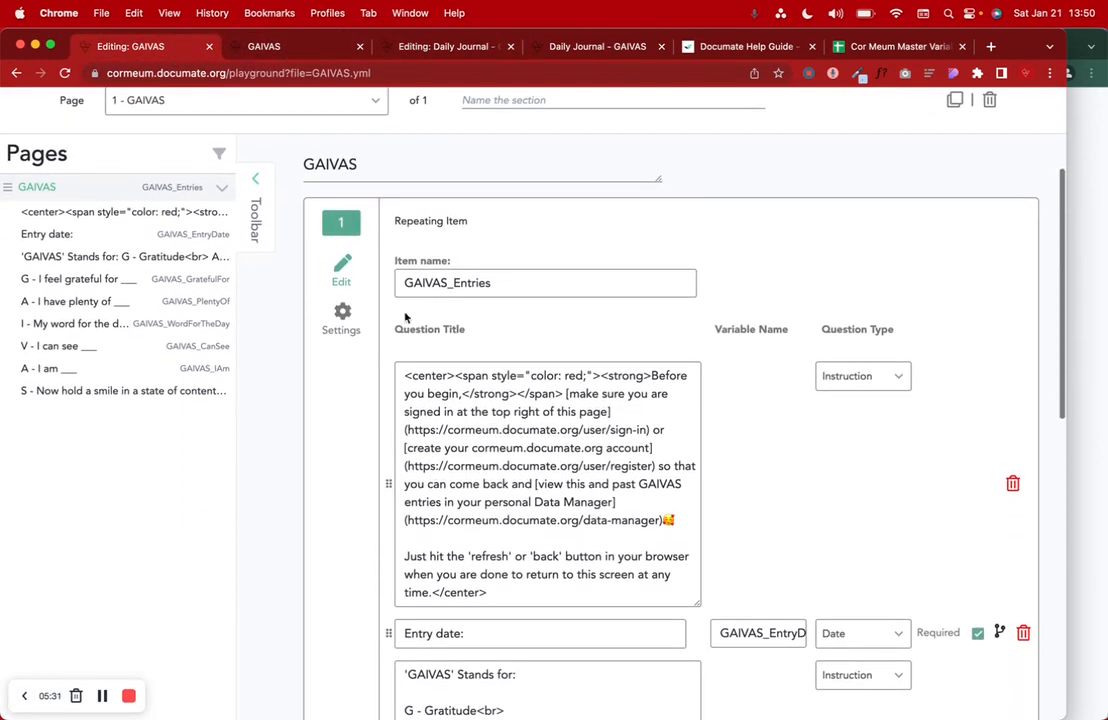
pyautogui.moveTo(403, 283); pyautogui.dragTo(498, 283)
pyautogui.press('super+c')
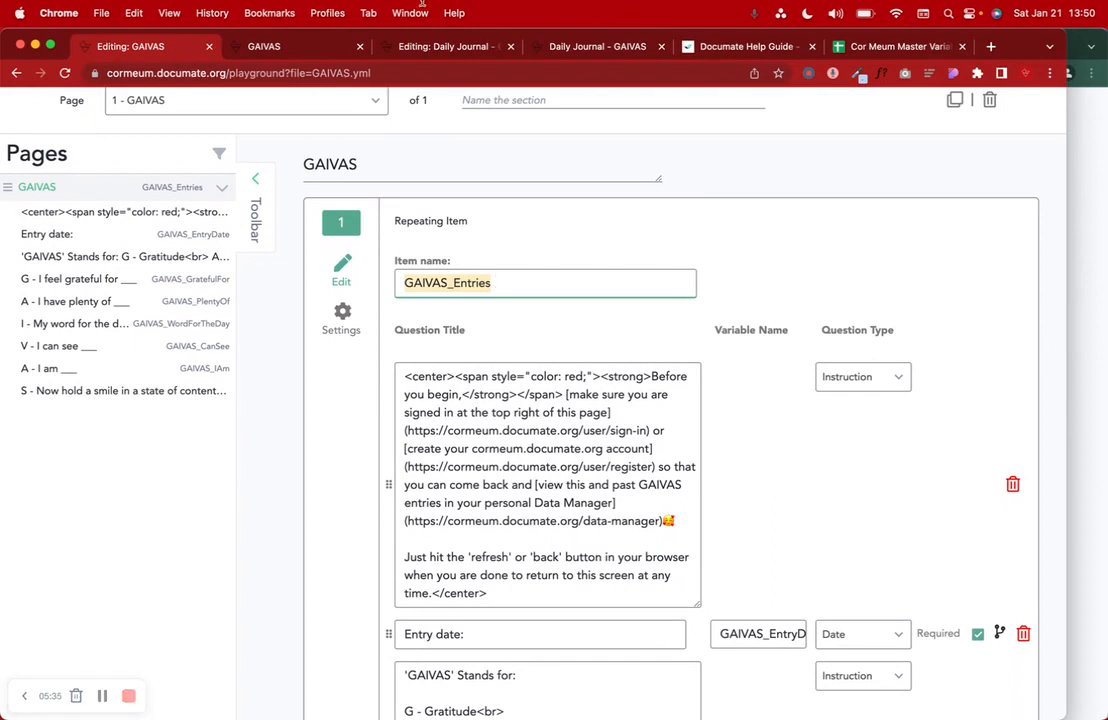
pyautogui.click(390, 44)
pyautogui.click(432, 395)
pyautogui.press('super+v')
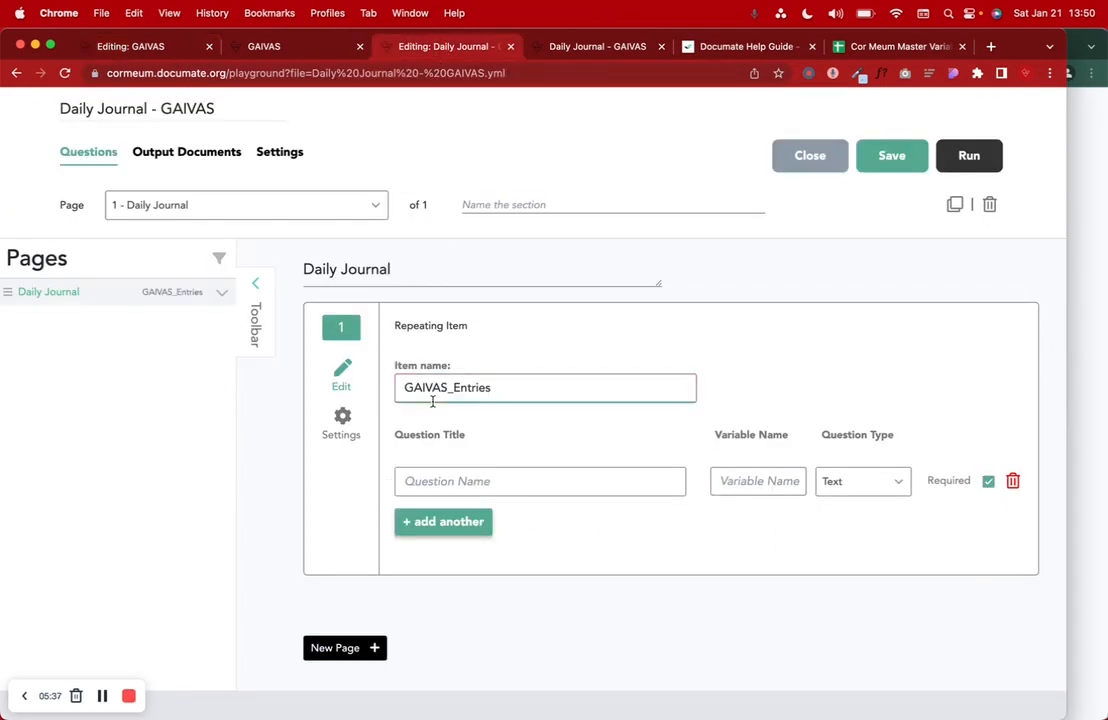
pyautogui.click(442, 480)
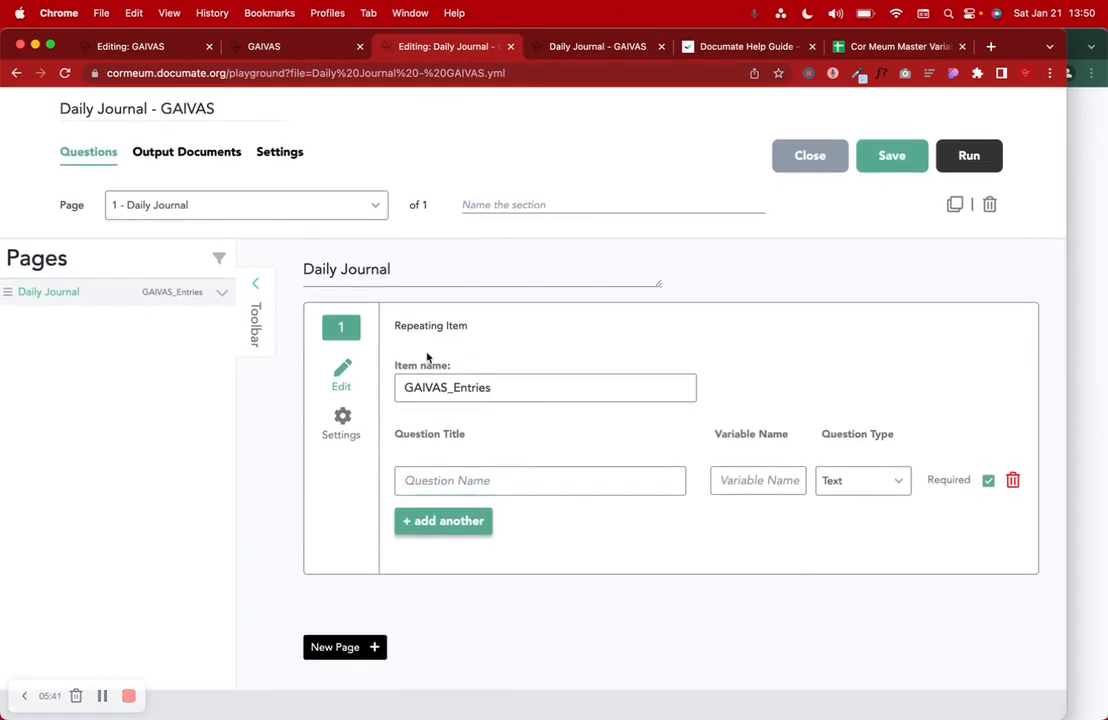
pyautogui.doubleClick(423, 388)
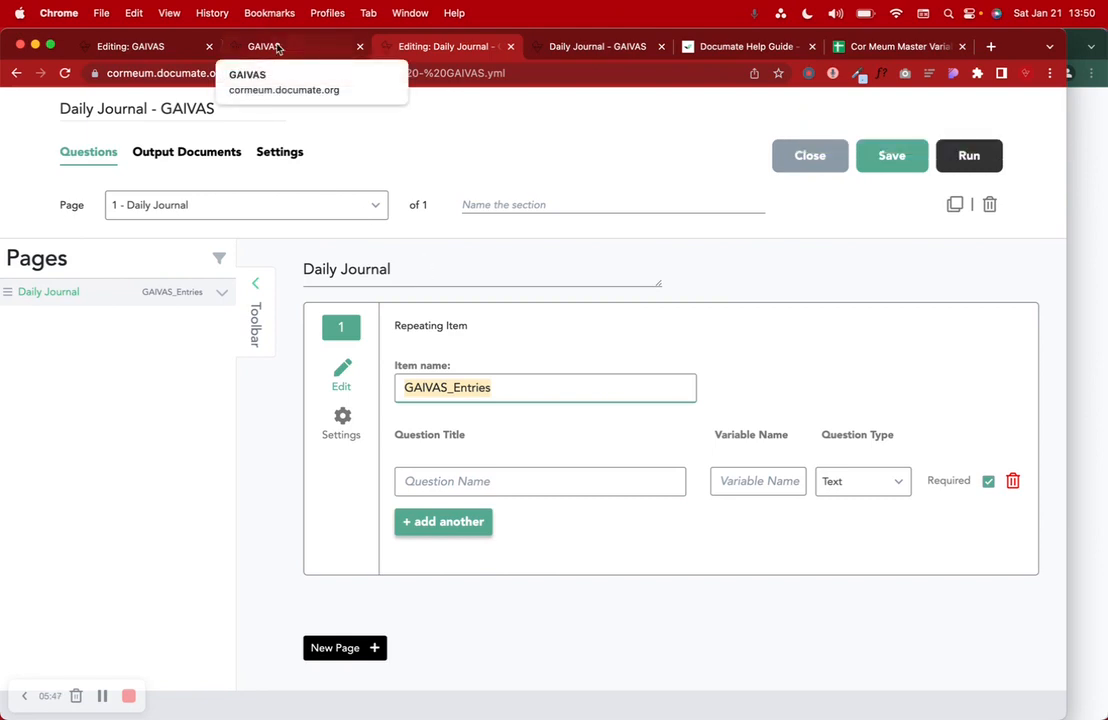
# - Check the Entry date label on the filled GAIVAS form, then reload the Daily Journal test run
pyautogui.click(277, 49)
pyautogui.moveTo(99, 104); pyautogui.dragTo(172, 122)
pyautogui.moveTo(138, 345); pyautogui.dragTo(204, 414)
pyautogui.click(236, 288)
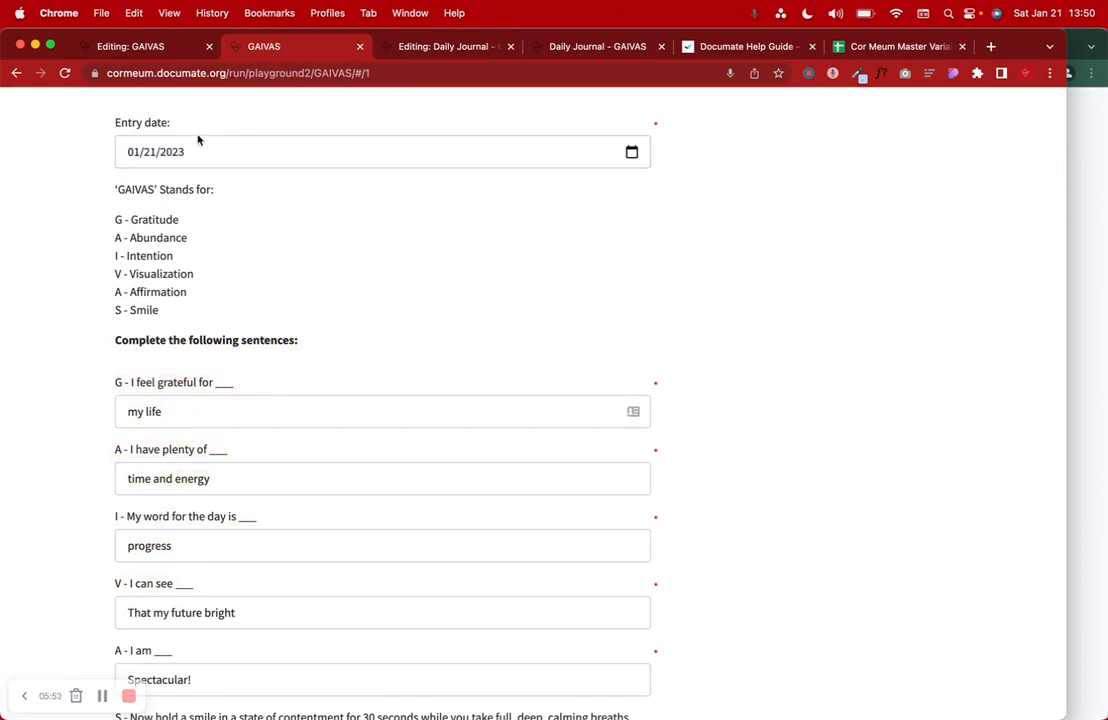
pyautogui.click(181, 55)
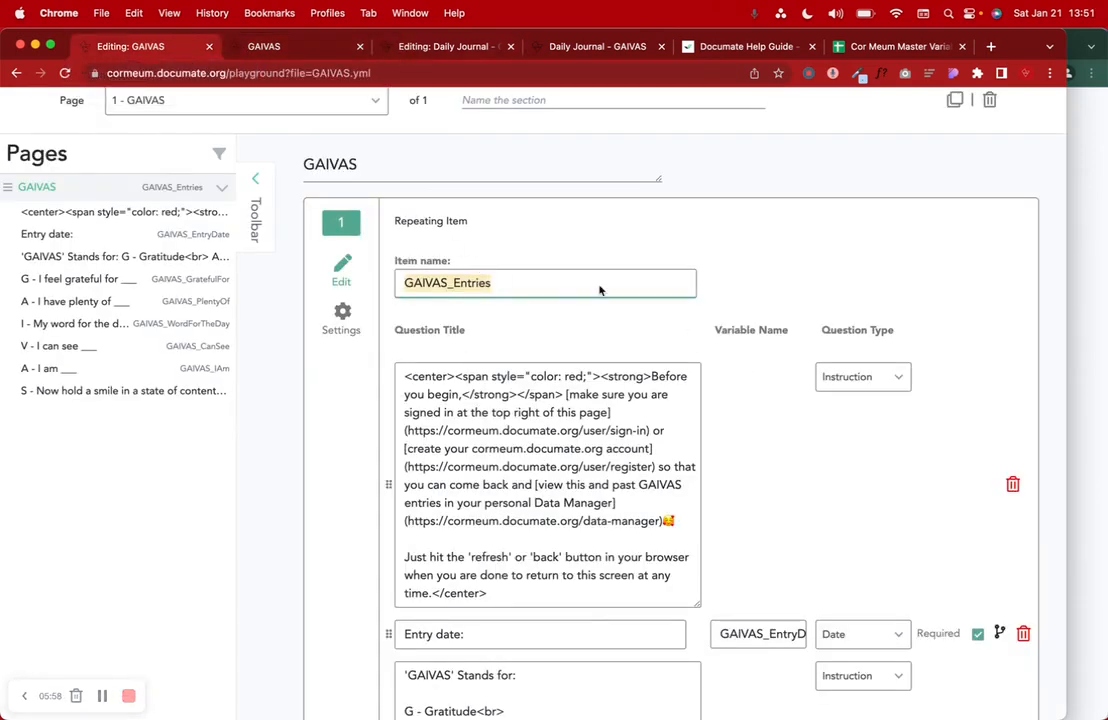
pyautogui.click(407, 50)
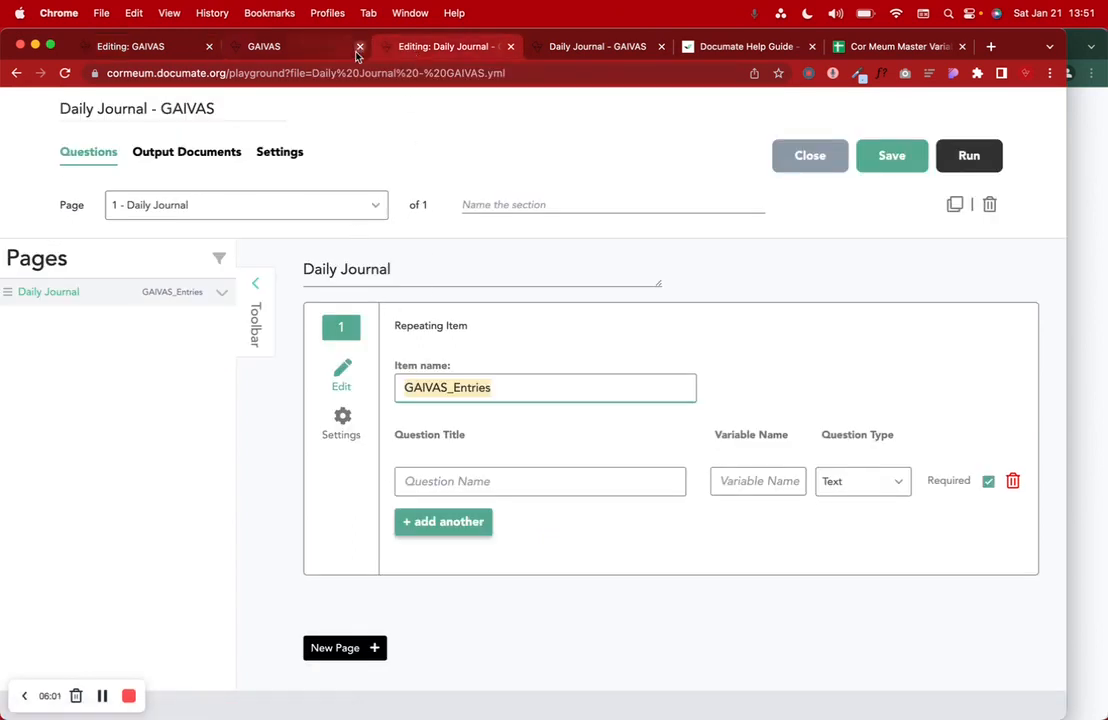
pyautogui.click(566, 56)
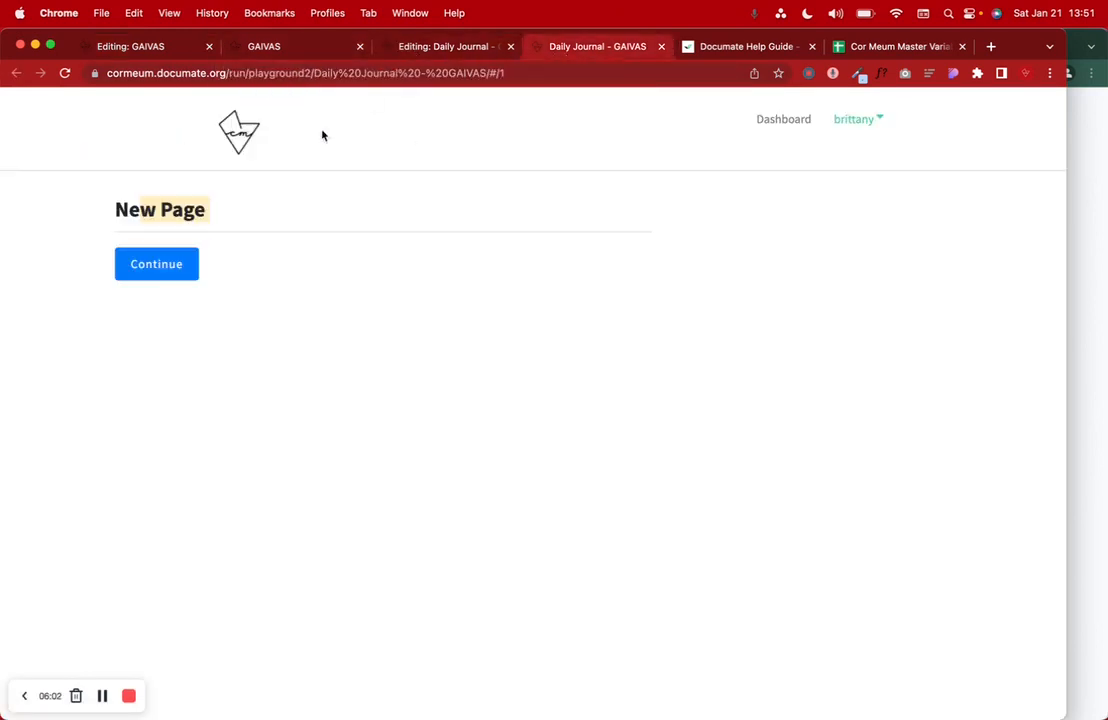
pyautogui.click(63, 72)
# - Place the cursor in the repeating item's first Question Title field
pyautogui.click(425, 46)
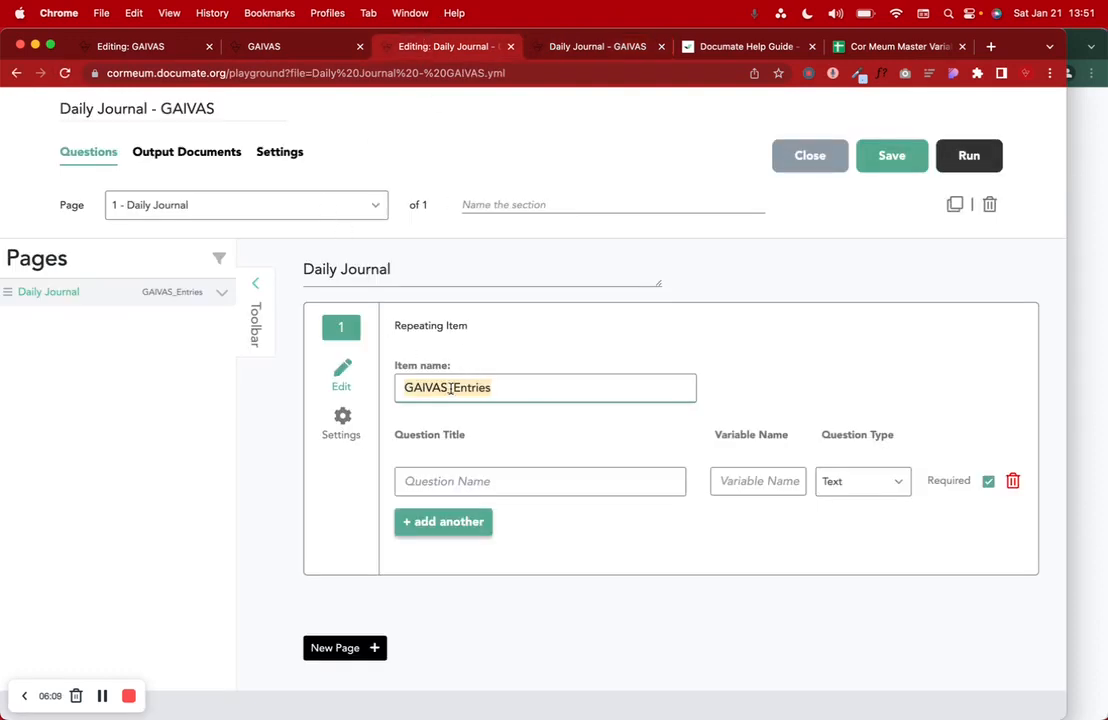
pyautogui.click(408, 479)
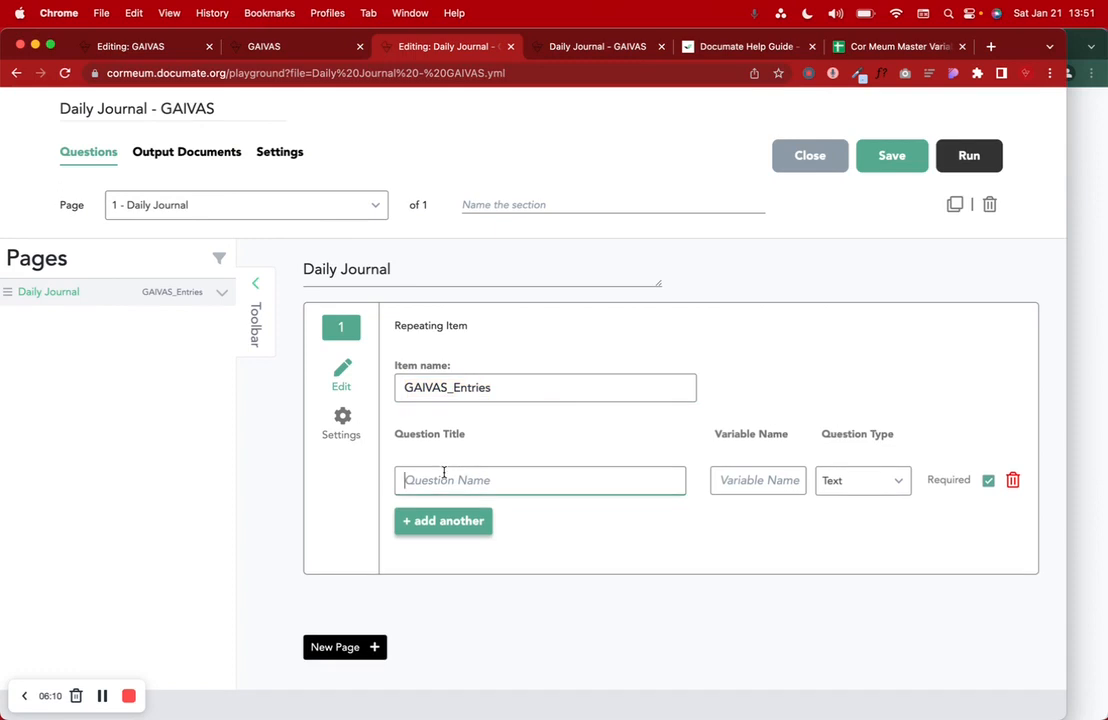
pyautogui.click(262, 46)
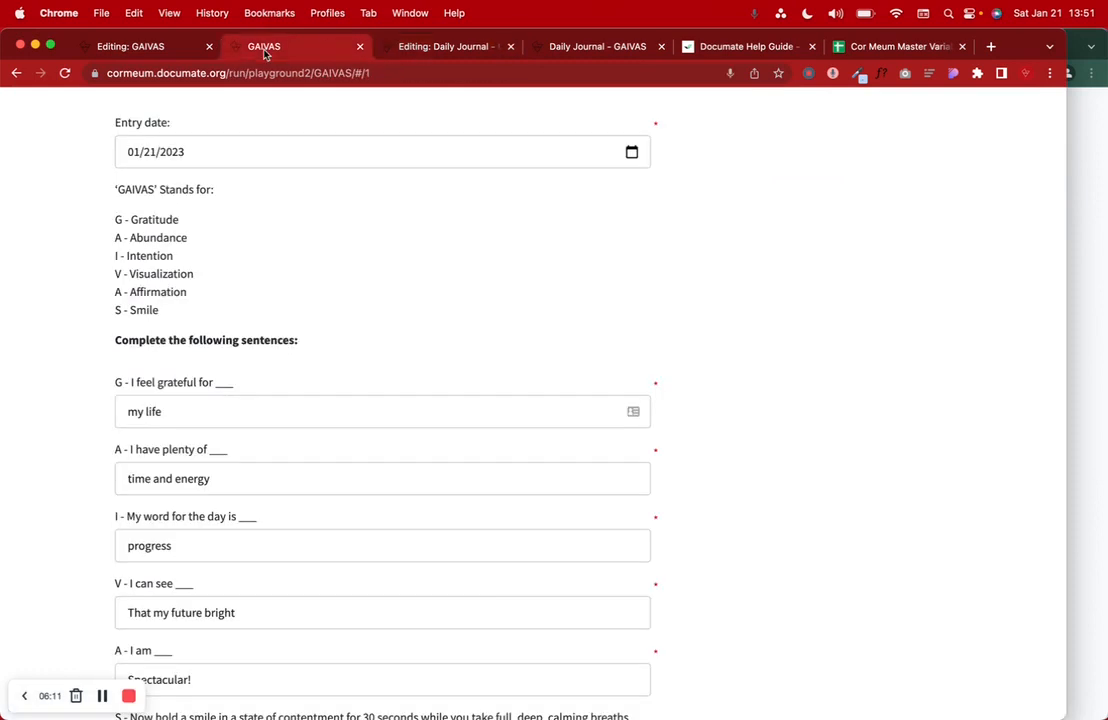
pyautogui.click(435, 48)
pyautogui.click(440, 480)
# - Title the first question 'Entry date:'
pyautogui.write('Entry')
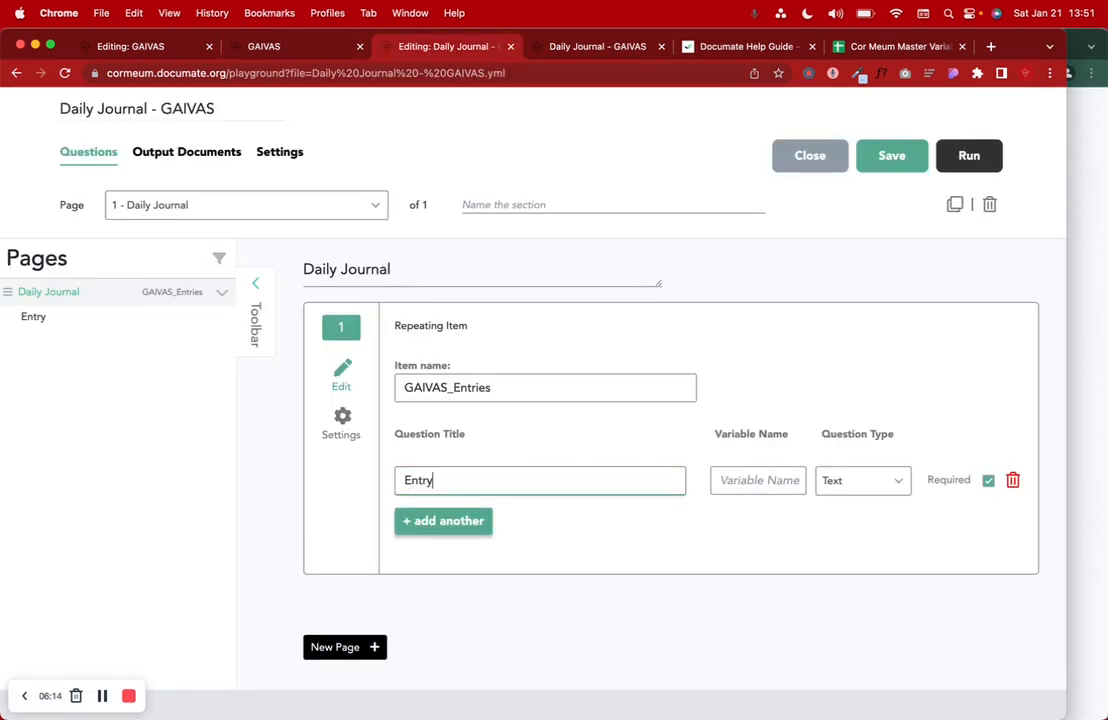
pyautogui.write(' D')
pyautogui.press('BackSpace')
pyautogui.write('date:')
# - Set the question's variable name to GAIVAS_EntryDate, copied from the GAIVAS workflow editor
pyautogui.click(755, 482)
pyautogui.click(256, 48)
pyautogui.click(155, 48)
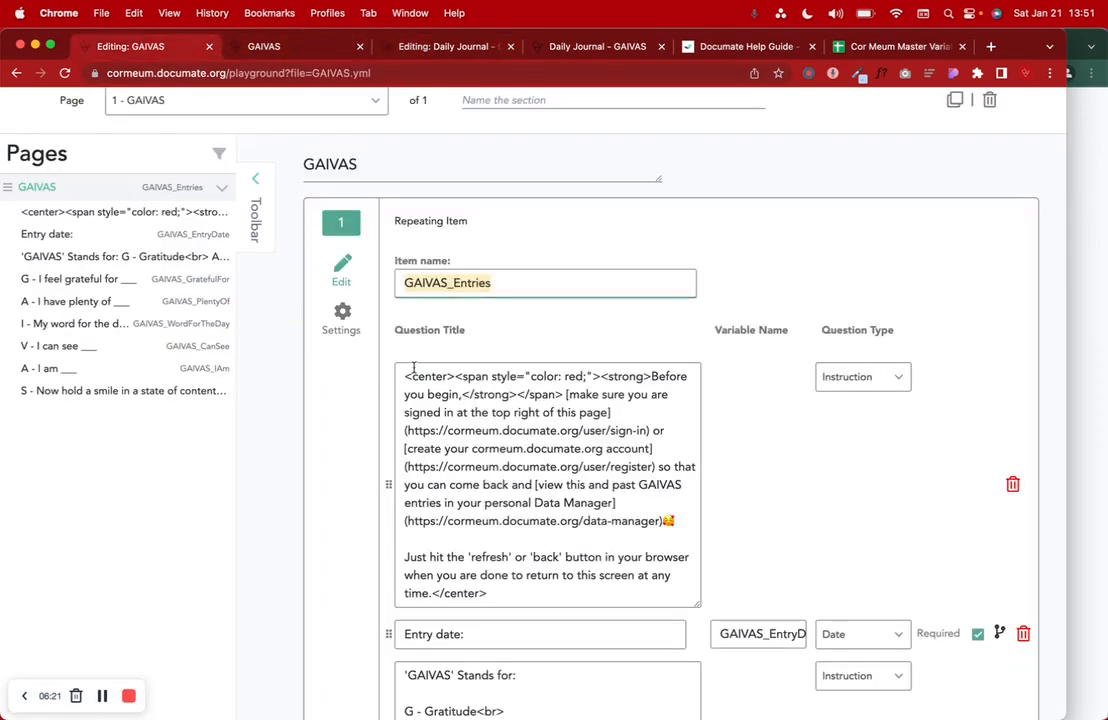
pyautogui.scroll(-3, 725, 465)
pyautogui.click(752, 532)
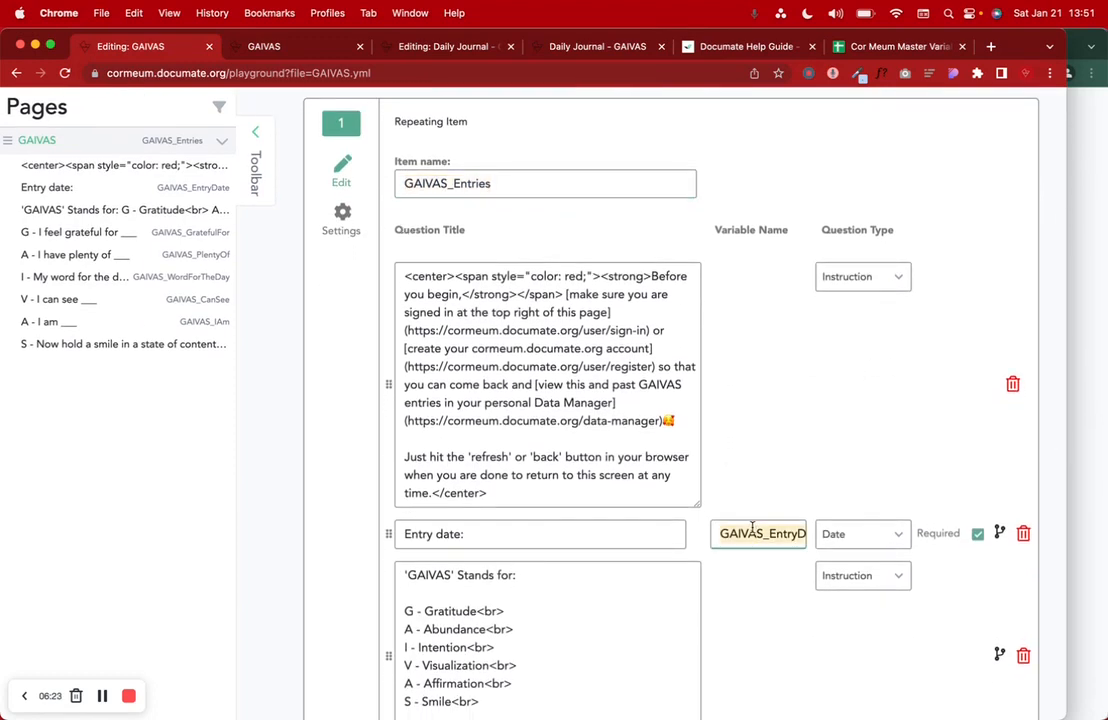
pyautogui.click(433, 48)
pyautogui.click(757, 480)
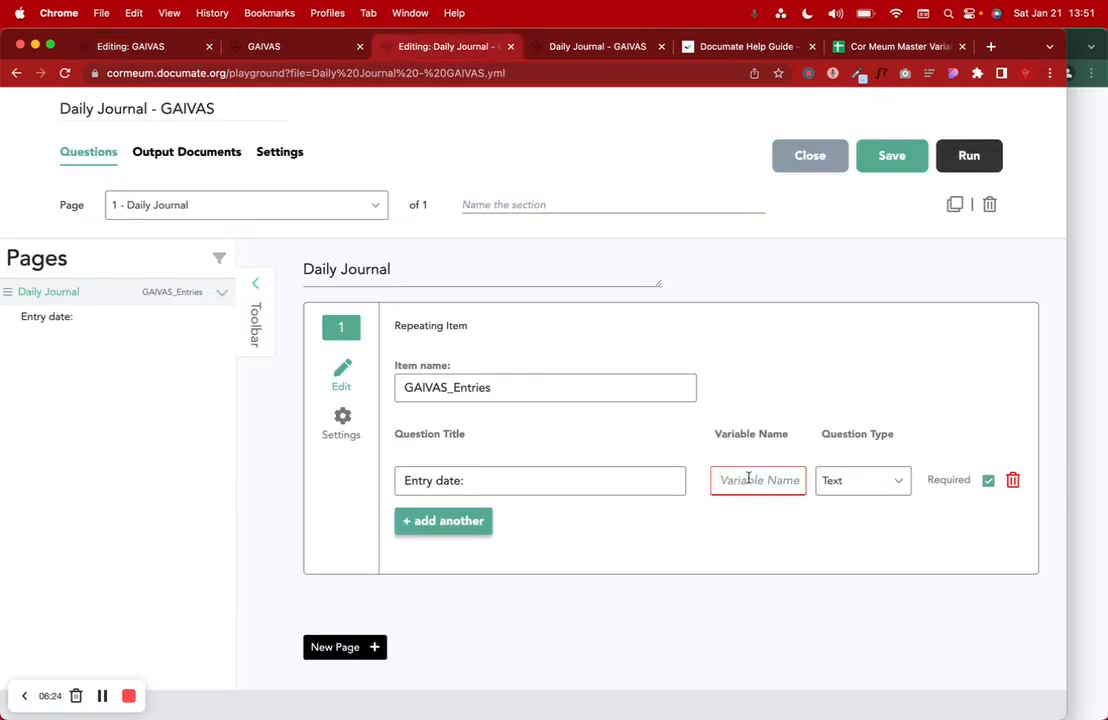
pyautogui.write('GAIVAS_EntryDate')
pyautogui.click(761, 510)
pyautogui.doubleClick(744, 480)
pyautogui.press('super+c')
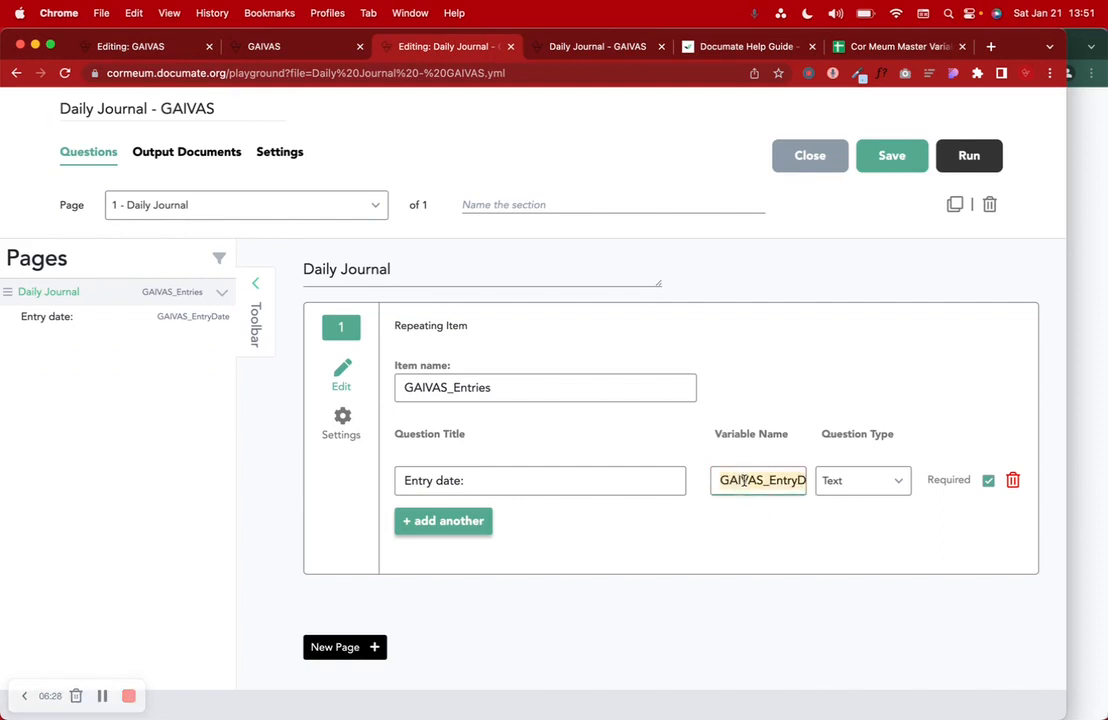
pyautogui.moveTo(850, 47); pyautogui.dragTo(575, 65)
pyautogui.scroll(-20, 250, 423)
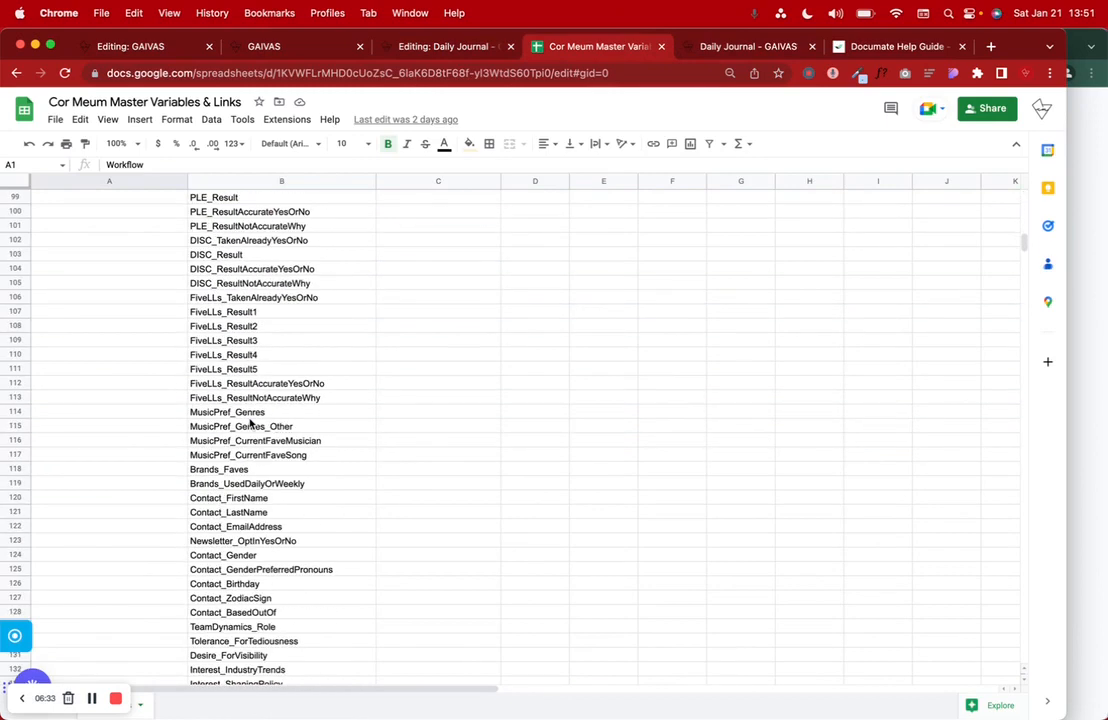
# - Search the master sheet for GAIVAS_EntryDate and review the GAIVAS variable rows
pyautogui.press('super+f')
pyautogui.press('super+v')
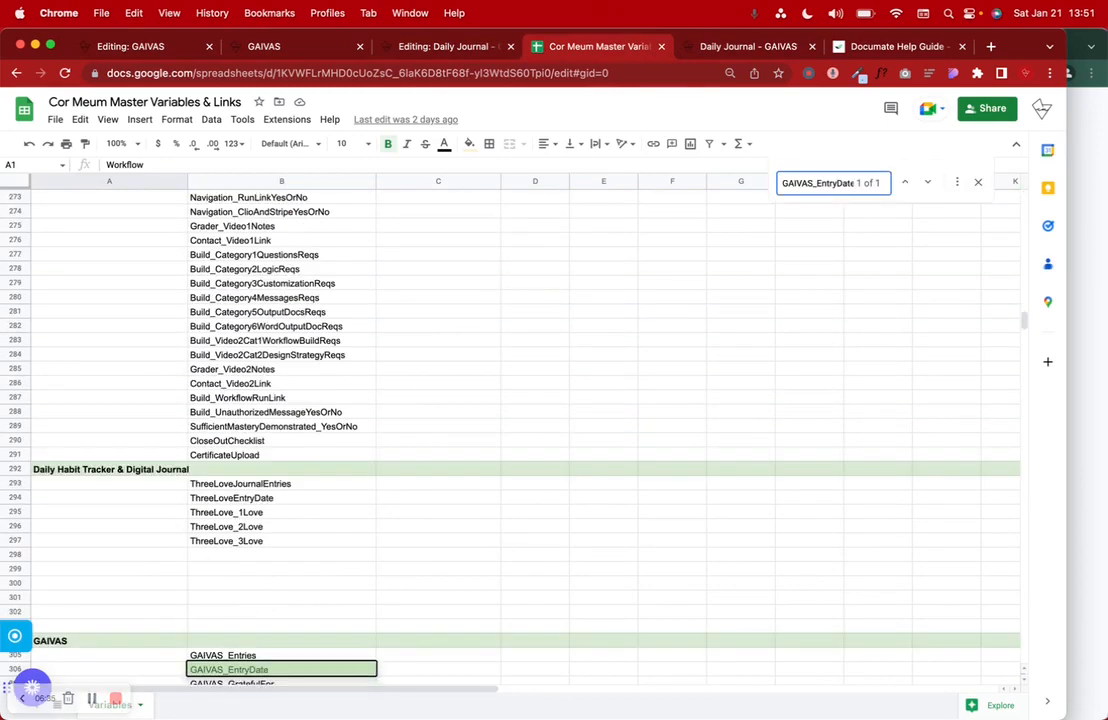
pyautogui.scroll(-5, 110, 557)
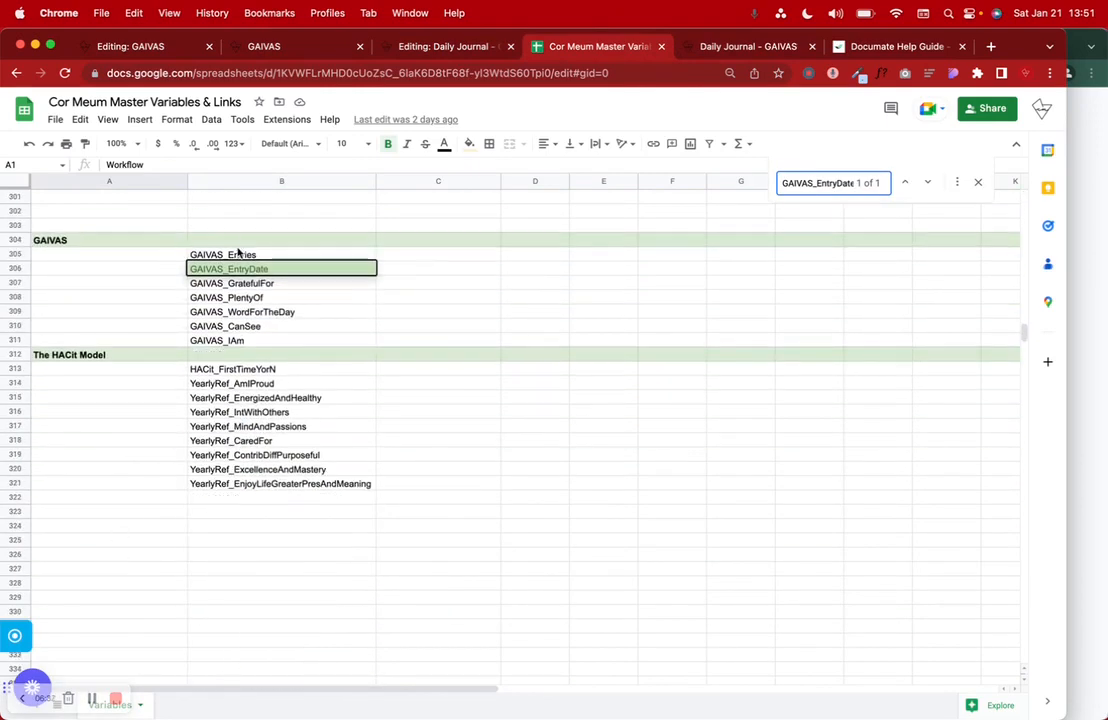
pyautogui.click(240, 253)
pyautogui.click(248, 284)
pyautogui.click(248, 315)
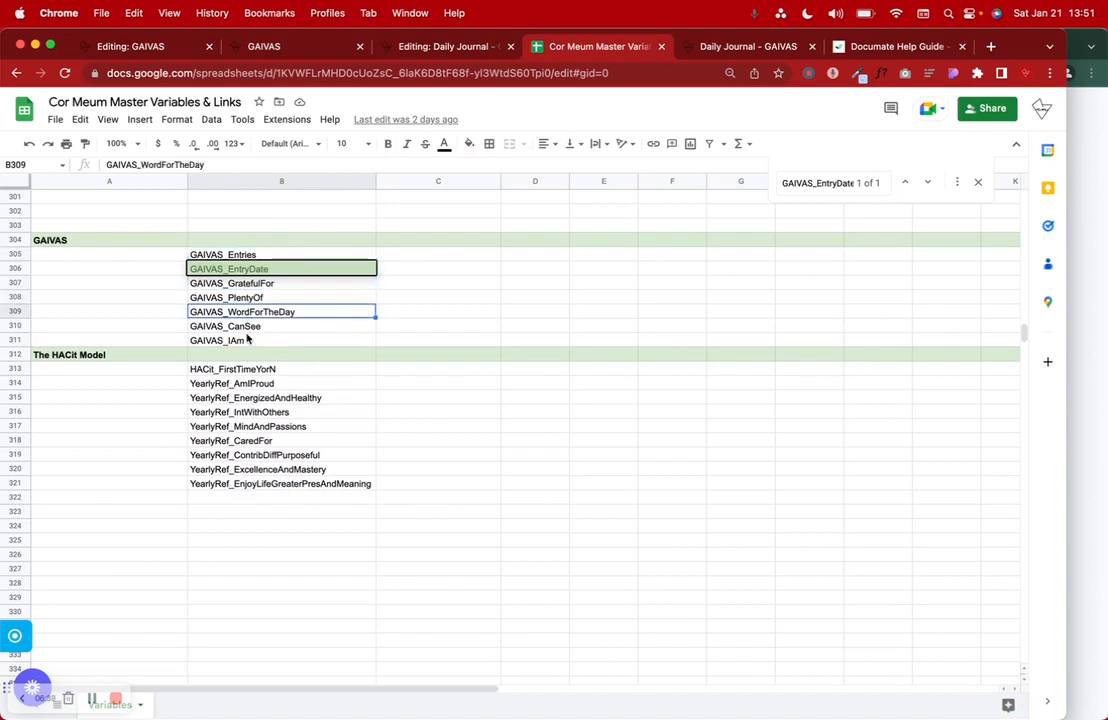
pyautogui.click(405, 47)
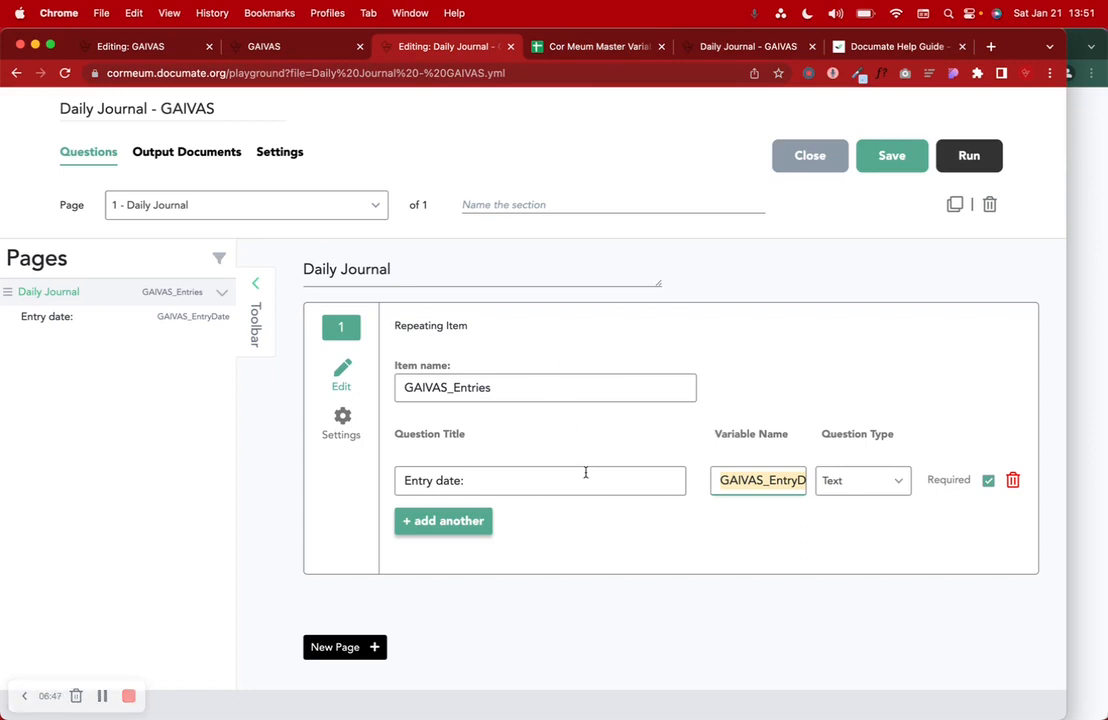
# - Make the Entry date question a Date type and save the workflow
pyautogui.click(853, 484)
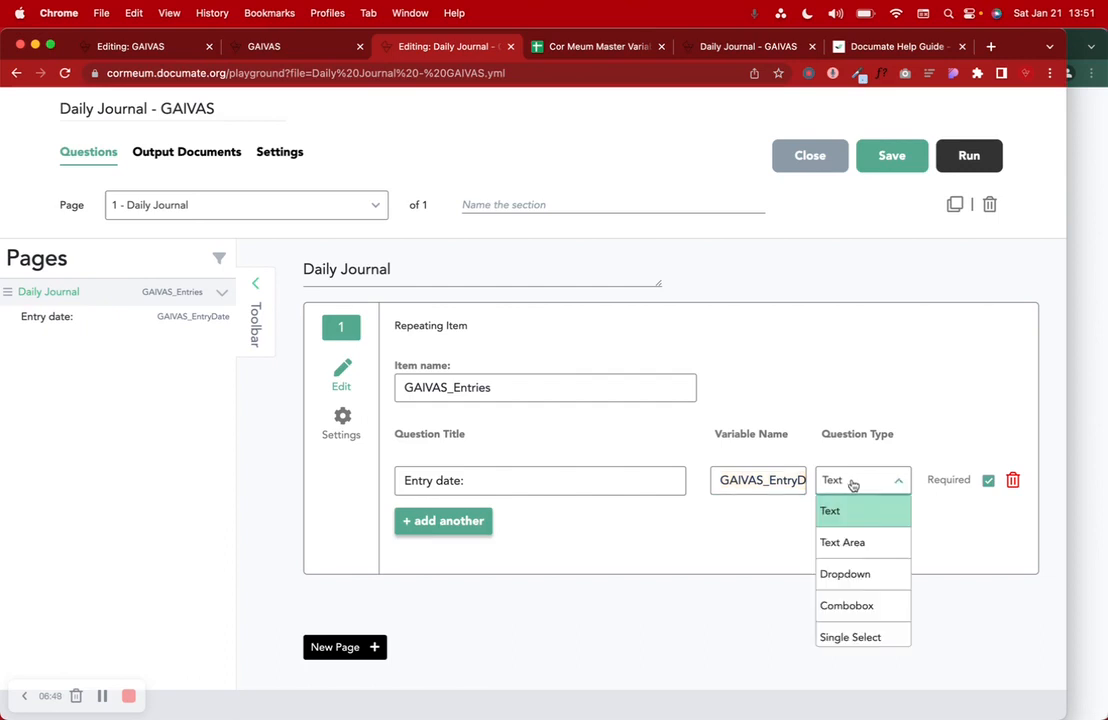
pyautogui.scroll(-5, 851, 515)
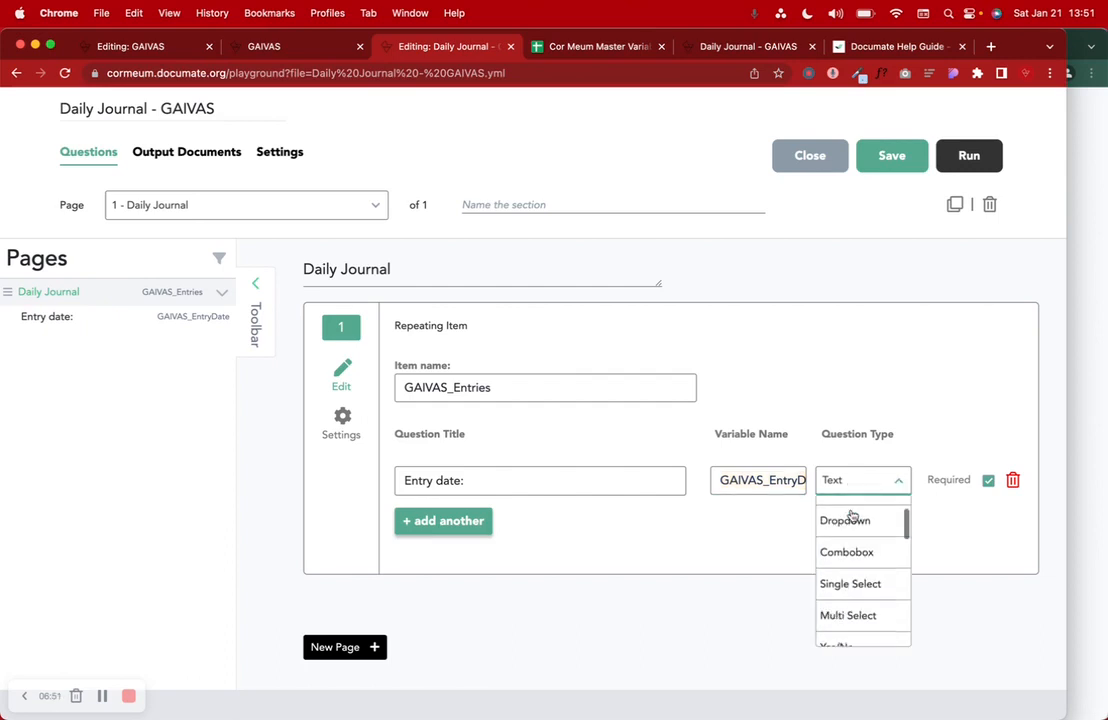
pyautogui.click(833, 542)
pyautogui.click(893, 157)
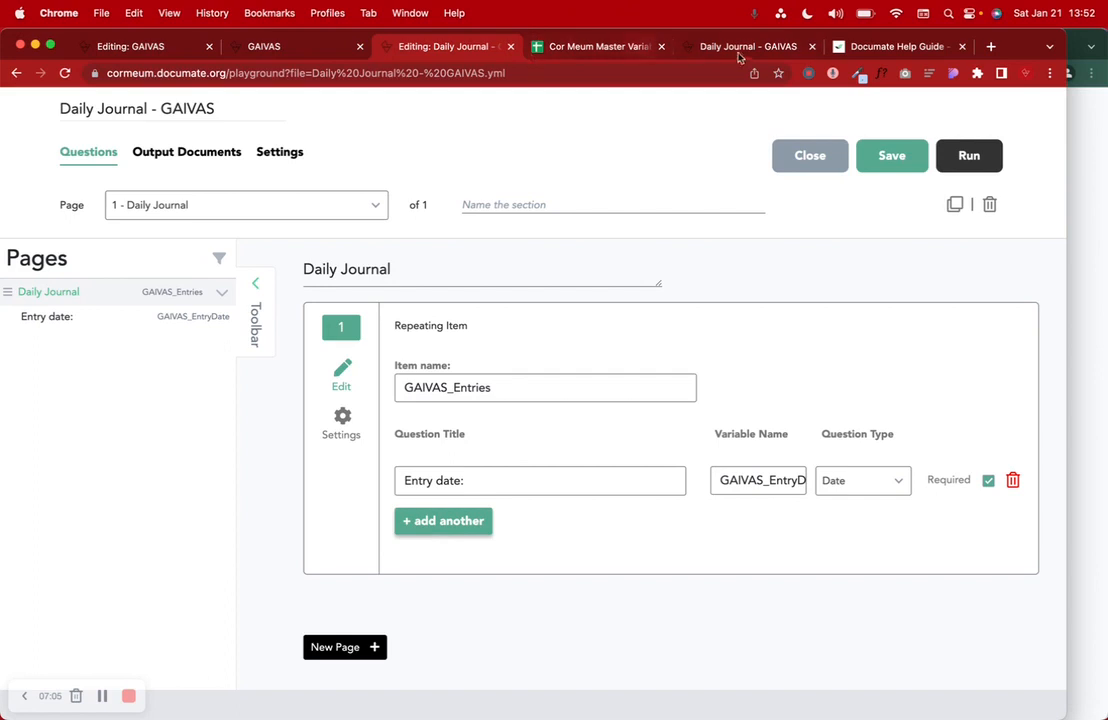
# - In the test run, pick 01/21/2023 in the Entry date field's date picker
pyautogui.click(707, 47)
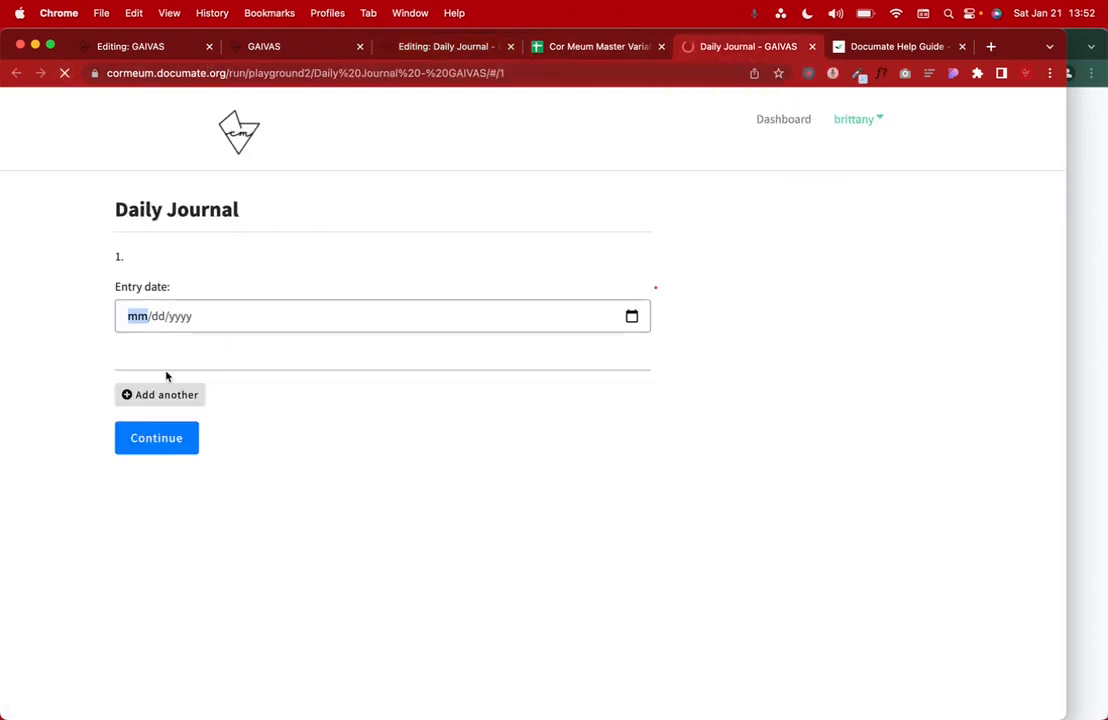
pyautogui.moveTo(106, 176); pyautogui.dragTo(268, 211)
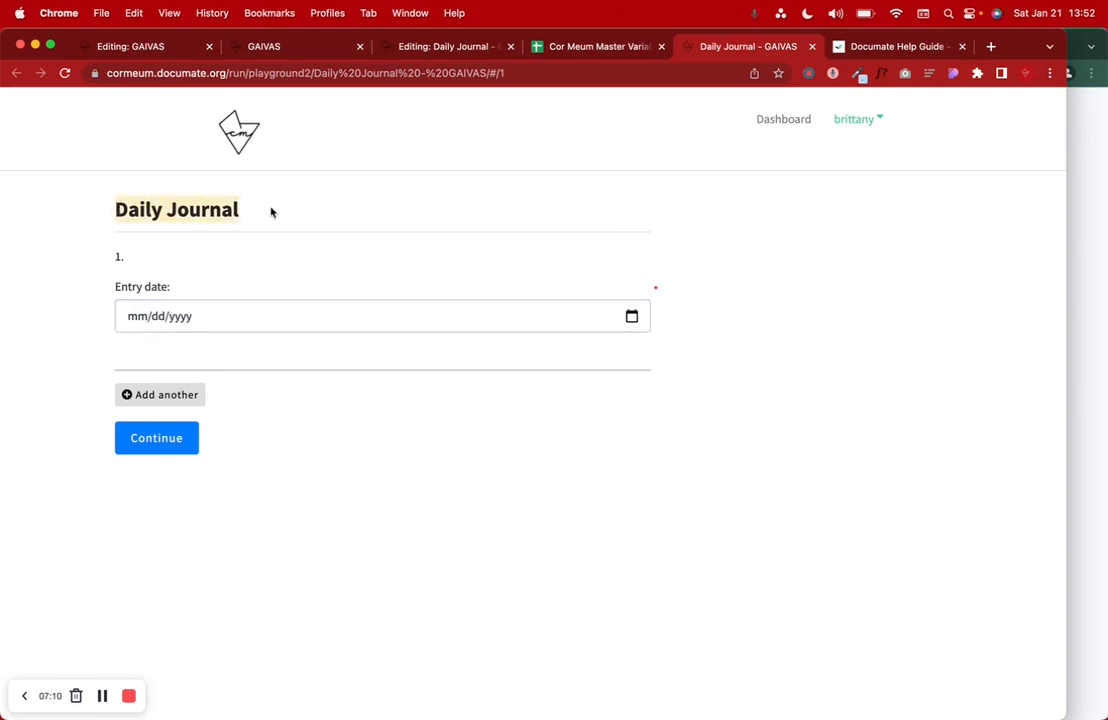
pyautogui.click(180, 316)
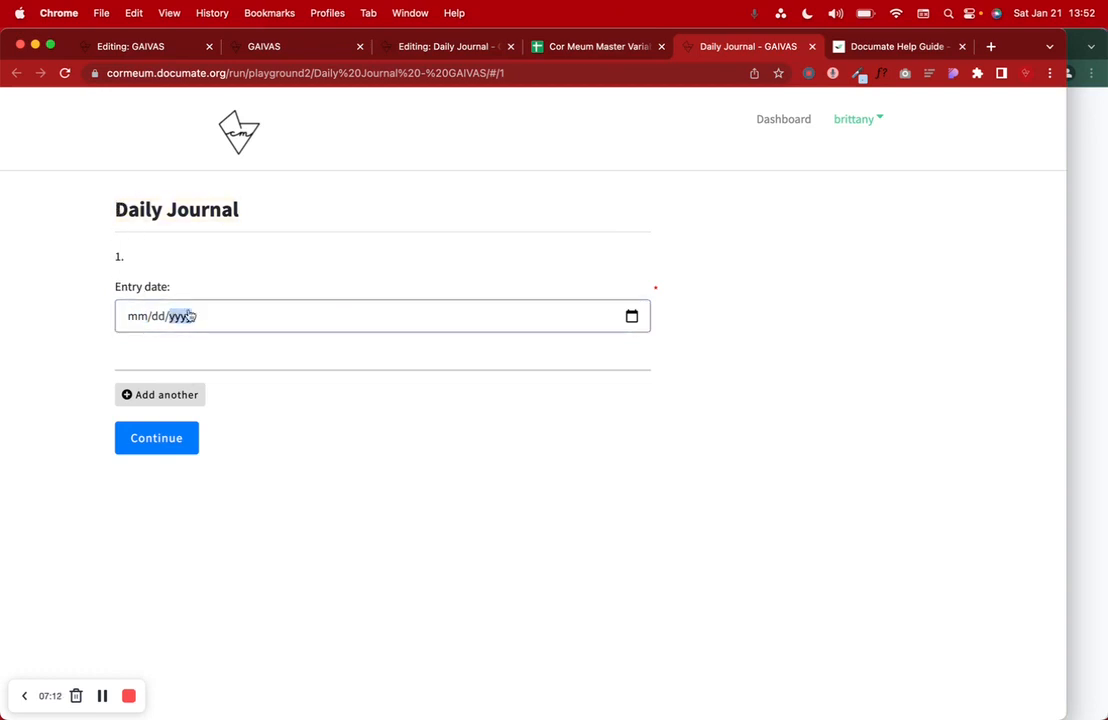
pyautogui.click(633, 322)
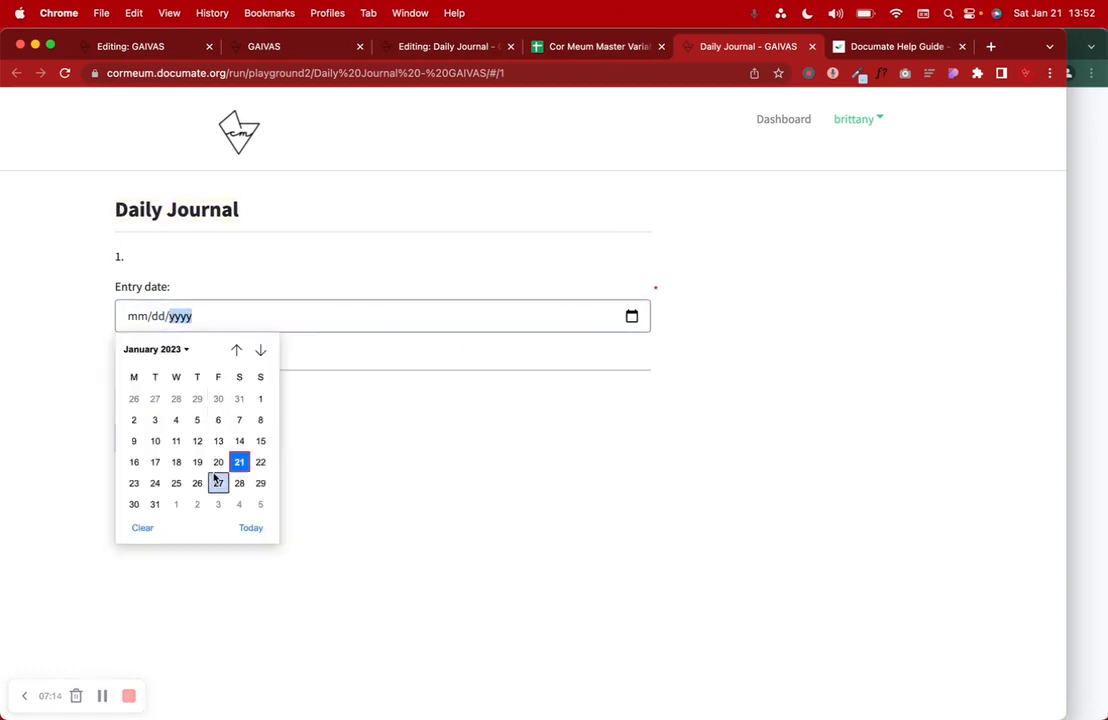
pyautogui.click(239, 463)
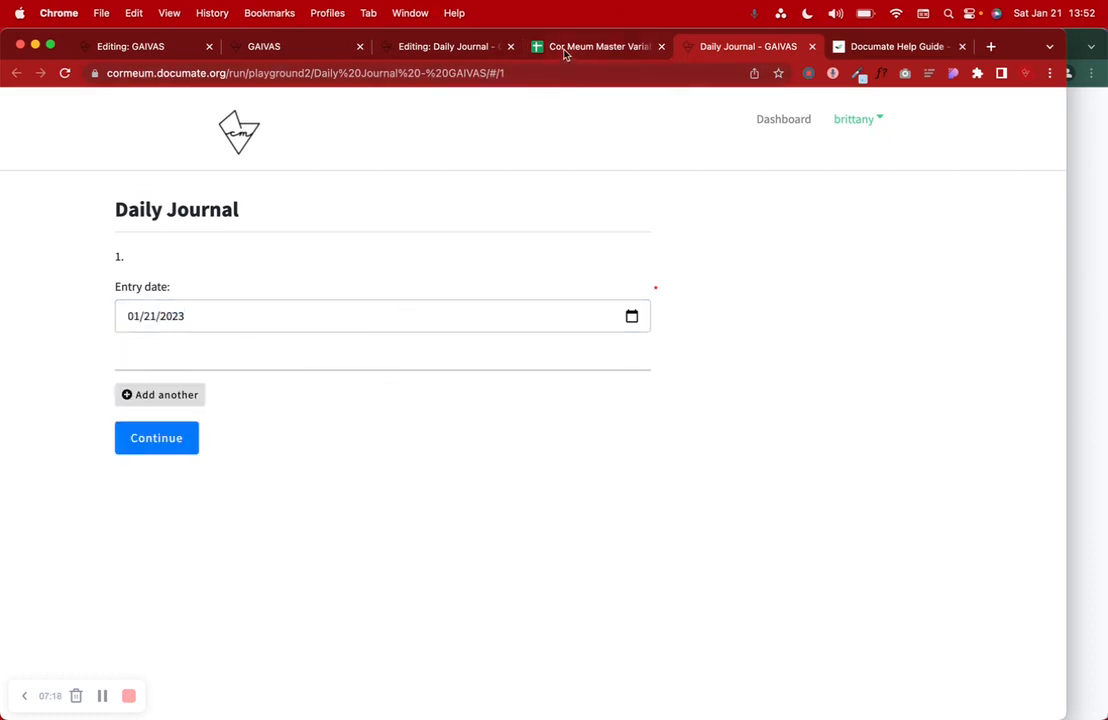
pyautogui.click(455, 46)
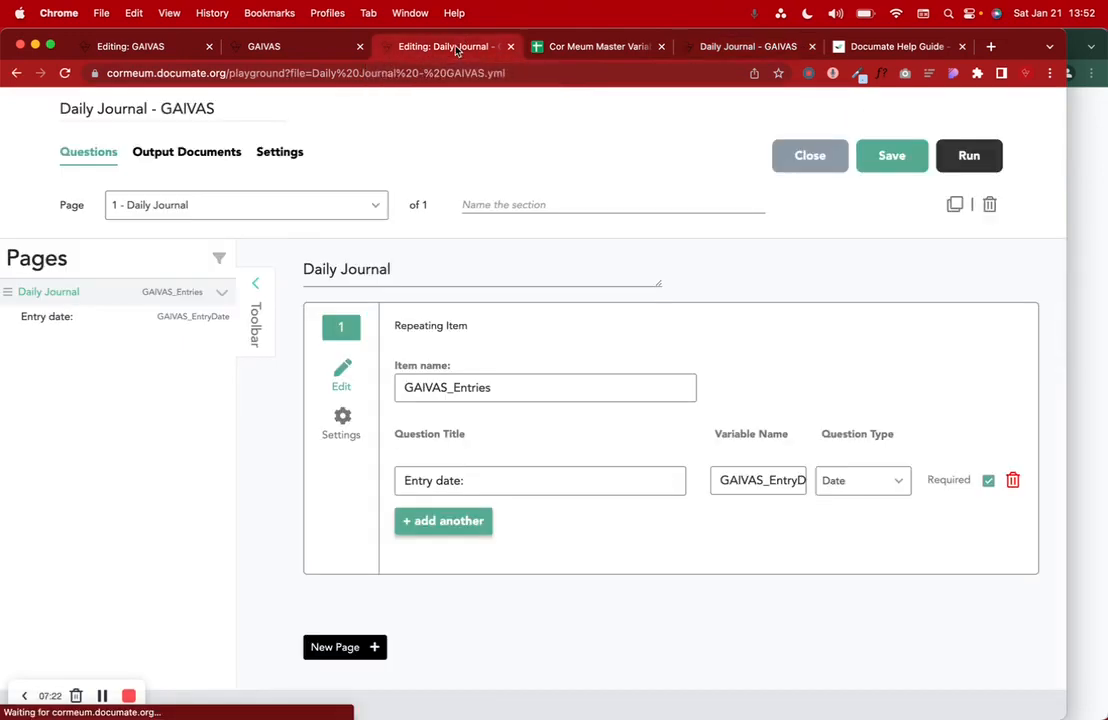
pyautogui.click(299, 47)
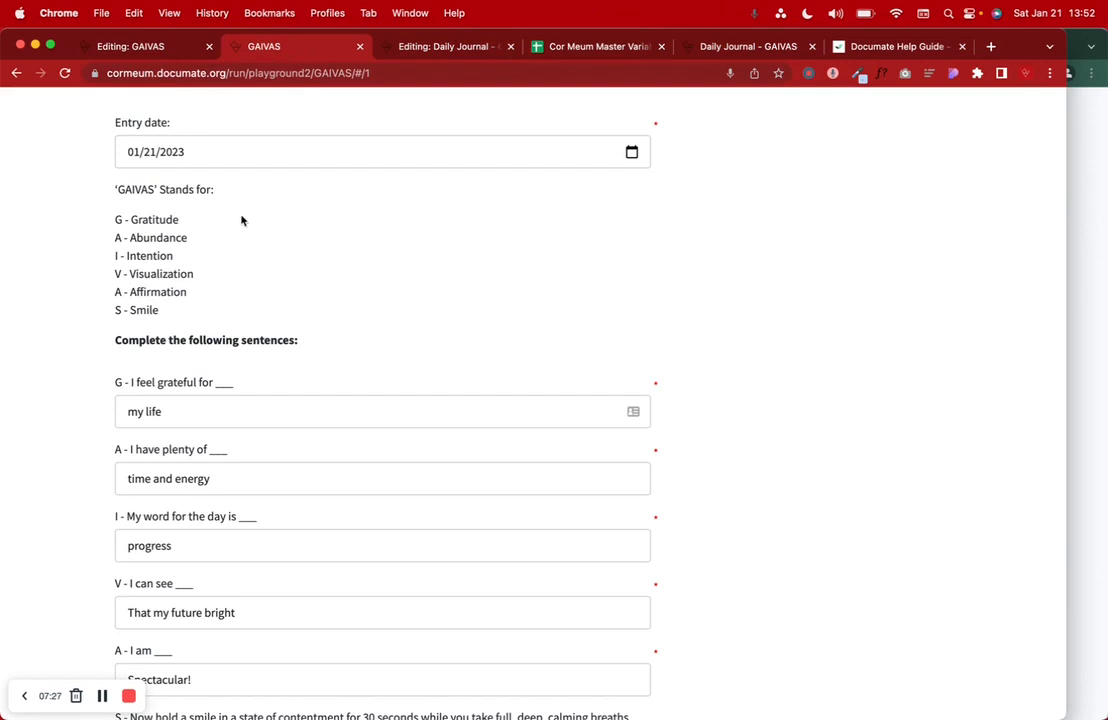
pyautogui.scroll(3, 241, 220)
pyautogui.scroll(-2, 241, 220)
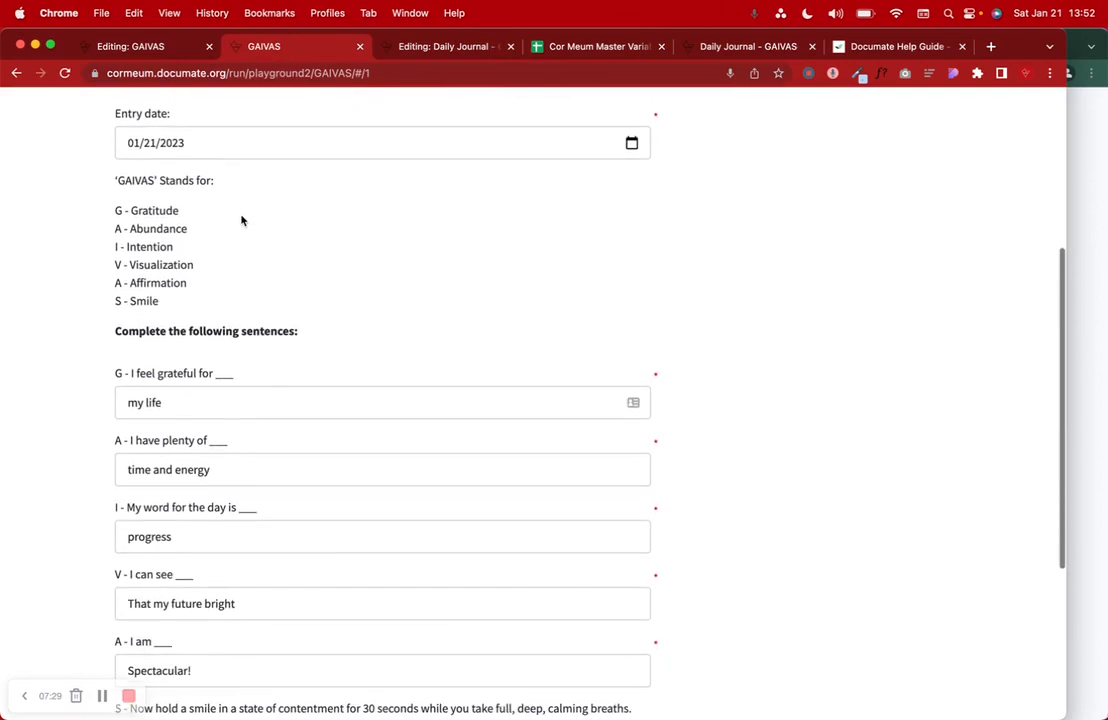
pyautogui.moveTo(114, 179); pyautogui.dragTo(228, 305)
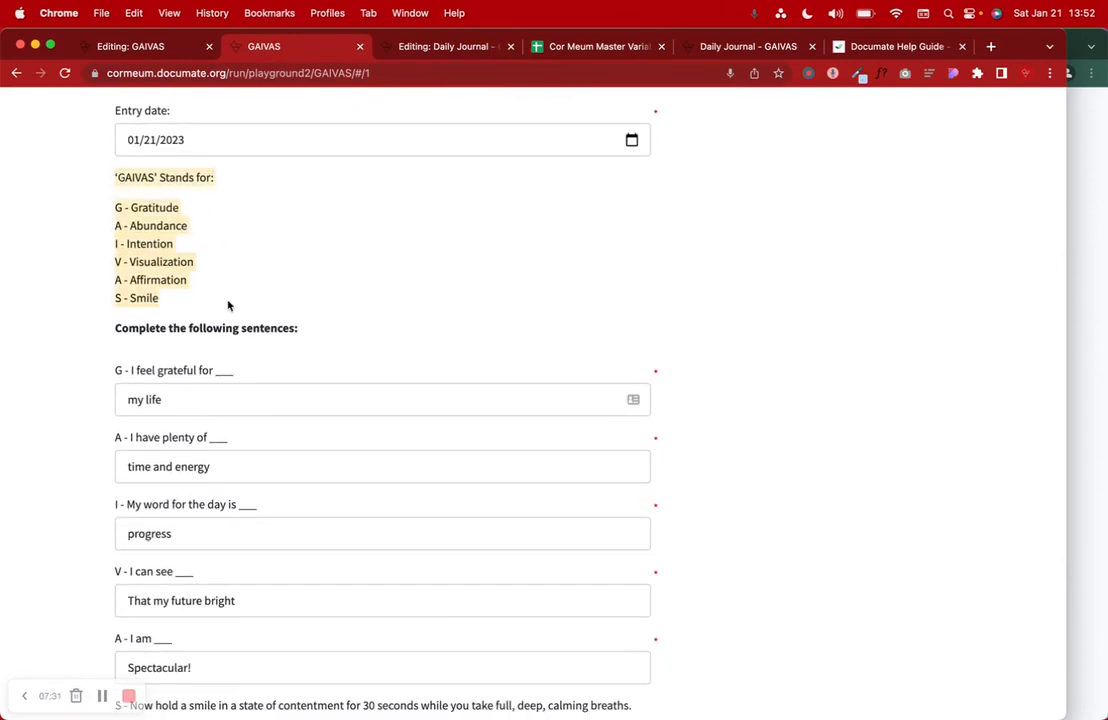
pyautogui.click(214, 264)
pyautogui.moveTo(114, 179); pyautogui.dragTo(323, 339)
pyautogui.press('super+c')
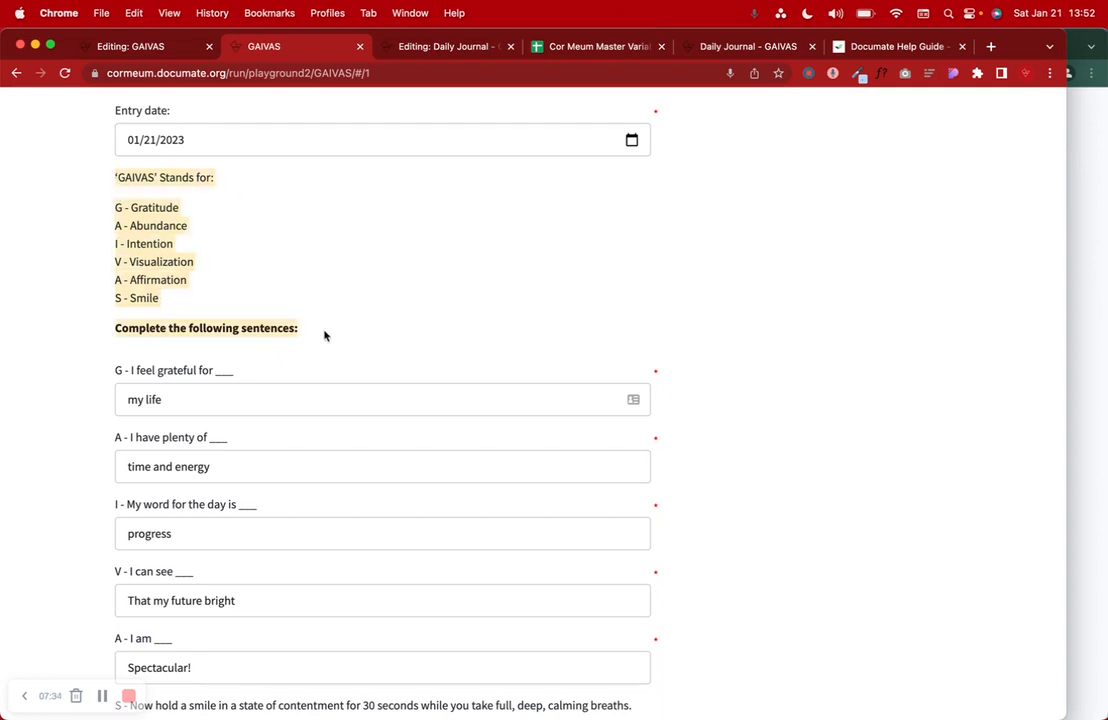
pyautogui.click(455, 46)
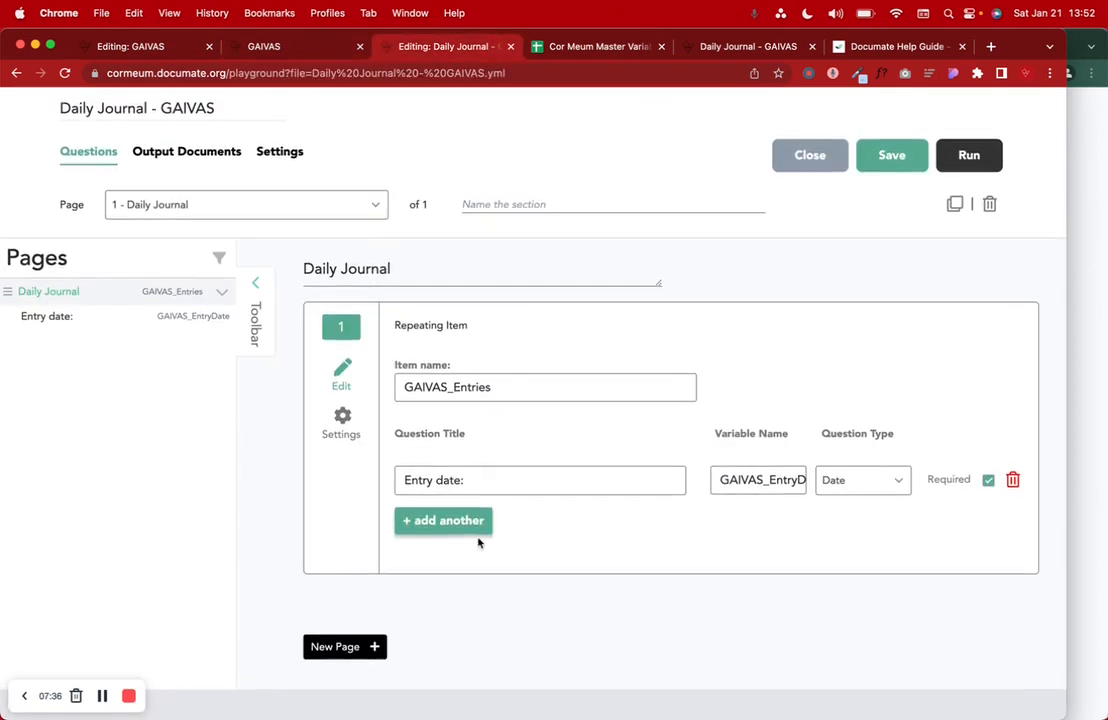
# - Add a second question to the repeating item and make it an Instruction
pyautogui.click(480, 522)
pyautogui.click(840, 535)
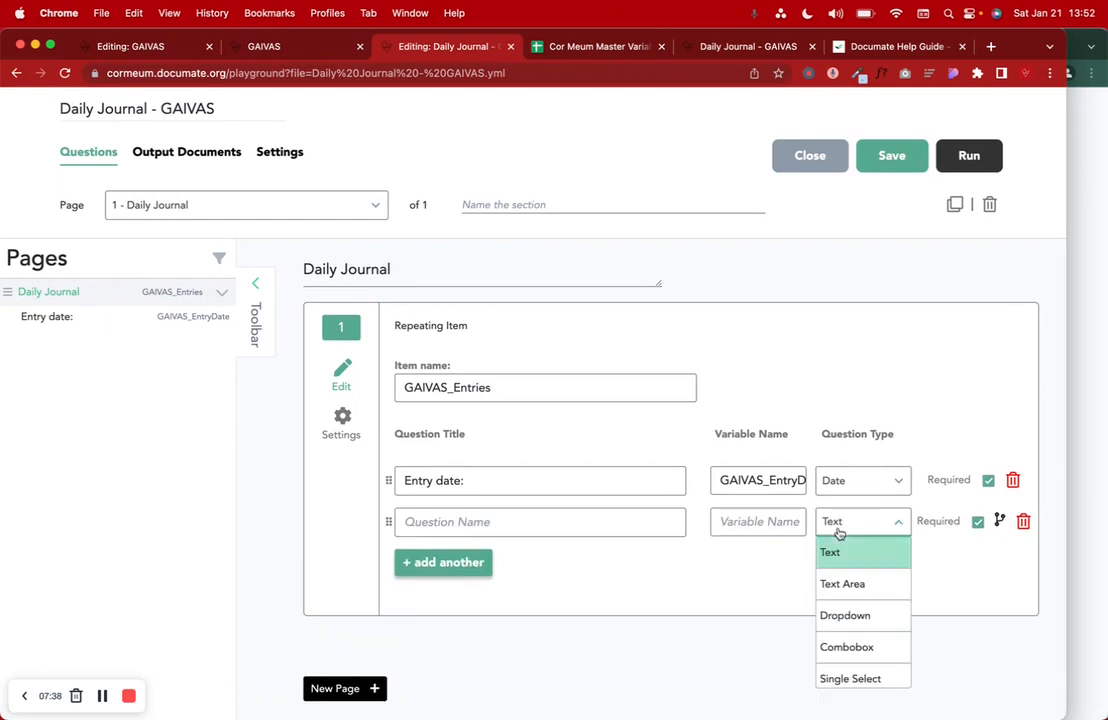
pyautogui.scroll(-3, 856, 630)
pyautogui.scroll(-5, 853, 634)
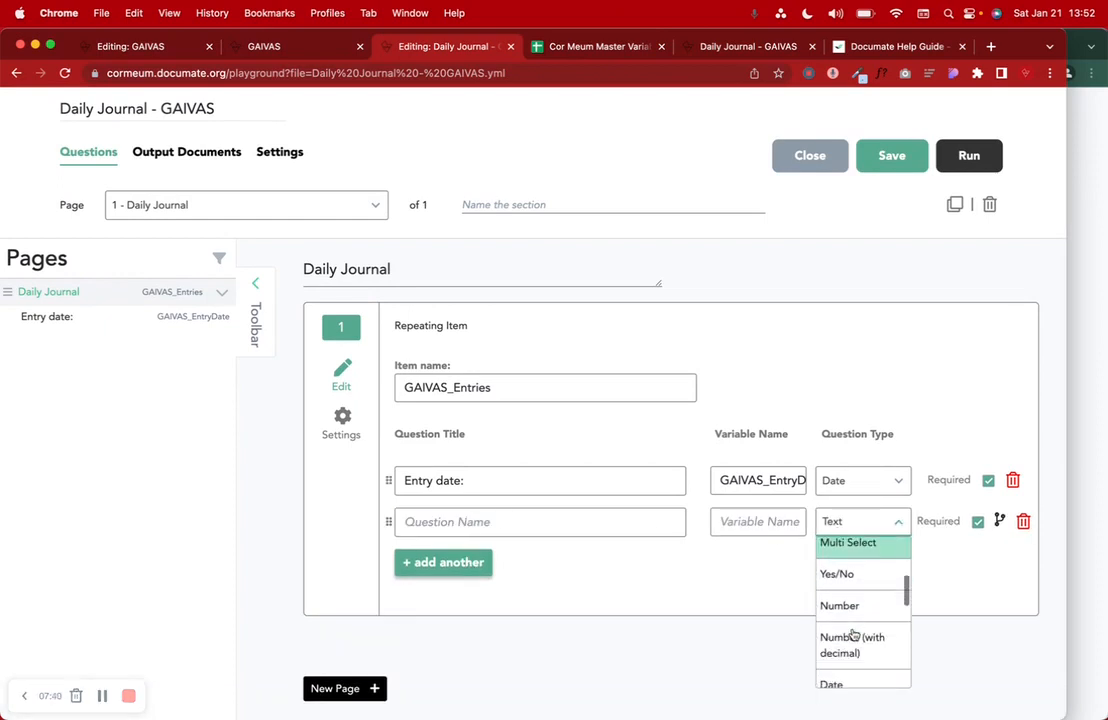
pyautogui.click(843, 623)
# - Paste the GAIVAS explanation text into the instruction and remove the quotes around GAIVAS
pyautogui.click(566, 525)
pyautogui.press('super+v')
pyautogui.scroll(-3, 563, 531)
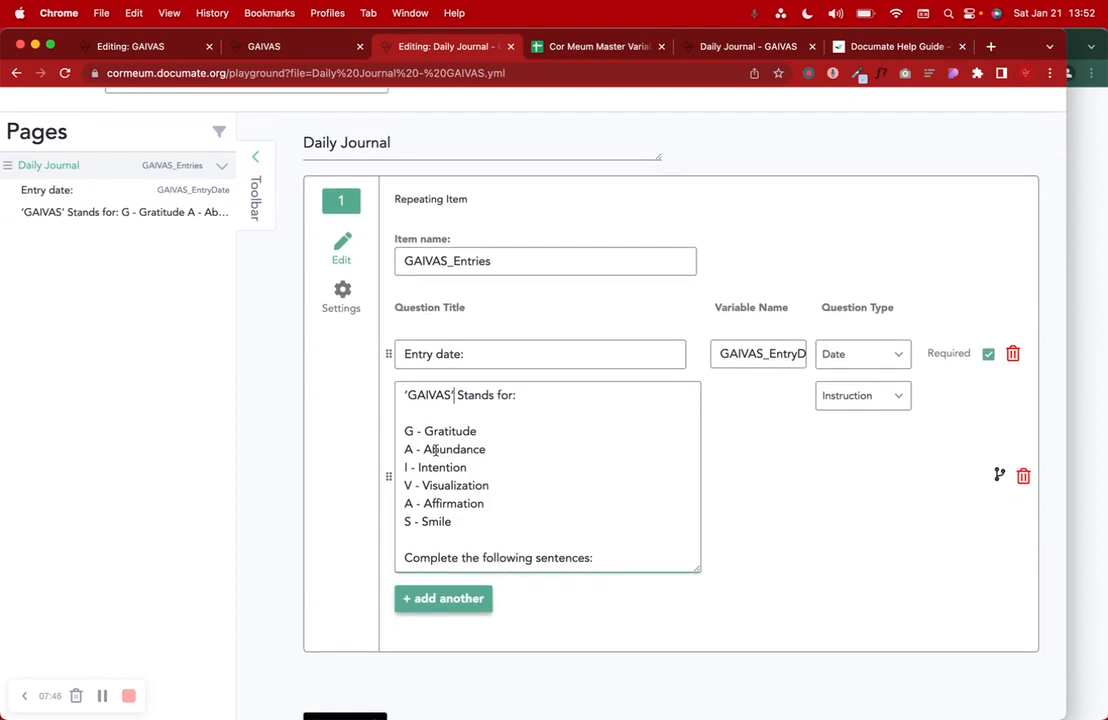
pyautogui.press('BackSpace')
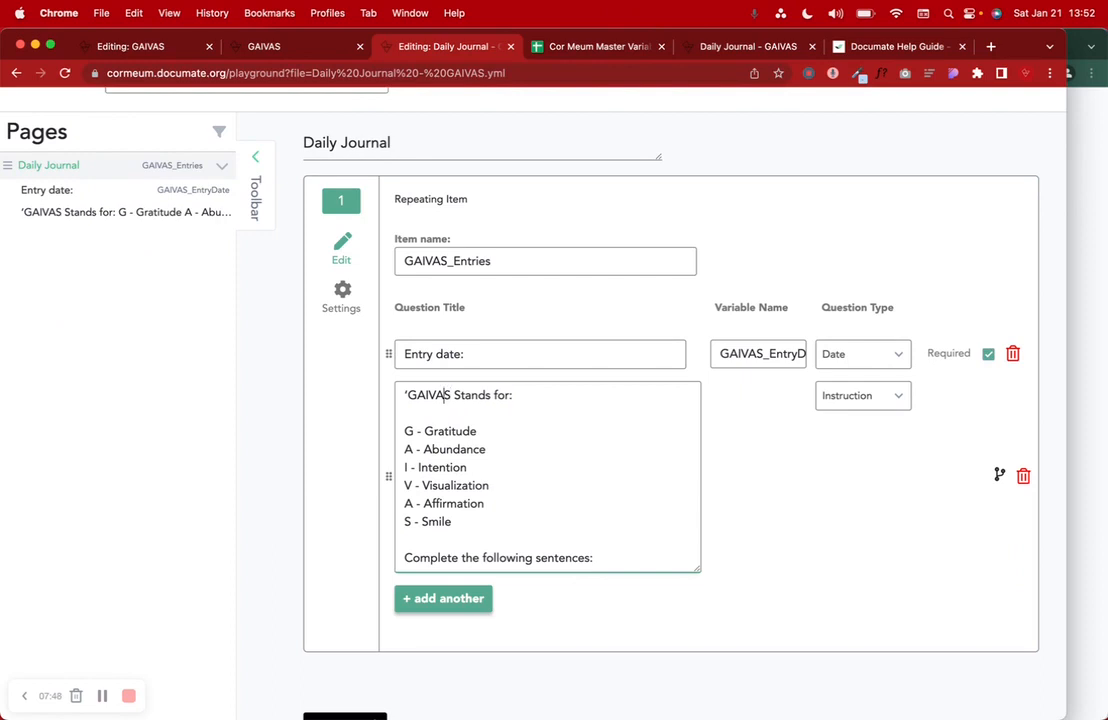
pyautogui.press('BackSpace')
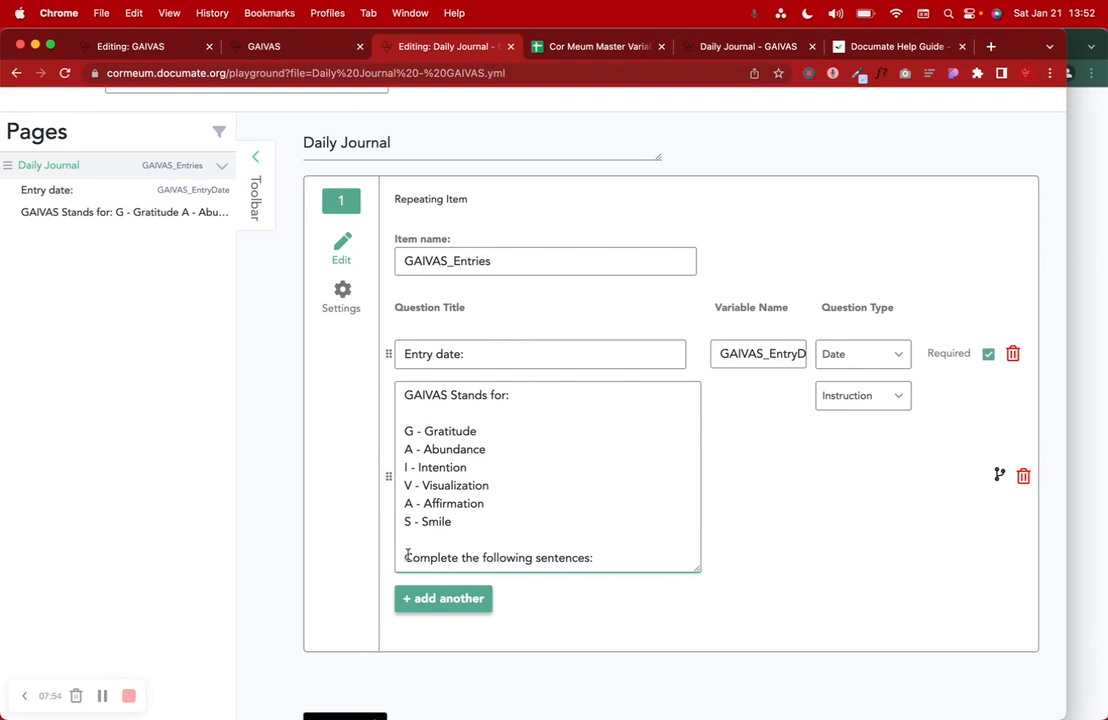
pyautogui.scroll(5, 632, 552)
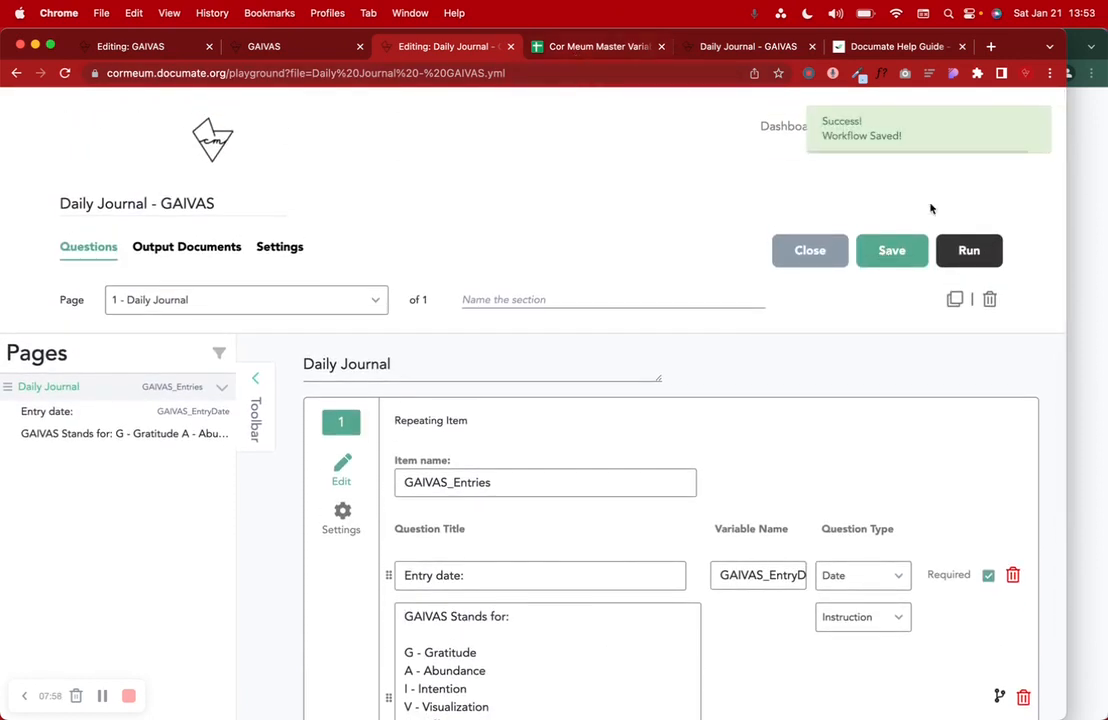
pyautogui.moveTo(730, 49); pyautogui.dragTo(610, 50)
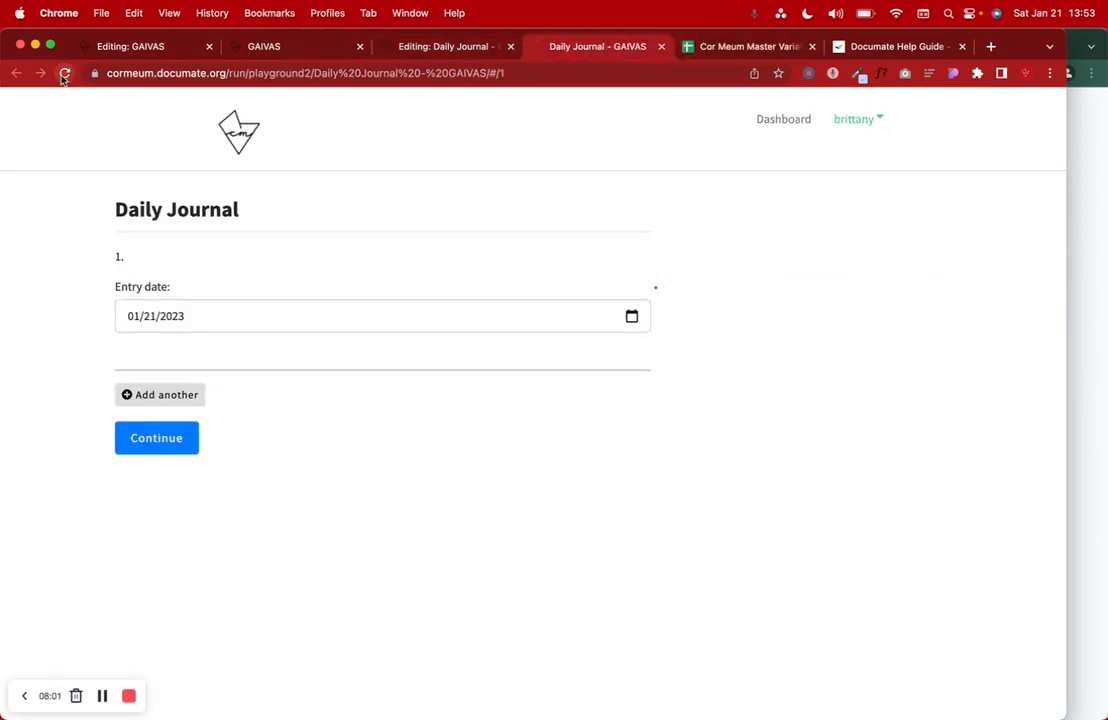
# - Reload the test run, then add a <br /> tag after the 'G - Gratitude' line
pyautogui.click(64, 73)
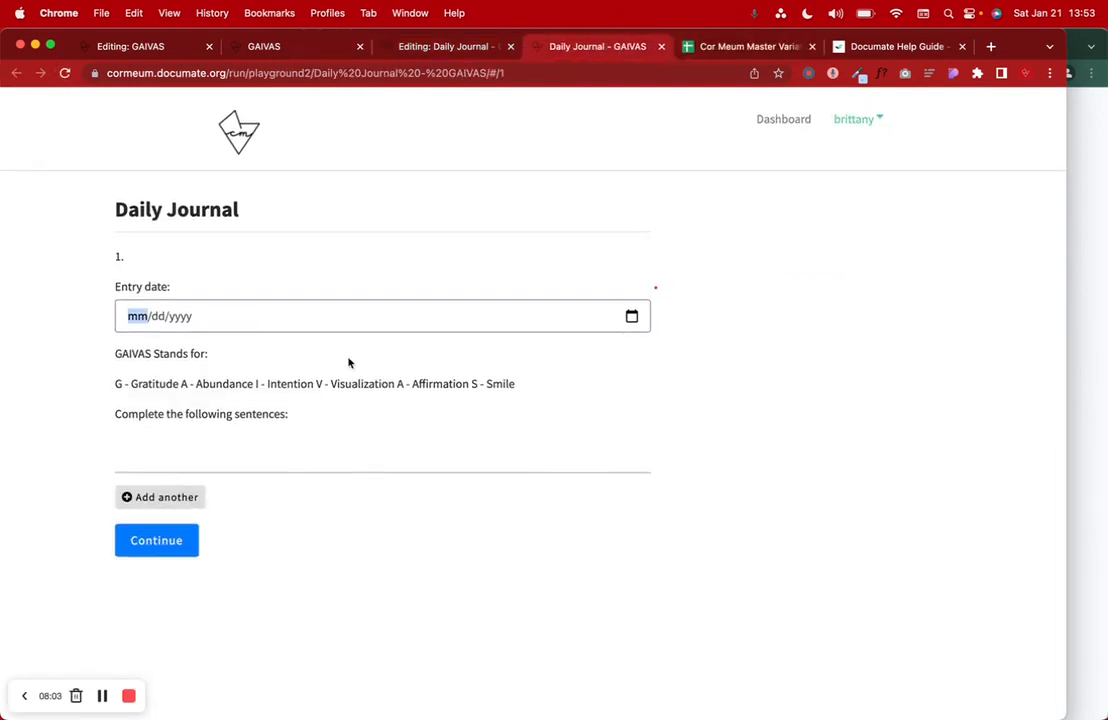
pyautogui.moveTo(117, 379); pyautogui.dragTo(532, 400)
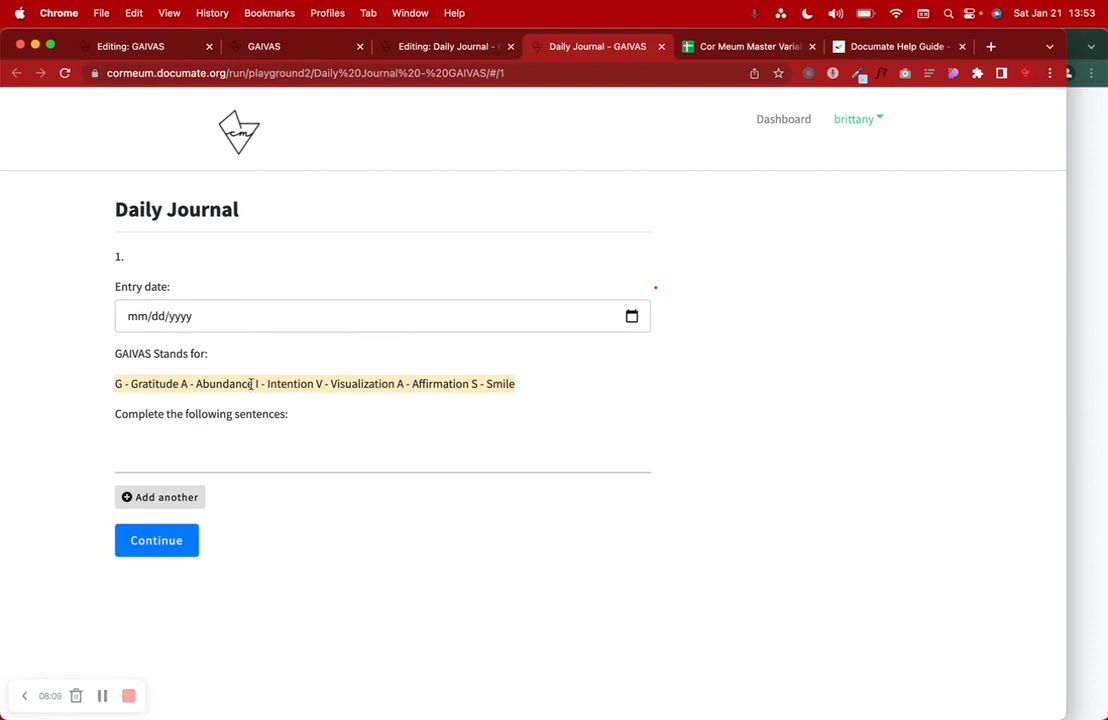
pyautogui.click(447, 46)
pyautogui.scroll(-5, 544, 410)
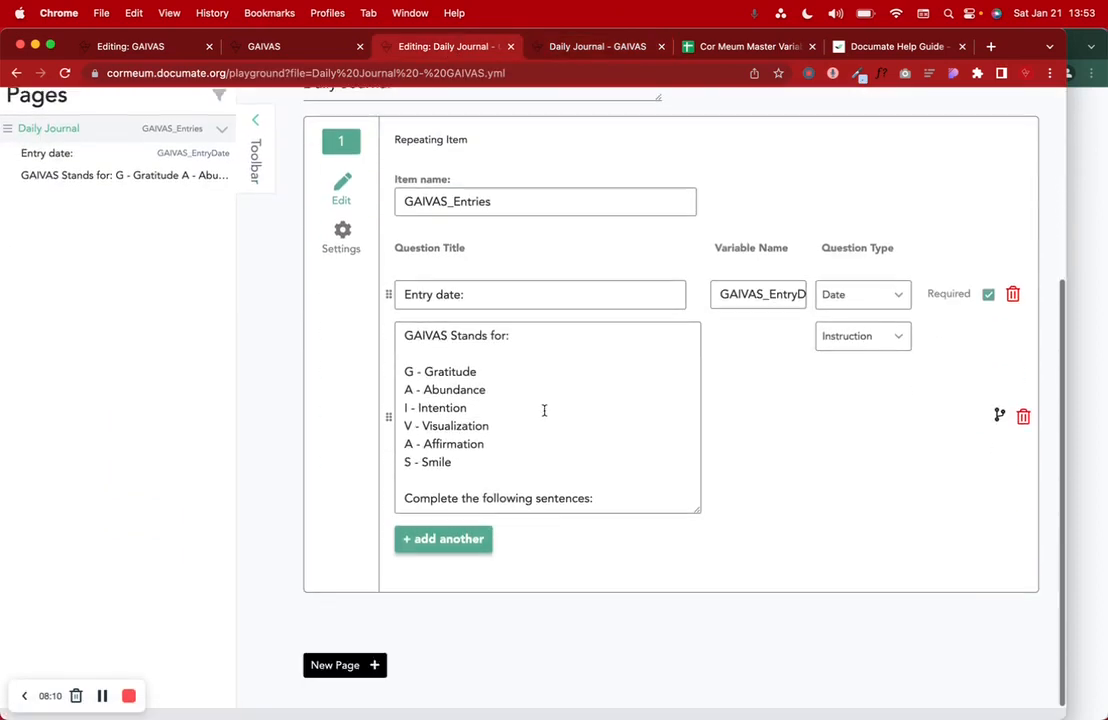
pyautogui.click(486, 373)
pyautogui.write('<br />')
# - Paste <br /> after the Abundance, Intention, Visualization, Affirmation and Smile lines
pyautogui.click(490, 390)
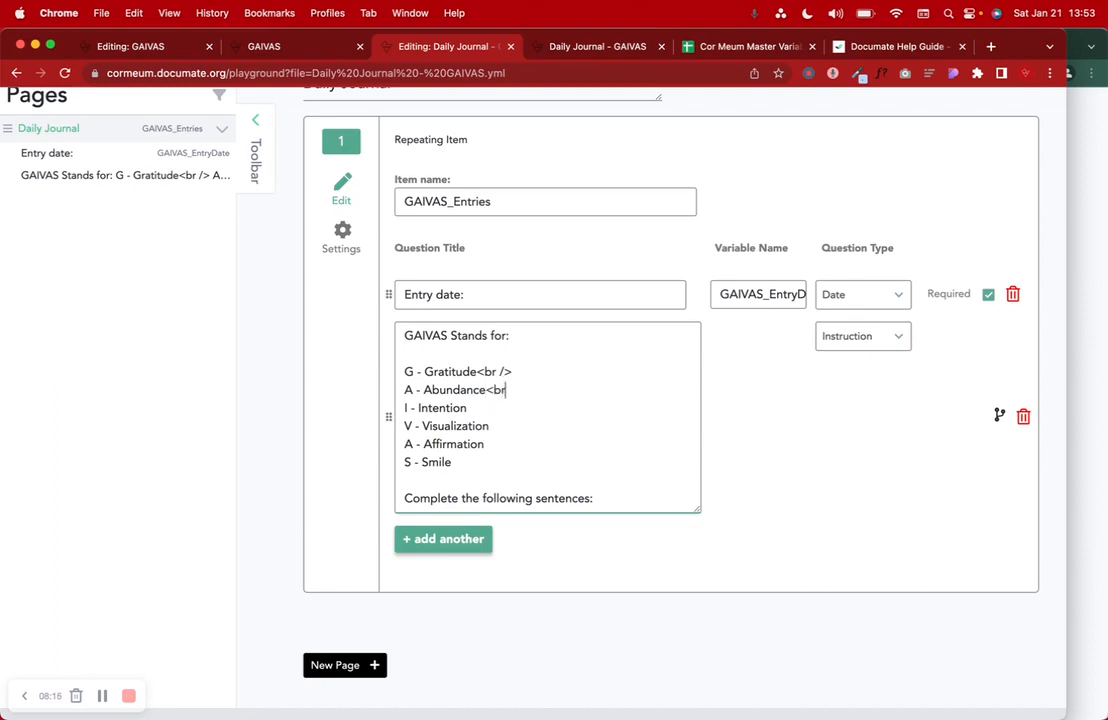
pyautogui.moveTo(521, 390); pyautogui.dragTo(487, 390)
pyautogui.press('cmd+c')
pyautogui.click(481, 407)
pyautogui.press('cmd+v')
pyautogui.click(500, 426)
pyautogui.press('cmd+v')
pyautogui.click(490, 444)
pyautogui.press('cmd+v')
pyautogui.click(458, 462)
pyautogui.press('cmd+v')
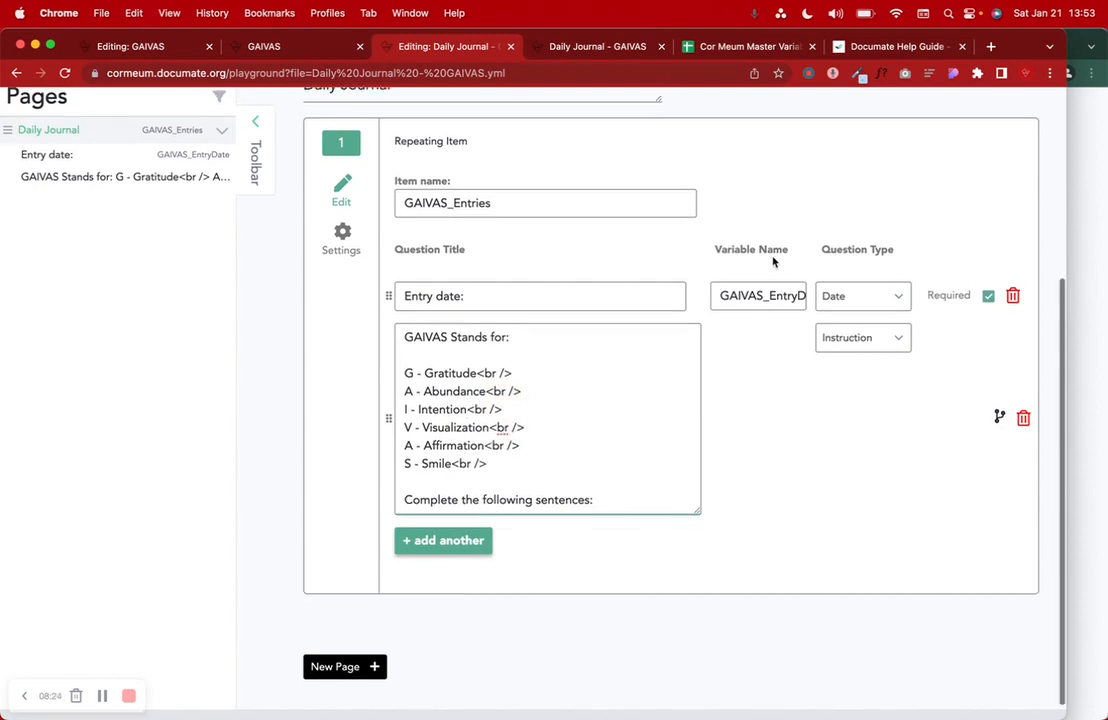
pyautogui.scroll(5, 774, 257)
pyautogui.click(548, 50)
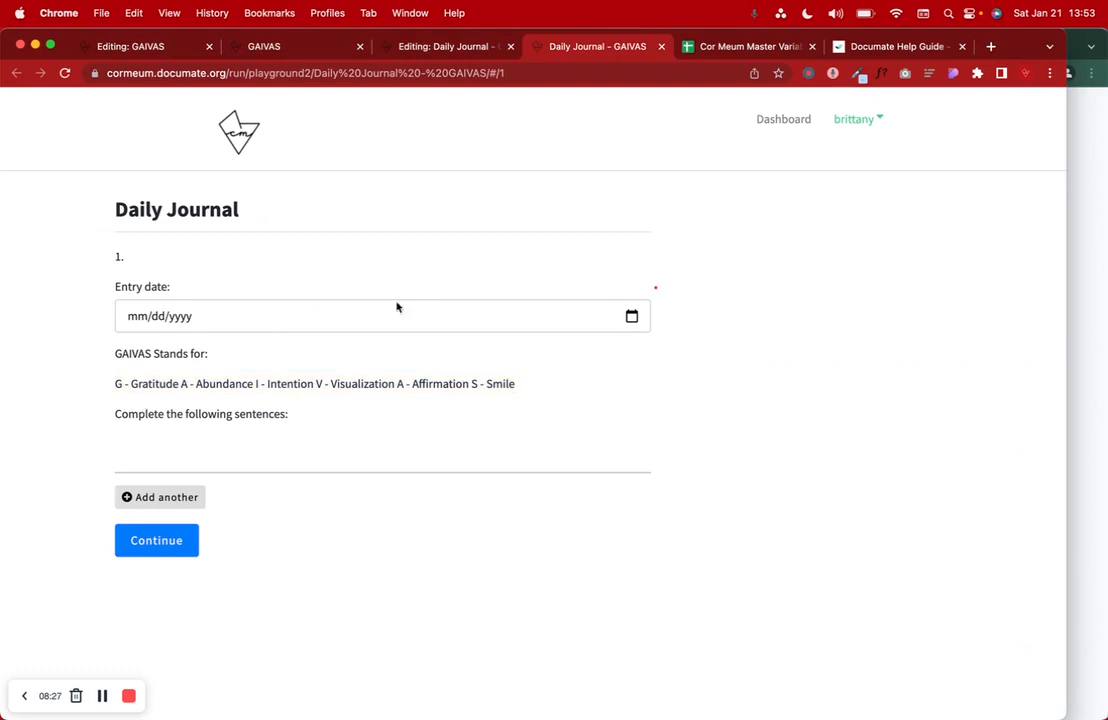
# - Save the workflow and reload the preview to confirm each GAIVAS letter is on its own line
pyautogui.click(440, 46)
pyautogui.click(890, 211)
pyautogui.click(581, 50)
pyautogui.click(65, 73)
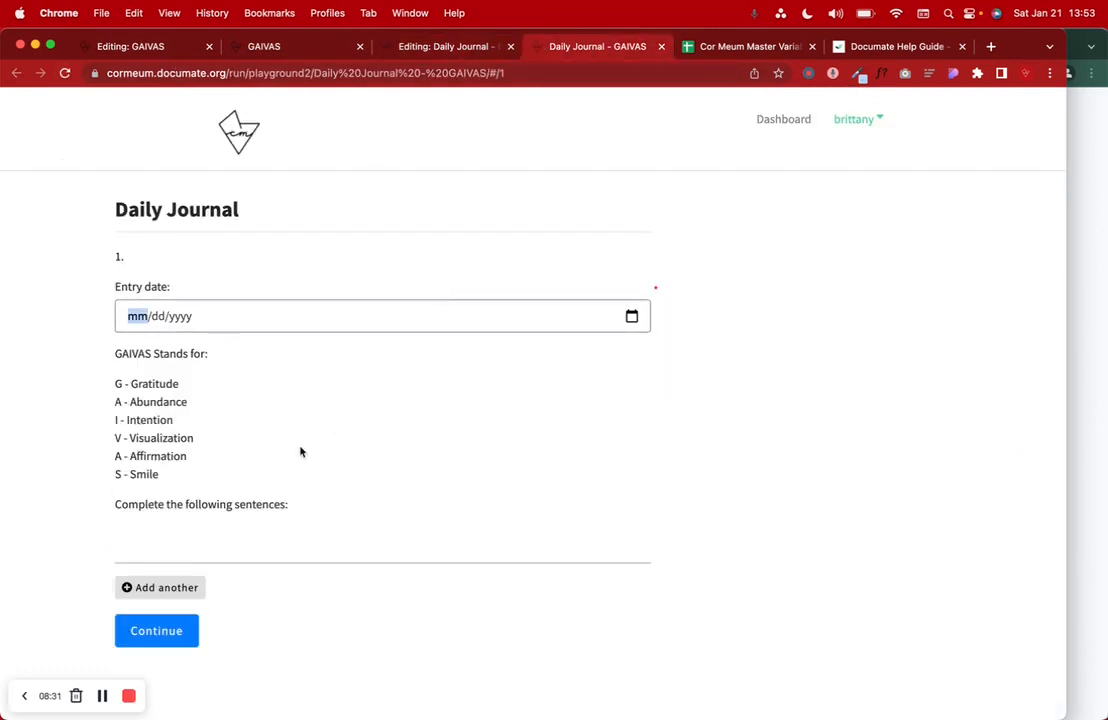
pyautogui.moveTo(116, 374); pyautogui.dragTo(177, 484)
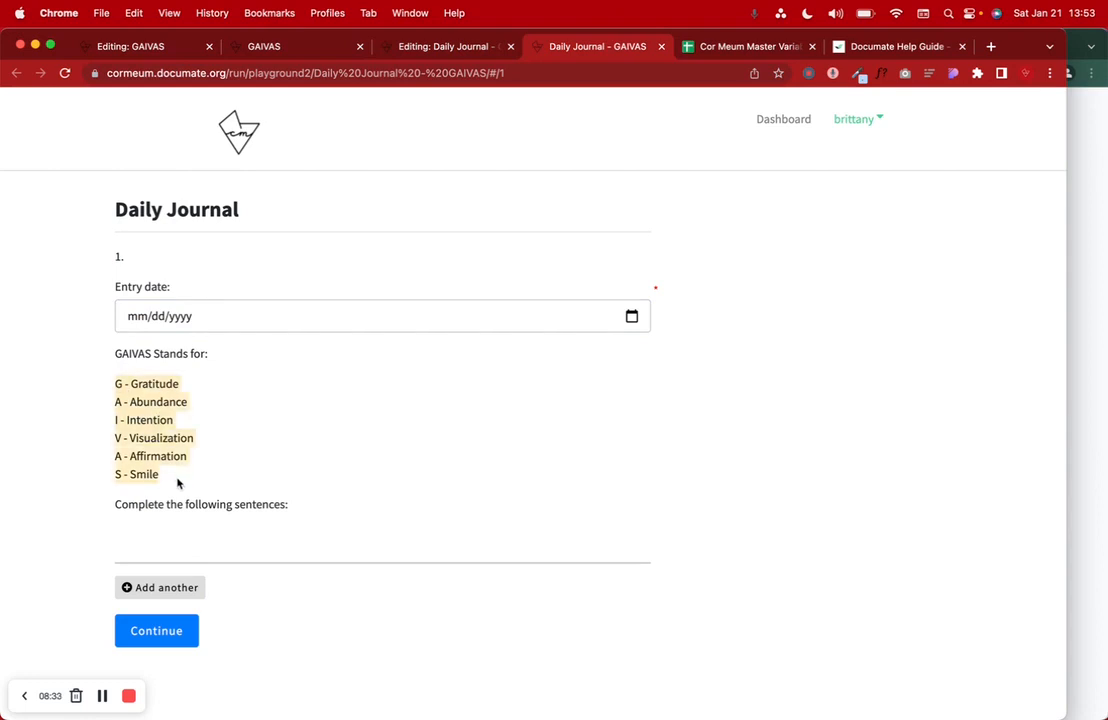
pyautogui.click(177, 484)
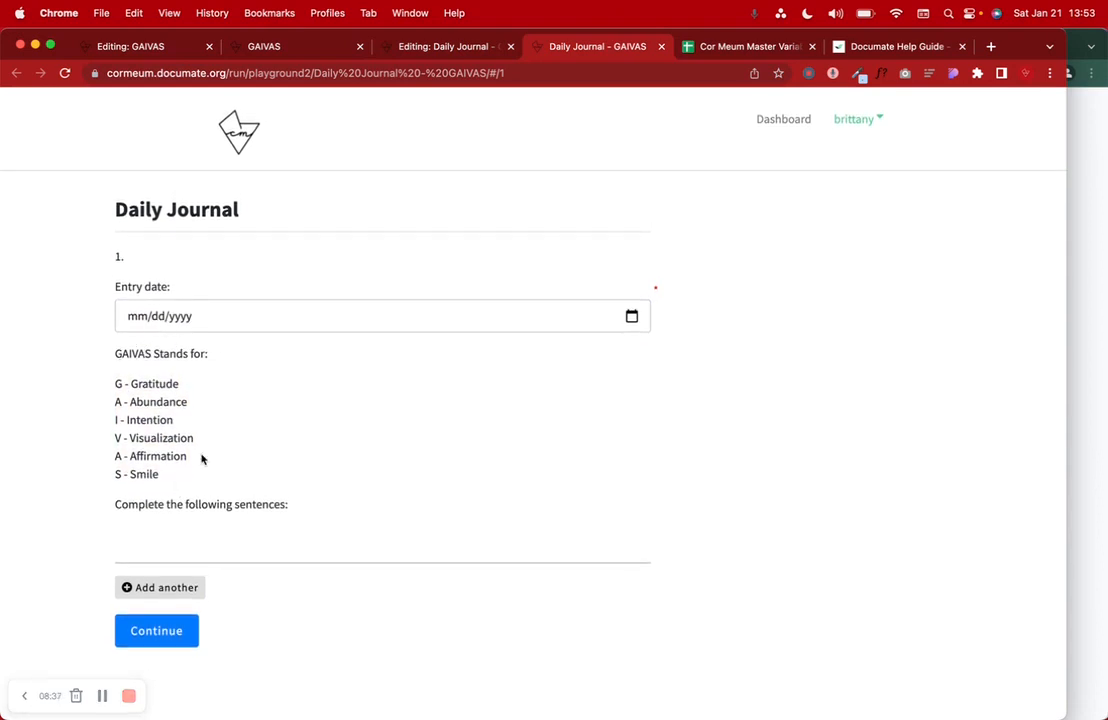
pyautogui.tripleClick(142, 507)
pyautogui.click(164, 533)
# - Scroll the original GAIVAS form to its filled sentence prompts, starting at 'G - I feel grateful for'
pyautogui.click(424, 48)
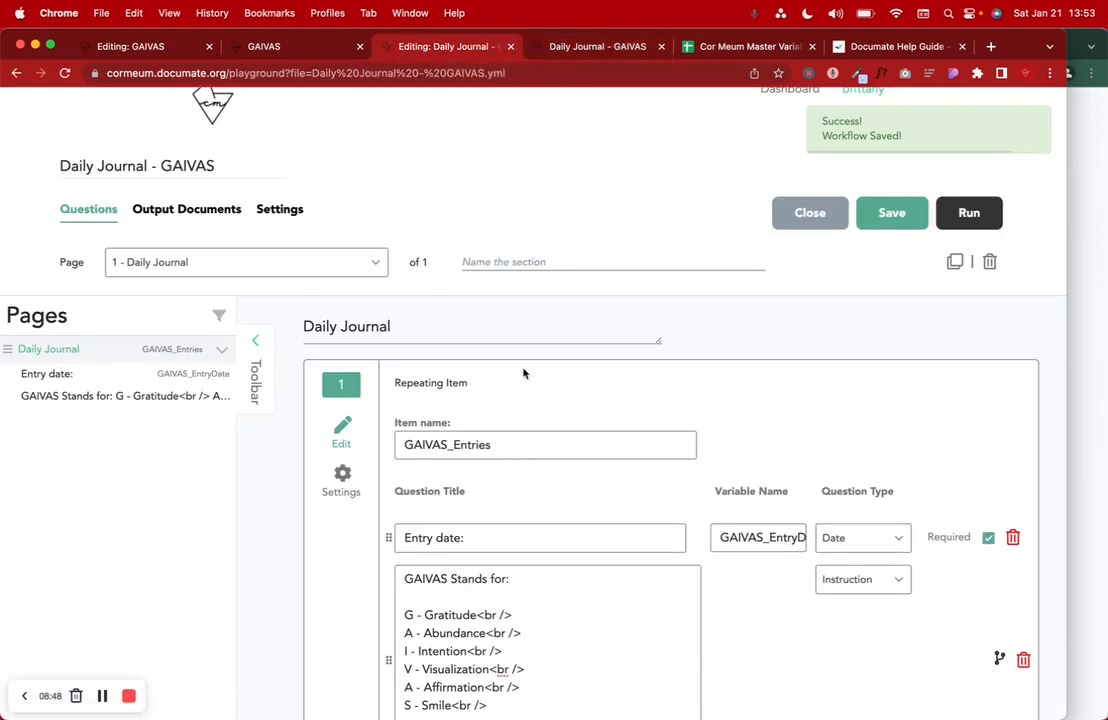
pyautogui.scroll(-3, 522, 366)
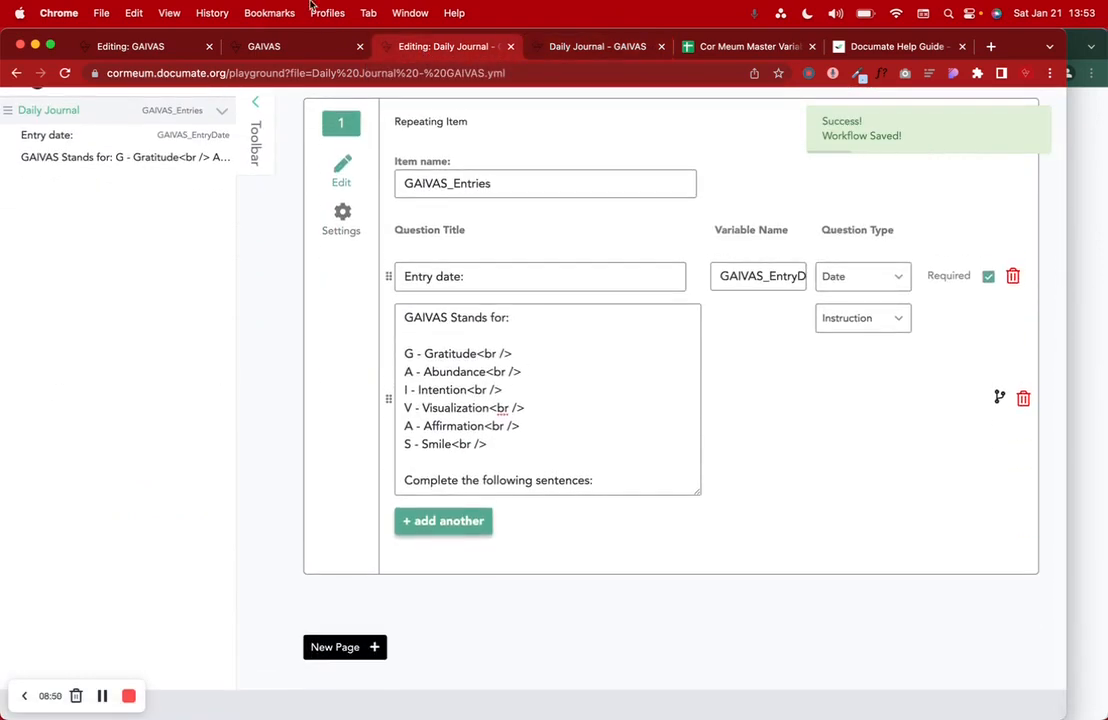
pyautogui.click(286, 48)
pyautogui.scroll(-3, 329, 324)
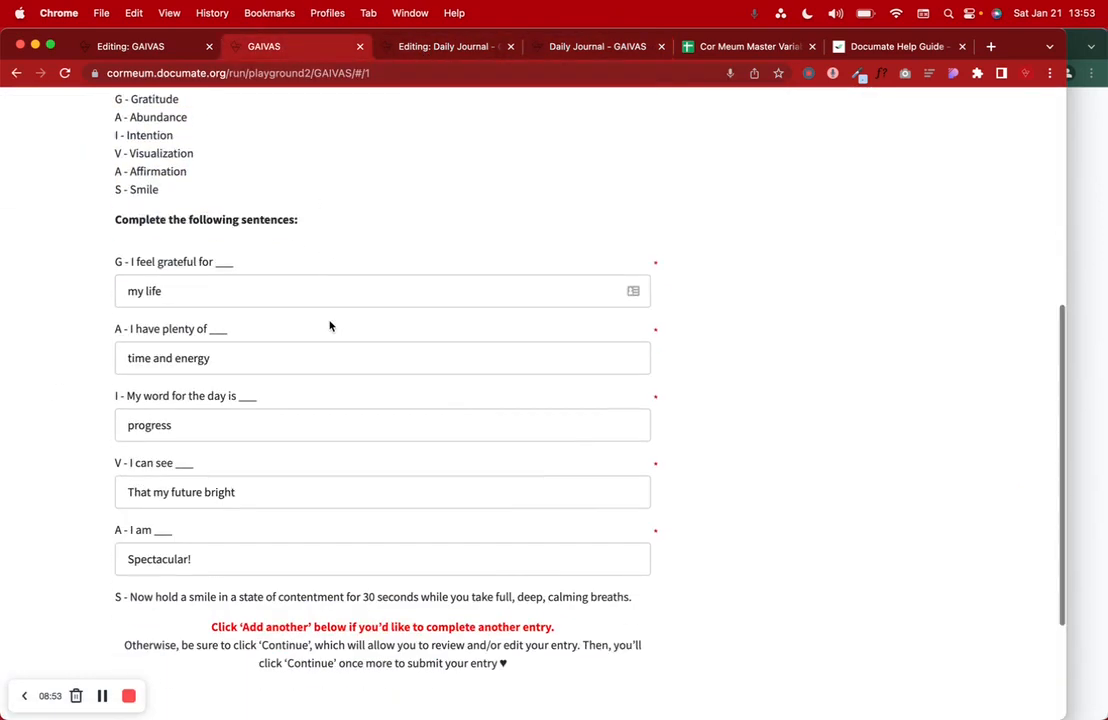
pyautogui.tripleClick(161, 239)
pyautogui.press('super+c')
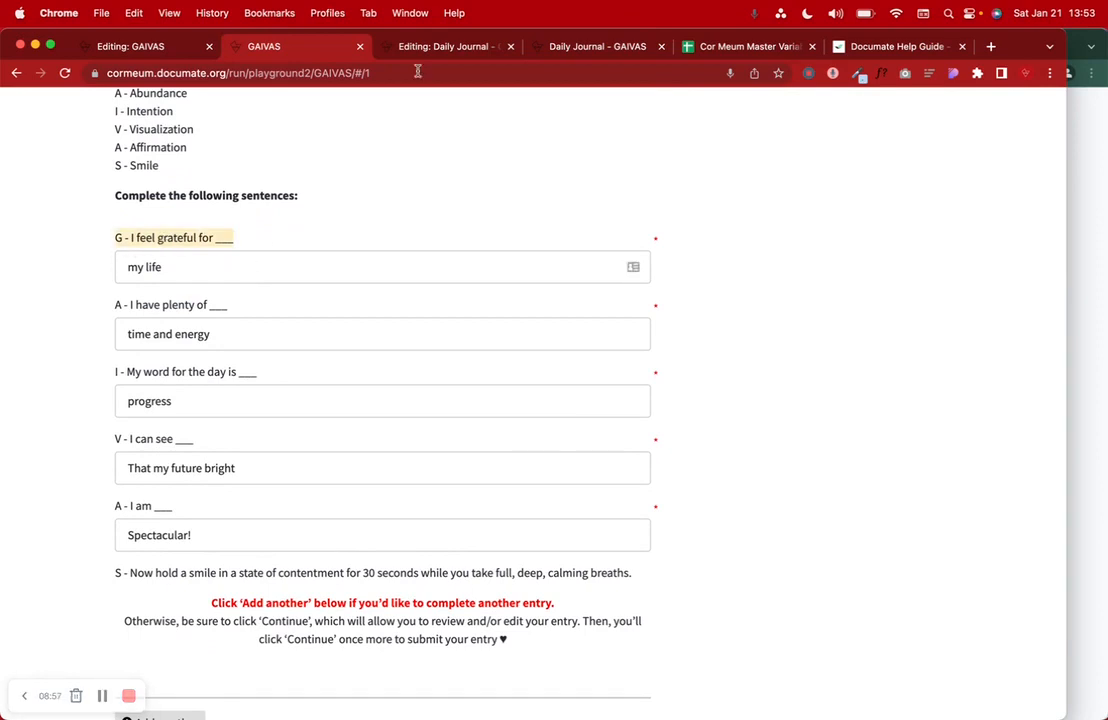
pyautogui.click(376, 48)
# - Add a question row titled 'G - I feel grateful for ___'
pyautogui.click(443, 524)
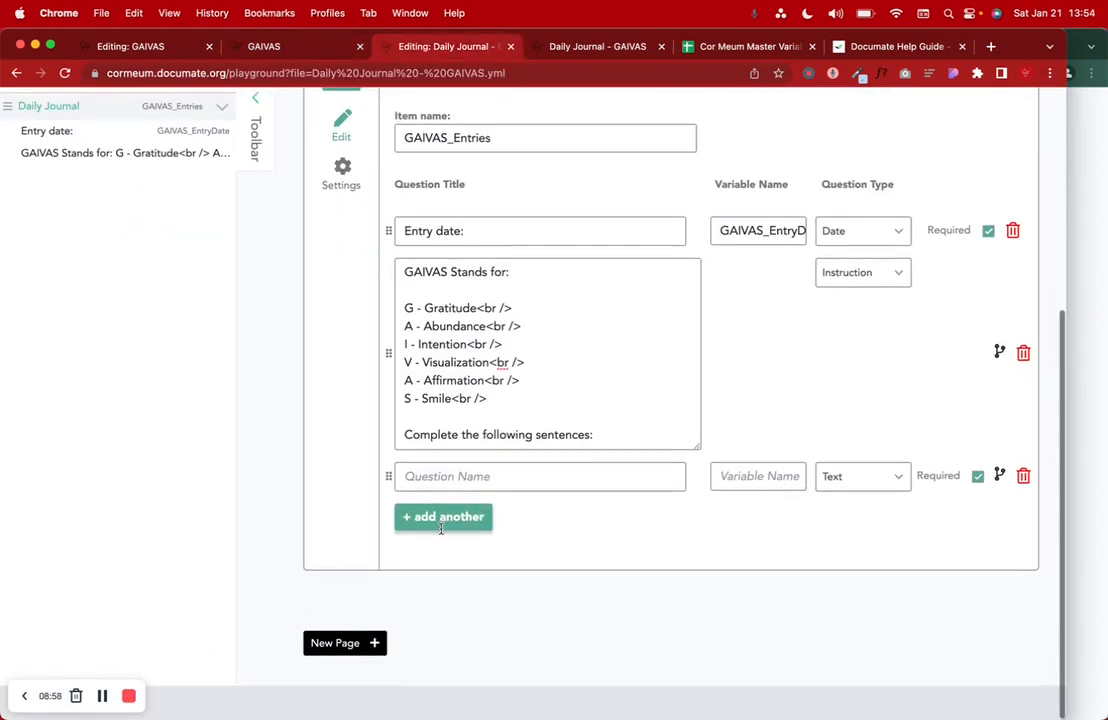
pyautogui.click(559, 479)
pyautogui.press('super+v')
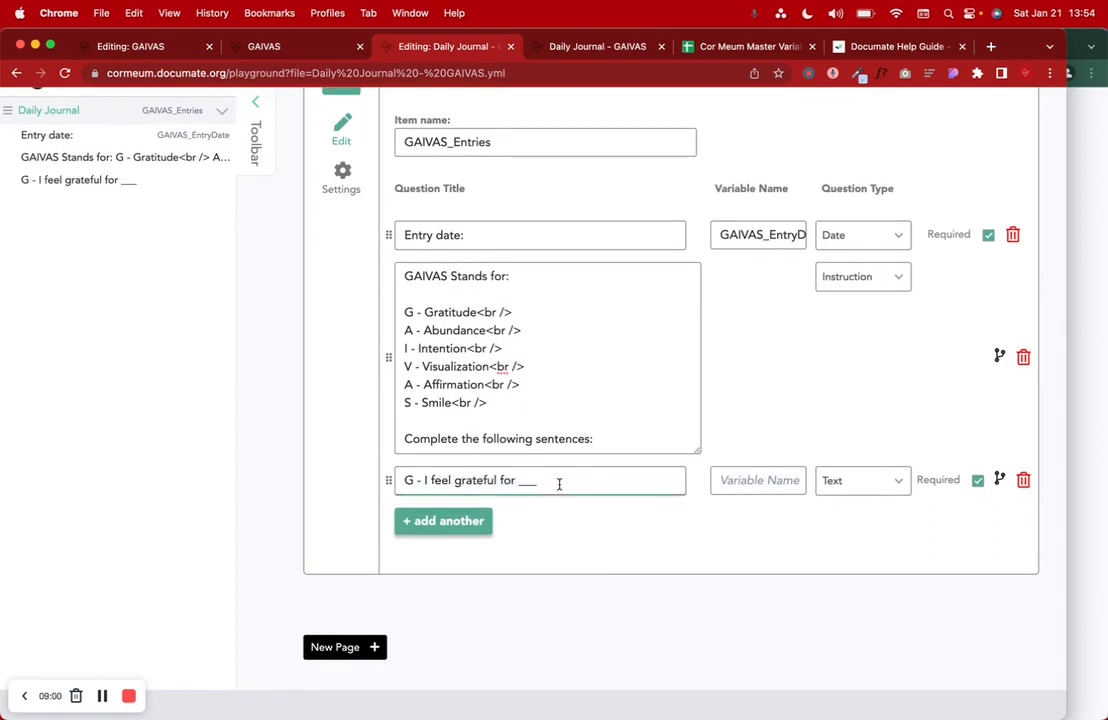
pyautogui.moveTo(410, 481); pyautogui.dragTo(397, 481)
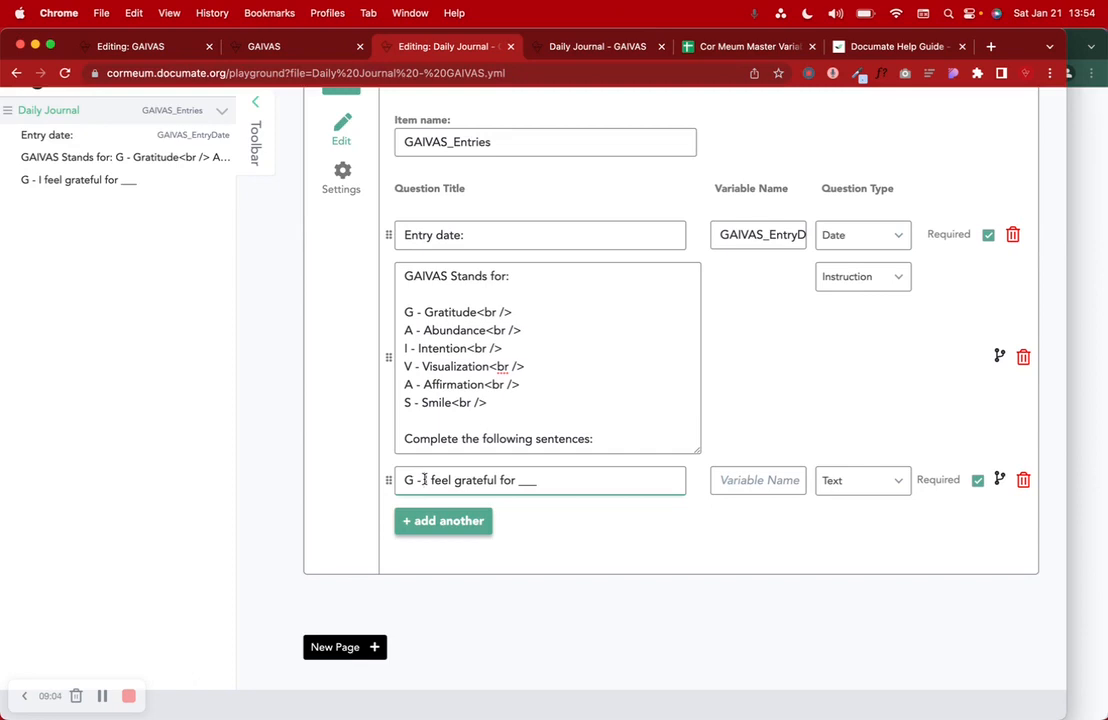
pyautogui.moveTo(425, 481); pyautogui.dragTo(534, 484)
pyautogui.click(549, 482)
# - Set the G question's variable to GAIVAS_GratefulFor, copied from the GAIVAS editor
pyautogui.click(282, 47)
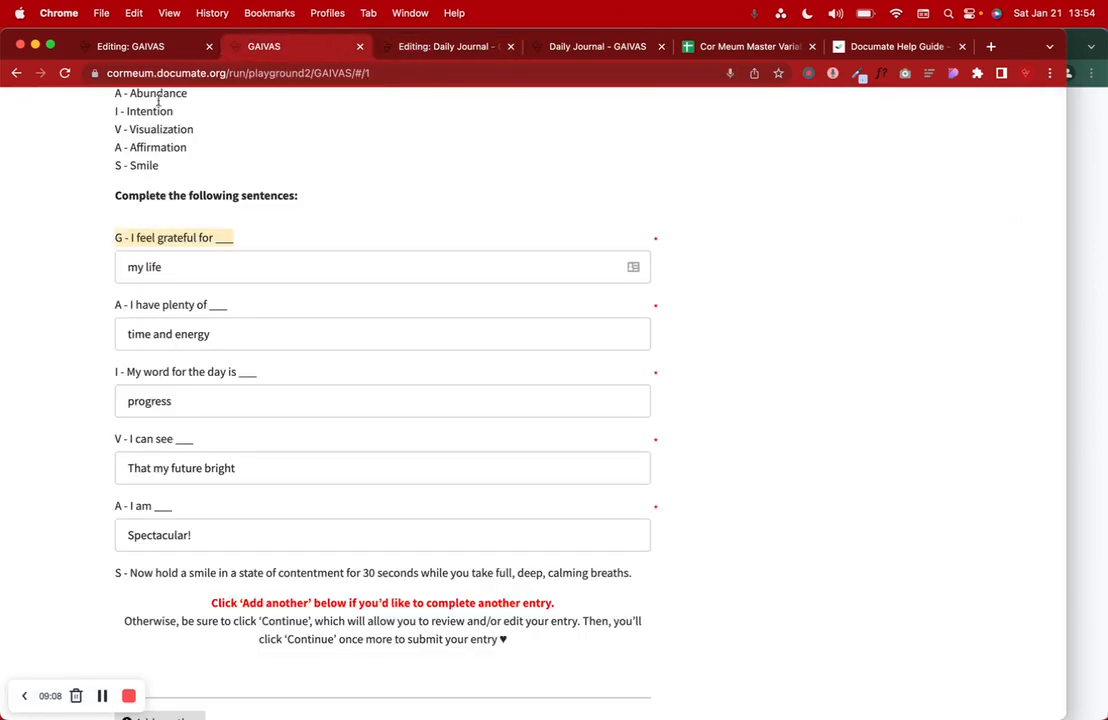
pyautogui.click(140, 48)
pyautogui.scroll(-5, 549, 376)
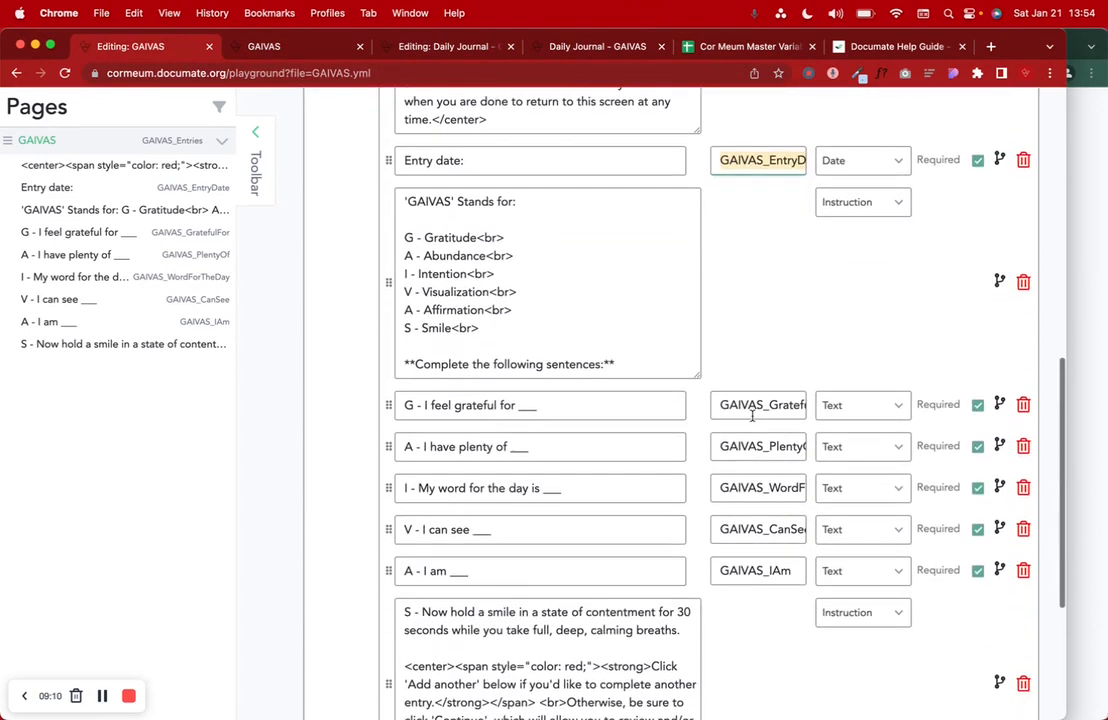
pyautogui.doubleClick(771, 408)
pyautogui.press('super+c')
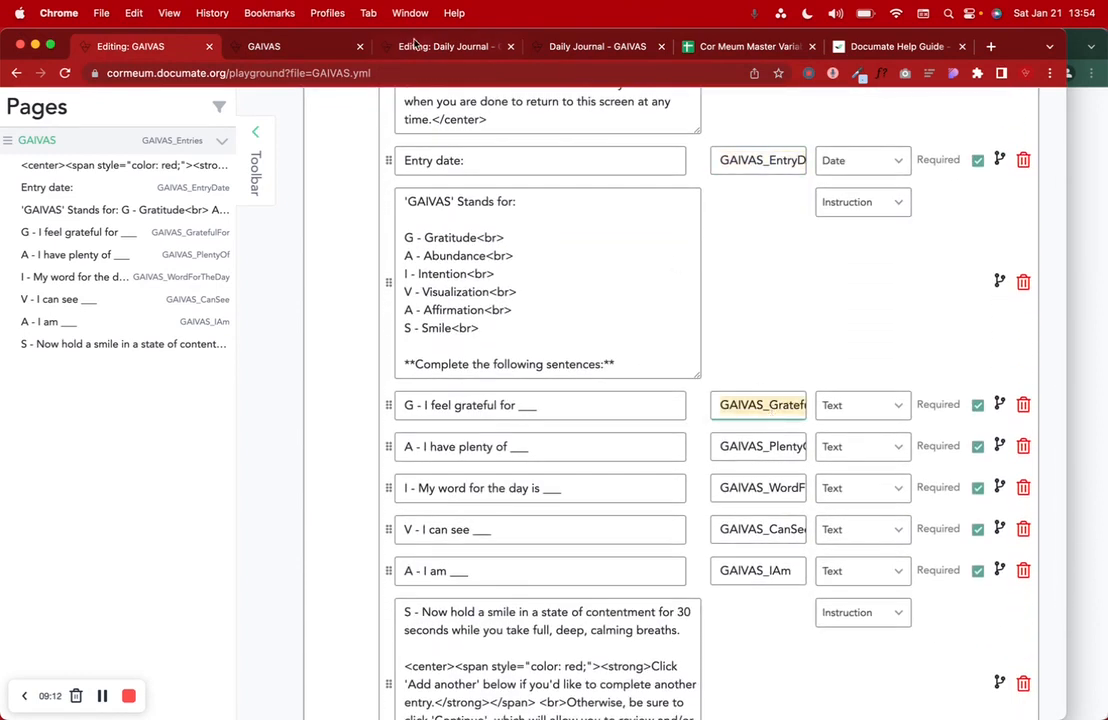
pyautogui.click(380, 46)
pyautogui.click(744, 480)
pyautogui.press('super+v')
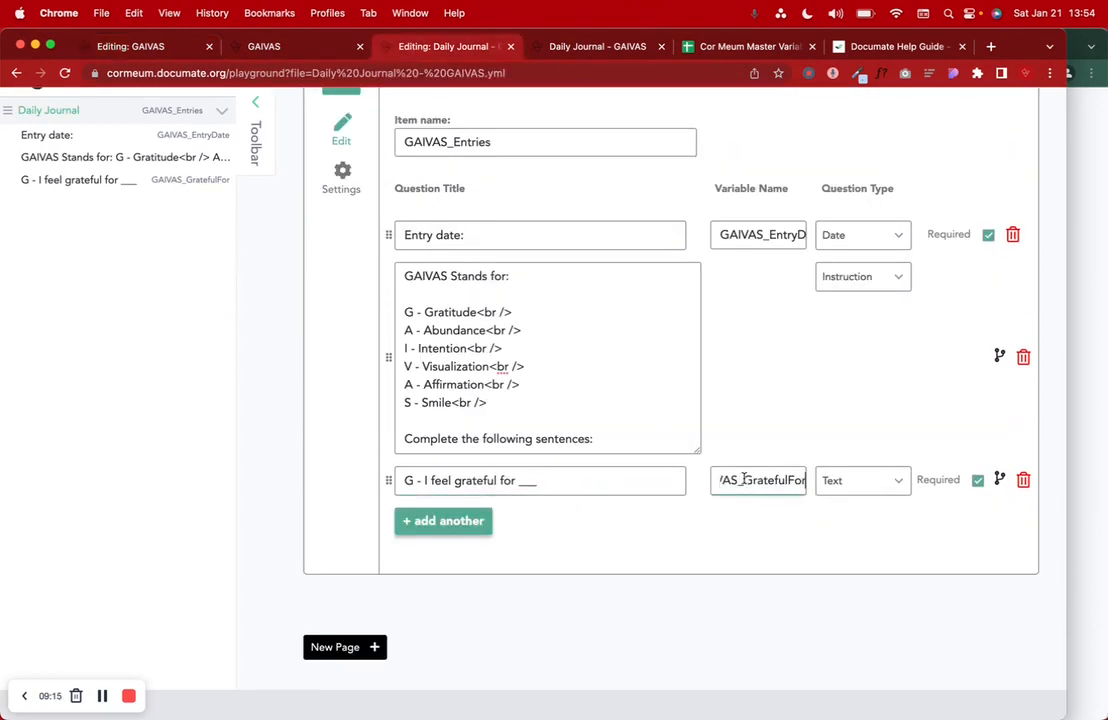
pyautogui.click(791, 524)
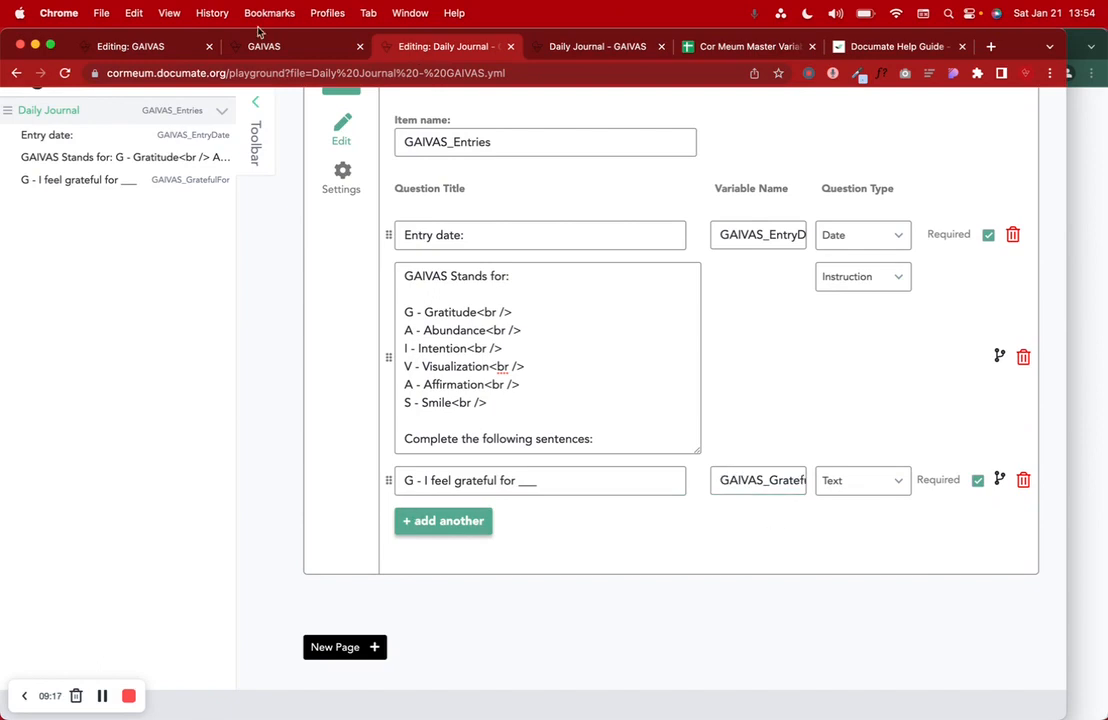
# - Copy the 'A - I have plenty of ___' title from GAIVAS and add a blank question row
pyautogui.click(272, 46)
pyautogui.moveTo(130, 46); pyautogui.dragTo(290, 46)
pyautogui.tripleClick(515, 447)
pyautogui.press('super+c')
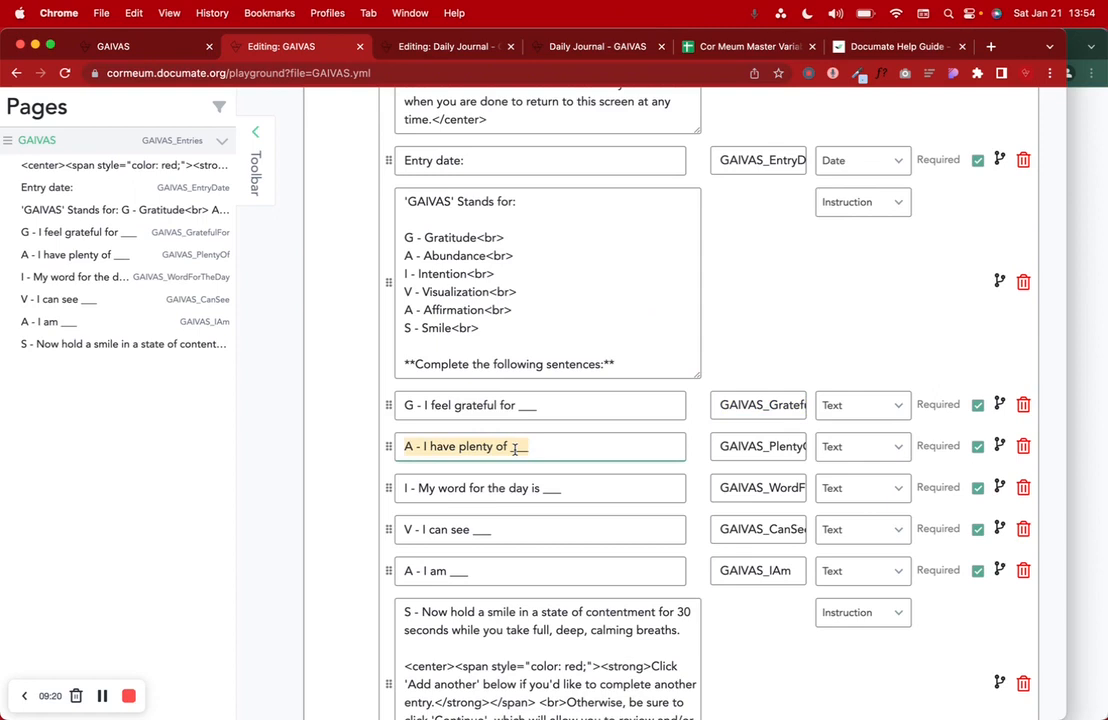
pyautogui.click(445, 46)
pyautogui.click(437, 522)
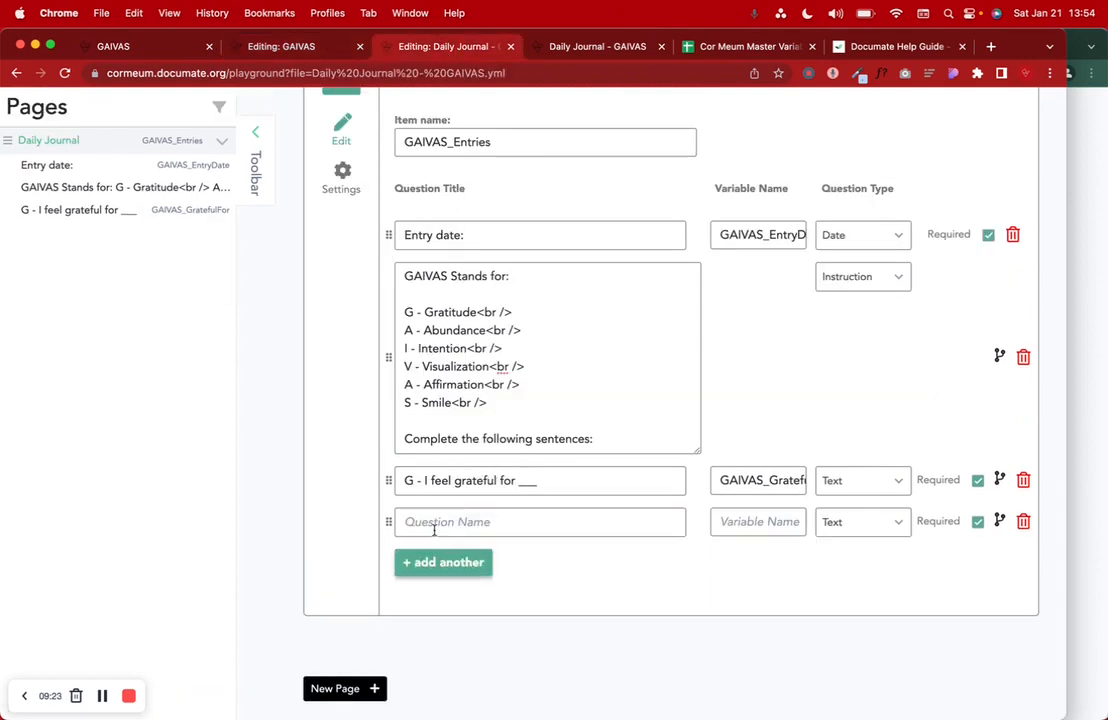
# - Fill the new row with 'A - I have plenty of ___' and variable GAIVAS_PlentyOf
pyautogui.click(434, 528)
pyautogui.press('super+v')
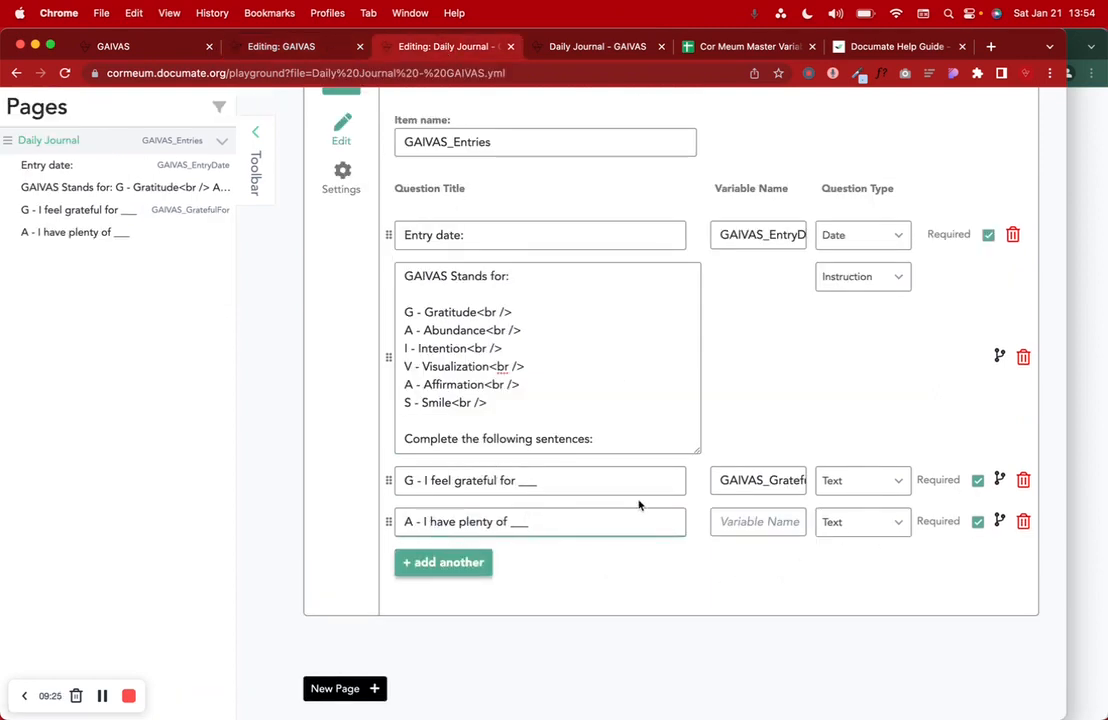
pyautogui.click(314, 49)
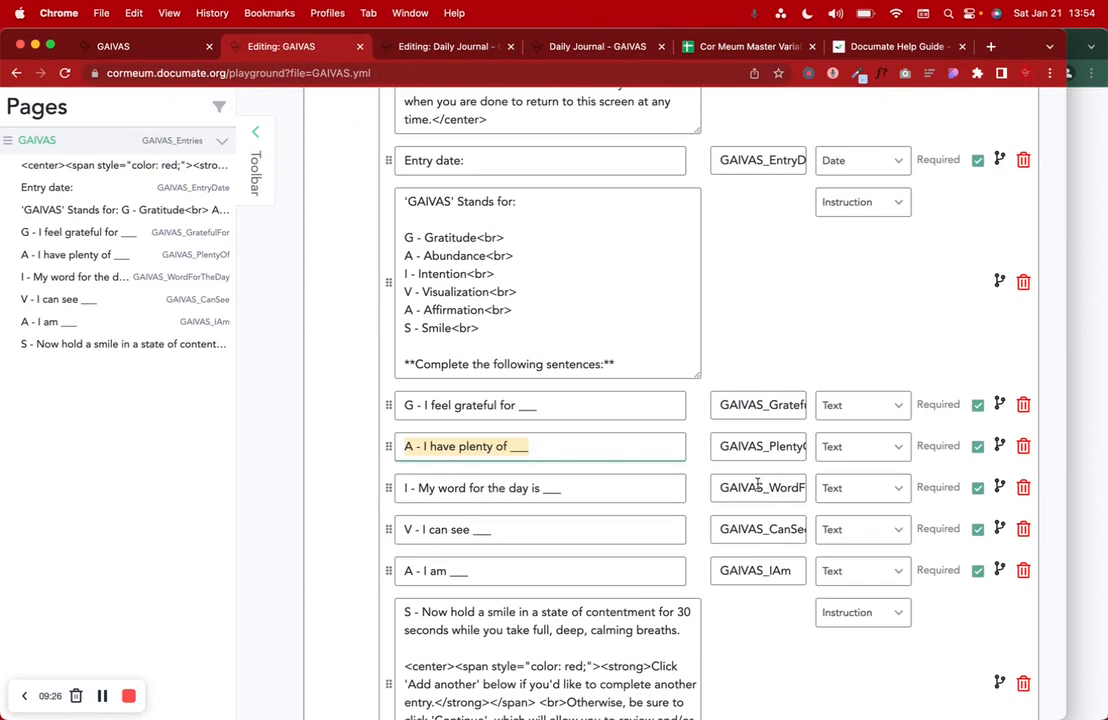
pyautogui.doubleClick(762, 446)
pyautogui.press('super+c')
pyautogui.click(470, 47)
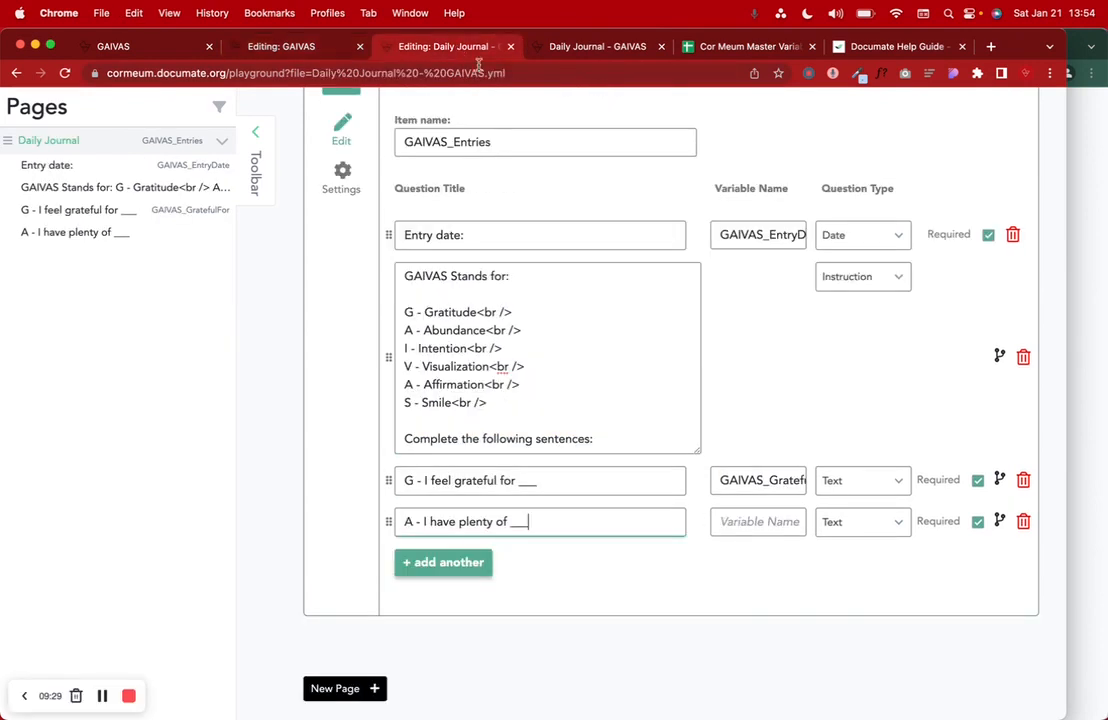
pyautogui.click(733, 519)
pyautogui.press('super+v')
pyautogui.click(606, 577)
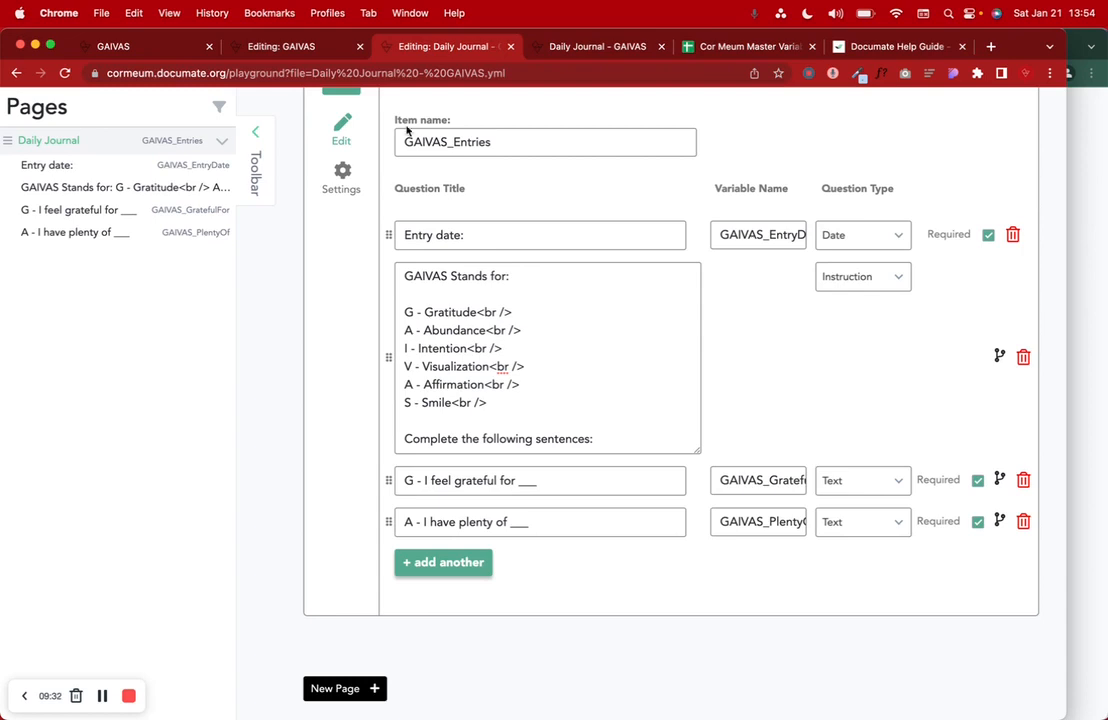
# - Add the 'I - My word for the day is ___' question with variable GAIVAS_WordForTheDay
pyautogui.click(317, 50)
pyautogui.tripleClick(505, 490)
pyautogui.press('super+c')
pyautogui.click(408, 48)
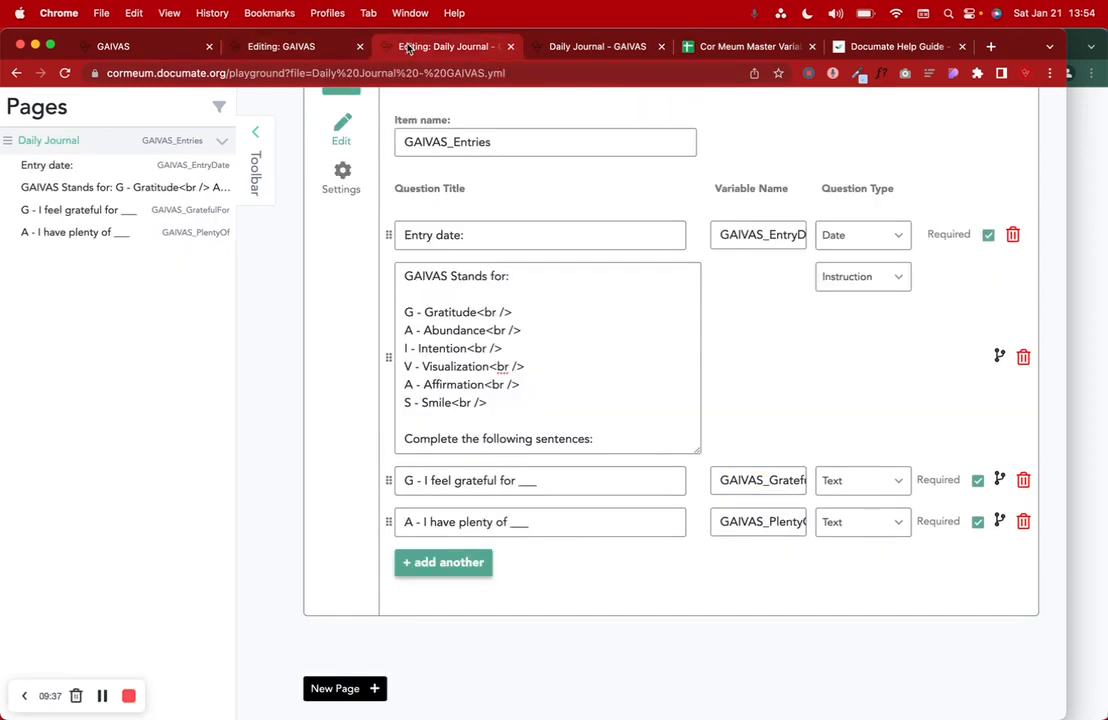
pyautogui.click(430, 562)
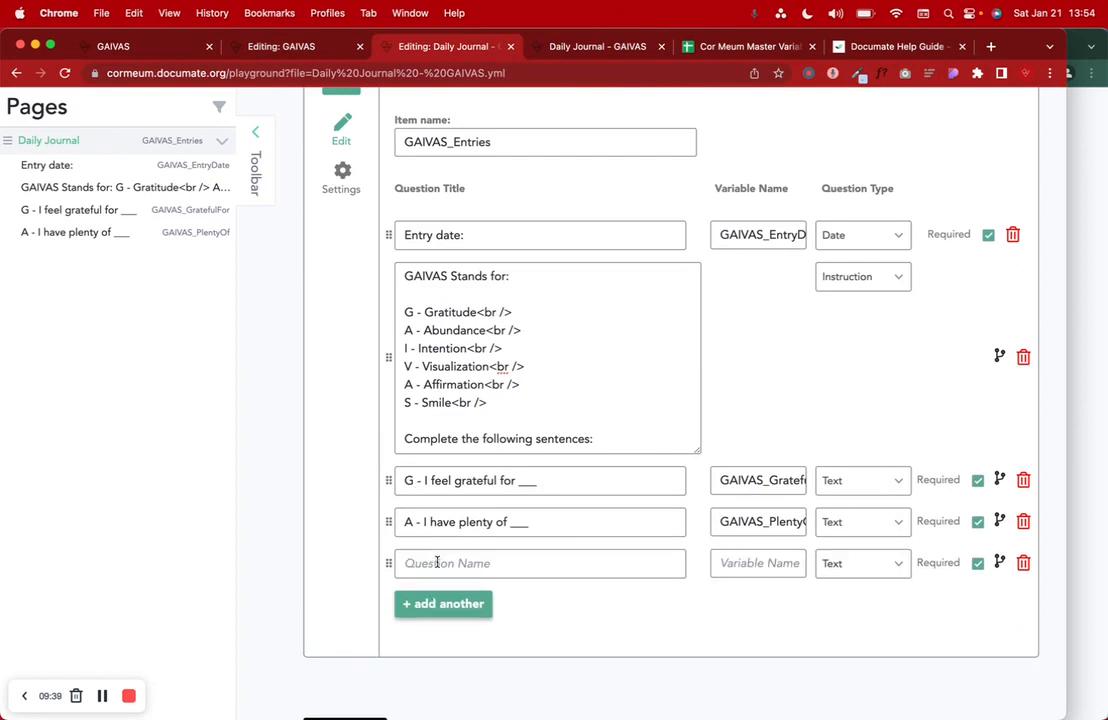
pyautogui.click(432, 563)
pyautogui.press('super+v')
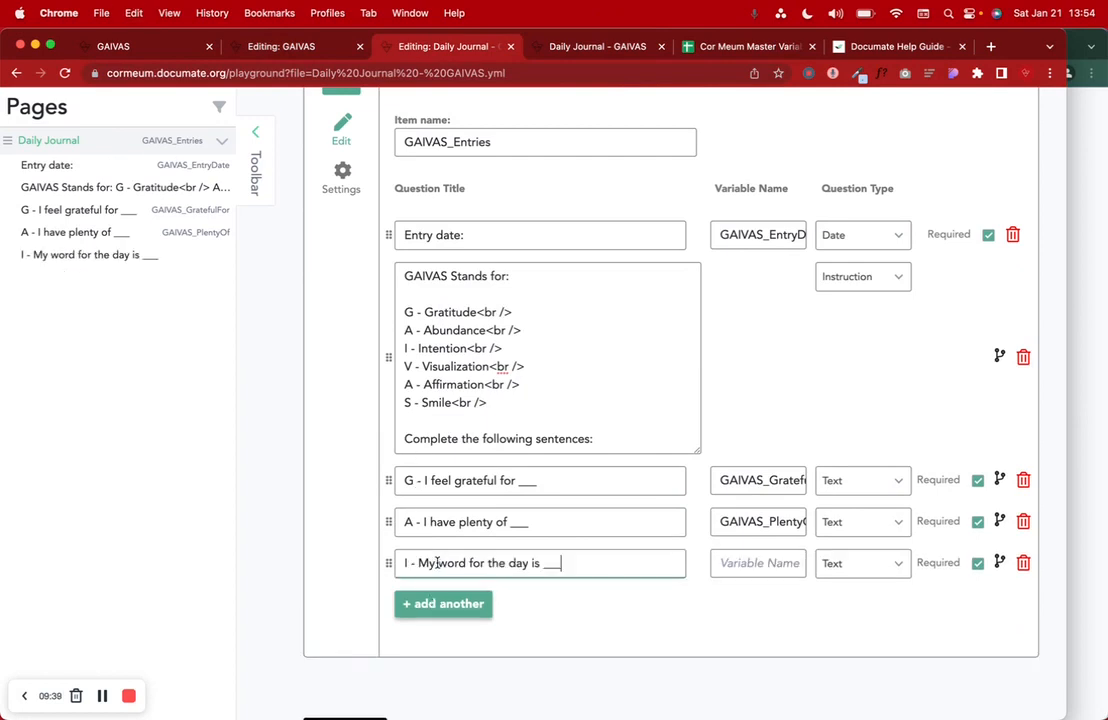
pyautogui.click(300, 47)
pyautogui.doubleClick(750, 483)
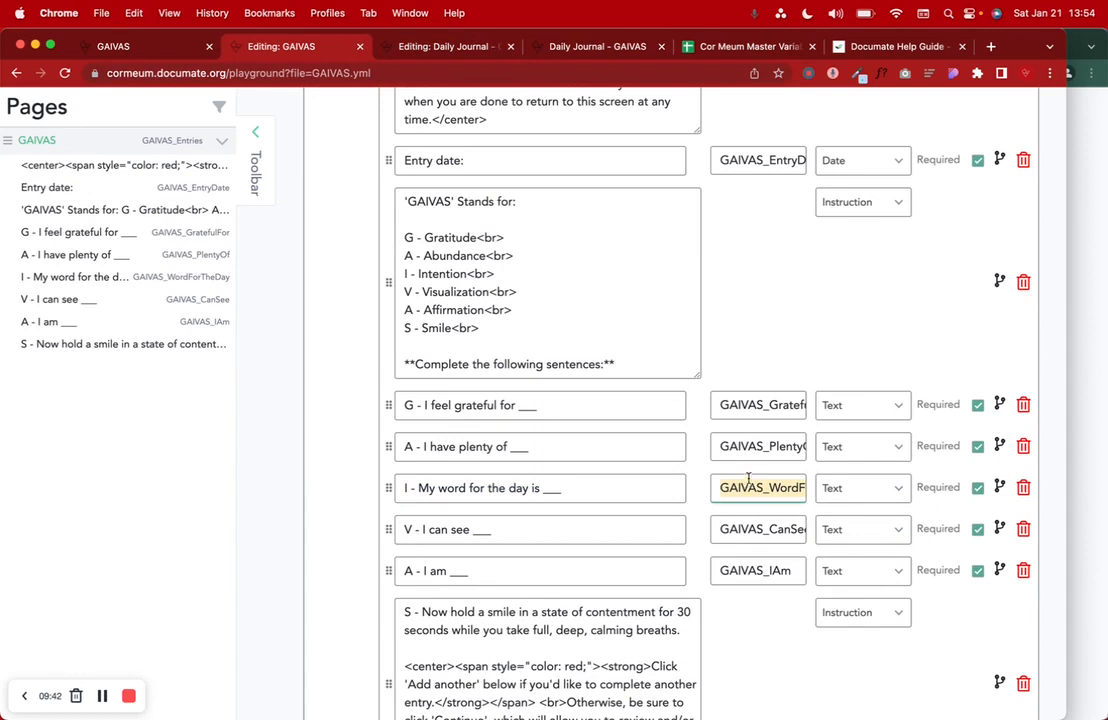
pyautogui.click(440, 47)
pyautogui.click(743, 563)
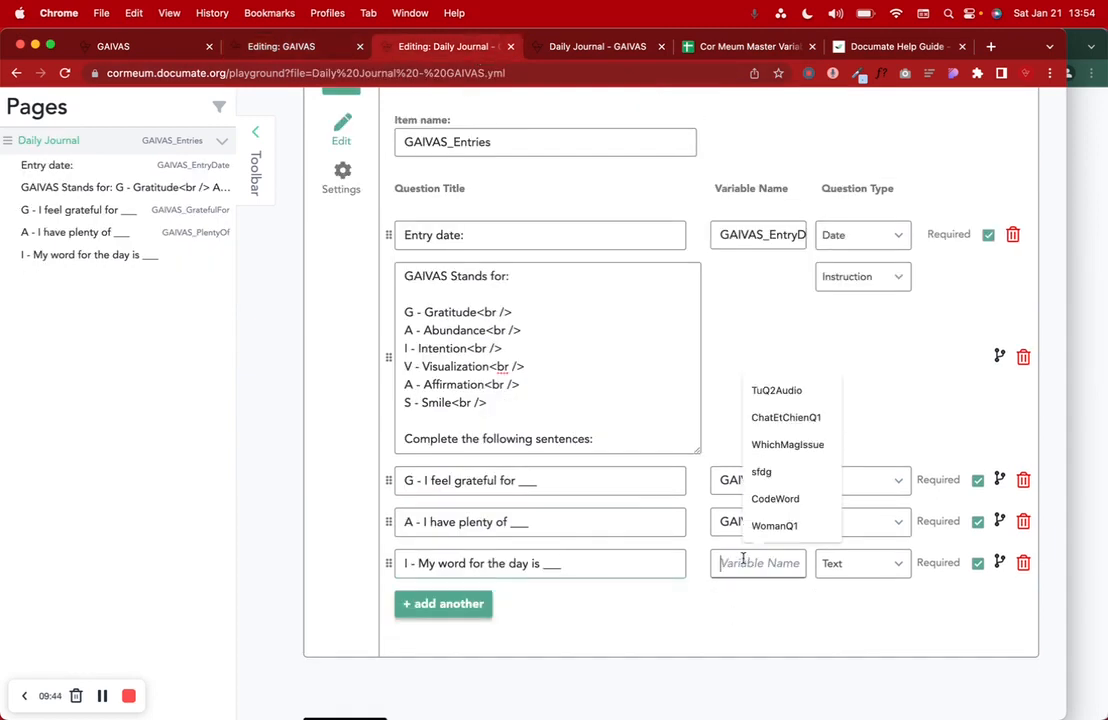
pyautogui.press('super+v')
# - Add another question row titled 'V - I can see ___'
pyautogui.click(300, 47)
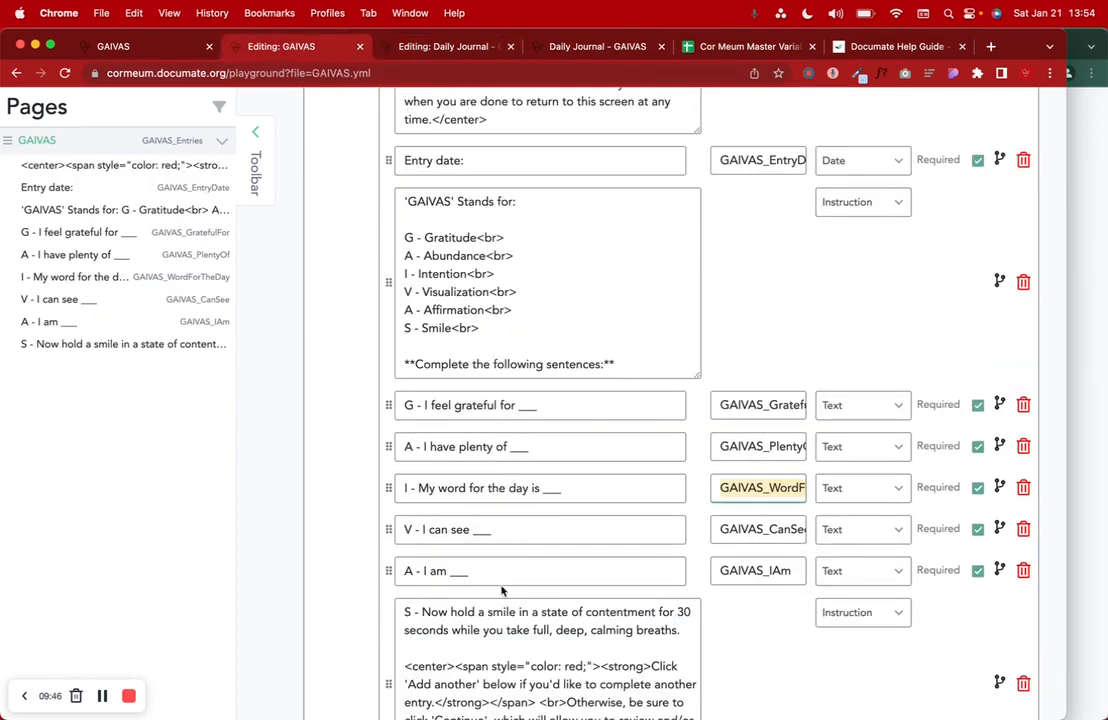
pyautogui.scroll(-4, 502, 591)
pyautogui.tripleClick(507, 372)
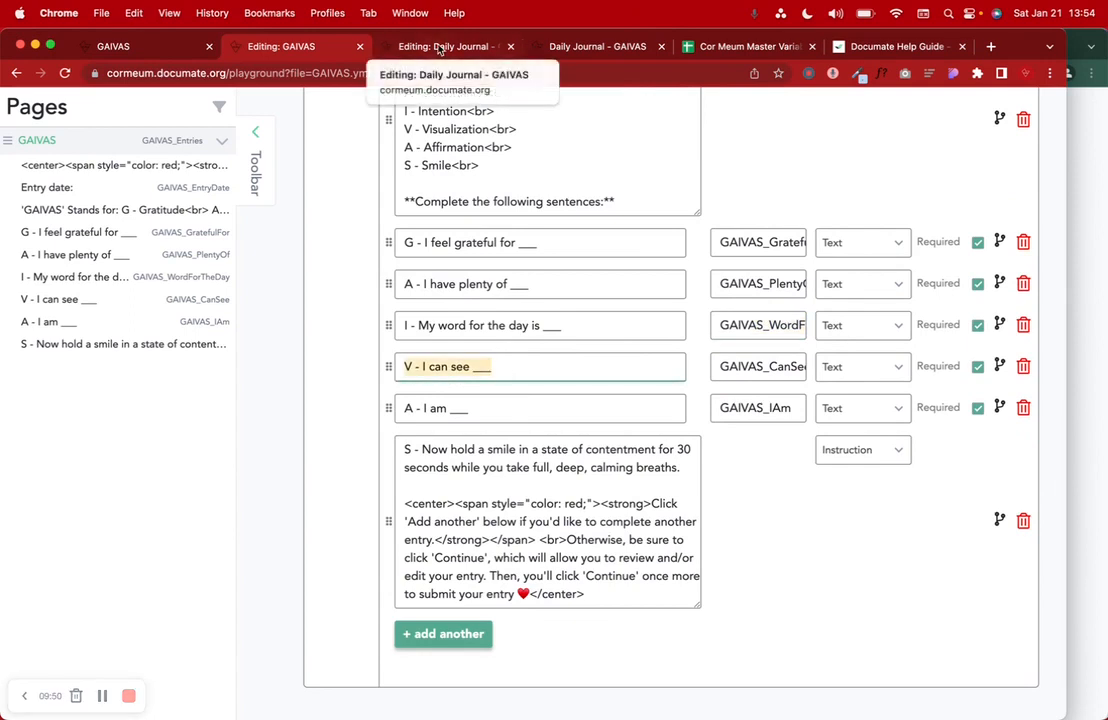
pyautogui.click(420, 47)
pyautogui.click(436, 601)
pyautogui.click(431, 604)
pyautogui.hotkey('ctrl', 'v')
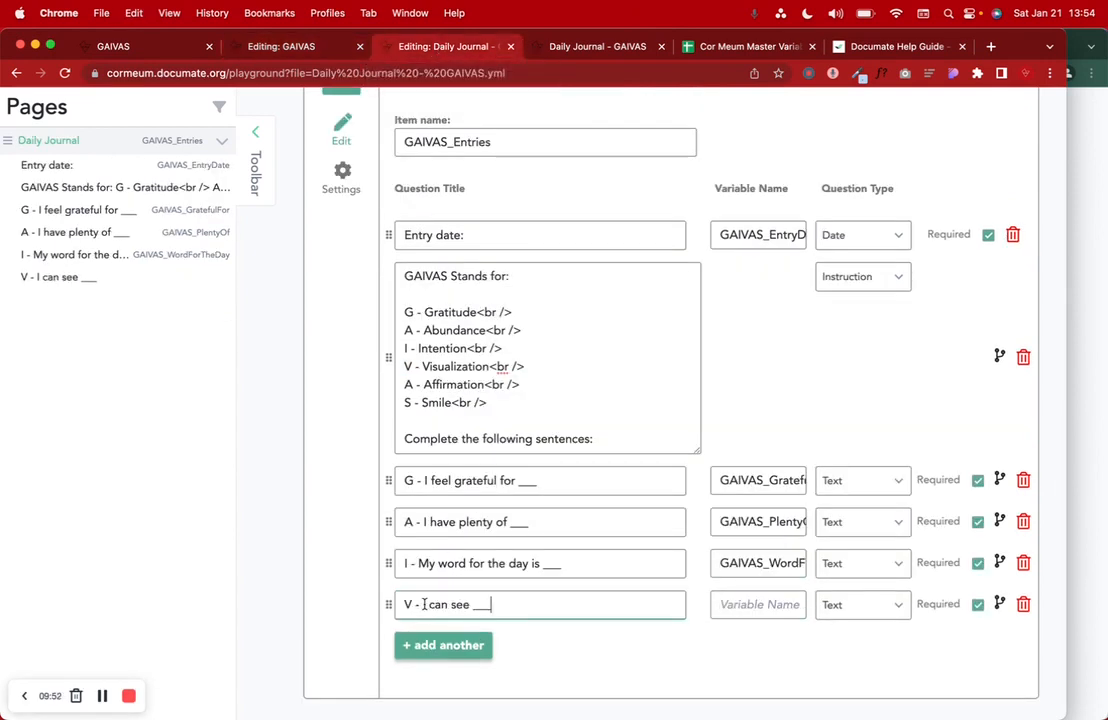
# - Keep the V question as Text and give it variable GAIVAS_CanSee
pyautogui.click(858, 608)
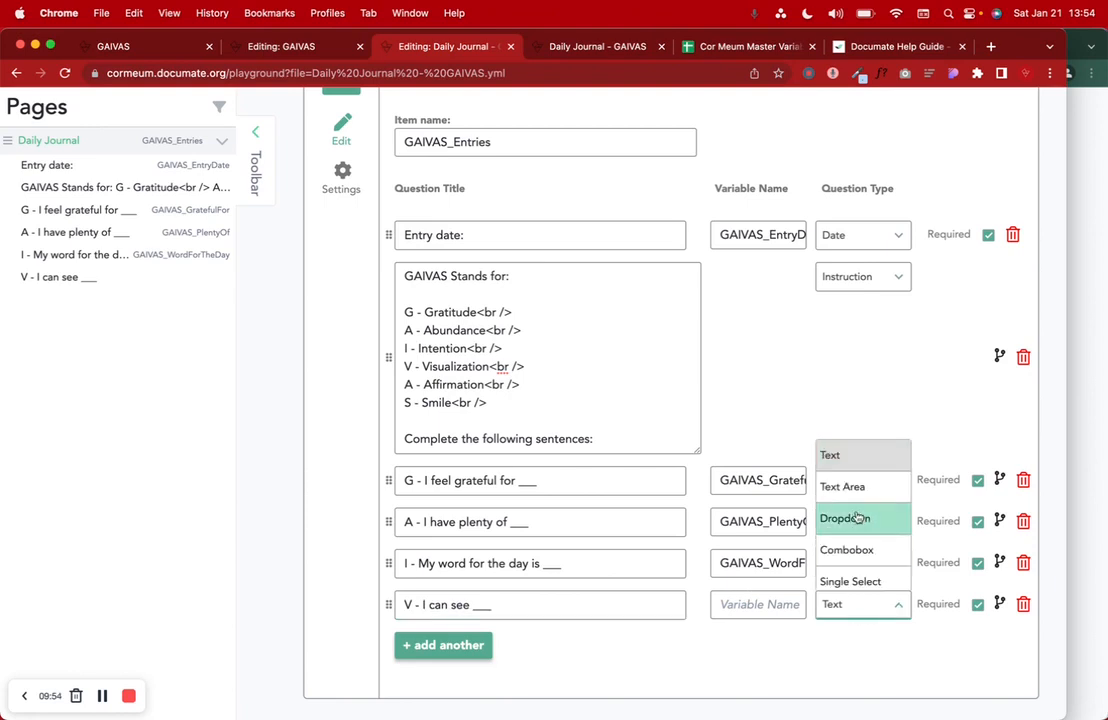
pyautogui.click(843, 467)
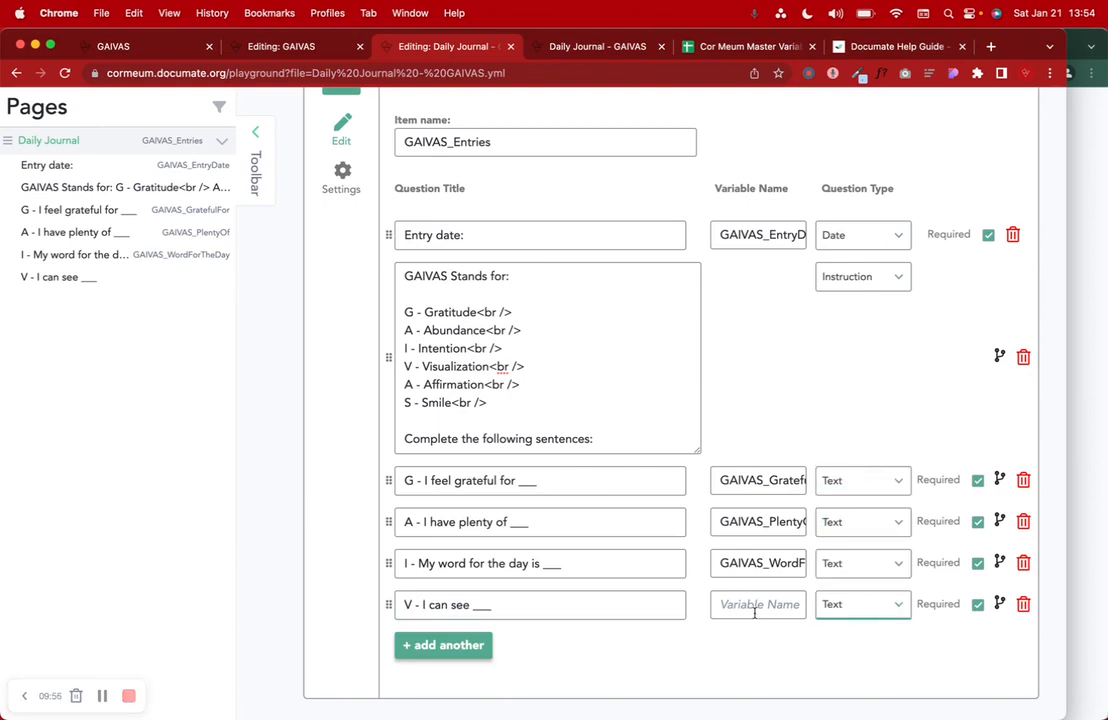
pyautogui.click(240, 46)
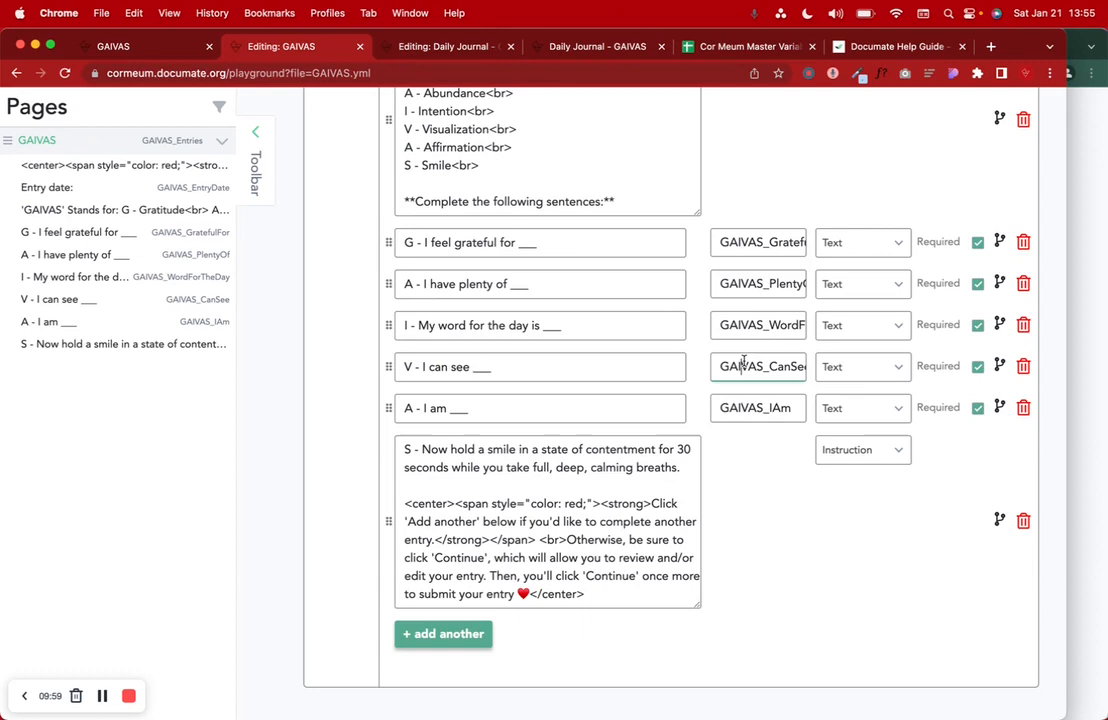
pyautogui.click(438, 45)
pyautogui.click(762, 600)
pyautogui.press('super+v')
# - Add the 'A - I am ___' question with variable GAIVAS_IAm
pyautogui.scroll(-3, 600, 525)
pyautogui.click(445, 521)
pyautogui.click(315, 47)
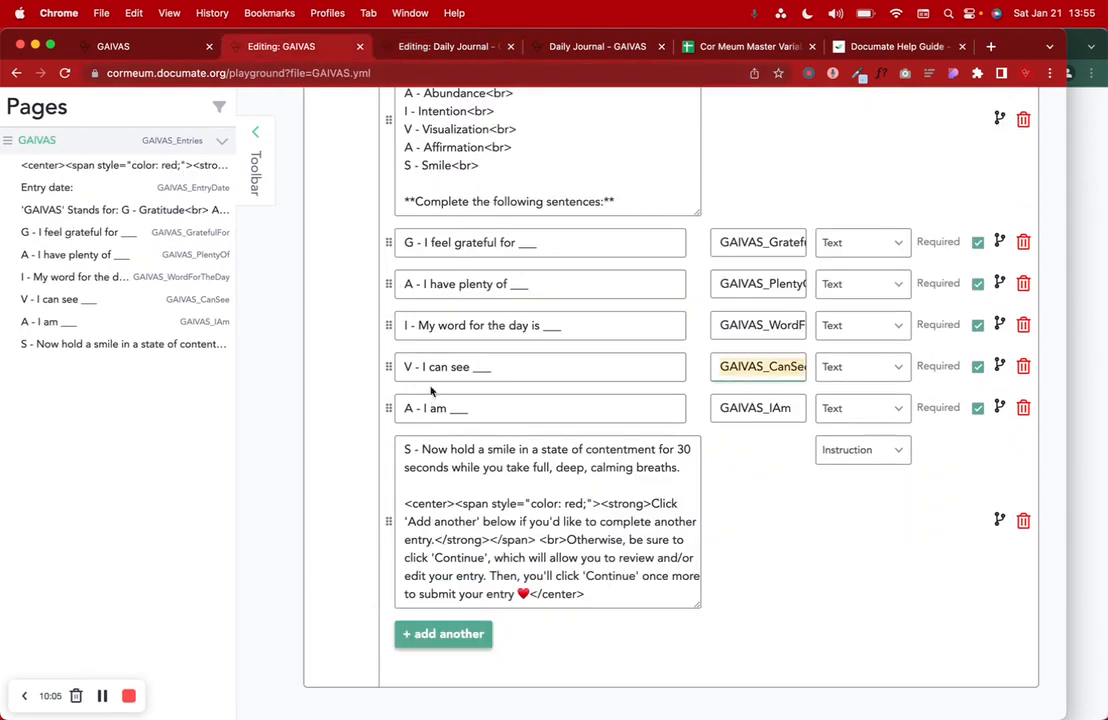
pyautogui.click(455, 408)
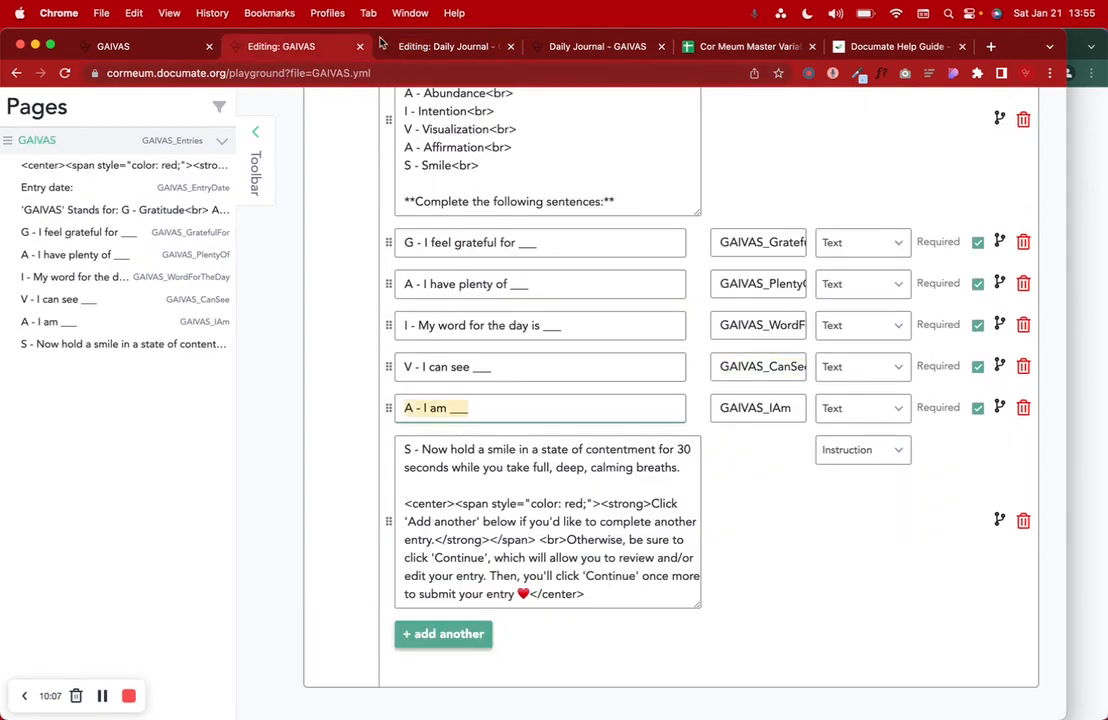
pyautogui.click(440, 47)
pyautogui.click(504, 521)
pyautogui.press('super+v')
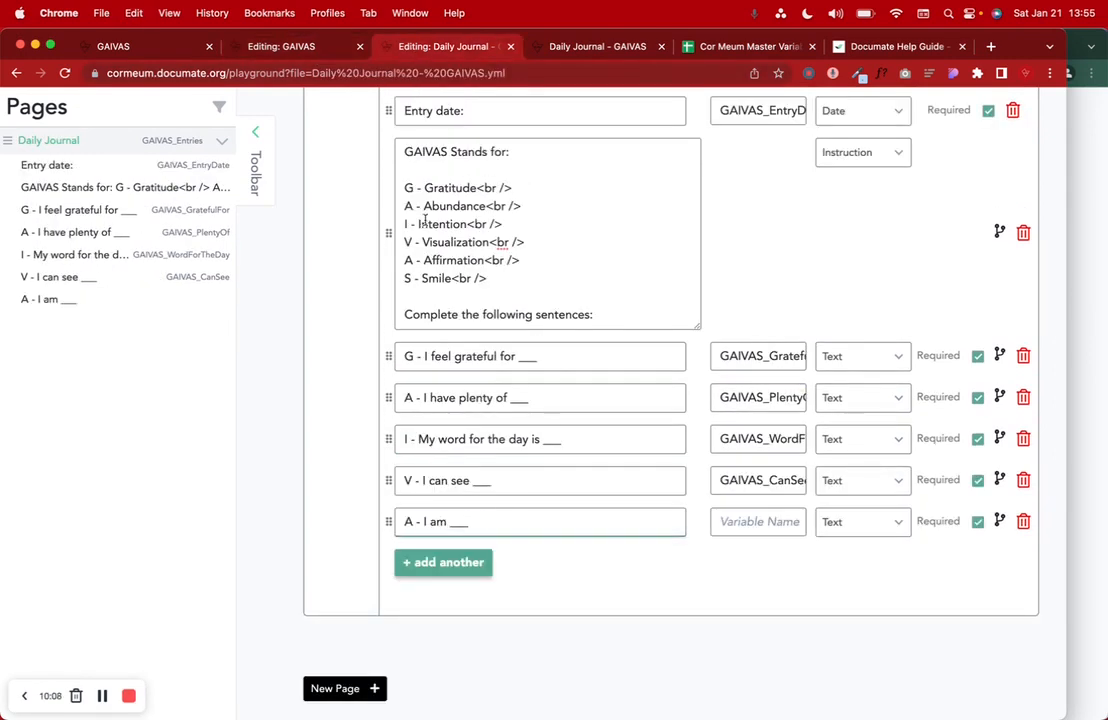
pyautogui.click(333, 48)
pyautogui.click(753, 410)
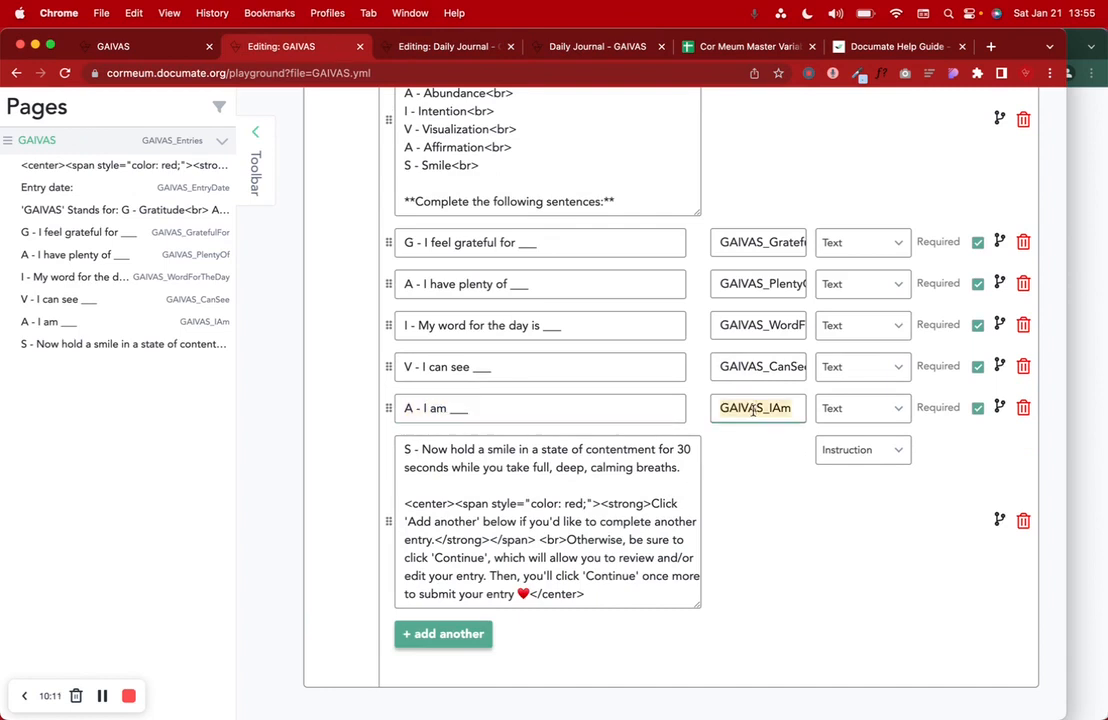
pyautogui.click(486, 48)
pyautogui.click(722, 521)
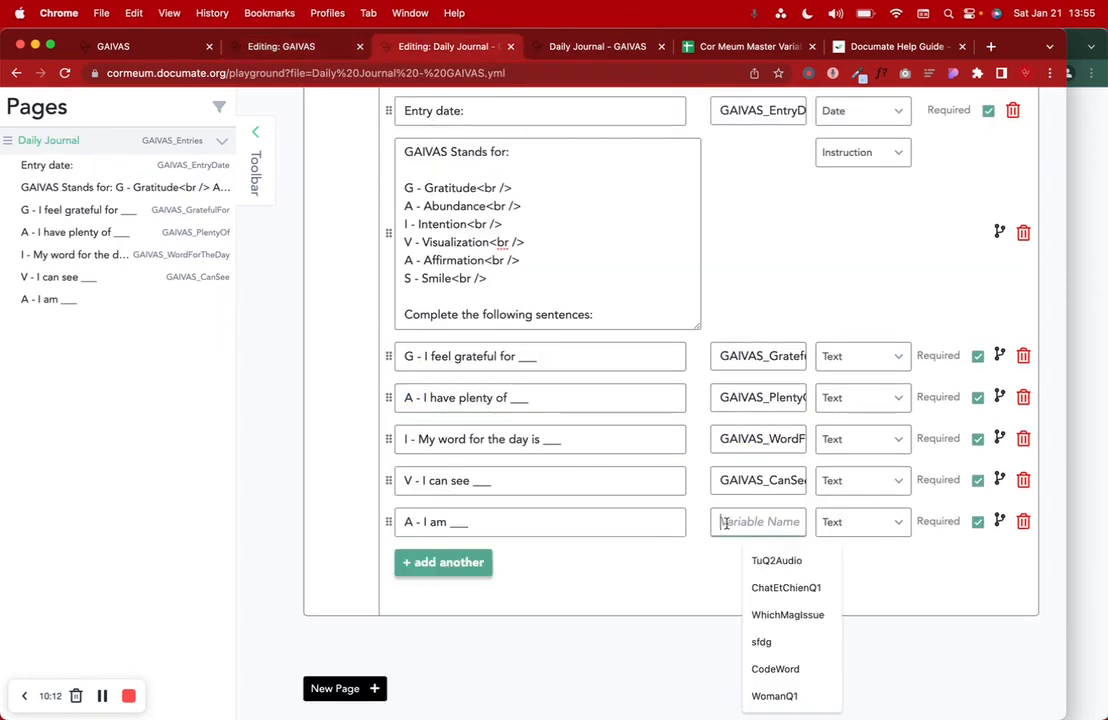
pyautogui.hotkey('ctrl', 'v')
# - Check the GAIVAS_CanSee name, copy the S instruction text, and add a blank row
pyautogui.doubleClick(762, 481)
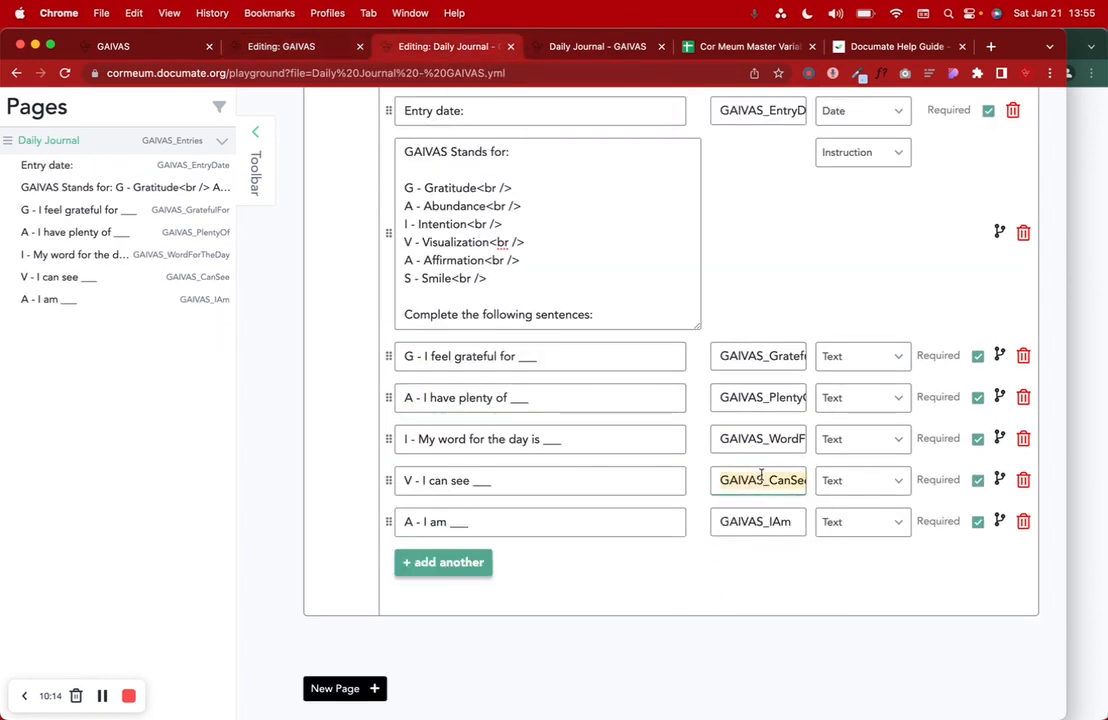
pyautogui.press('Right')
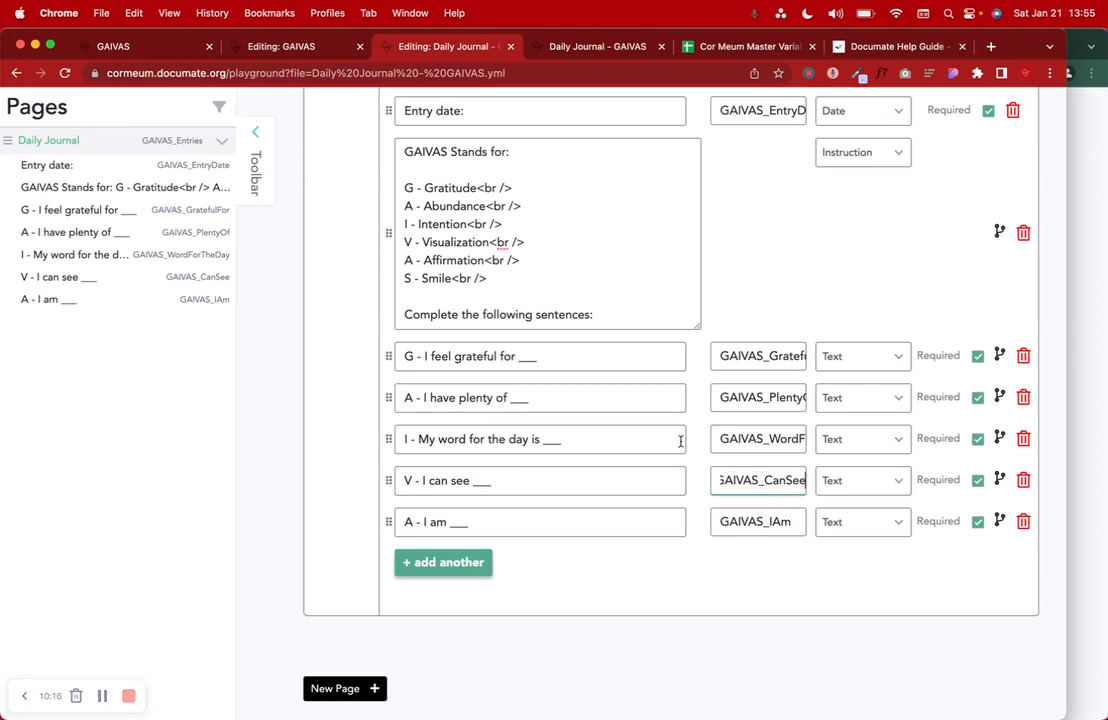
pyautogui.click(284, 46)
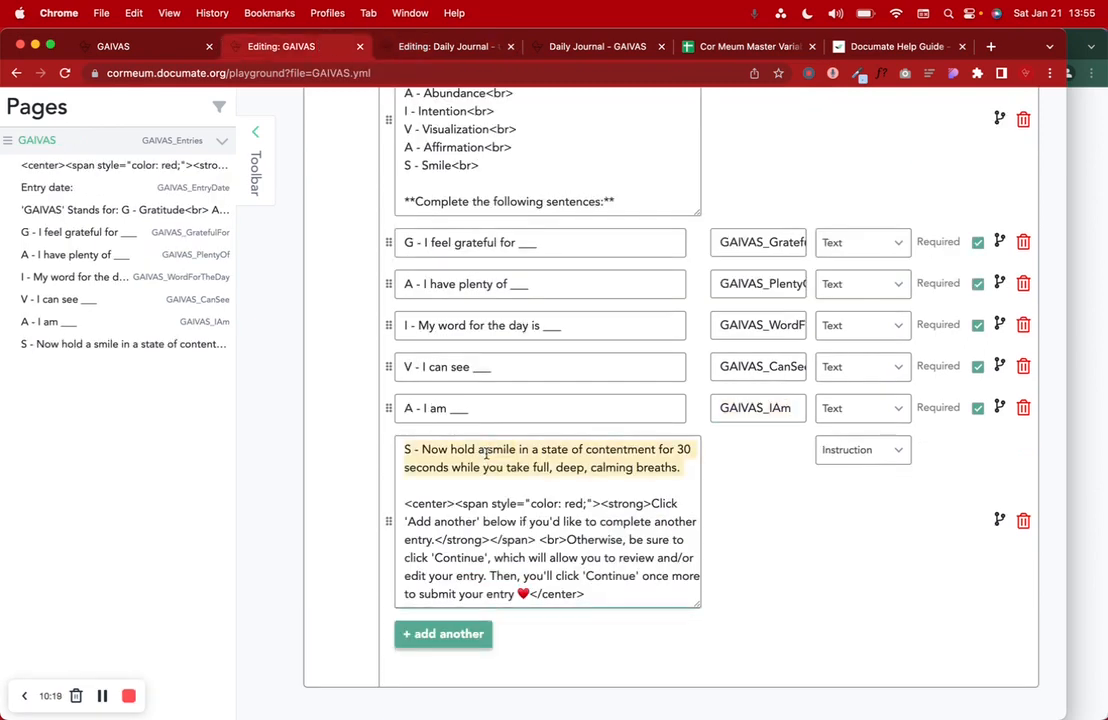
pyautogui.press('super+a')
pyautogui.press('super+c')
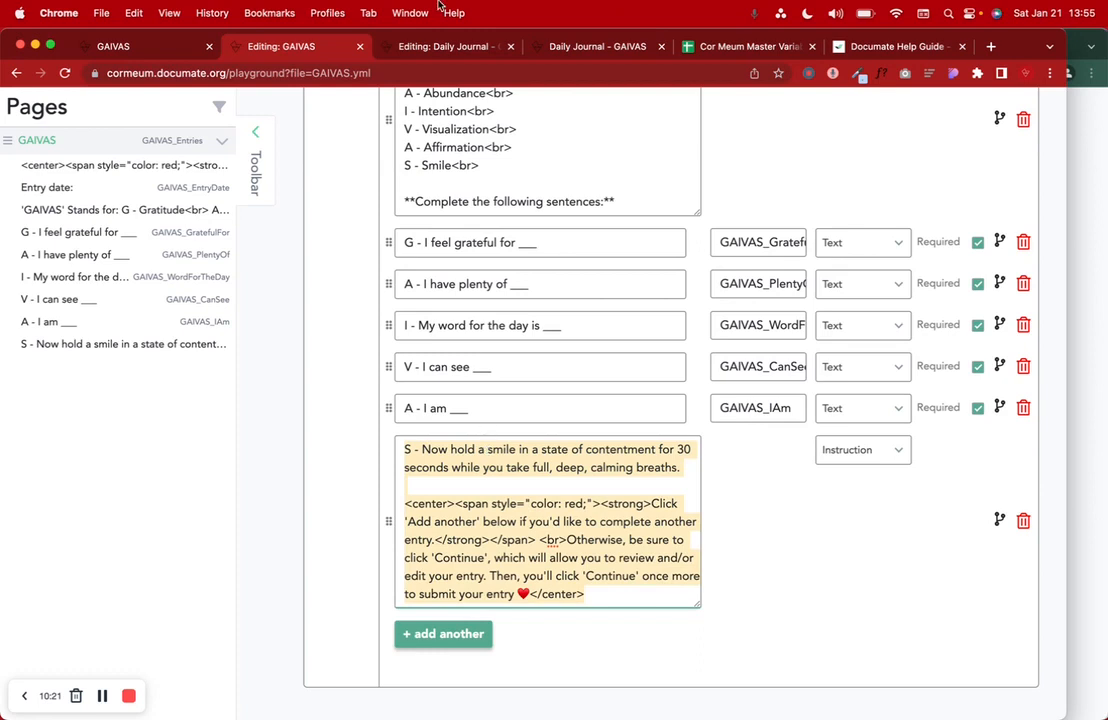
pyautogui.click(420, 50)
pyautogui.click(440, 561)
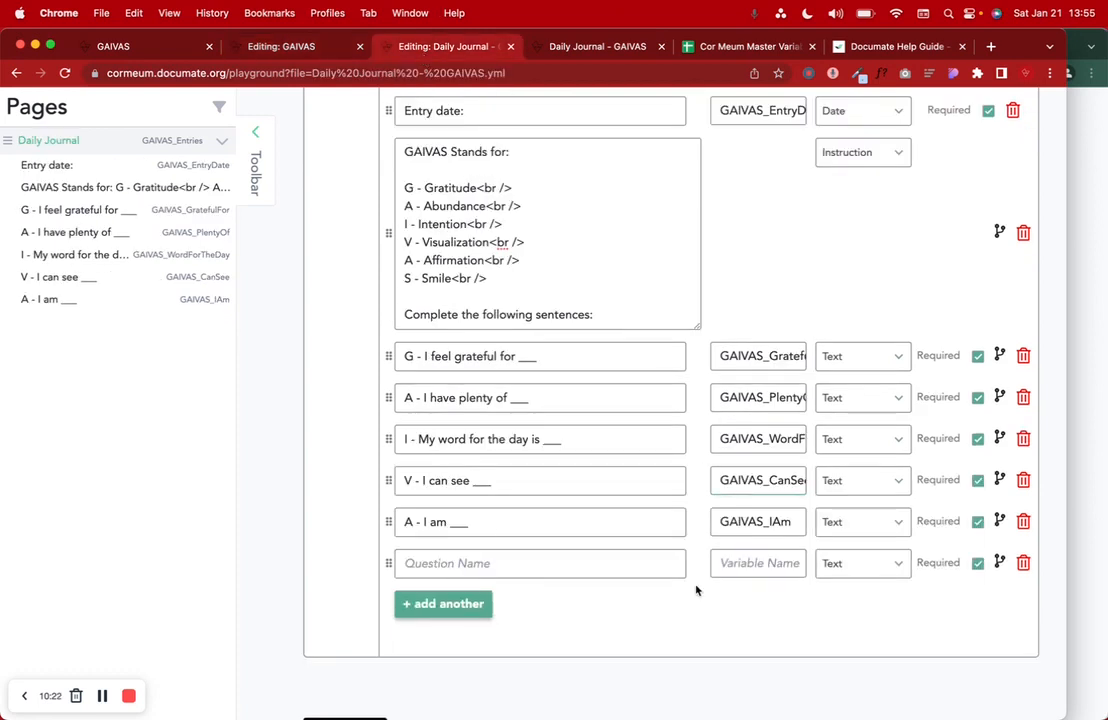
# - Turn the blank row into an Instruction holding the pasted 'S - Now hold a smile' text
pyautogui.click(862, 564)
pyautogui.scroll(-4, 858, 514)
pyautogui.scroll(-4, 858, 500)
pyautogui.click(843, 458)
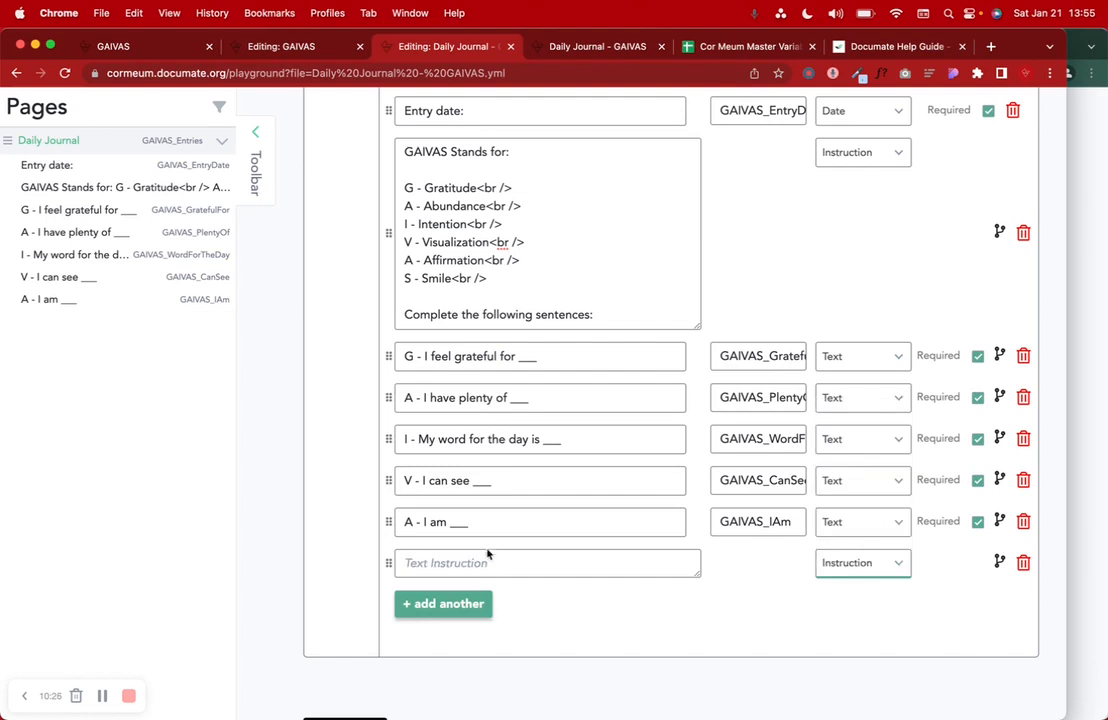
pyautogui.click(488, 560)
pyautogui.press('super+v')
pyautogui.scroll(-5, 512, 616)
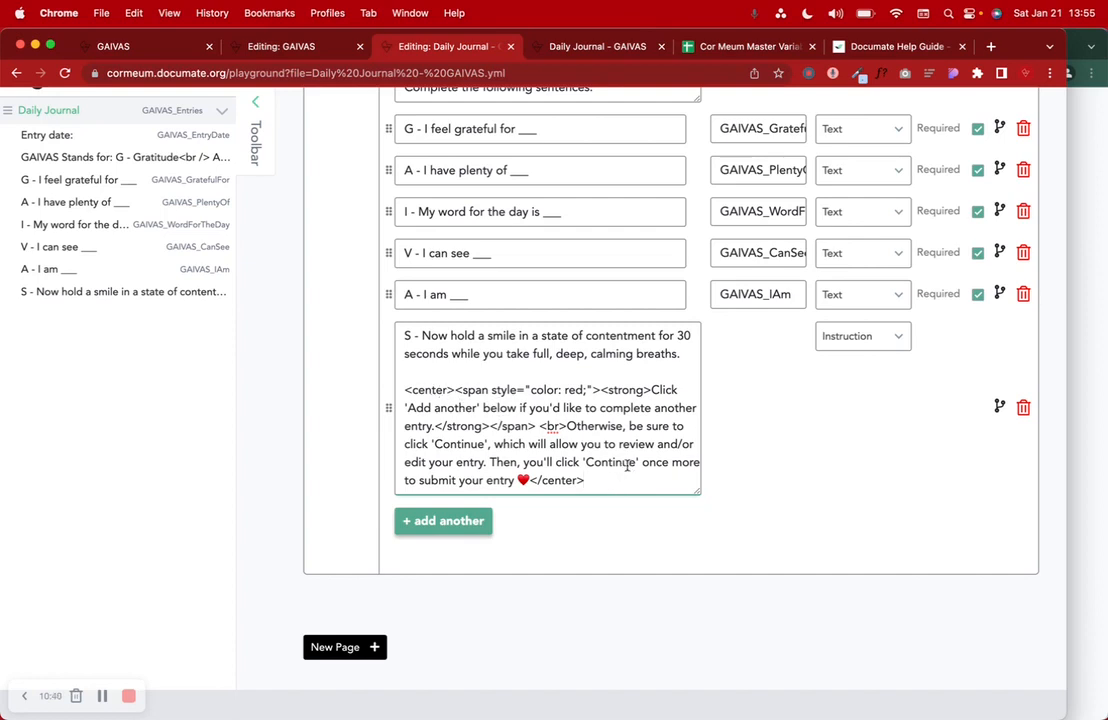
# - Strip the center, span, strong and br tags from the smile instruction text
pyautogui.moveTo(652, 389); pyautogui.dragTo(616, 483)
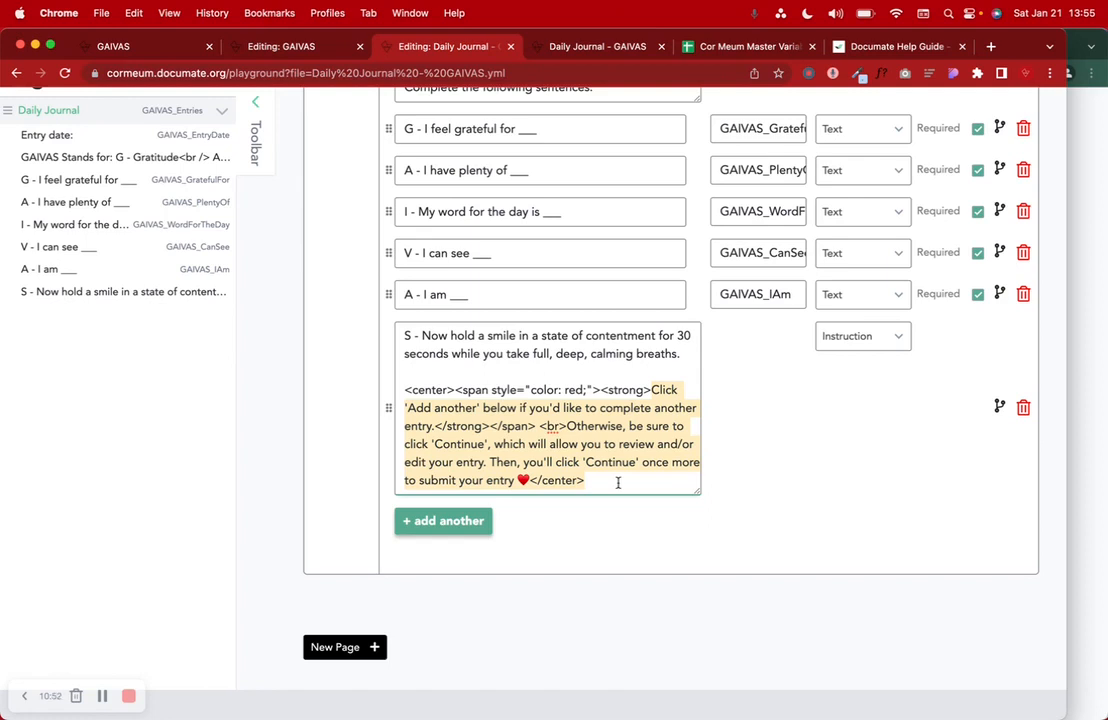
pyautogui.moveTo(618, 483); pyautogui.dragTo(530, 481)
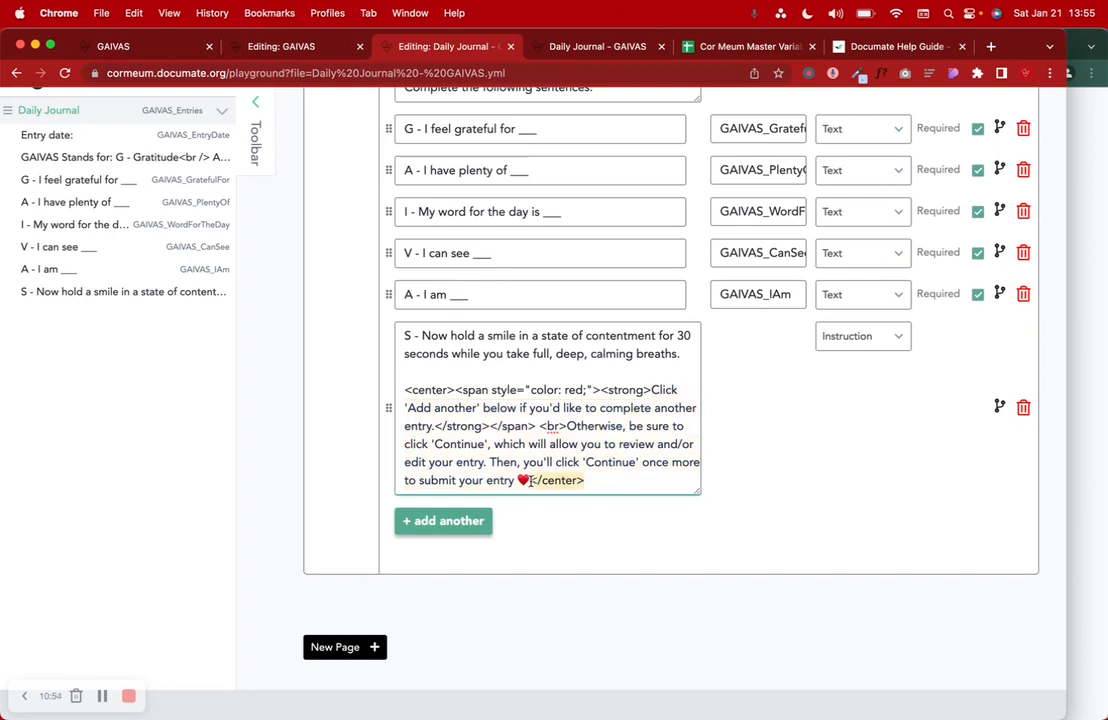
pyautogui.press('BackSpace')
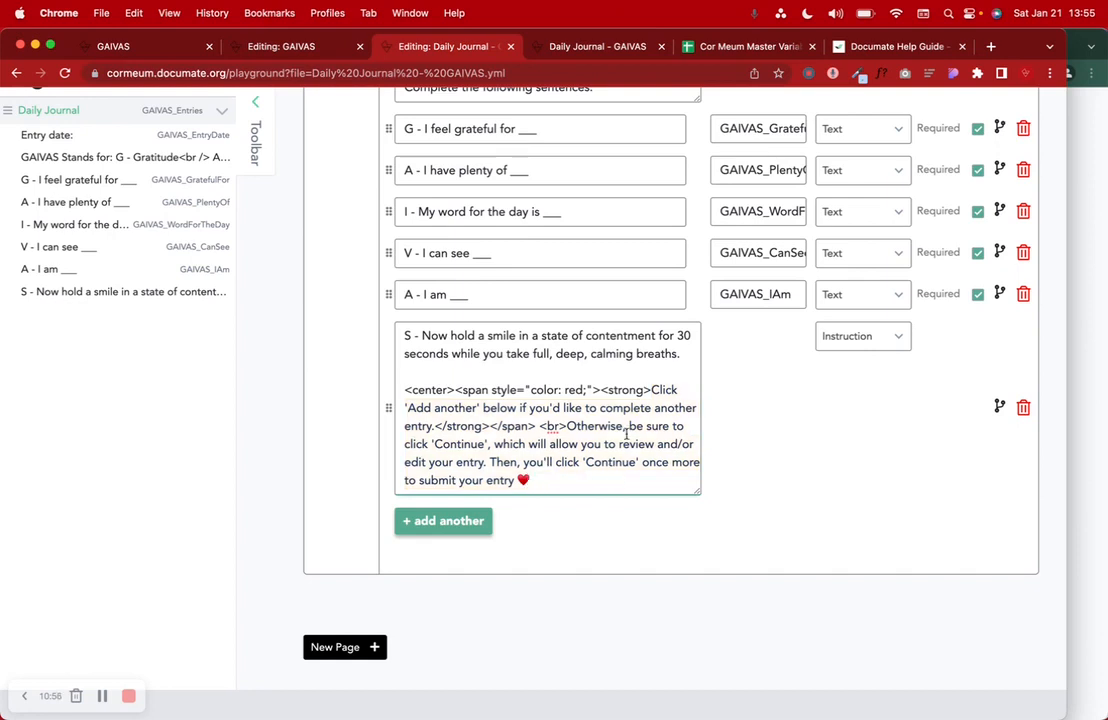
pyautogui.moveTo(567, 426); pyautogui.dragTo(433, 426)
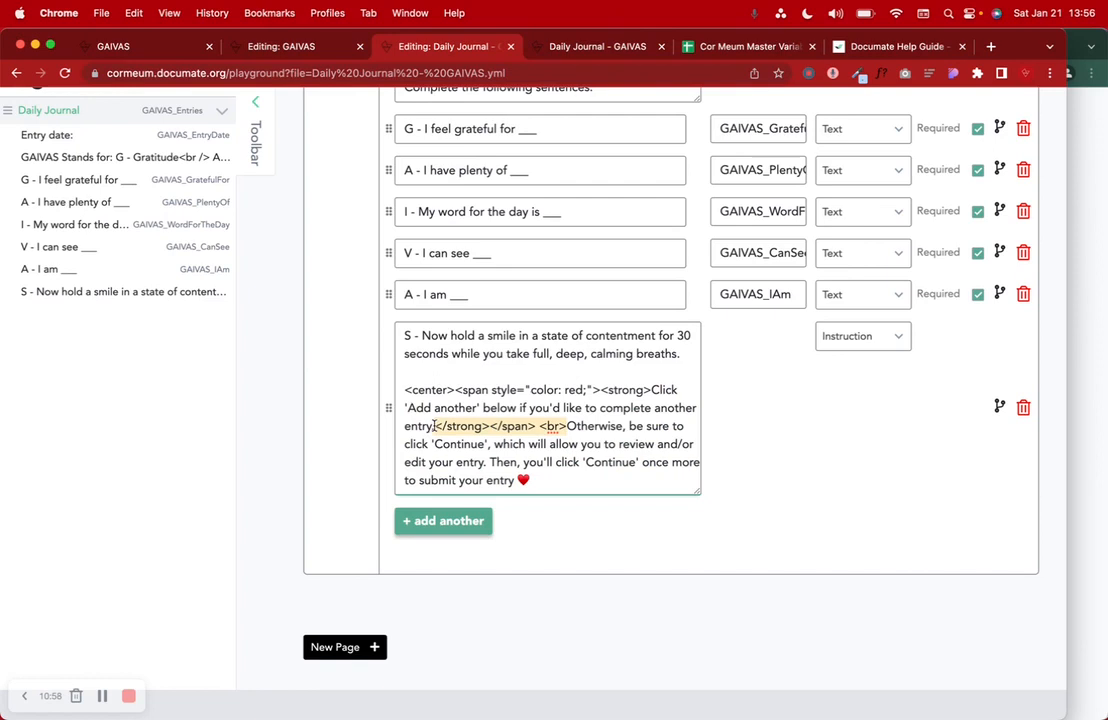
pyautogui.press('BackSpace')
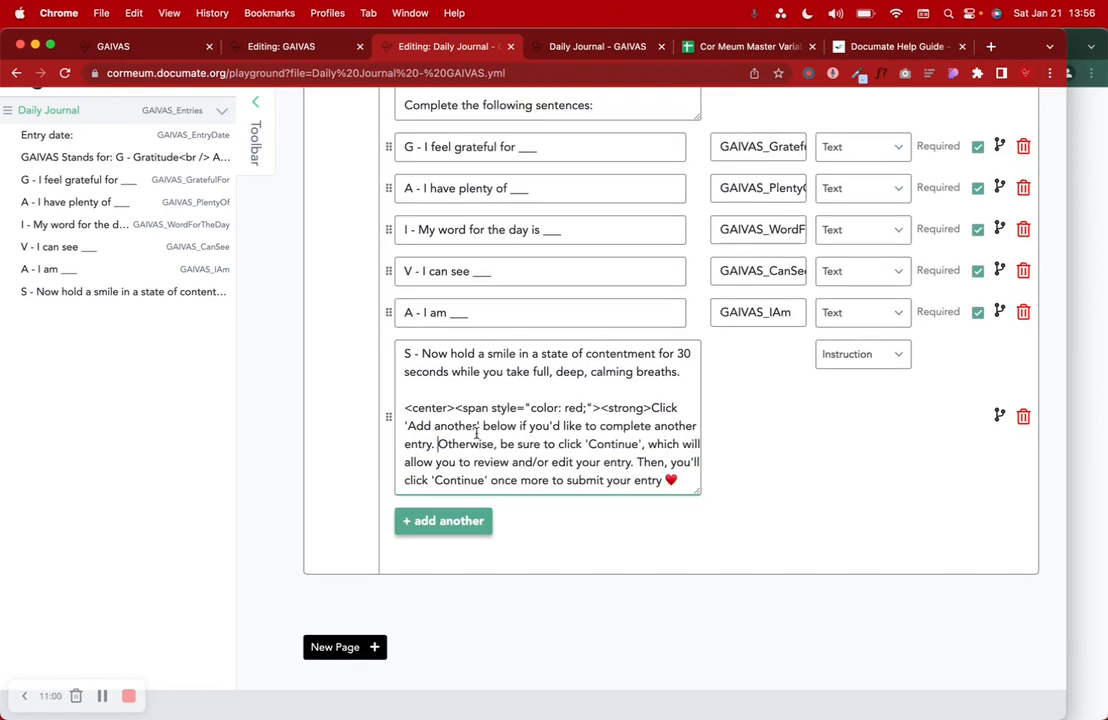
pyautogui.moveTo(650, 407); pyautogui.dragTo(386, 408)
pyautogui.press('BackSpace')
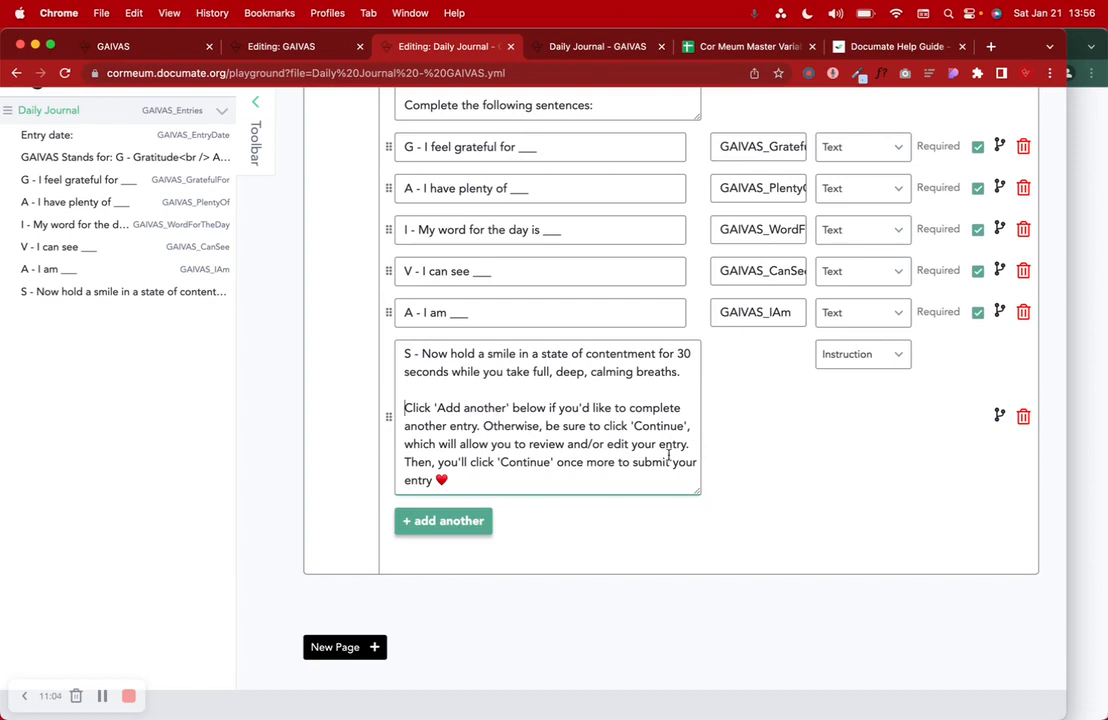
# - Save the Daily Journal workflow and reload the run page
pyautogui.scroll(10, 780, 400)
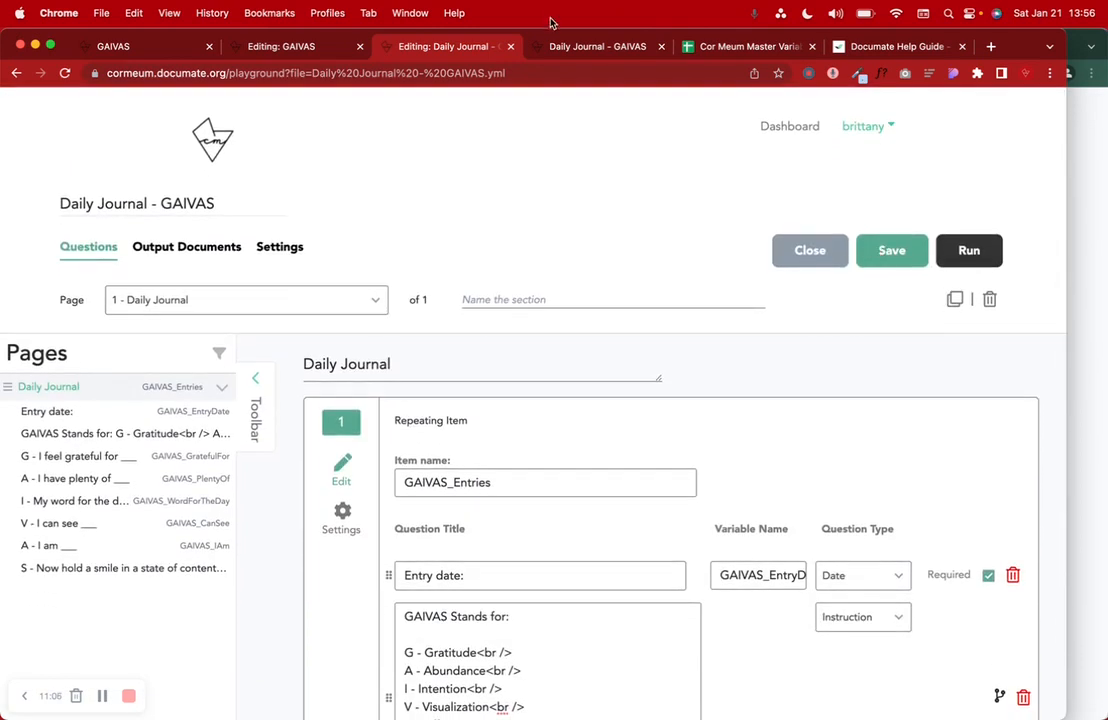
pyautogui.click(549, 46)
pyautogui.click(64, 73)
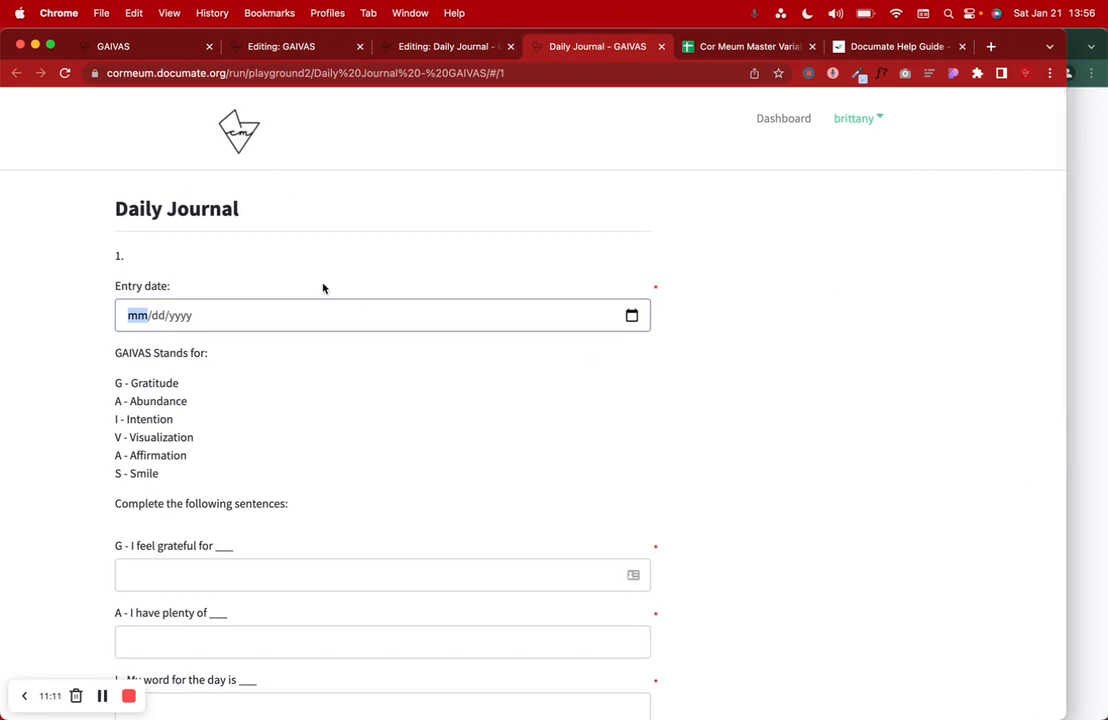
# - Set entry 1's date to 01/21/2023 in the test run
pyautogui.moveTo(101, 180); pyautogui.dragTo(257, 208)
pyautogui.scroll(-2, 257, 208)
pyautogui.click(180, 238)
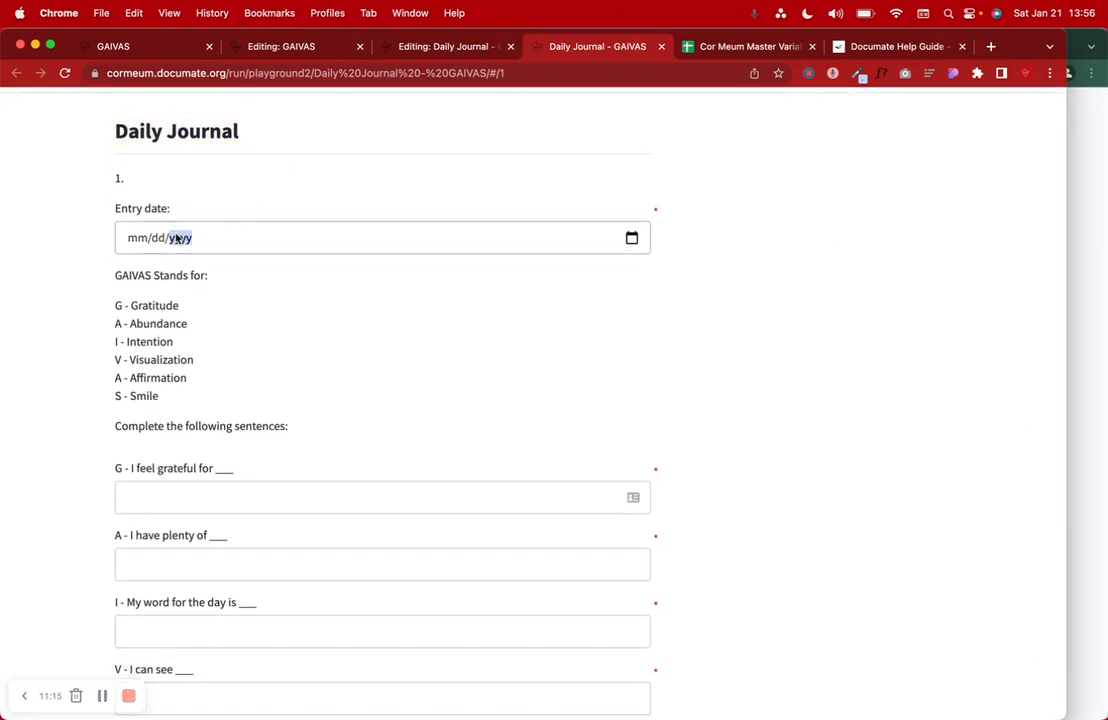
pyautogui.click(633, 238)
pyautogui.click(231, 384)
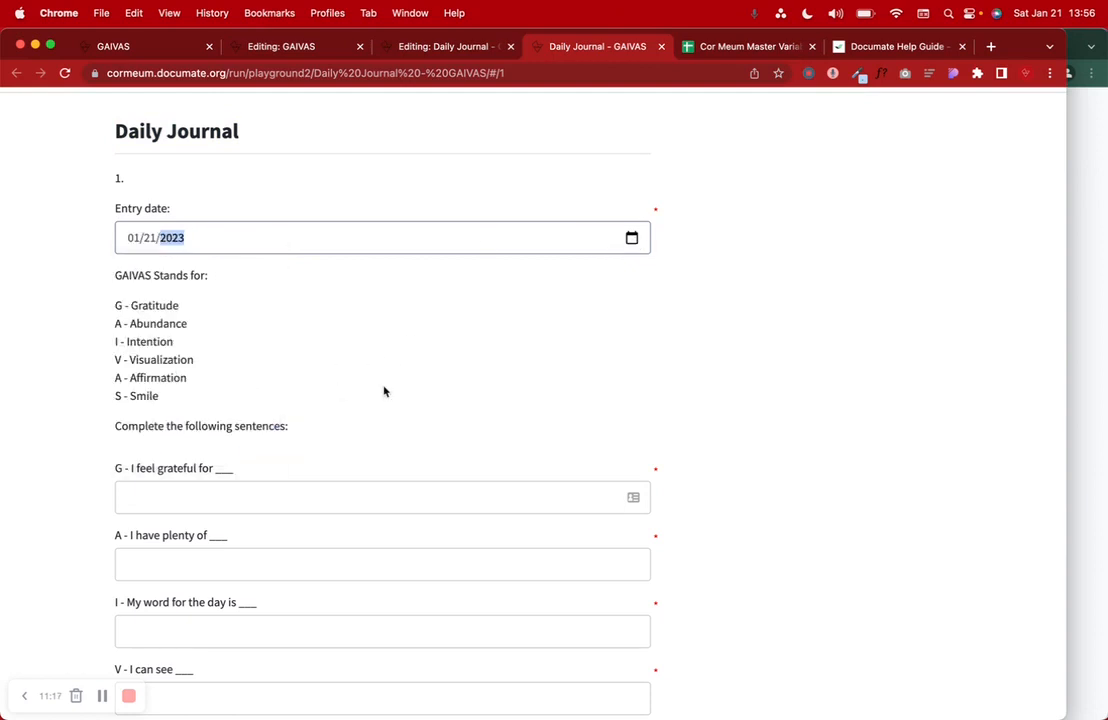
# - Review the 'GAIVAS Stands for' key and the 'Complete the following sentences' line
pyautogui.scroll(-1, 401, 396)
pyautogui.moveTo(147, 237); pyautogui.dragTo(209, 238)
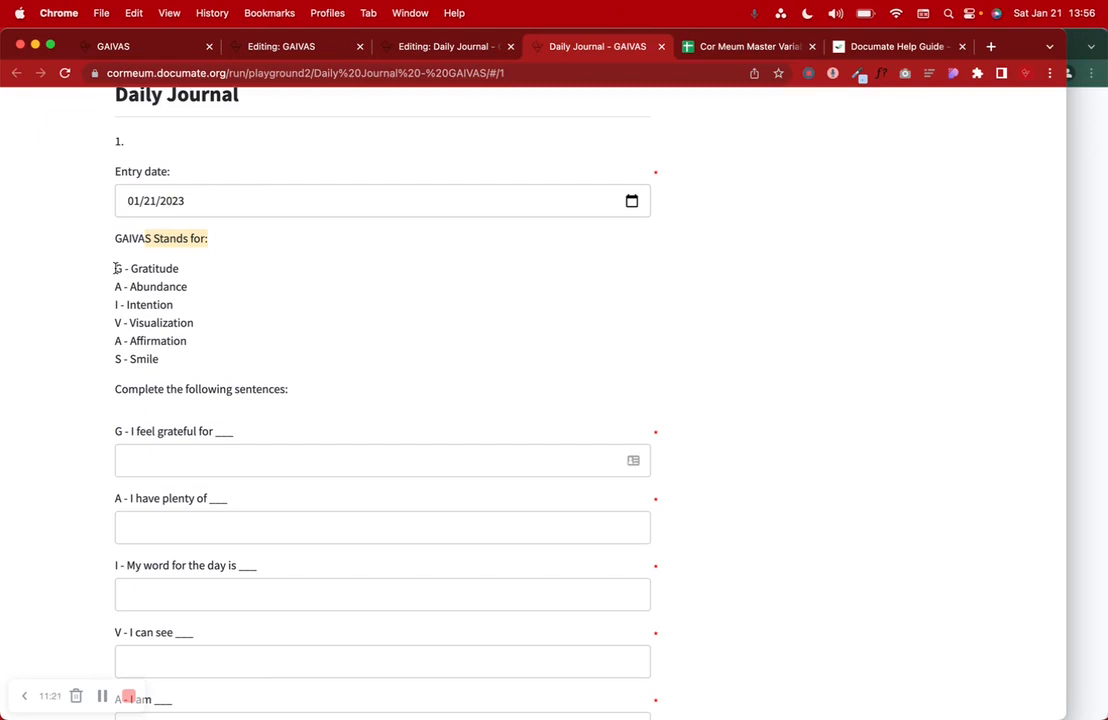
pyautogui.moveTo(116, 268); pyautogui.dragTo(214, 357)
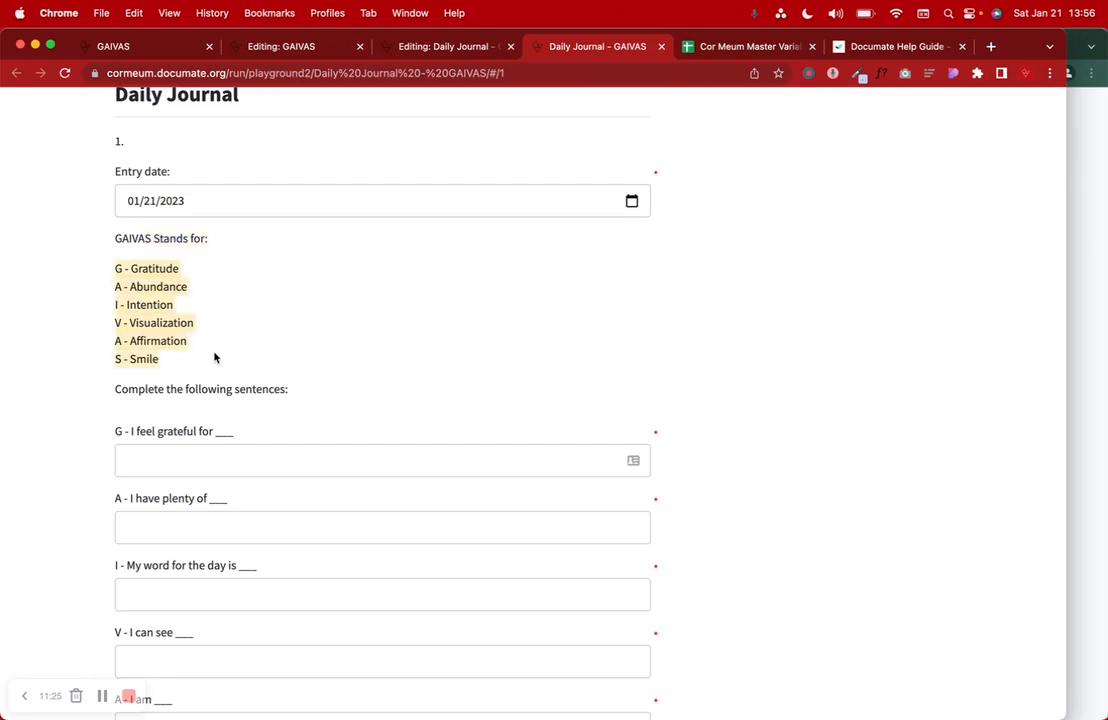
pyautogui.tripleClick(210, 388)
# - Scroll through the five sentence prompts, smile step, closing guidance and Add another button
pyautogui.scroll(-3, 210, 388)
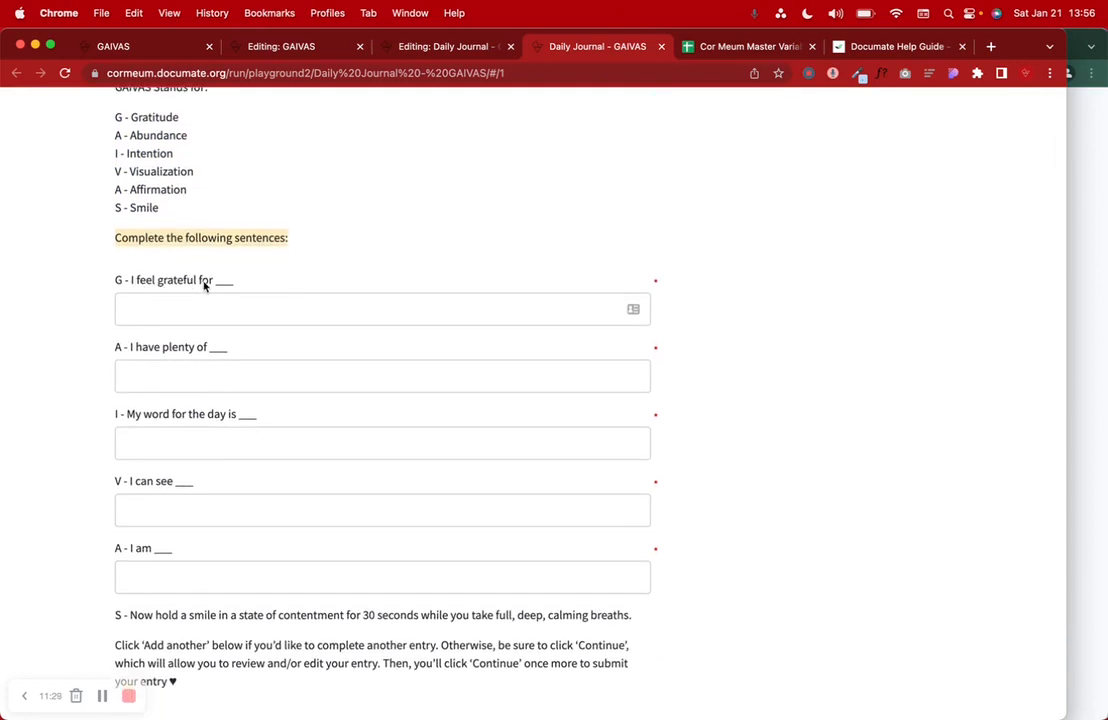
pyautogui.scroll(-1, 204, 286)
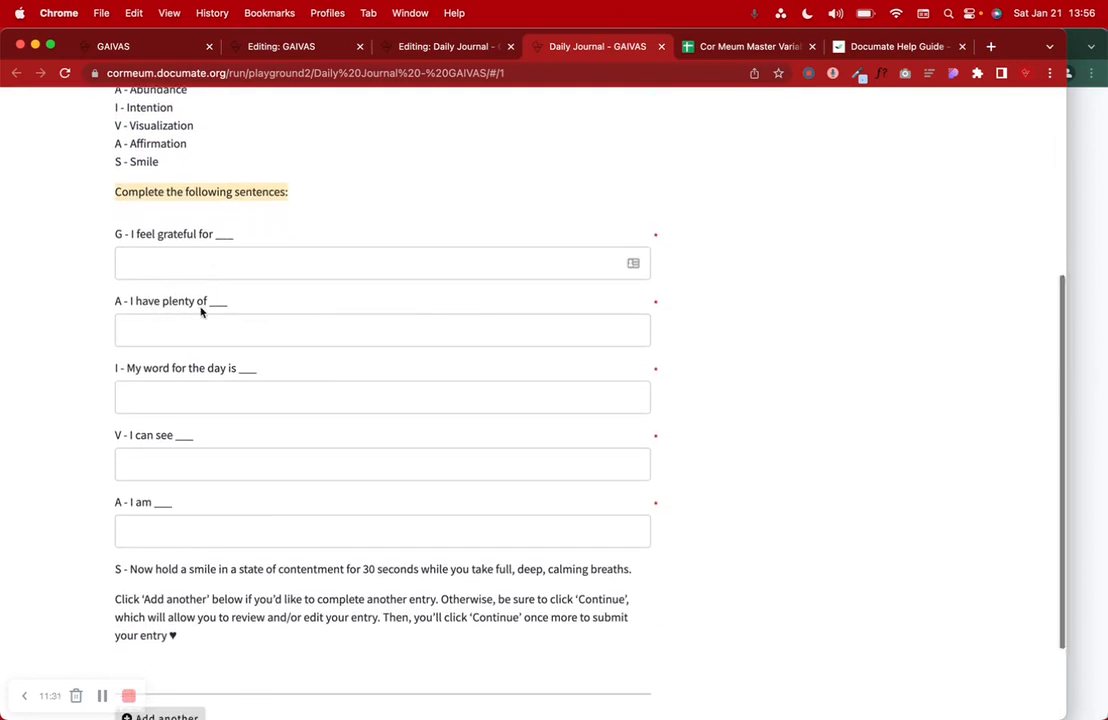
pyautogui.scroll(-1, 201, 312)
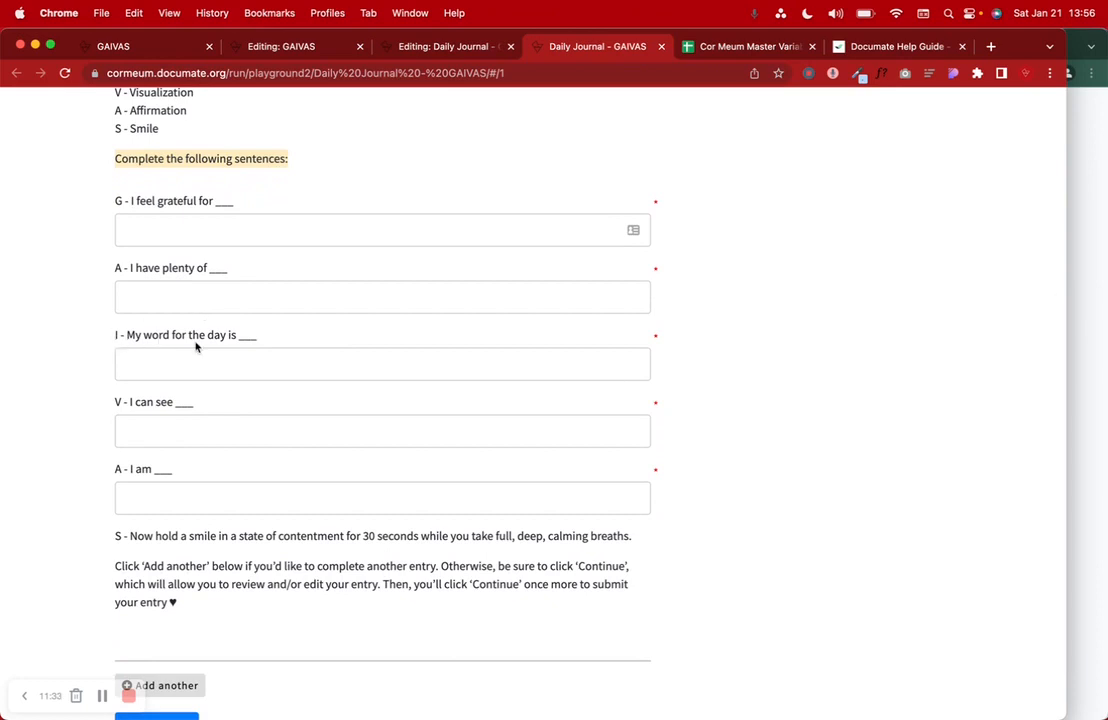
pyautogui.scroll(-1, 184, 372)
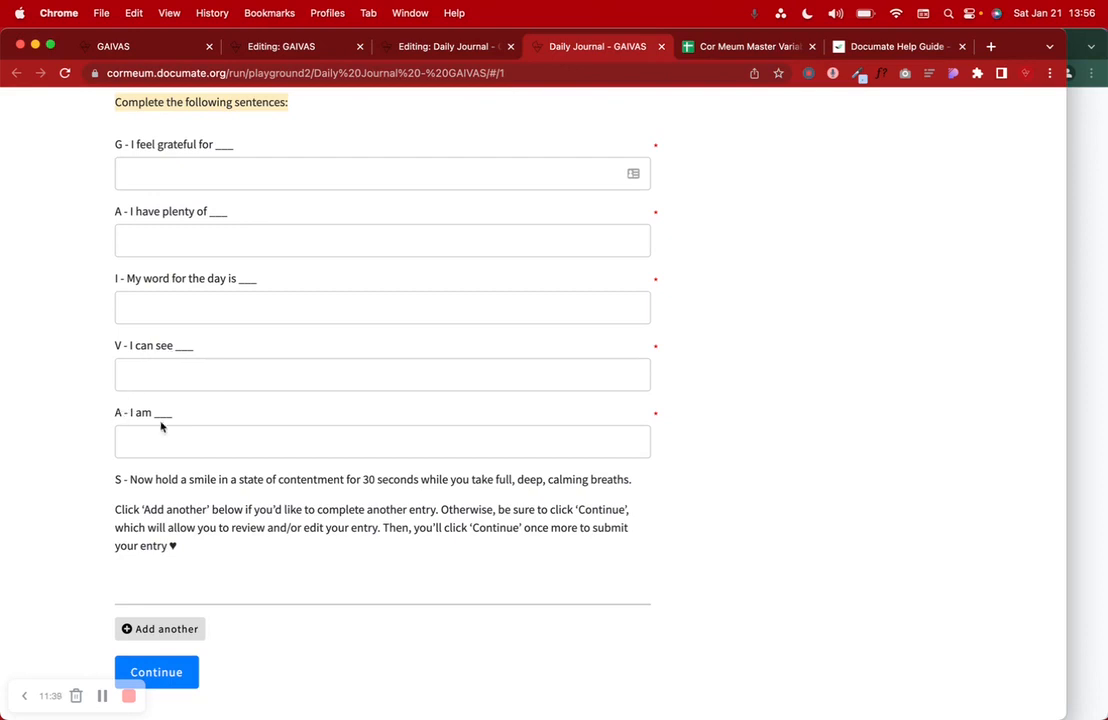
pyautogui.scroll(-1, 159, 440)
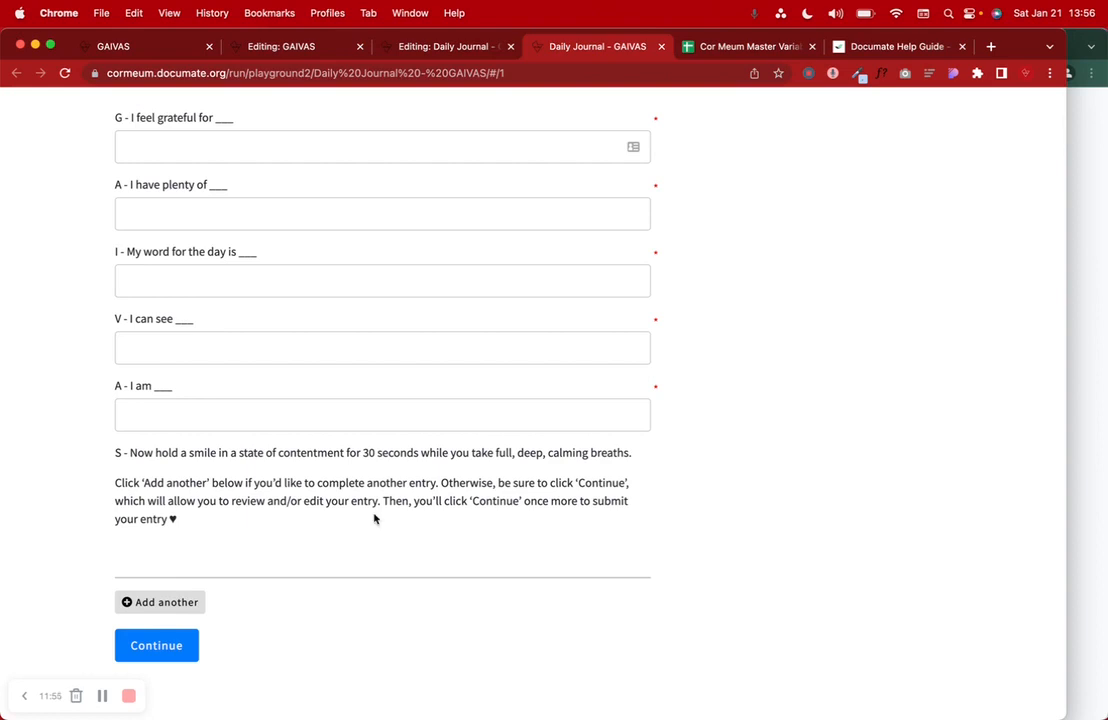
pyautogui.moveTo(381, 503); pyautogui.dragTo(647, 528)
pyautogui.scroll(5, 270, 544)
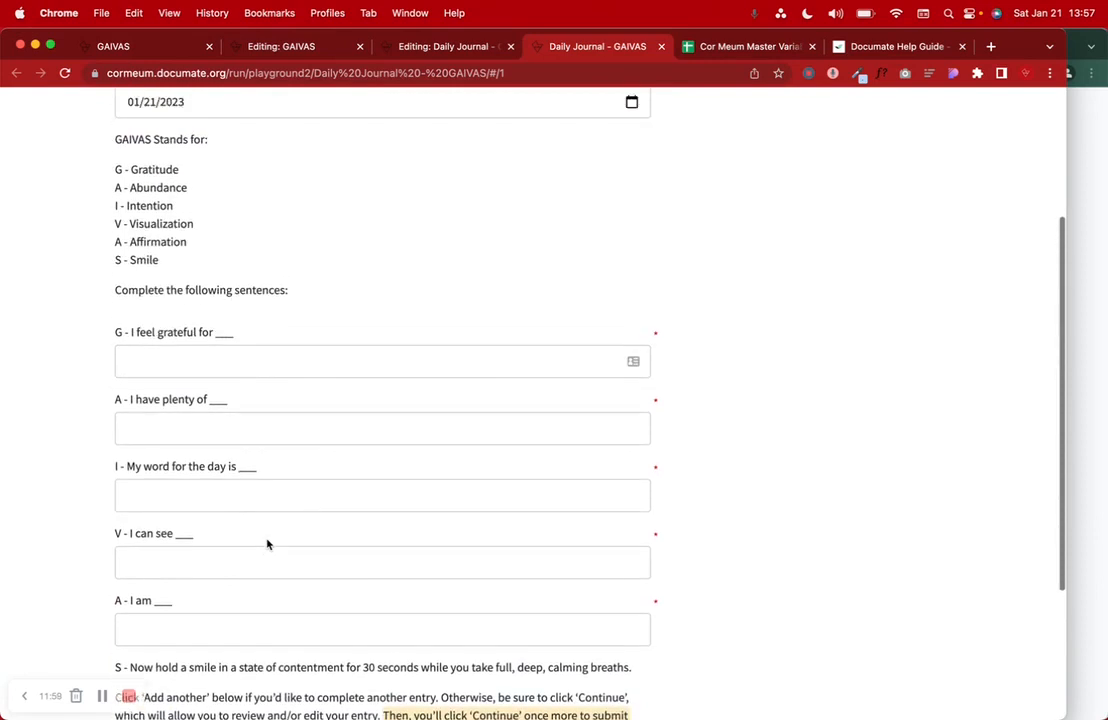
pyautogui.scroll(-5, 267, 544)
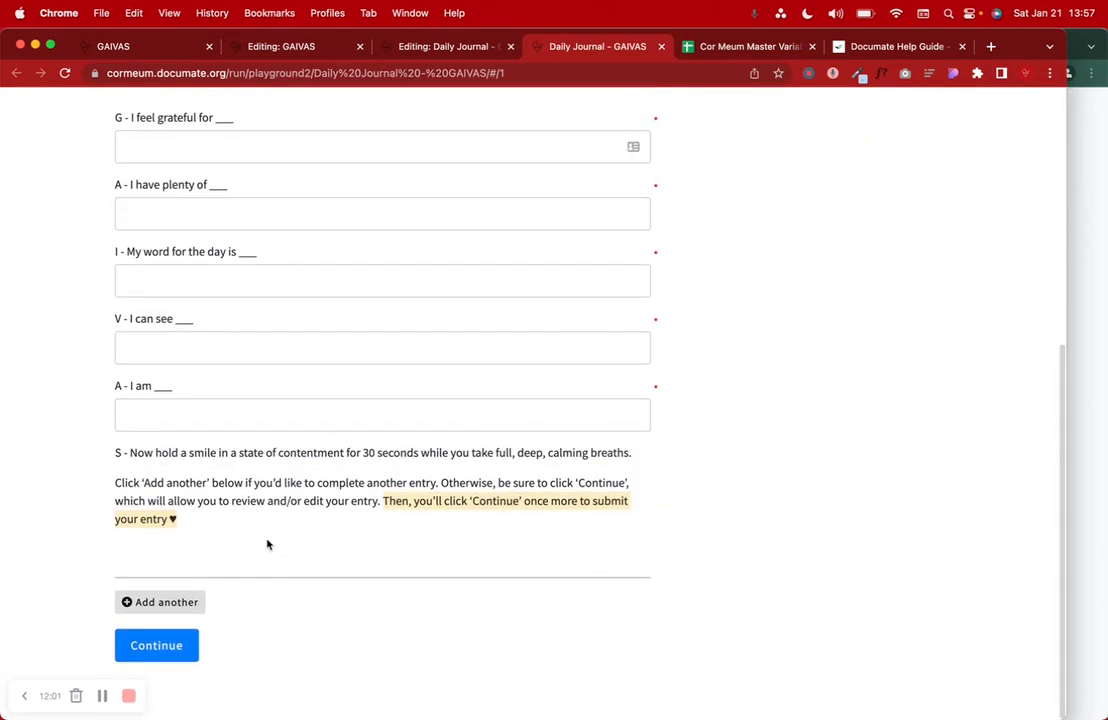
pyautogui.click(229, 525)
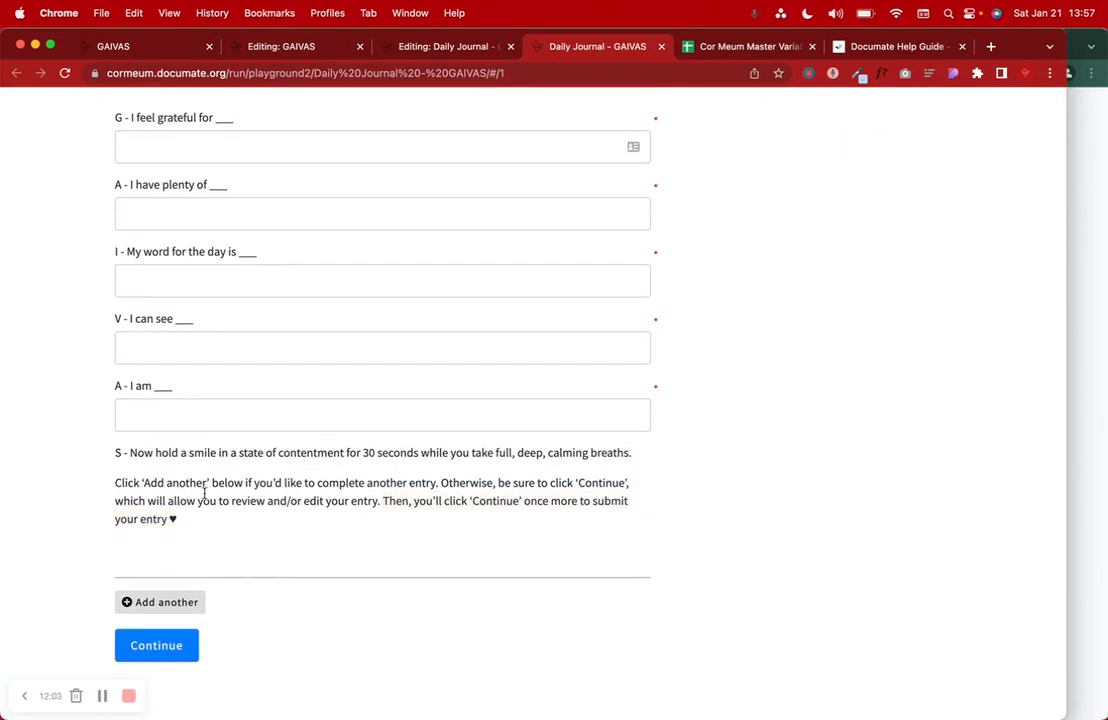
pyautogui.scroll(5, 206, 494)
pyautogui.scroll(-4, 206, 496)
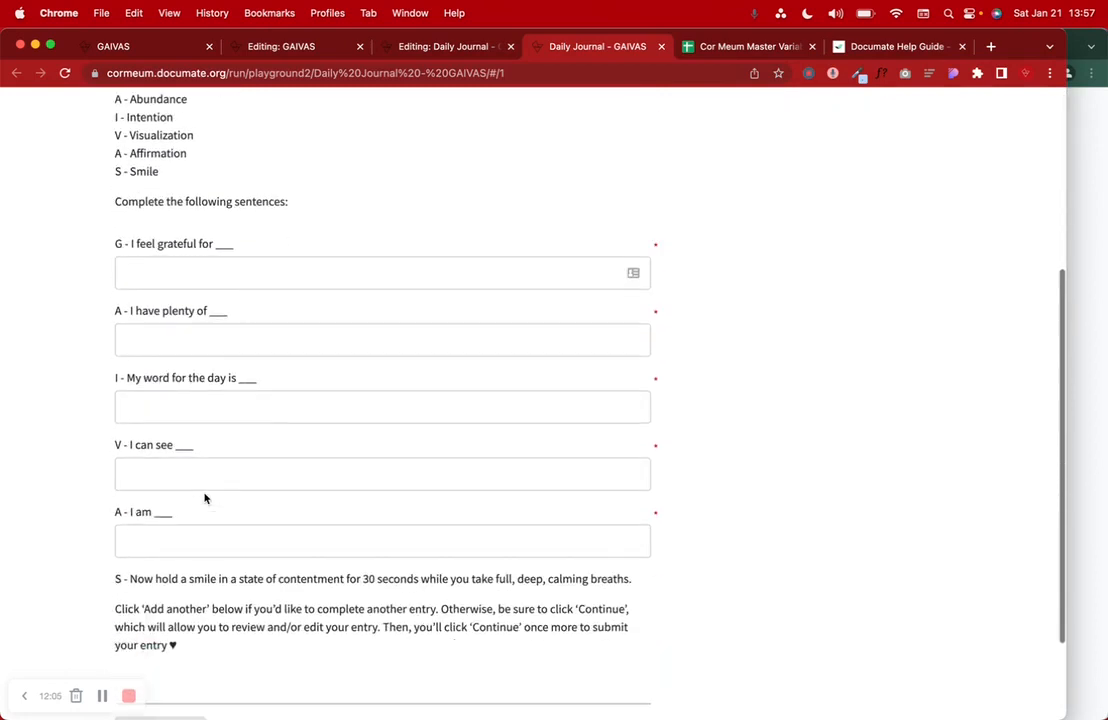
pyautogui.scroll(-3, 205, 497)
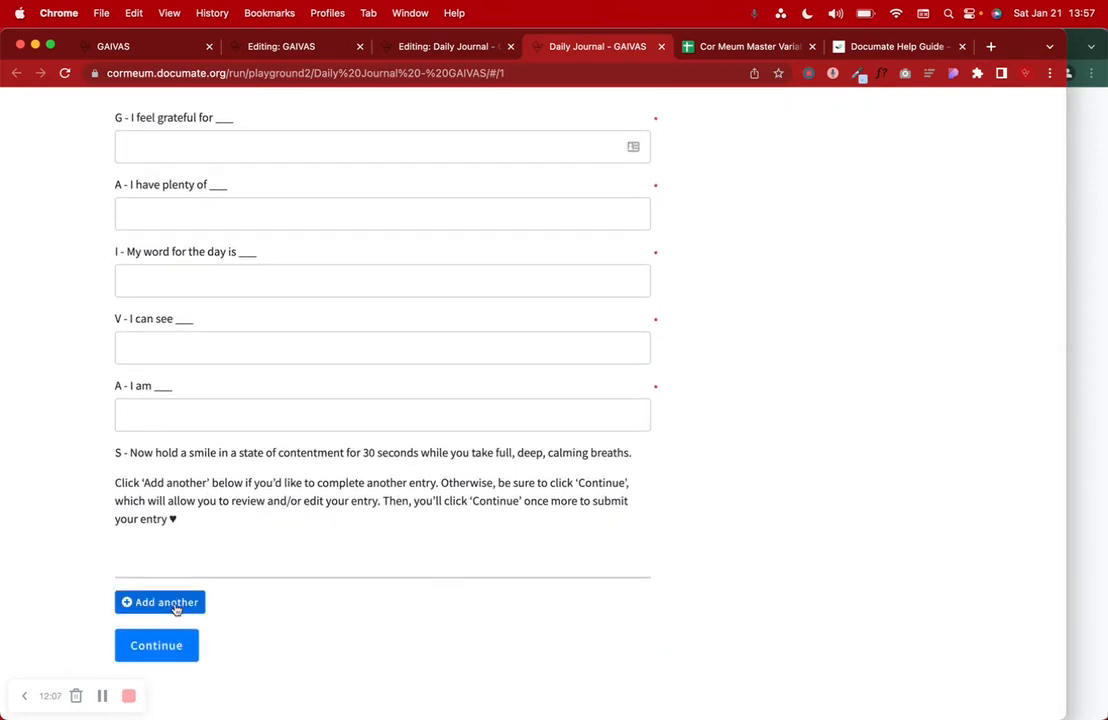
# - Answer the grateful-for and plenty-of sentences with 'My partner' and 'Love in my life'
pyautogui.click(166, 602)
pyautogui.scroll(4, 176, 604)
pyautogui.scroll(-7, 176, 606)
pyautogui.click(176, 614)
pyautogui.click(200, 336)
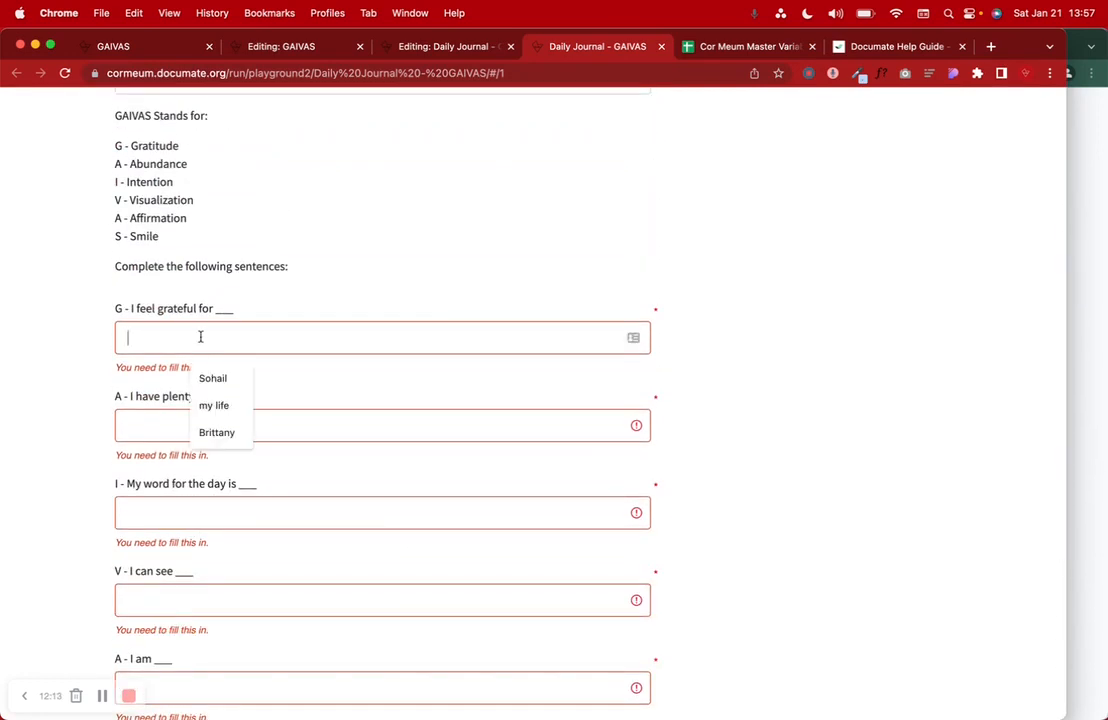
pyautogui.click(215, 379)
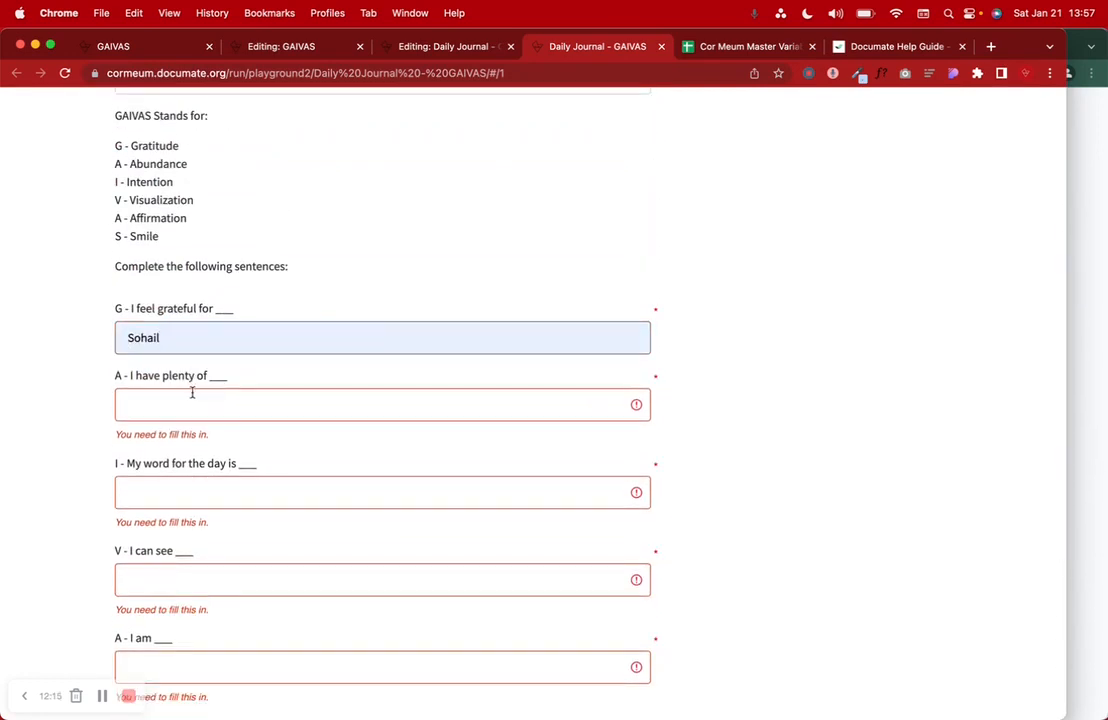
pyautogui.write('My')
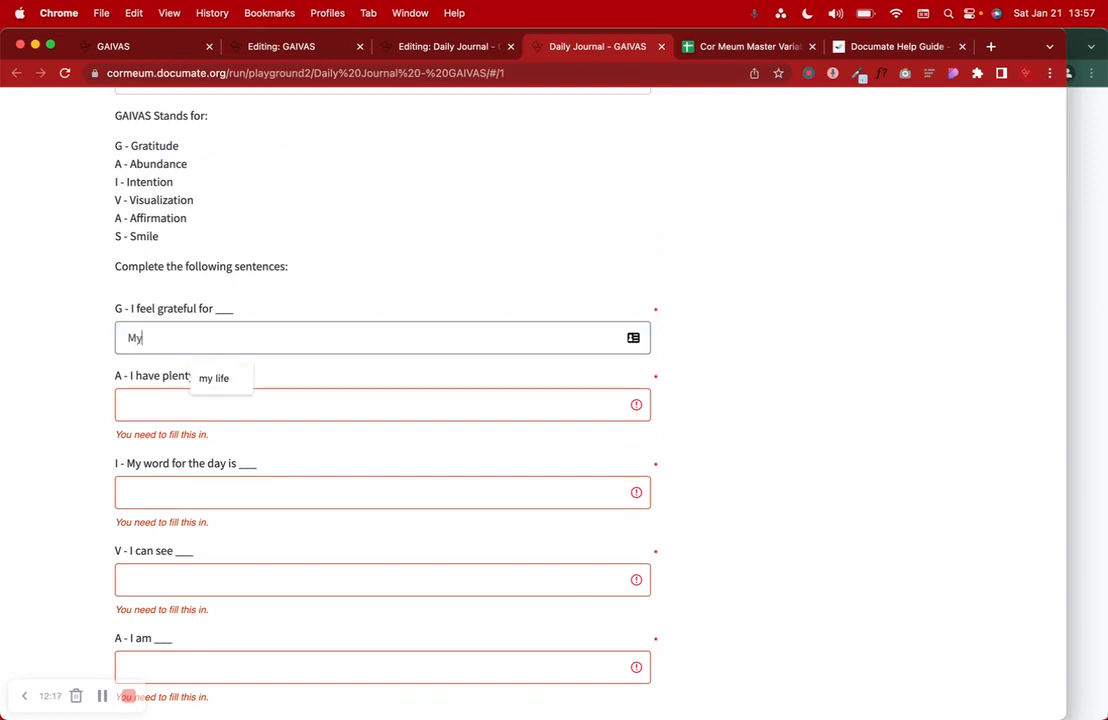
pyautogui.write(' partner')
pyautogui.click(158, 402)
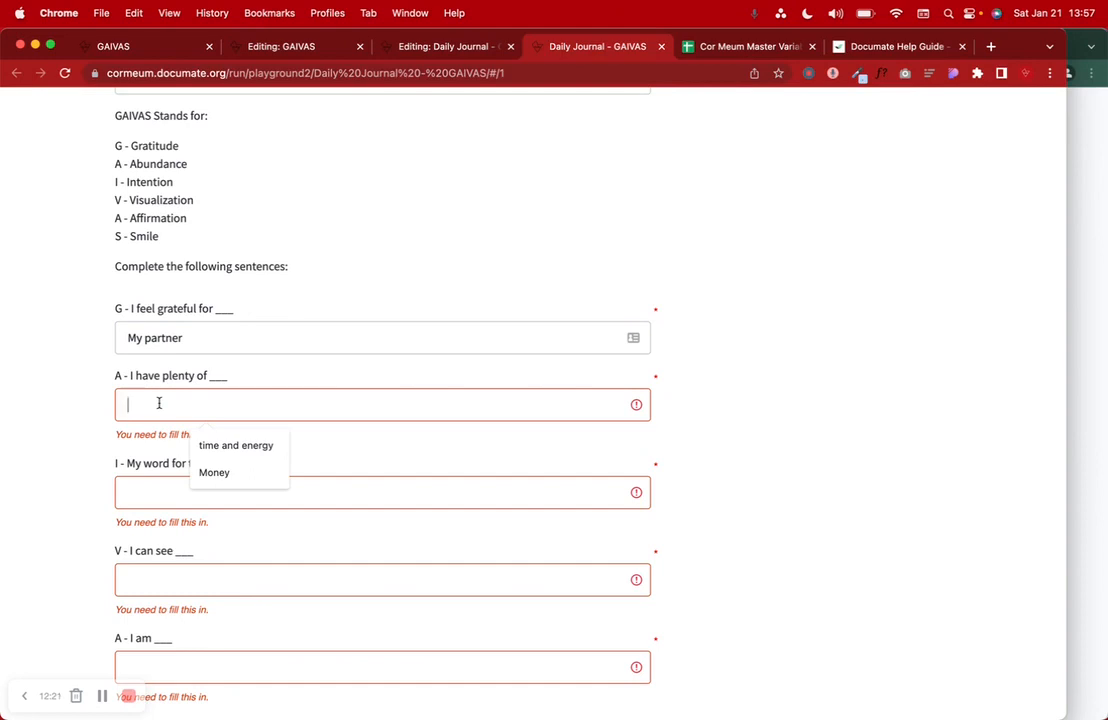
pyautogui.write('love')
pyautogui.press('BackSpace')
pyautogui.press('BackSpace')
pyautogui.write('lOVE IN')
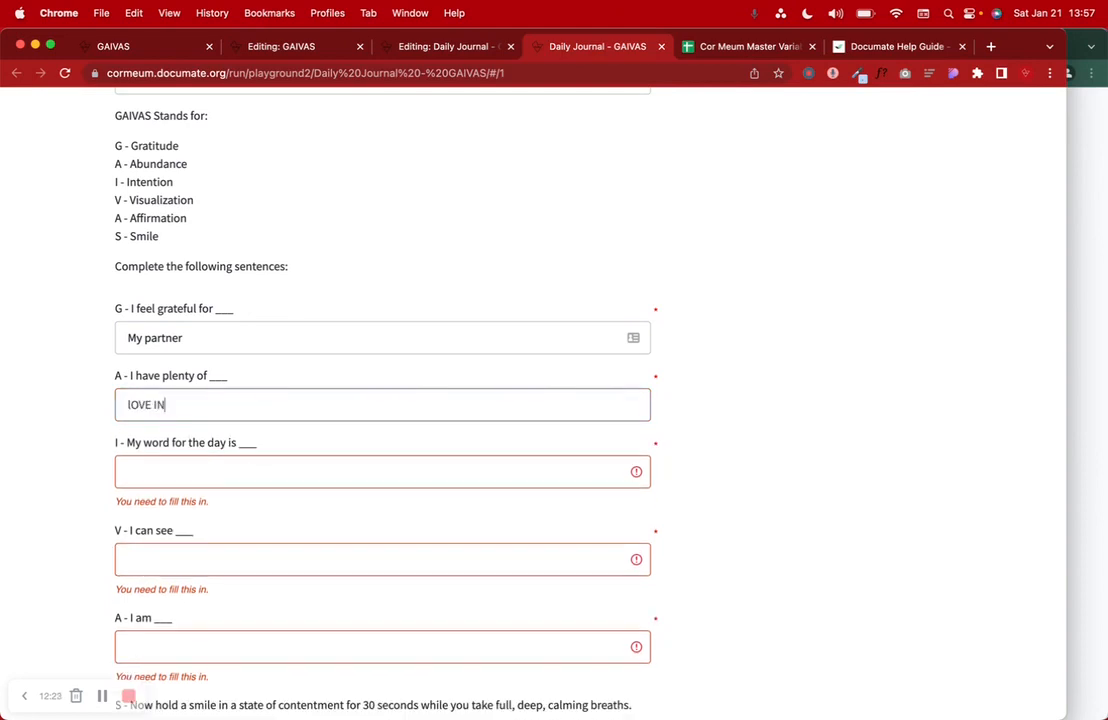
pyautogui.press('BackSpace')
pyautogui.write('Love in my life')
# - Answer the remaining sentences with 'Relax', 'How taking care of myself gives me strength' and 'Content'
pyautogui.click(158, 465)
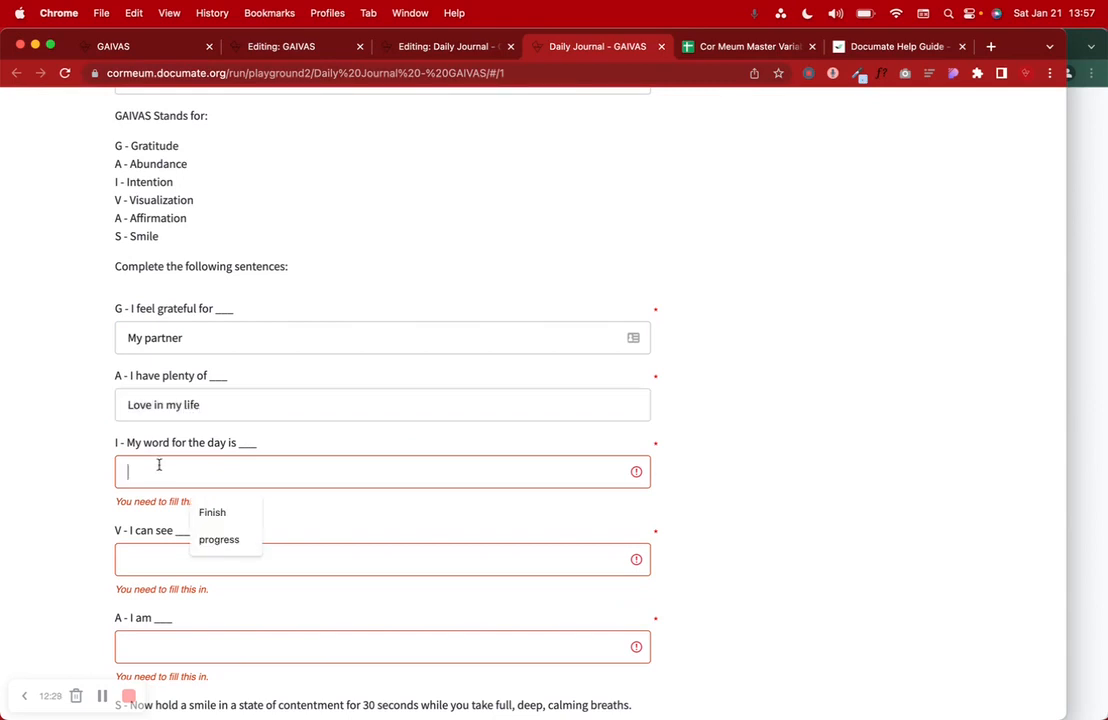
pyautogui.write('Relax')
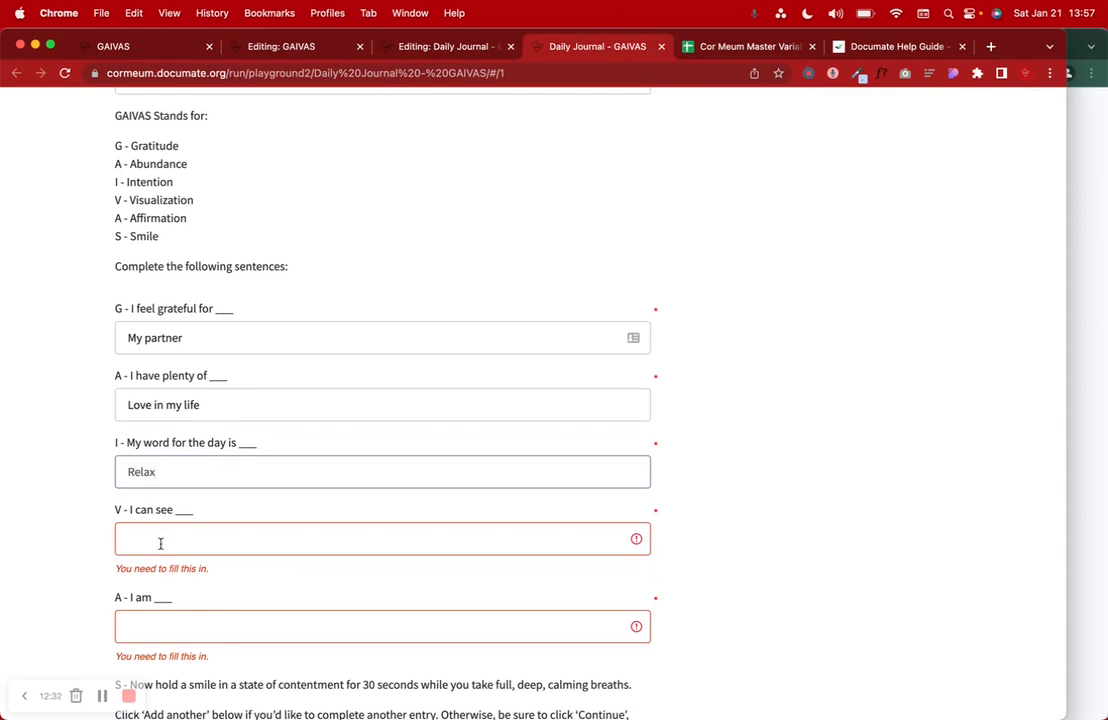
pyautogui.click(160, 543)
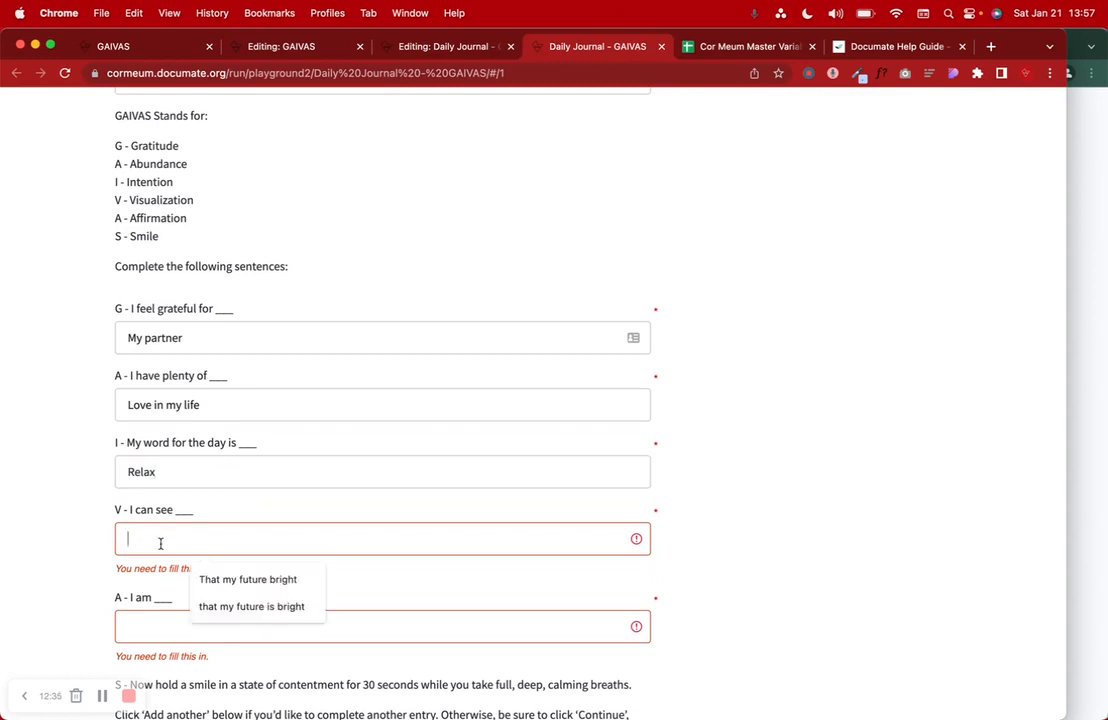
pyautogui.write('How taking')
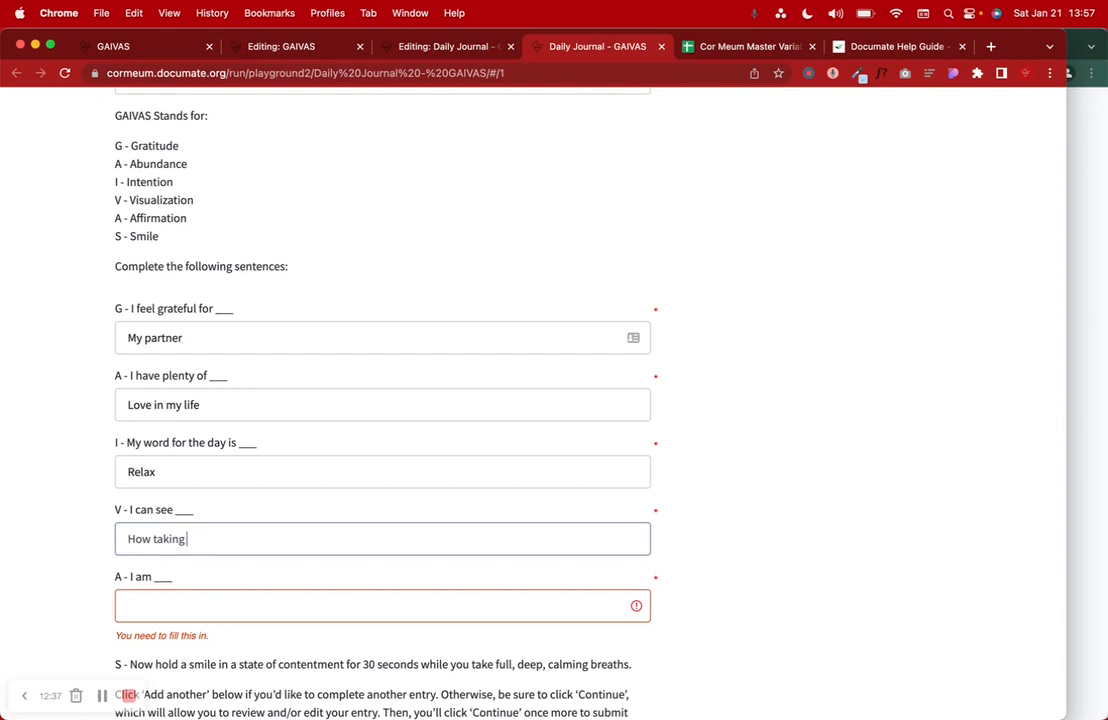
pyautogui.write(' care of myself gives me')
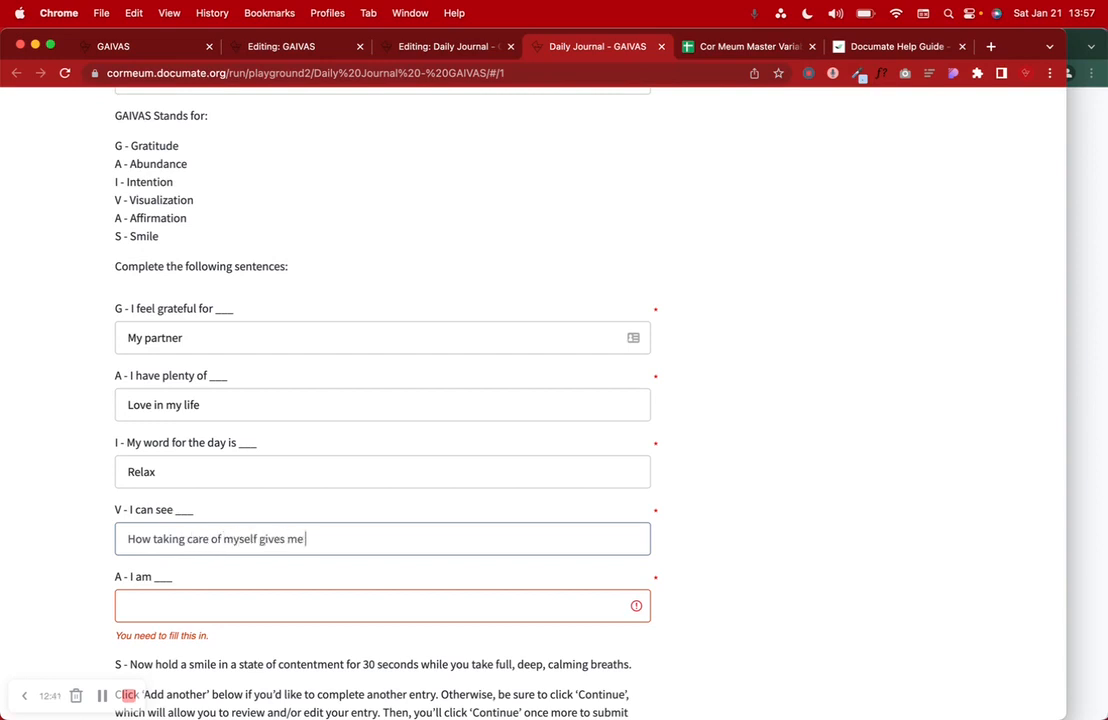
pyautogui.write(' strength')
pyautogui.click(125, 598)
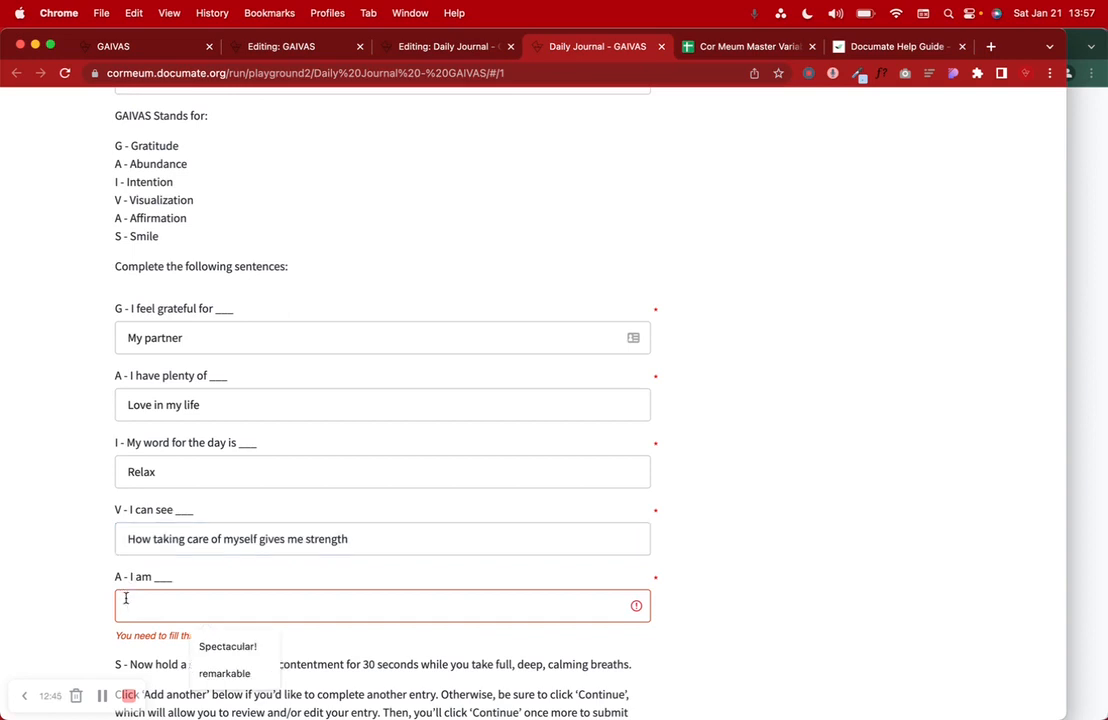
pyautogui.write('Content')
# - Test Add another by adding a second journal entry, then delete it
pyautogui.scroll(-4, 125, 598)
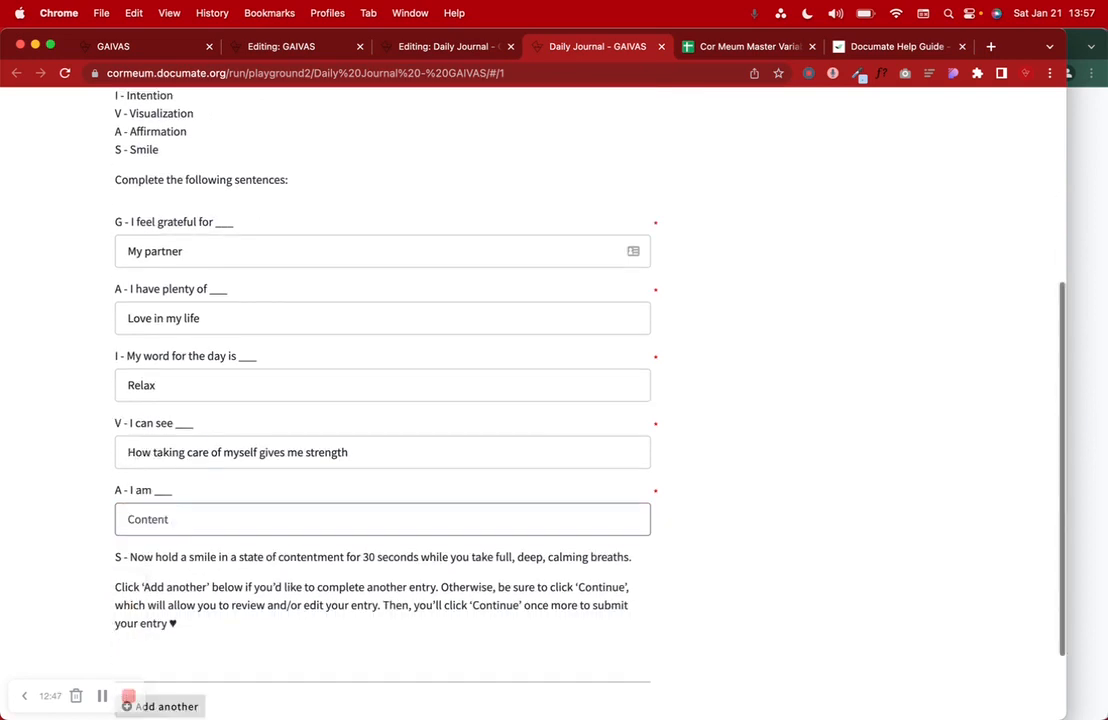
pyautogui.click(153, 601)
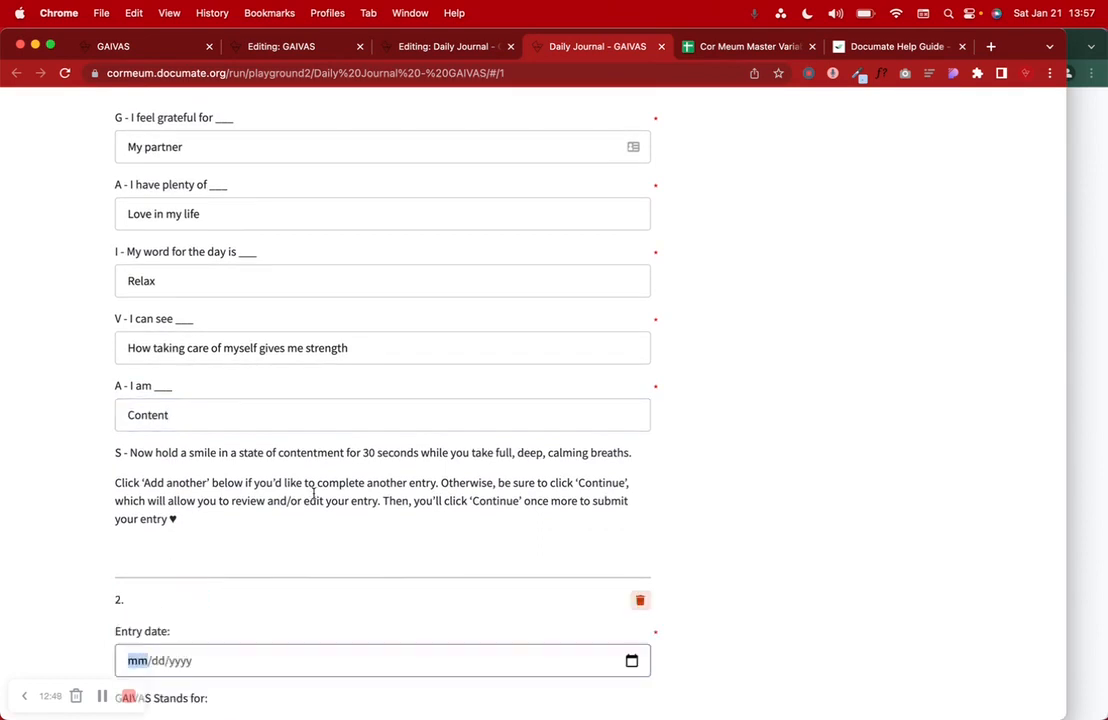
pyautogui.scroll(-7, 313, 493)
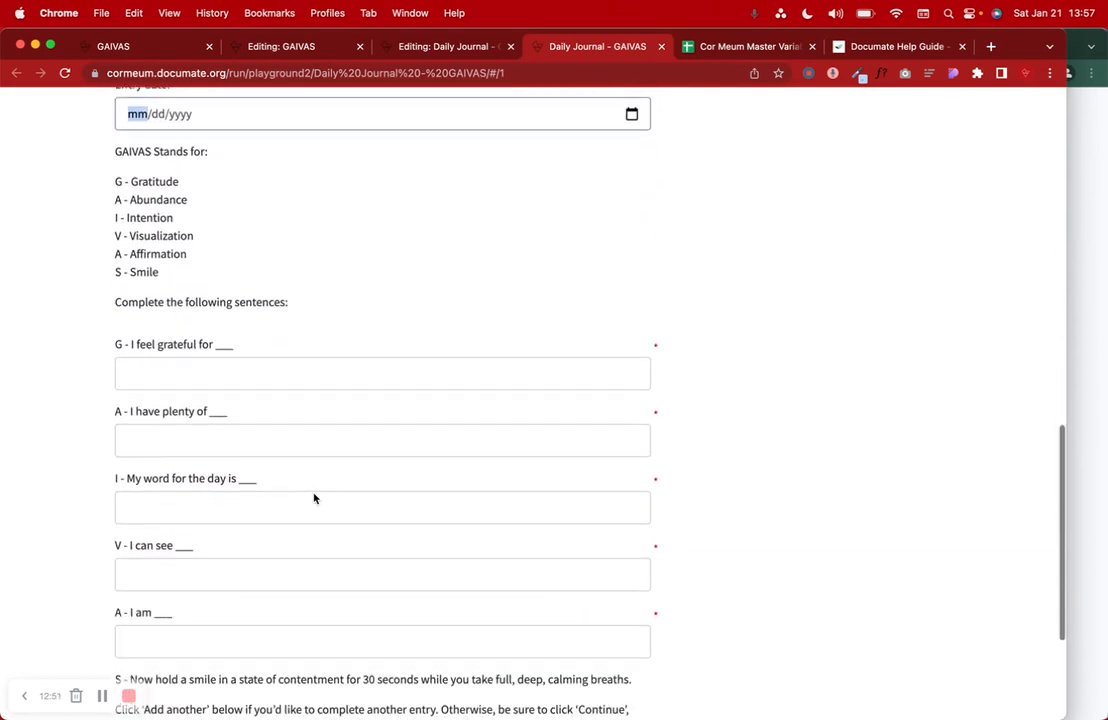
pyautogui.scroll(7, 313, 493)
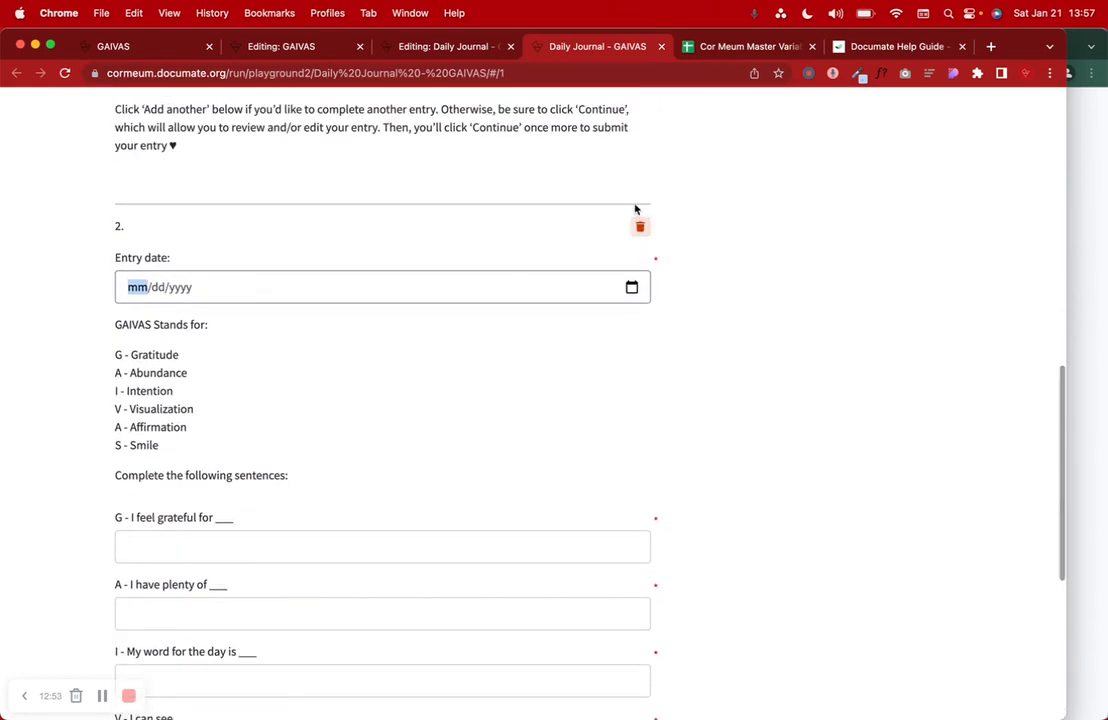
pyautogui.click(640, 229)
pyautogui.scroll(9, 618, 319)
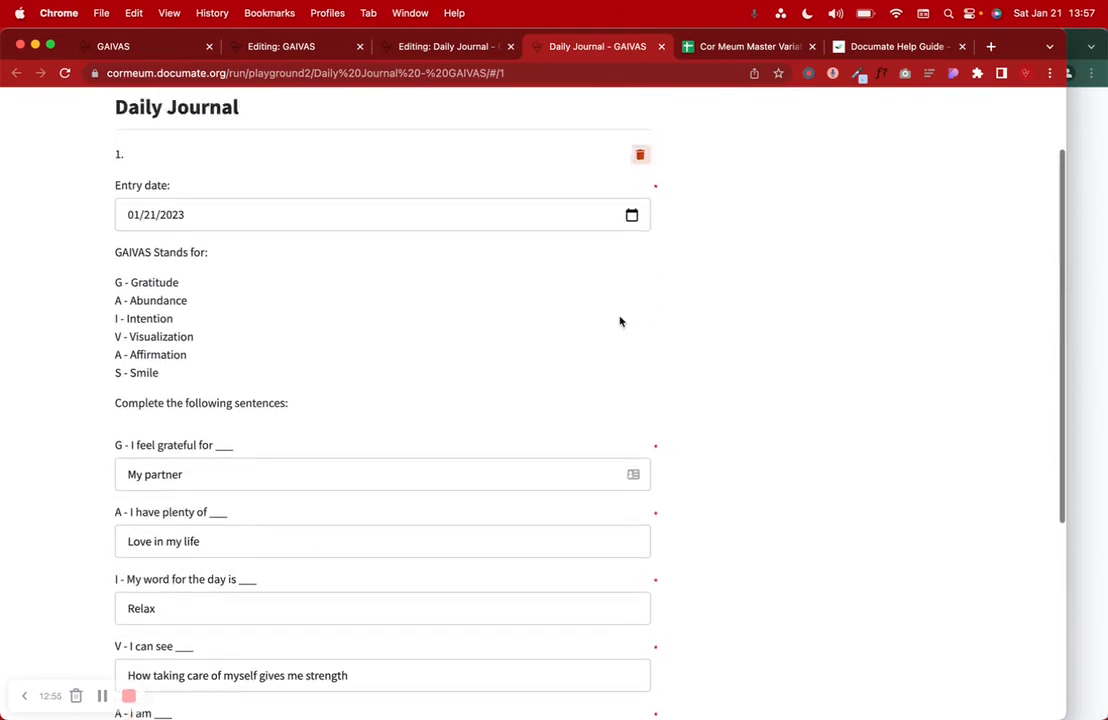
# - Return to the Daily Journal workflow editor and save the workflow
pyautogui.click(460, 47)
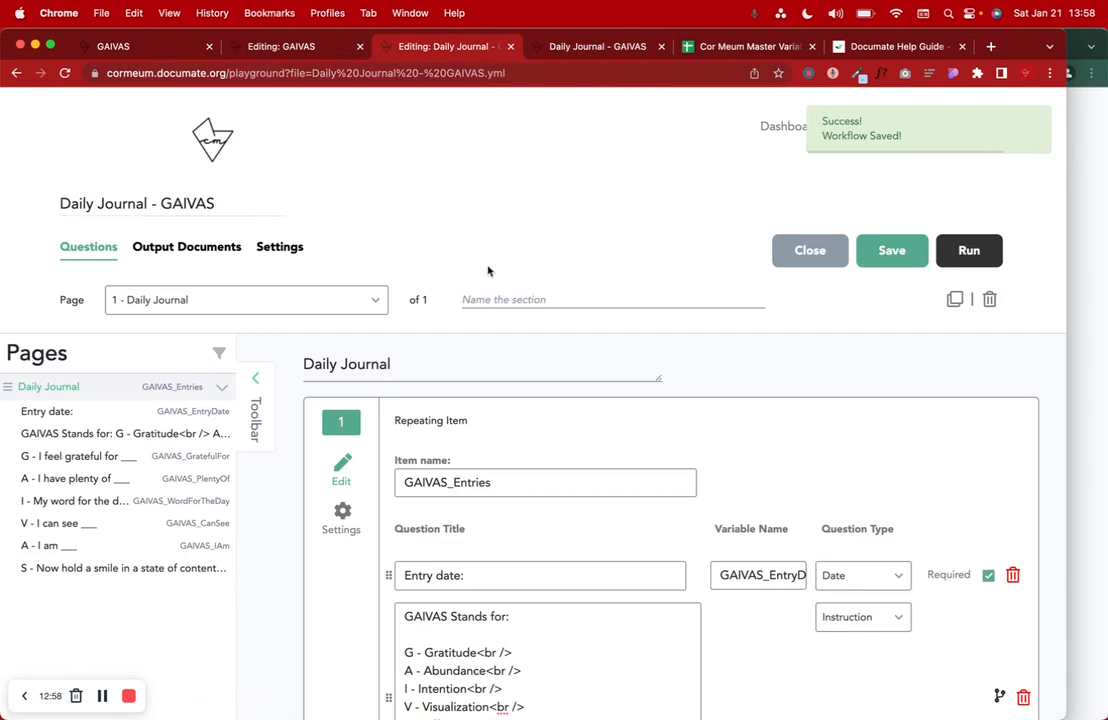
pyautogui.scroll(-10, 488, 285)
pyautogui.scroll(10, 488, 292)
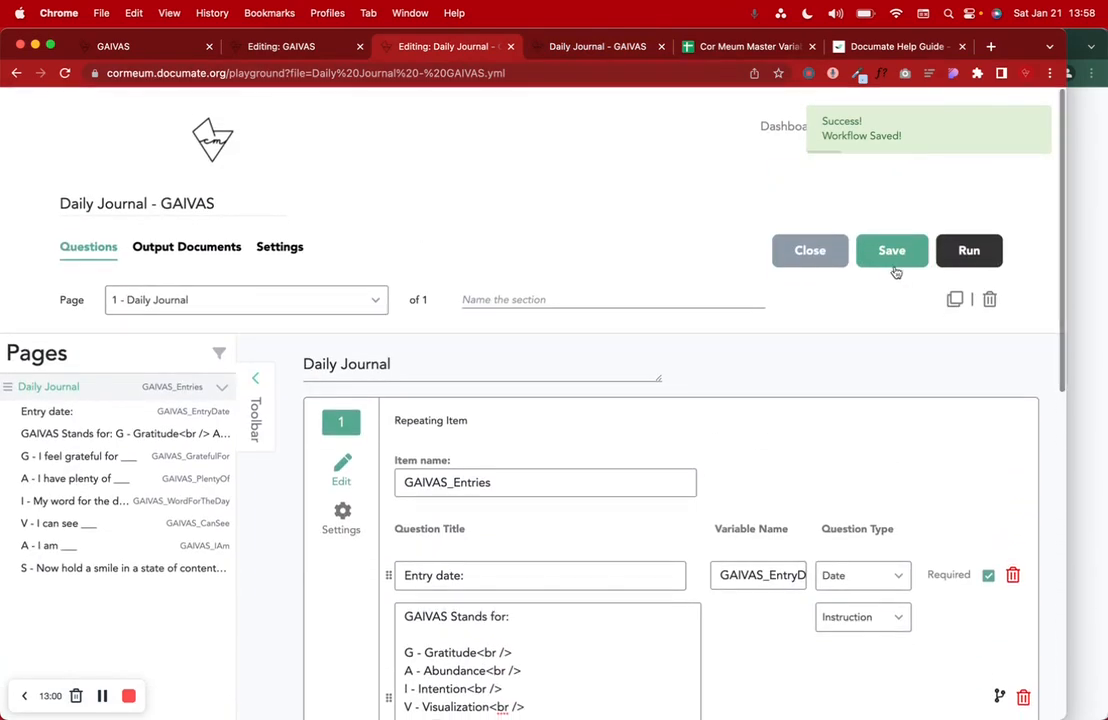
pyautogui.click(892, 262)
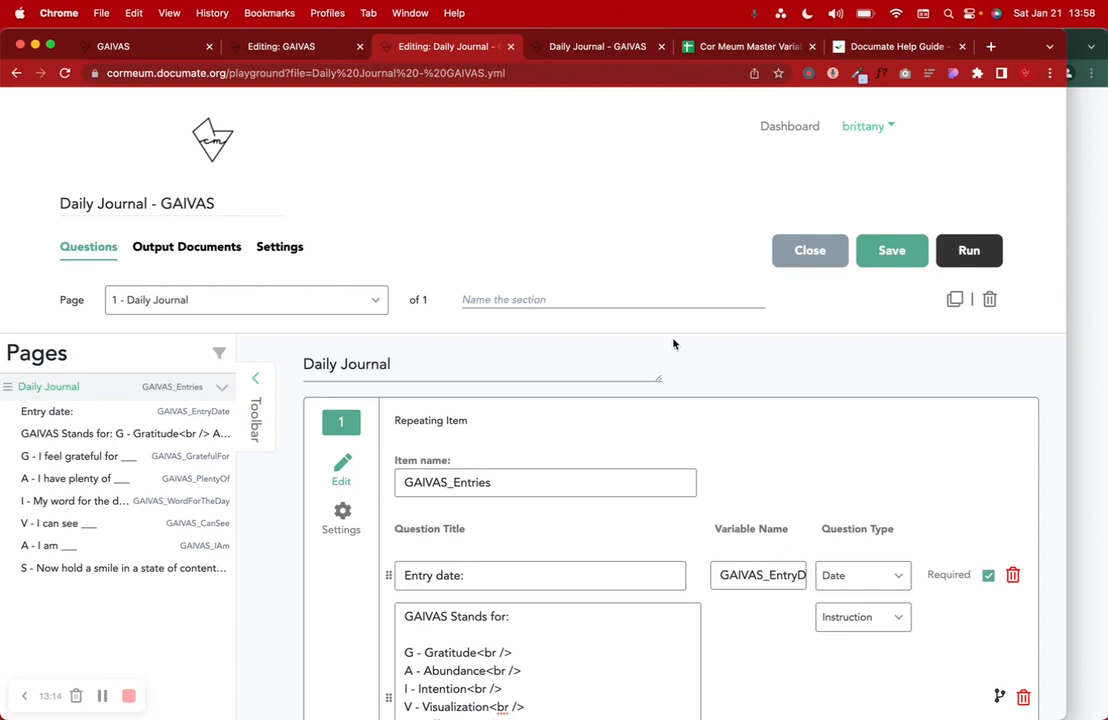
# - Enable Skip Final Review Page in the workflow's General settings
pyautogui.click(281, 250)
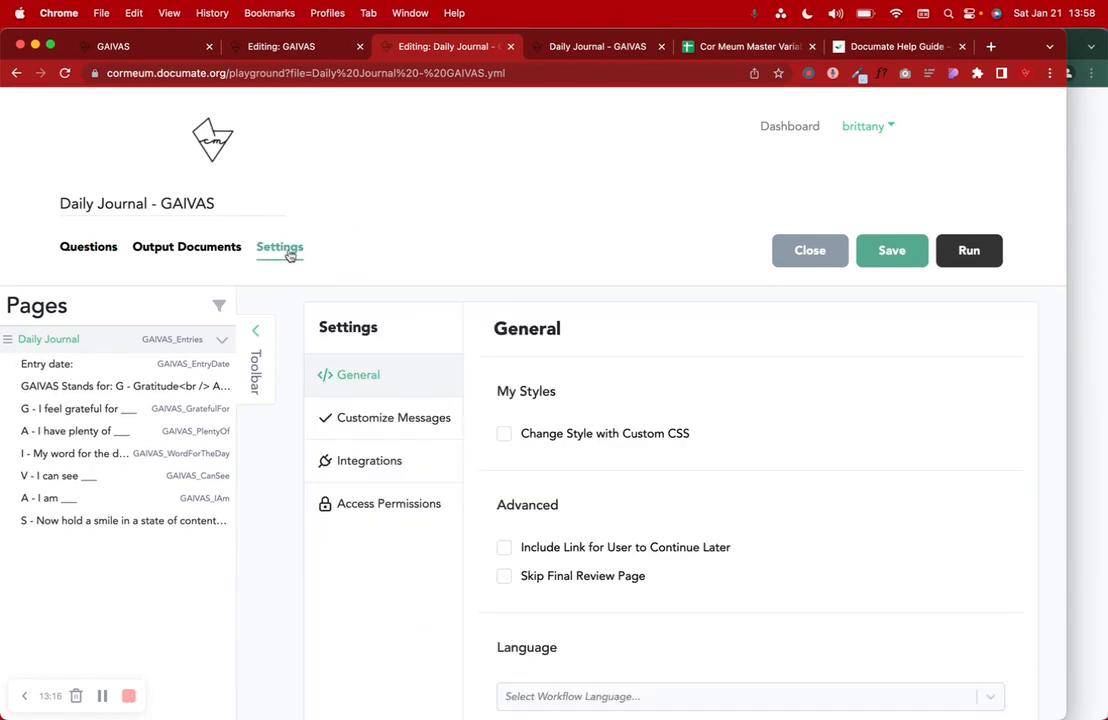
pyautogui.click(505, 576)
pyautogui.click(506, 578)
# - Browse the workflow language list without changing it, then display the Access Permissions settings
pyautogui.click(102, 697)
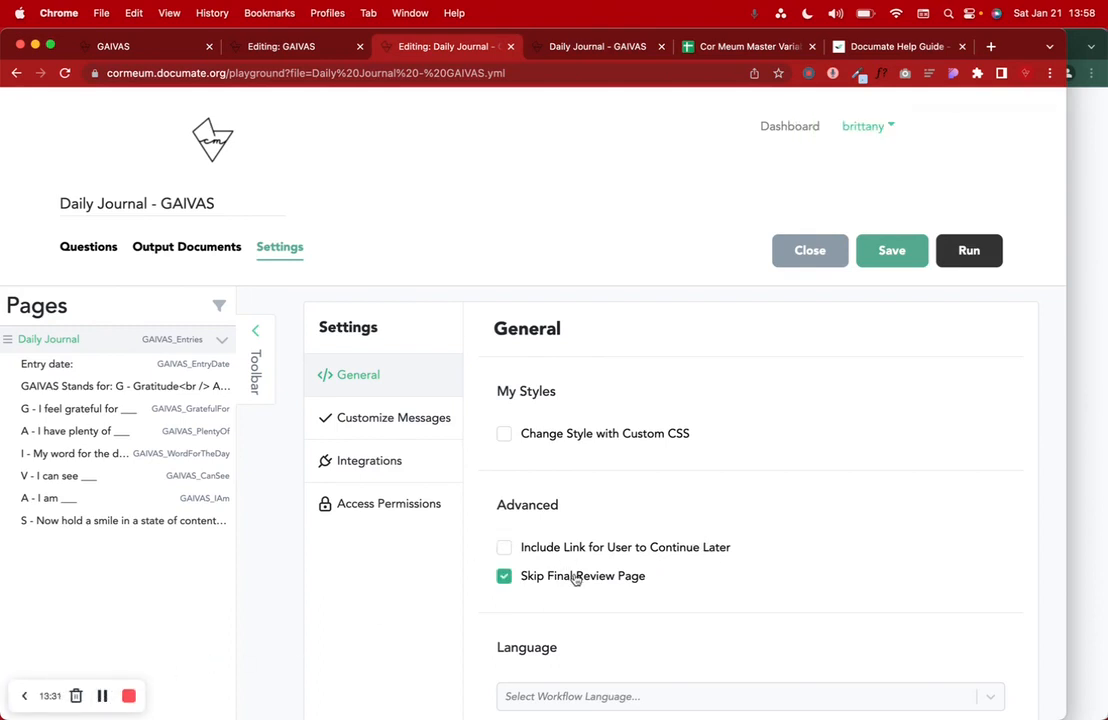
pyautogui.scroll(-2, 588, 578)
pyautogui.click(590, 577)
pyautogui.scroll(-1, 453, 507)
pyautogui.click(453, 538)
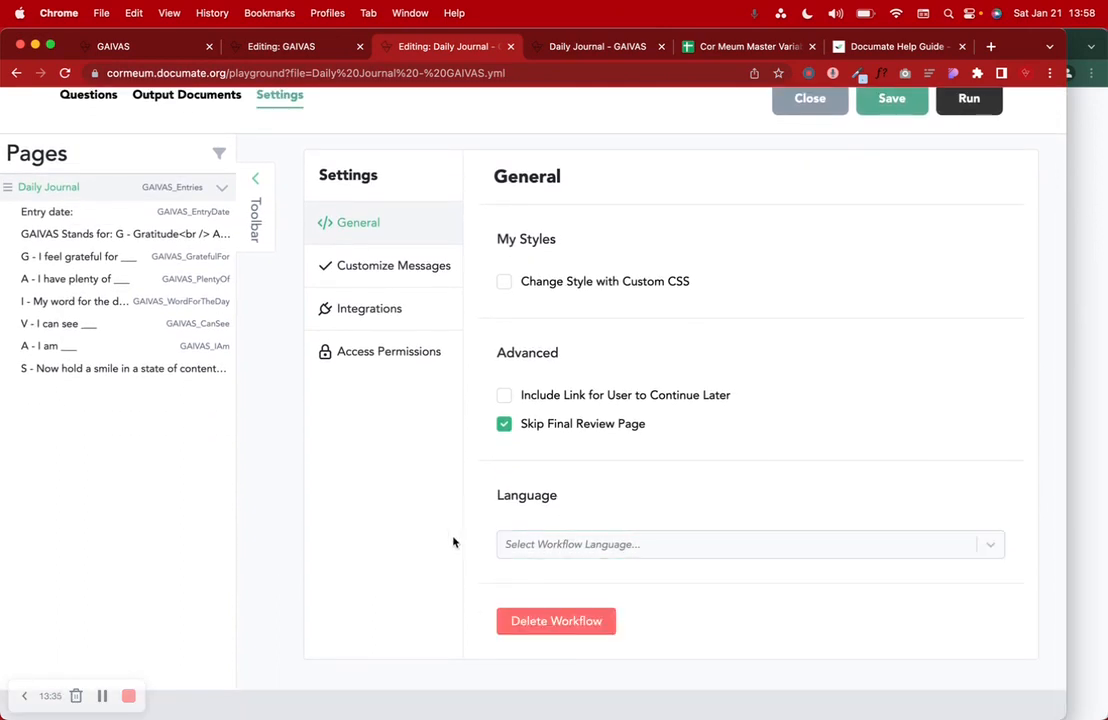
pyautogui.click(546, 535)
pyautogui.scroll(-3, 565, 610)
pyautogui.scroll(-3, 565, 610)
pyautogui.scroll(3, 565, 610)
pyautogui.scroll(3, 565, 610)
pyautogui.click(455, 502)
pyautogui.scroll(2, 504, 376)
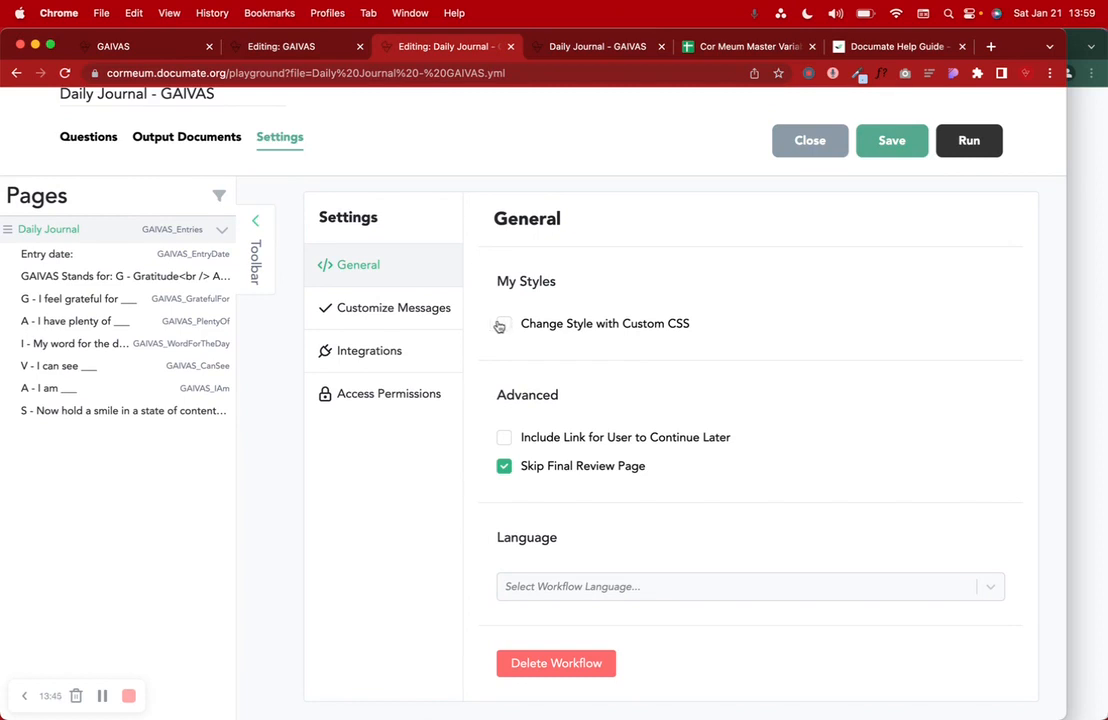
pyautogui.click(415, 398)
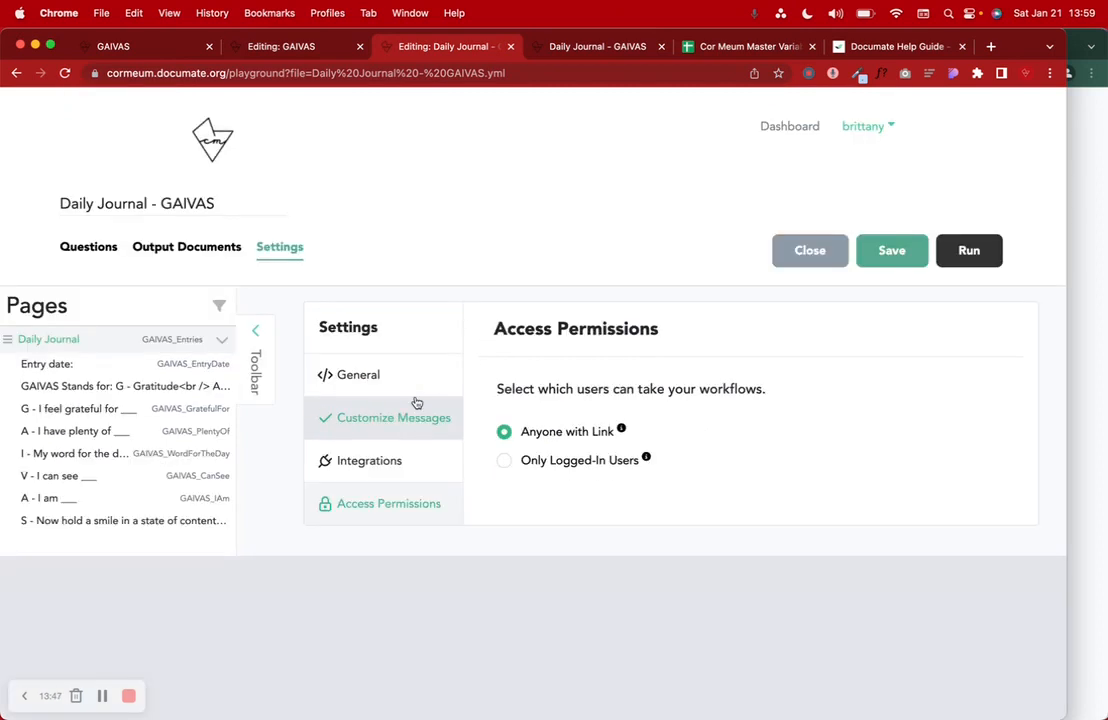
# - Switch access from Anyone with Link to Only Logged-In Users and save Daily Journal - GAIVAS
pyautogui.click(541, 460)
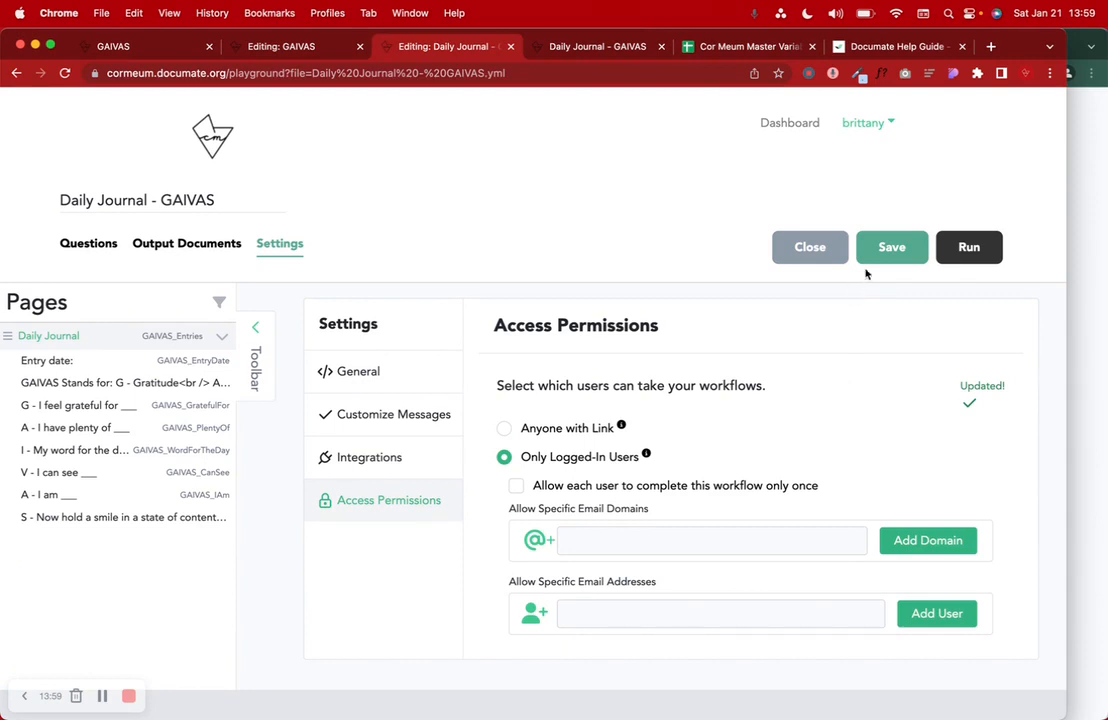
pyautogui.click(891, 247)
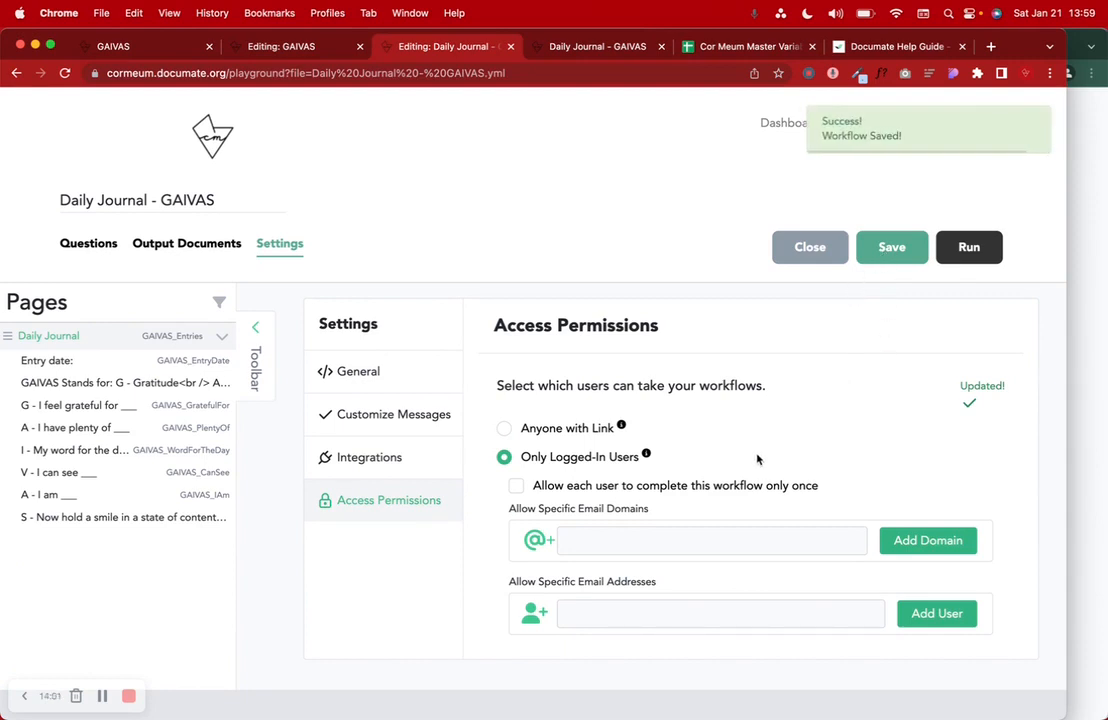
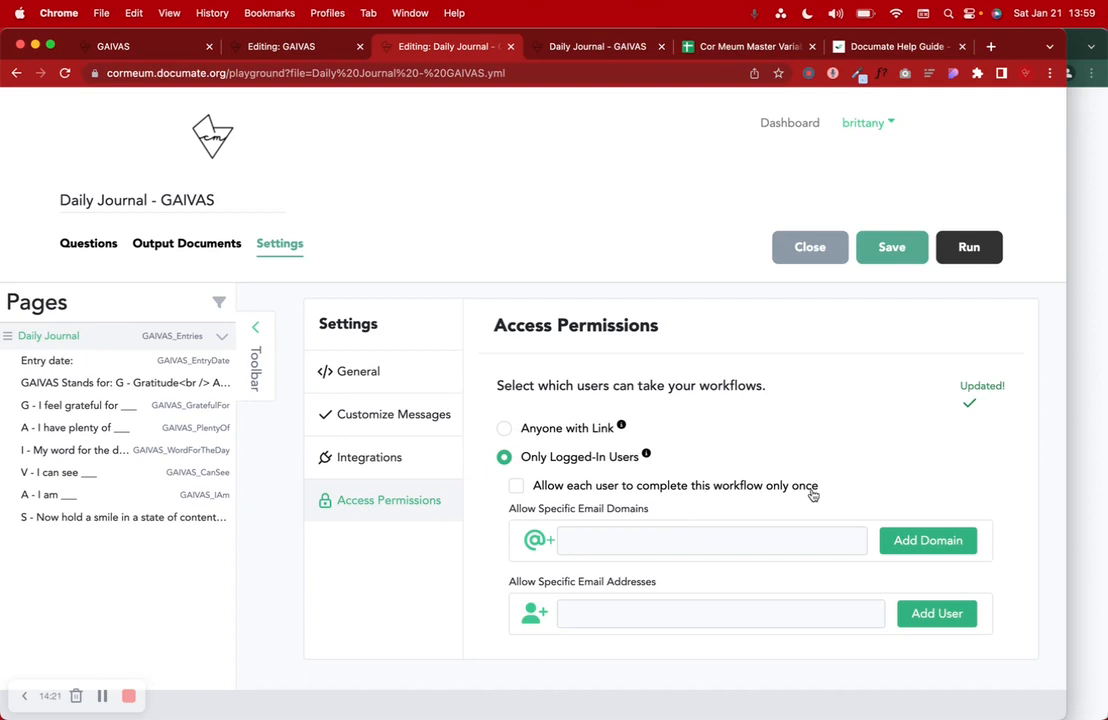
# - Highlight the Email Domains and Email Addresses labels, then go through Integrations to Customize Messages
pyautogui.moveTo(578, 509); pyautogui.dragTo(667, 512)
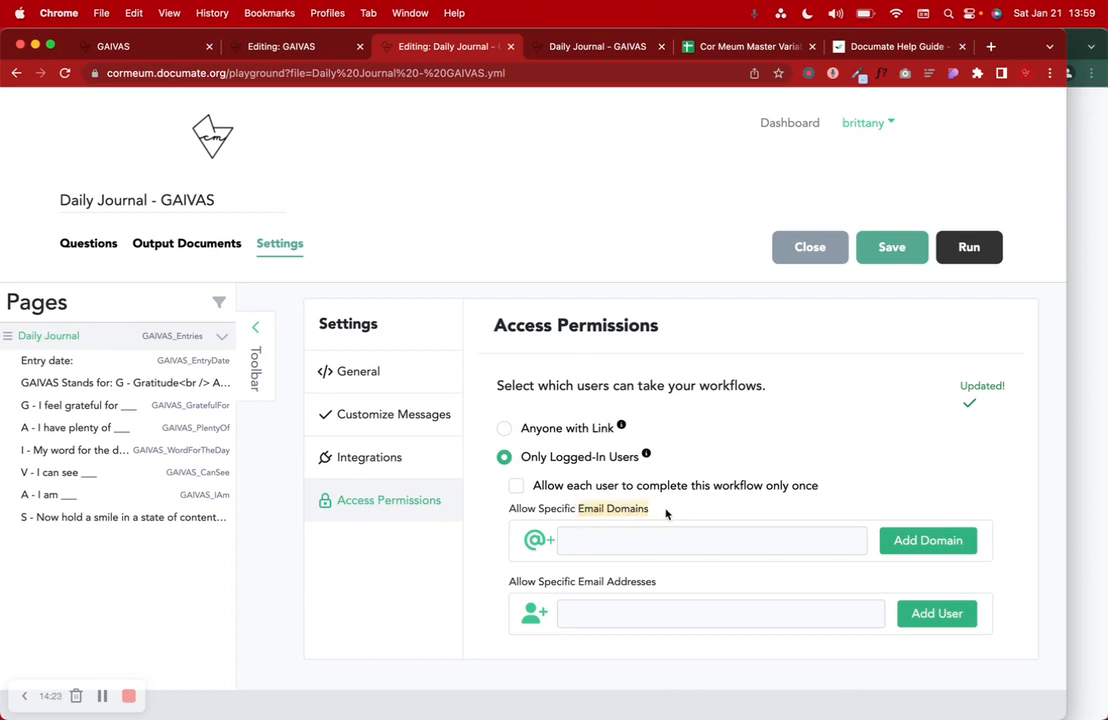
pyautogui.moveTo(561, 582); pyautogui.dragTo(648, 583)
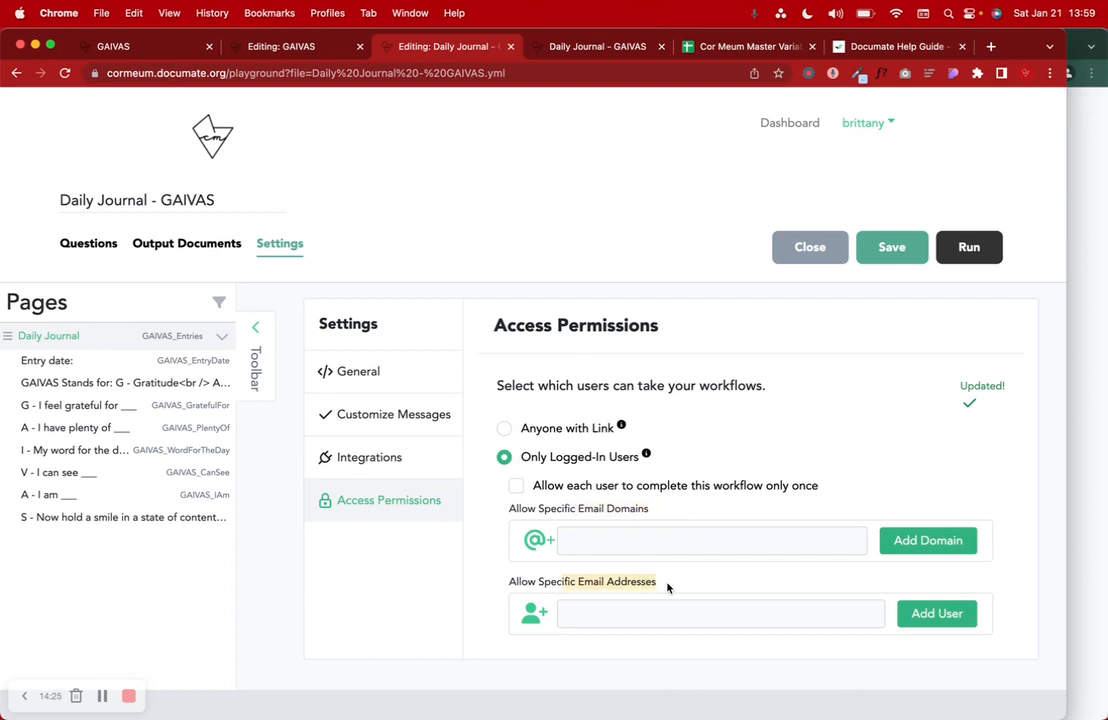
pyautogui.click(400, 462)
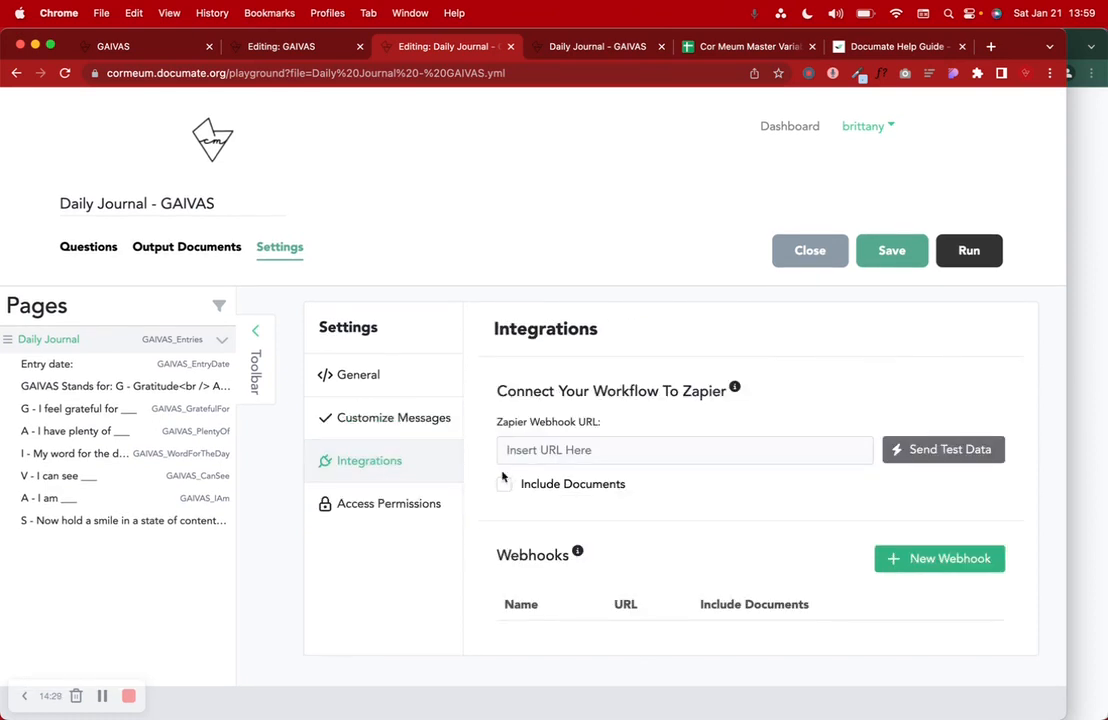
pyautogui.click(386, 431)
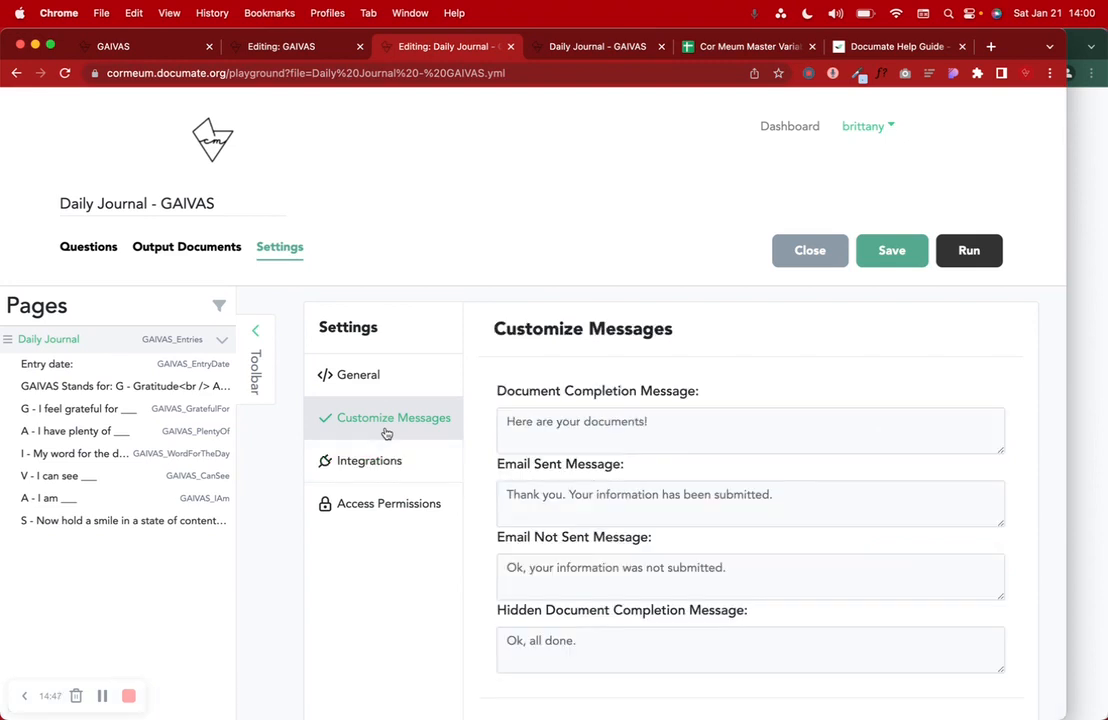
# - Replace the completion message 'Here are your documents!' with 'Great job today! See you tomorrow :)'
pyautogui.tripleClick(586, 421)
pyautogui.write('Thank')
pyautogui.press('BackSpace')
pyautogui.press('BackSpace')
pyautogui.press('BackSpace')
pyautogui.press('BackSpace')
pyautogui.press('BackSpace')
pyautogui.write('Great job today!')
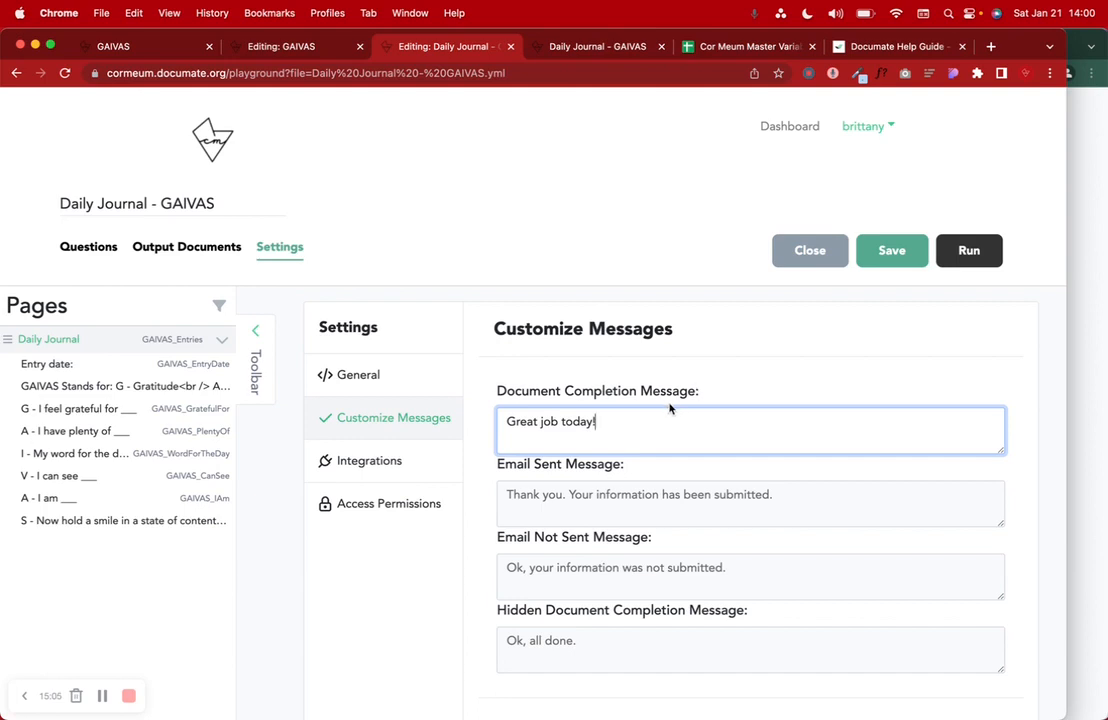
pyautogui.write('See you tomorrow :)')
pyautogui.click(780, 210)
# - Reload the running Daily Journal form to check for the new changes
pyautogui.click(551, 47)
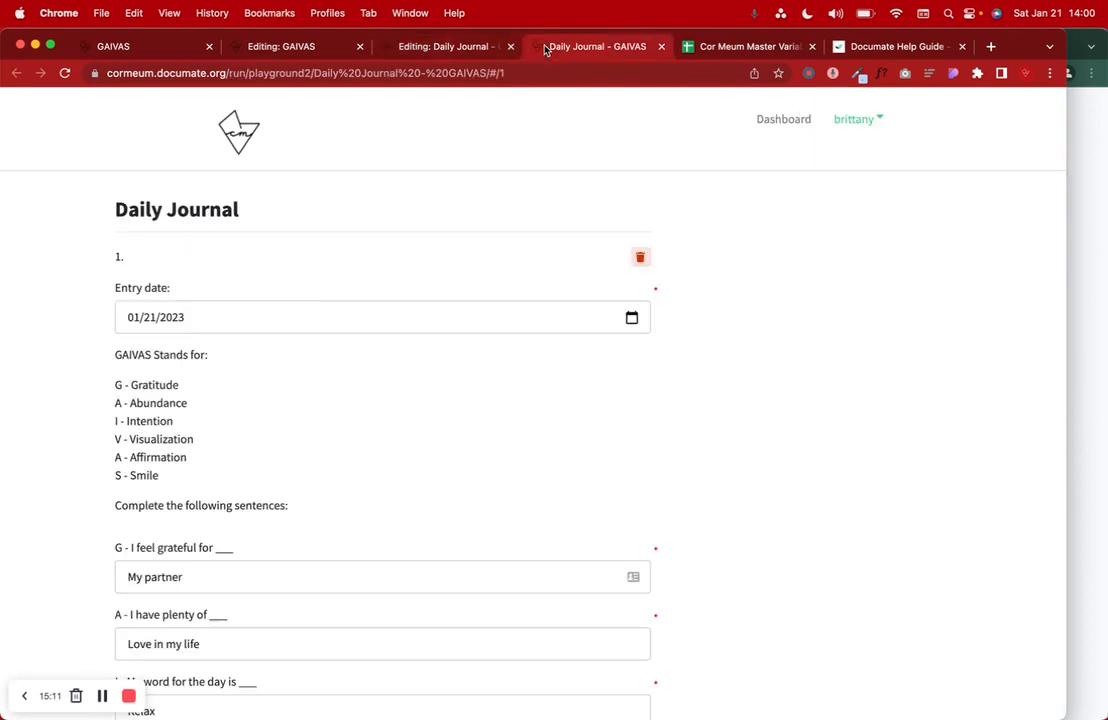
pyautogui.click(65, 74)
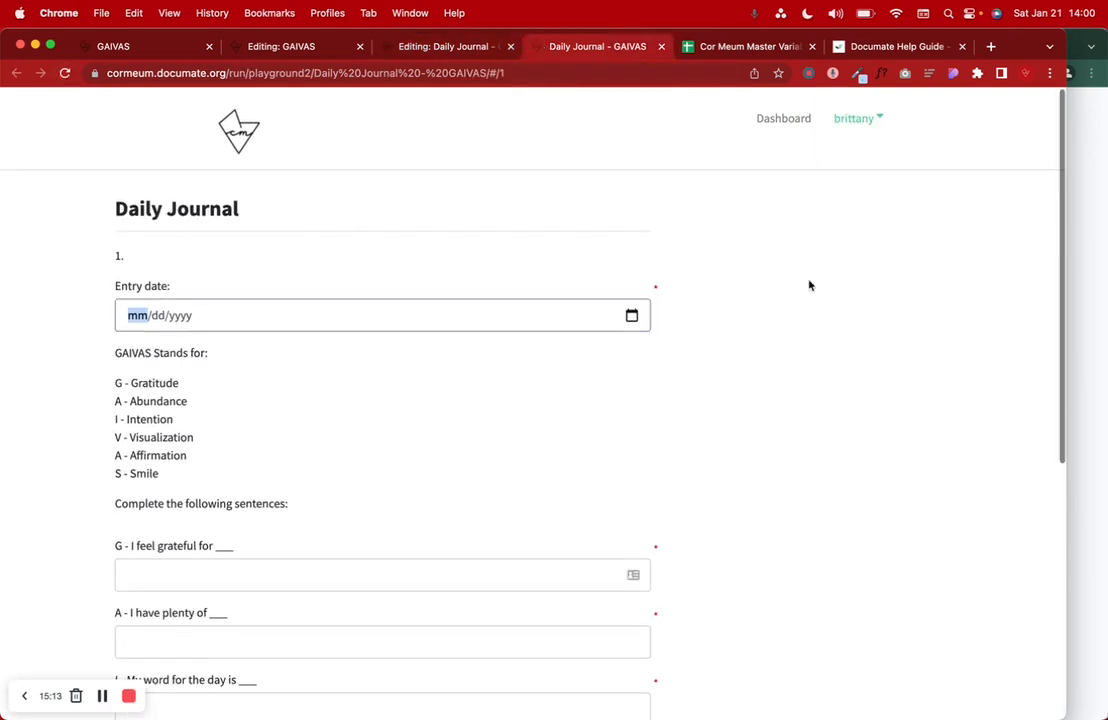
pyautogui.scroll(-10, 579, 396)
pyautogui.scroll(10, 579, 396)
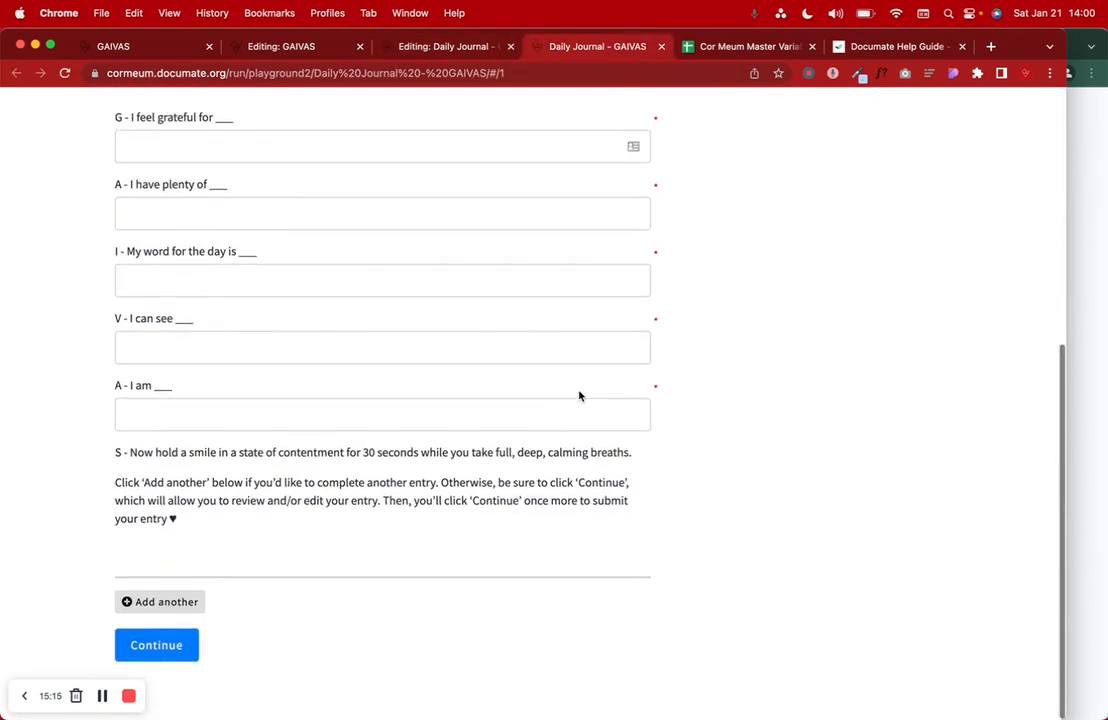
# - Back in the editor, browse the General, Output Documents and Questions sections
pyautogui.click(430, 48)
pyautogui.scroll(-2, 443, 366)
pyautogui.click(386, 289)
pyautogui.scroll(2, 383, 289)
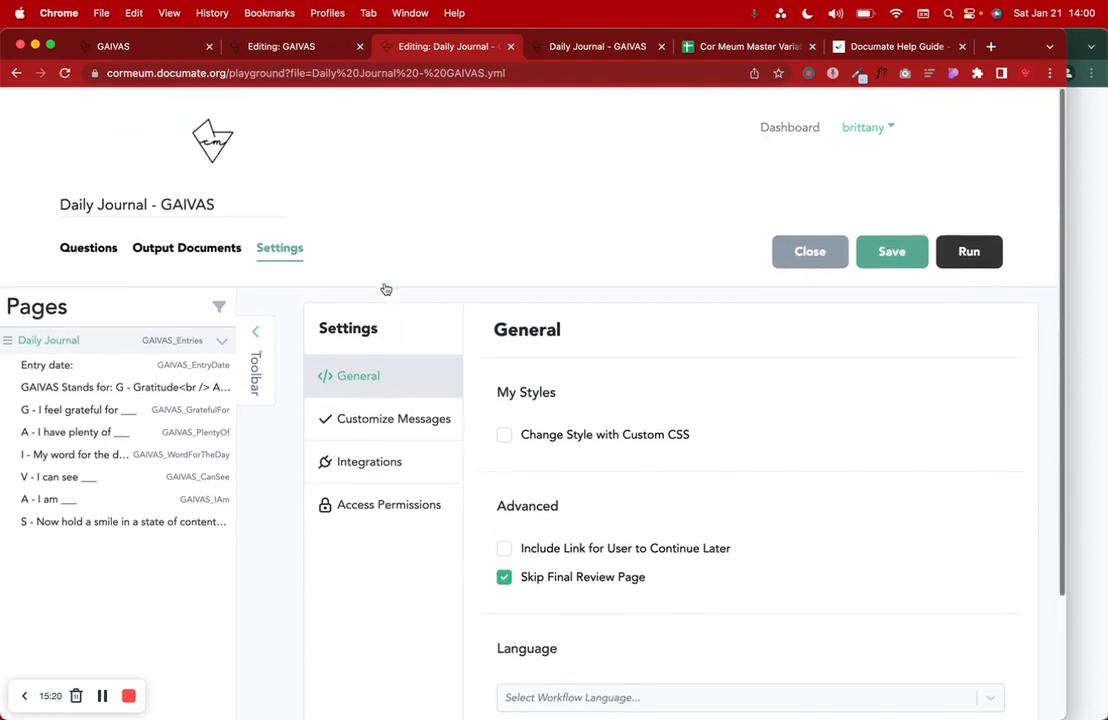
pyautogui.click(186, 250)
pyautogui.click(76, 248)
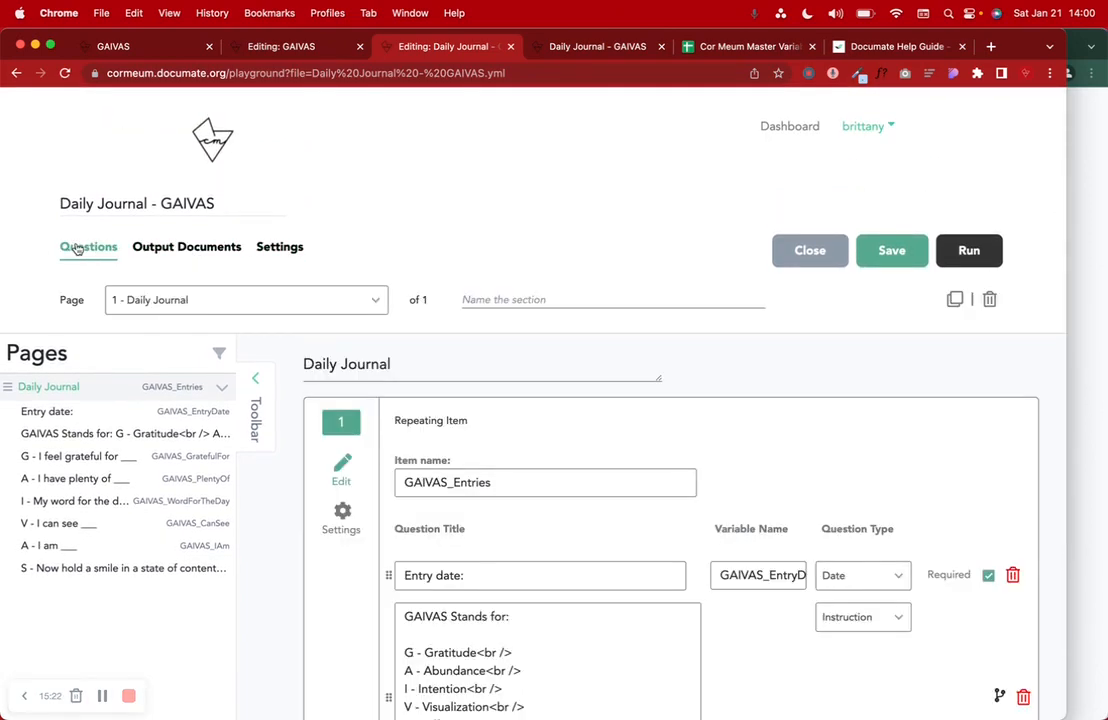
pyautogui.scroll(-8, 474, 540)
pyautogui.scroll(10, 476, 536)
# - Save the Daily Journal - GAIVAS workflow and return to the running form
pyautogui.click(889, 258)
pyautogui.scroll(-5, 740, 487)
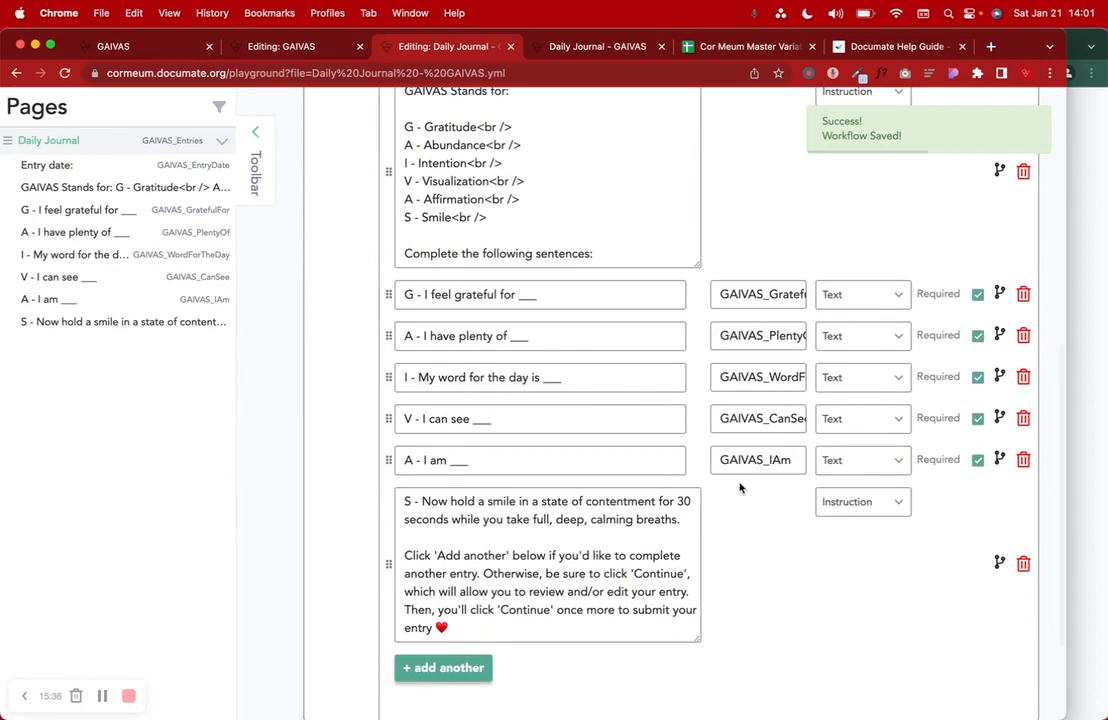
pyautogui.scroll(-2, 740, 487)
pyautogui.scroll(10, 740, 487)
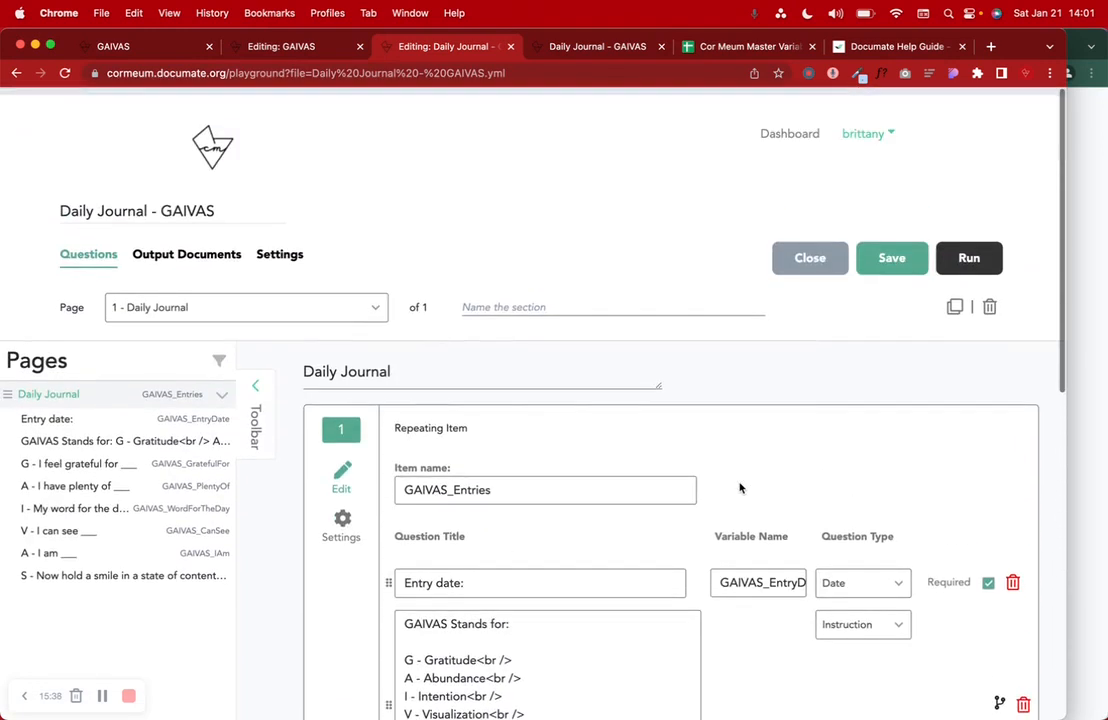
pyautogui.click(548, 52)
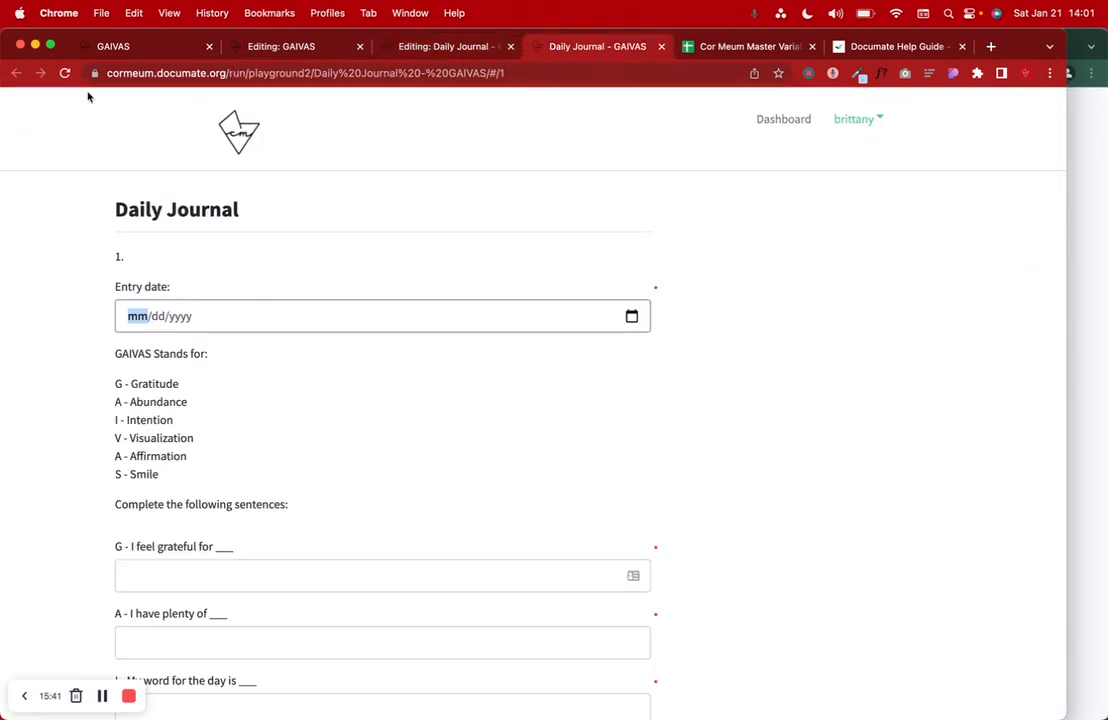
pyautogui.click(65, 73)
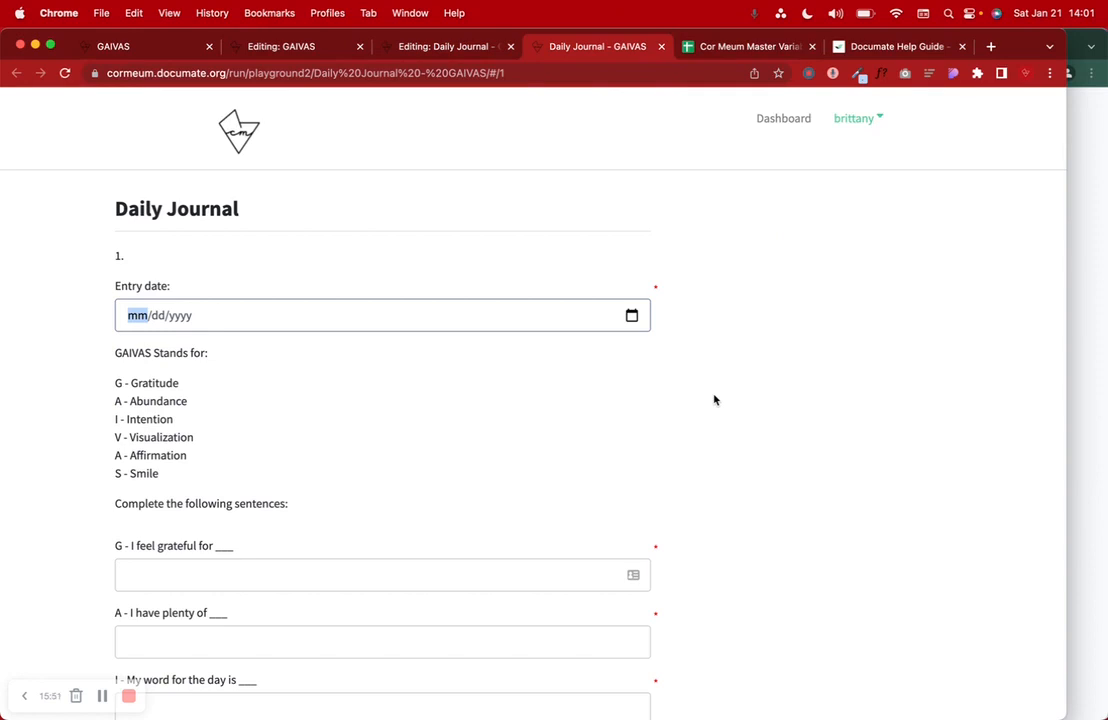
pyautogui.scroll(-2, 714, 400)
pyautogui.scroll(-1, 714, 400)
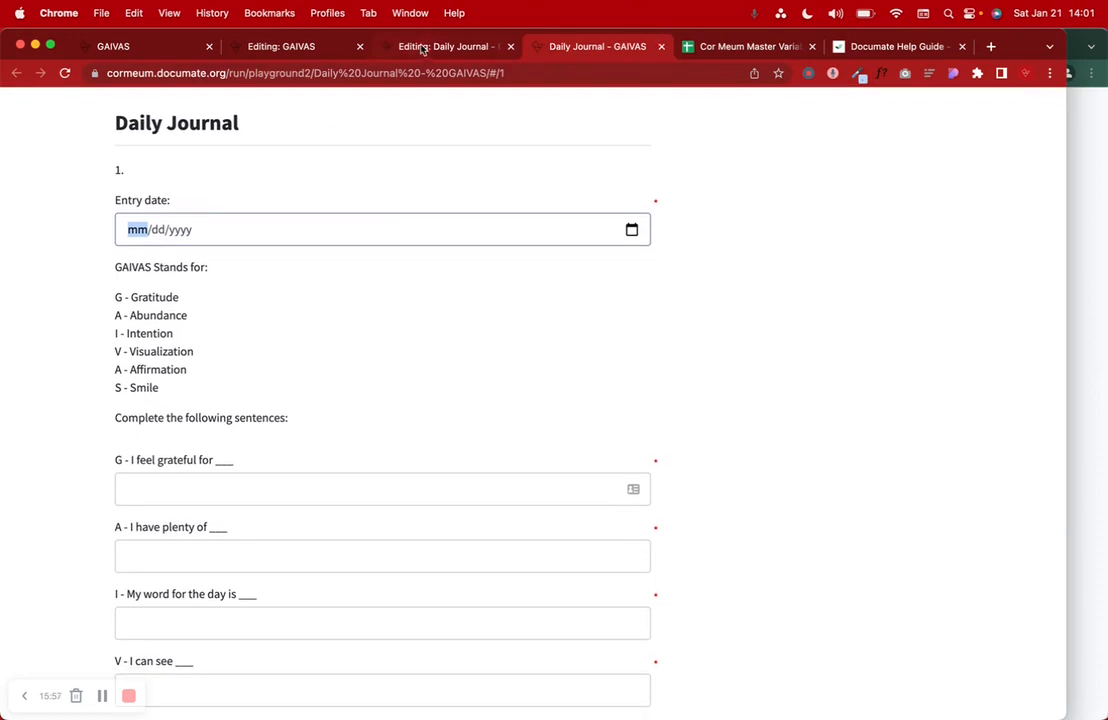
pyautogui.click(888, 44)
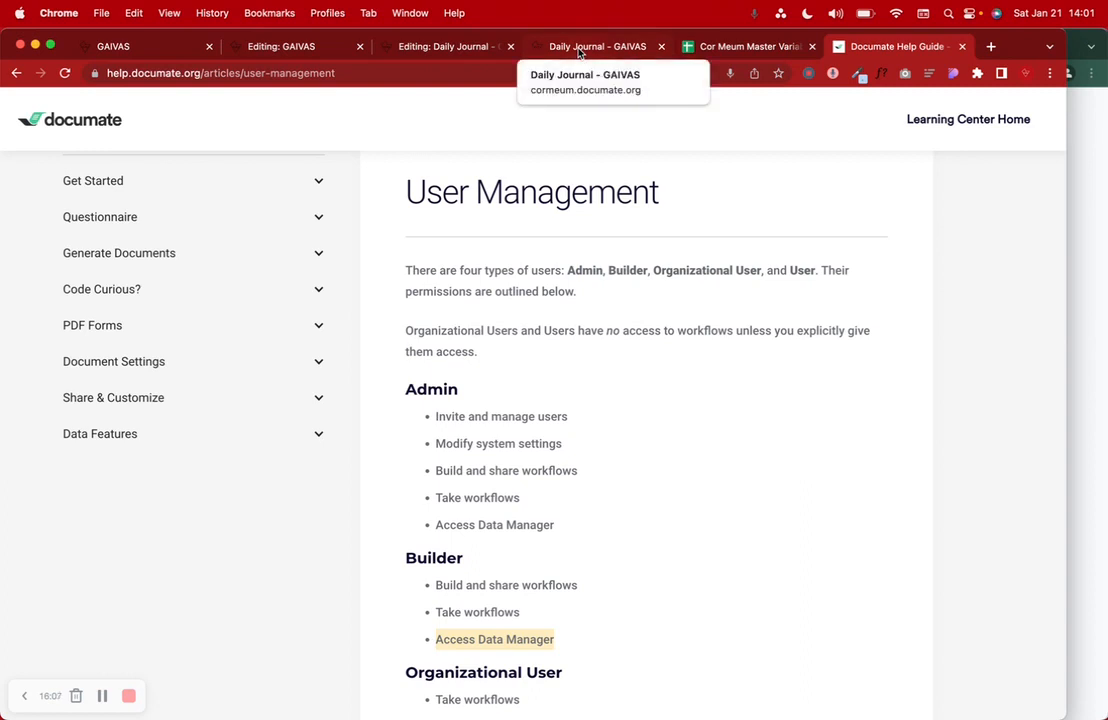
pyautogui.click(578, 52)
pyautogui.scroll(2, 643, 292)
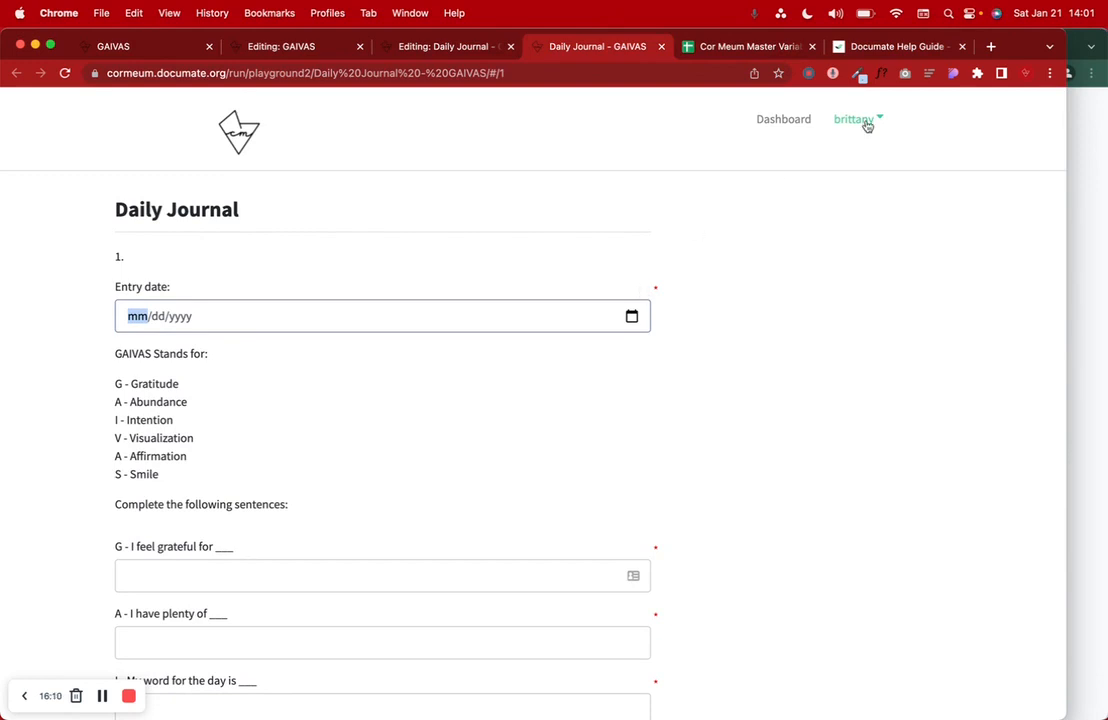
pyautogui.scroll(-1, 211, 188)
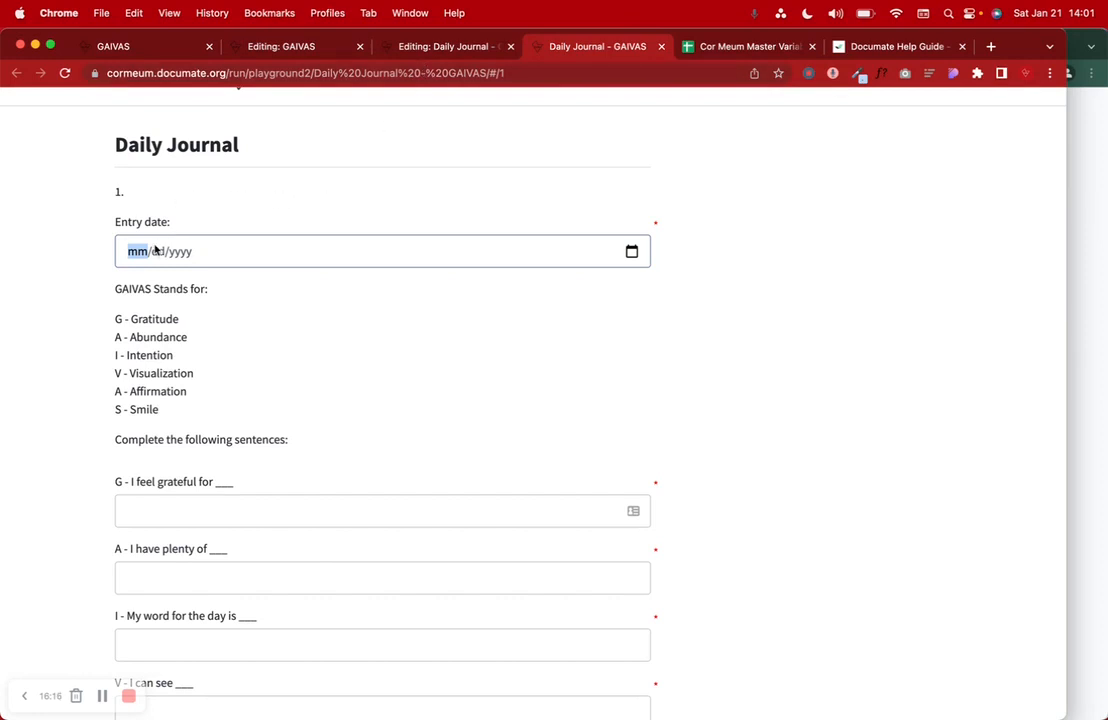
# - Set the entry date to 01/21/2023 and highlight the GAIVAS explanation
pyautogui.click(630, 251)
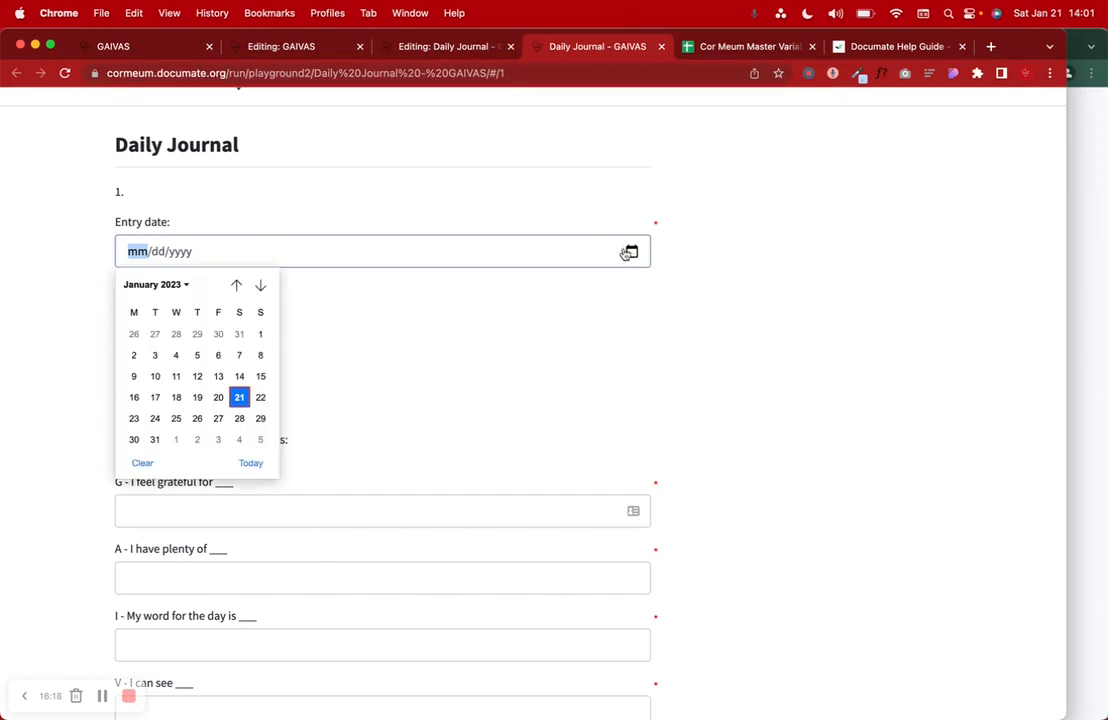
pyautogui.click(239, 398)
pyautogui.scroll(-3, 241, 406)
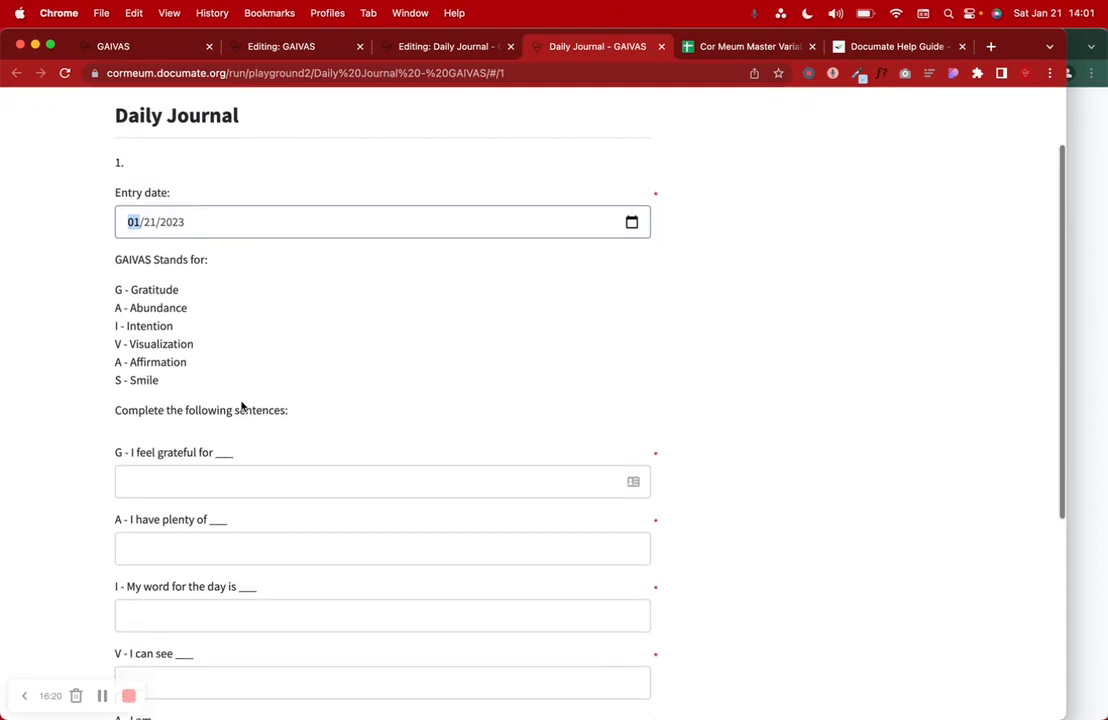
pyautogui.moveTo(124, 184); pyautogui.dragTo(178, 287)
pyautogui.scroll(-3, 172, 338)
# - Answer grateful for 'My partner', plenty of 'Love in my life', word for the day 'Relax and recharge'
pyautogui.click(171, 300)
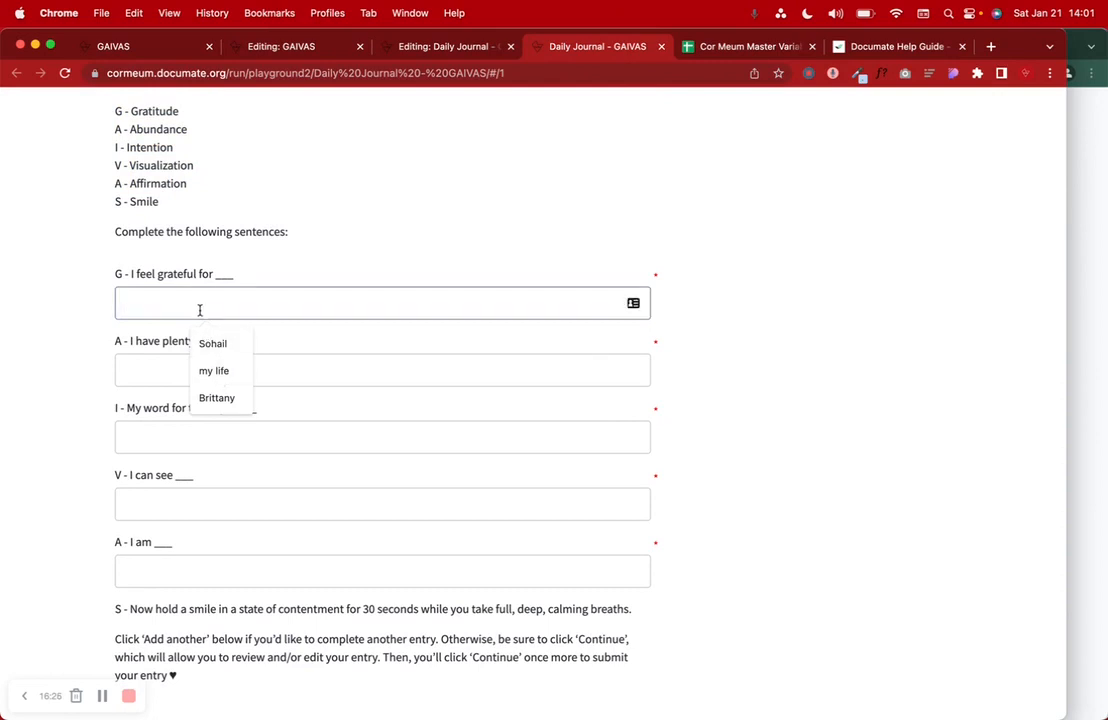
pyautogui.write('My partner')
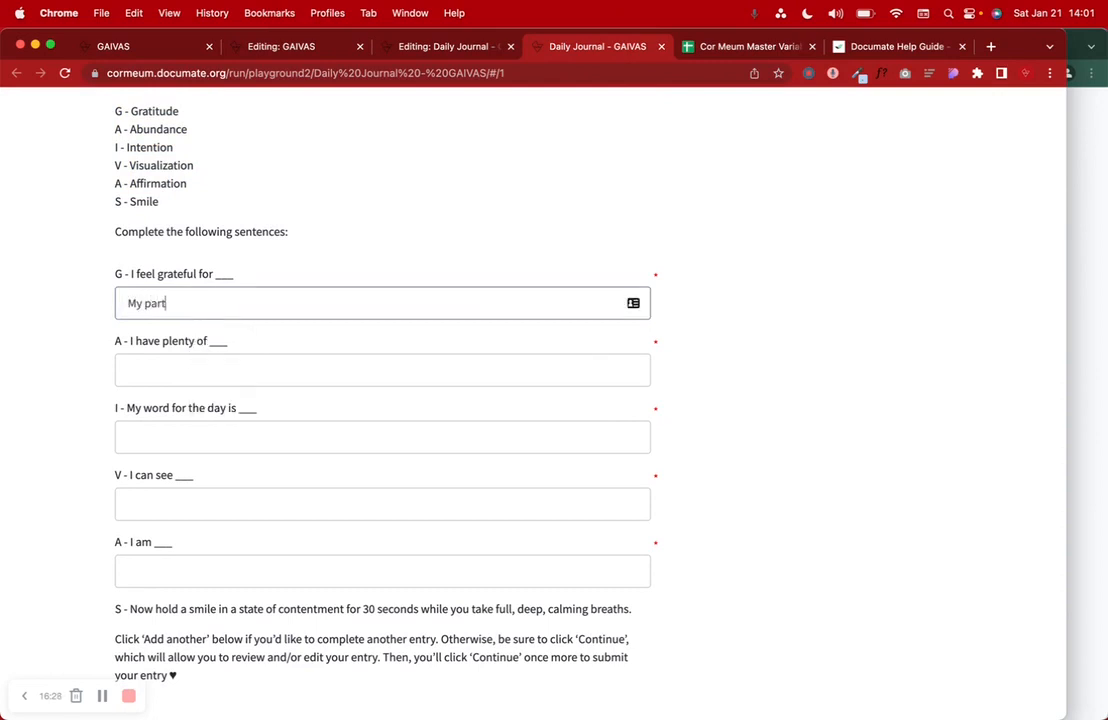
pyautogui.click(185, 372)
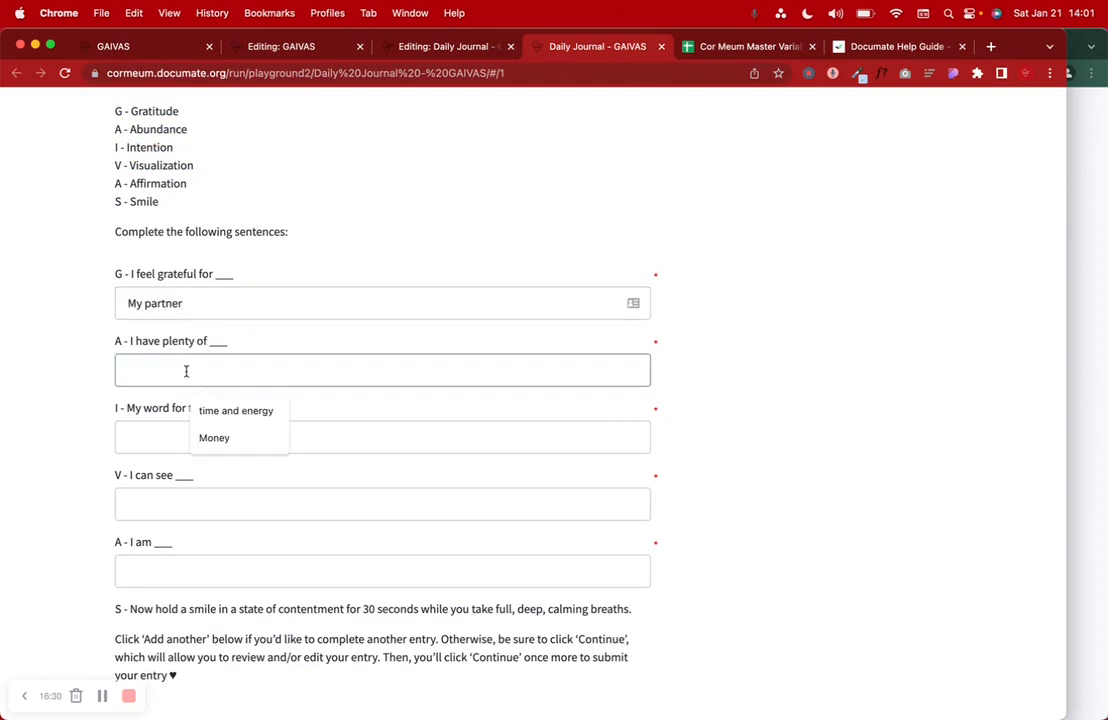
pyautogui.write('Love in')
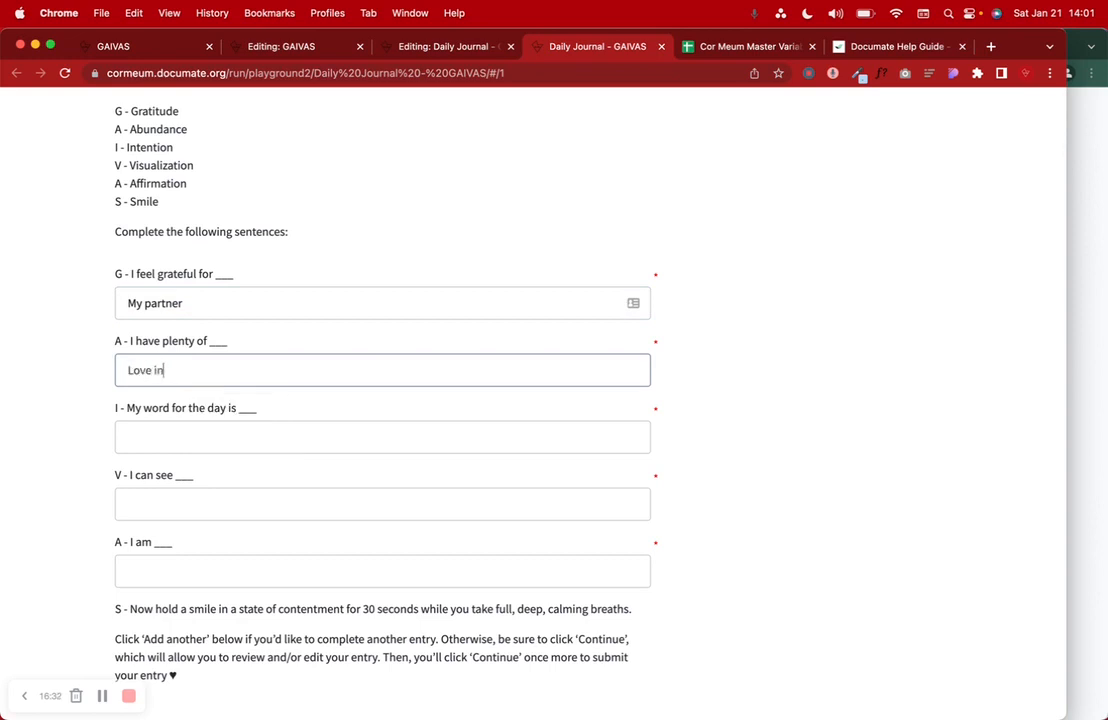
pyautogui.write(' my life')
pyautogui.click(164, 428)
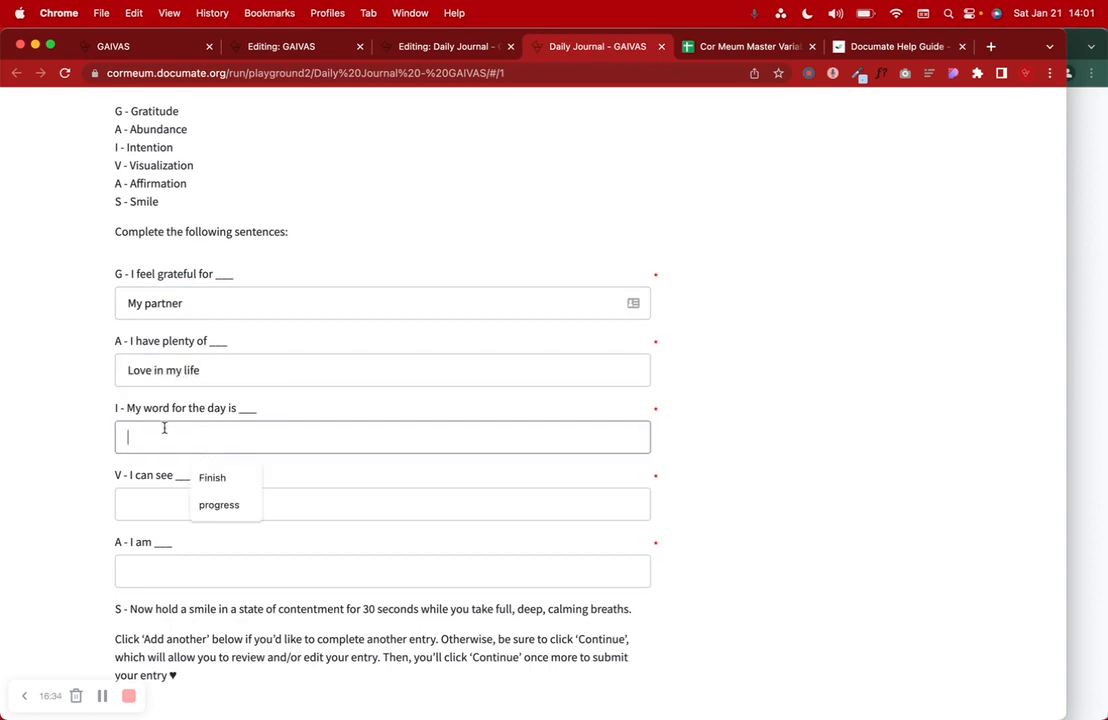
pyautogui.write('Rela')
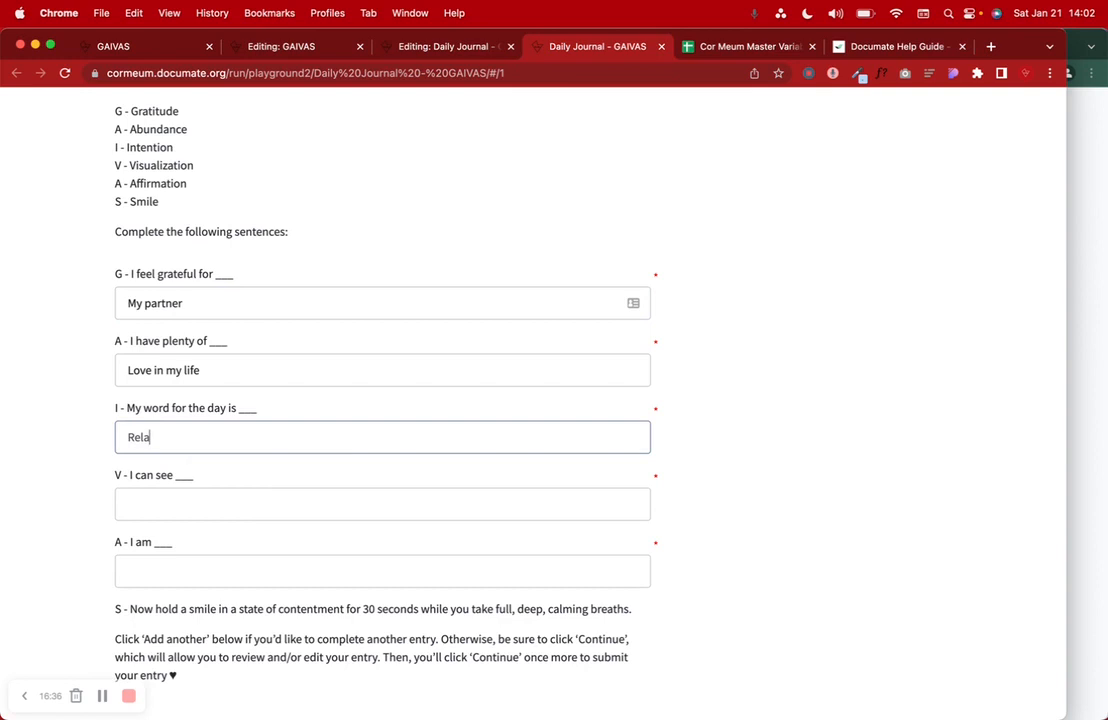
pyautogui.write('x and recharge')
# - Answer I can see 'That taking care of myself helps to have clarity' and I am 'So happy to be out of the house!!'
pyautogui.click(151, 495)
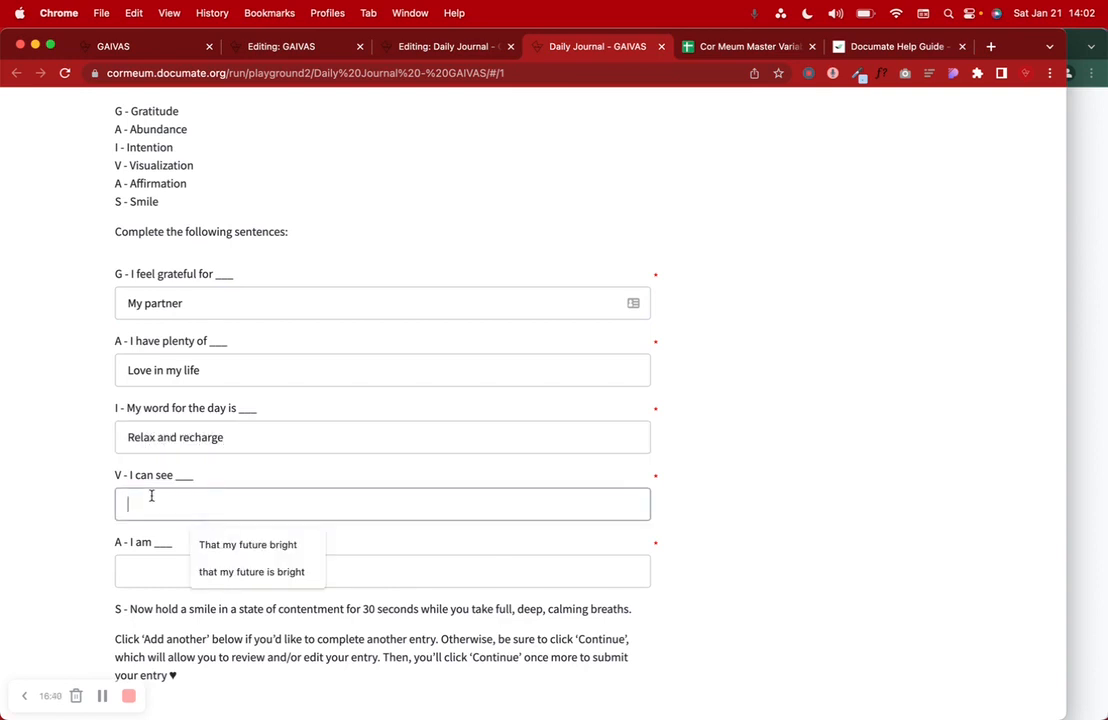
pyautogui.write('That taking')
pyautogui.write(' tar')
pyautogui.press('BackSpace')
pyautogui.press('BackSpace')
pyautogui.press('BackSpace')
pyautogui.write('careof')
pyautogui.press('BackSpace')
pyautogui.press('BackSpace')
pyautogui.write('of myself helps')
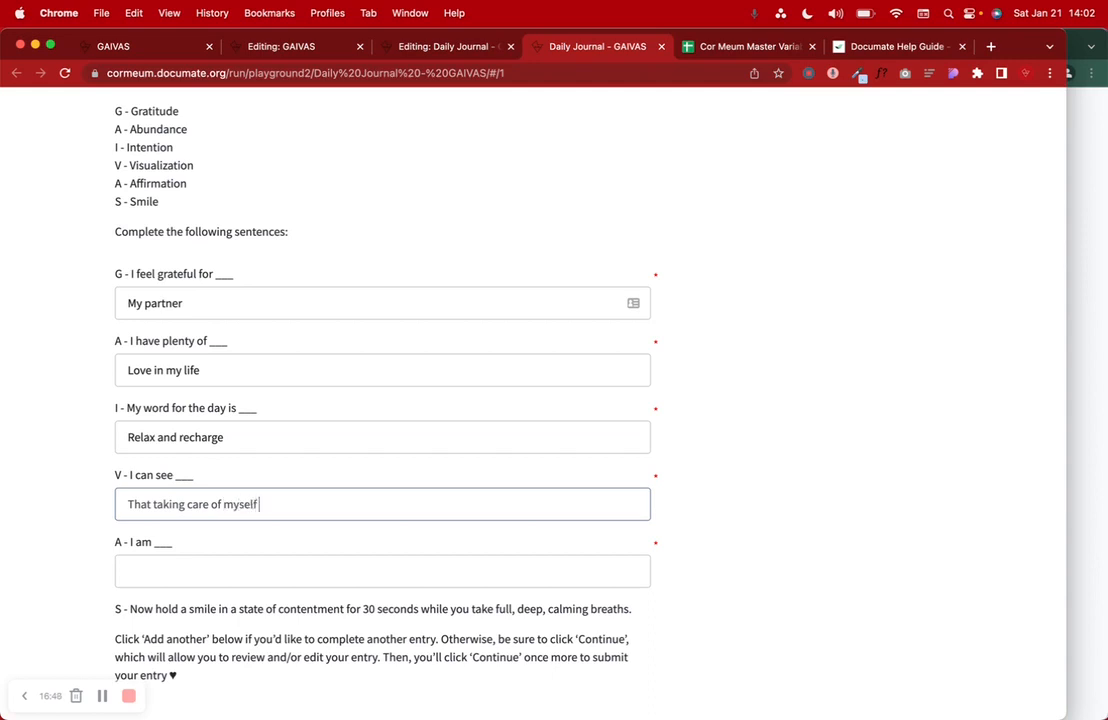
pyautogui.write('o have clarity')
pyautogui.click(154, 565)
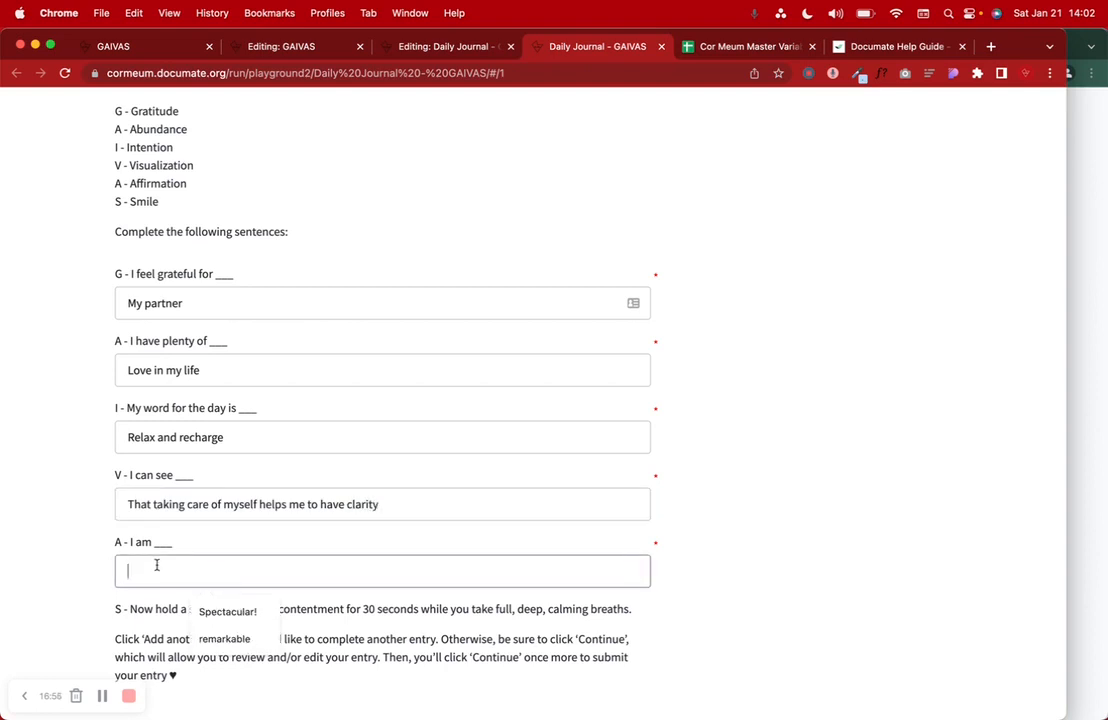
pyautogui.write('So hapy')
pyautogui.write('oy')
pyautogui.press('BackSpace')
pyautogui.press('BackSpace')
pyautogui.press('BackSpace')
pyautogui.write('py')
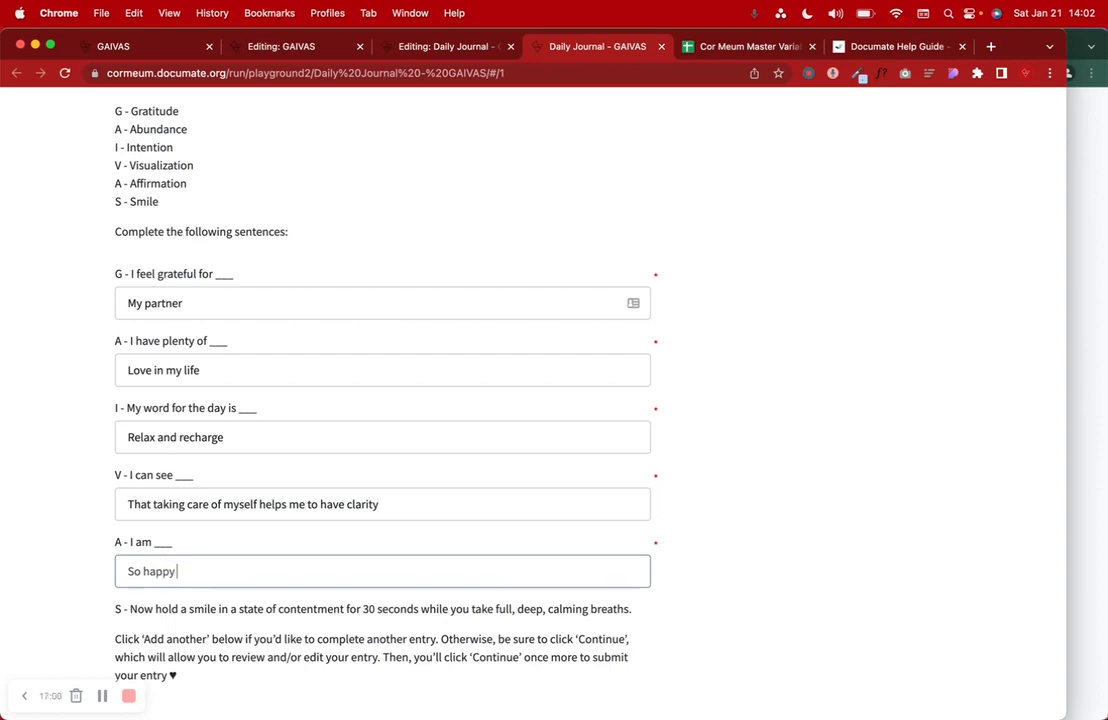
pyautogui.write(' to be out of the house!')
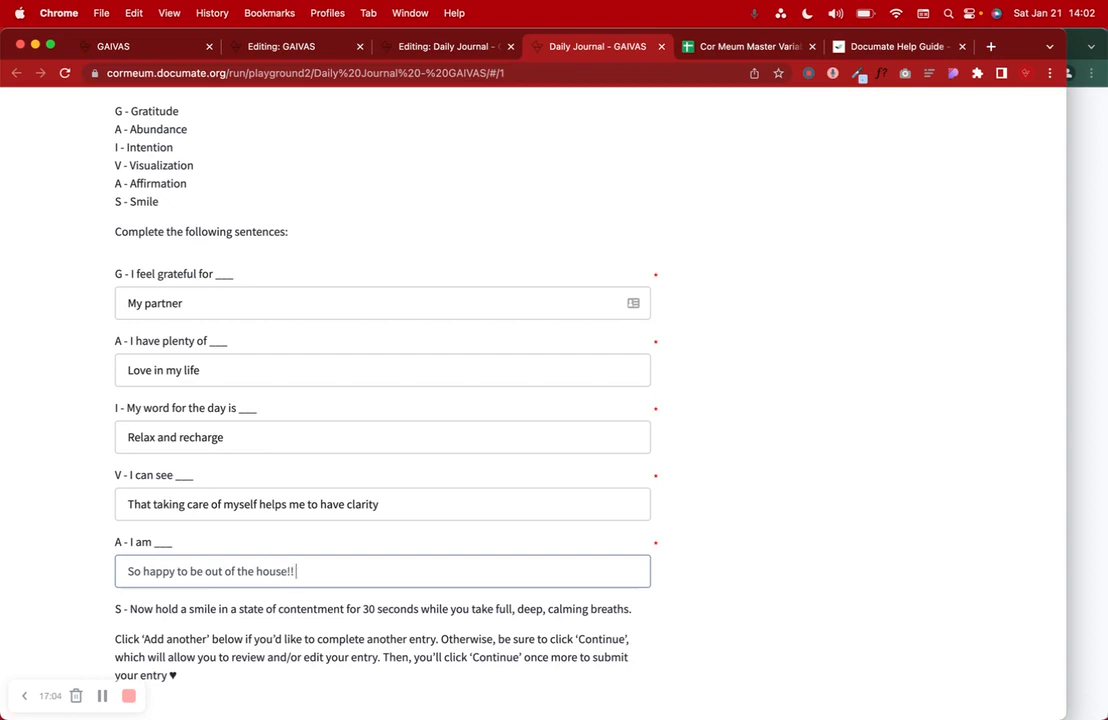
pyautogui.write('!')
# - Add a second journal entry, then delete the blank entry with its trash icon
pyautogui.scroll(-3, 380, 400)
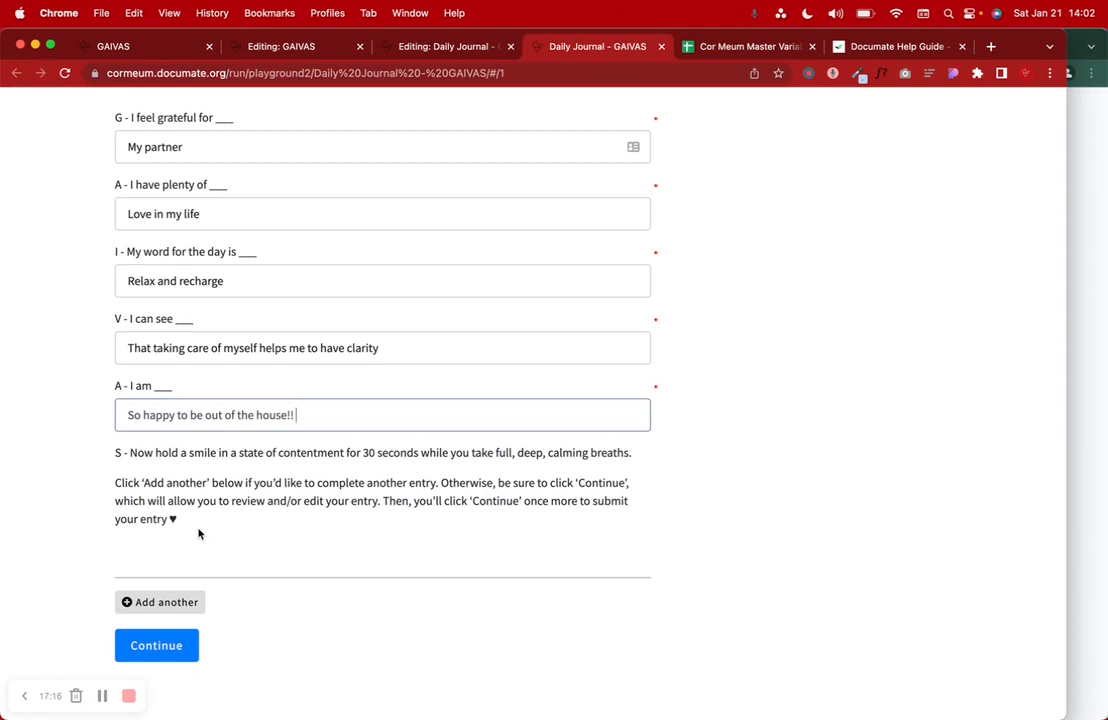
pyautogui.click(163, 601)
pyautogui.scroll(-7, 170, 598)
pyautogui.scroll(5, 170, 600)
pyautogui.click(640, 368)
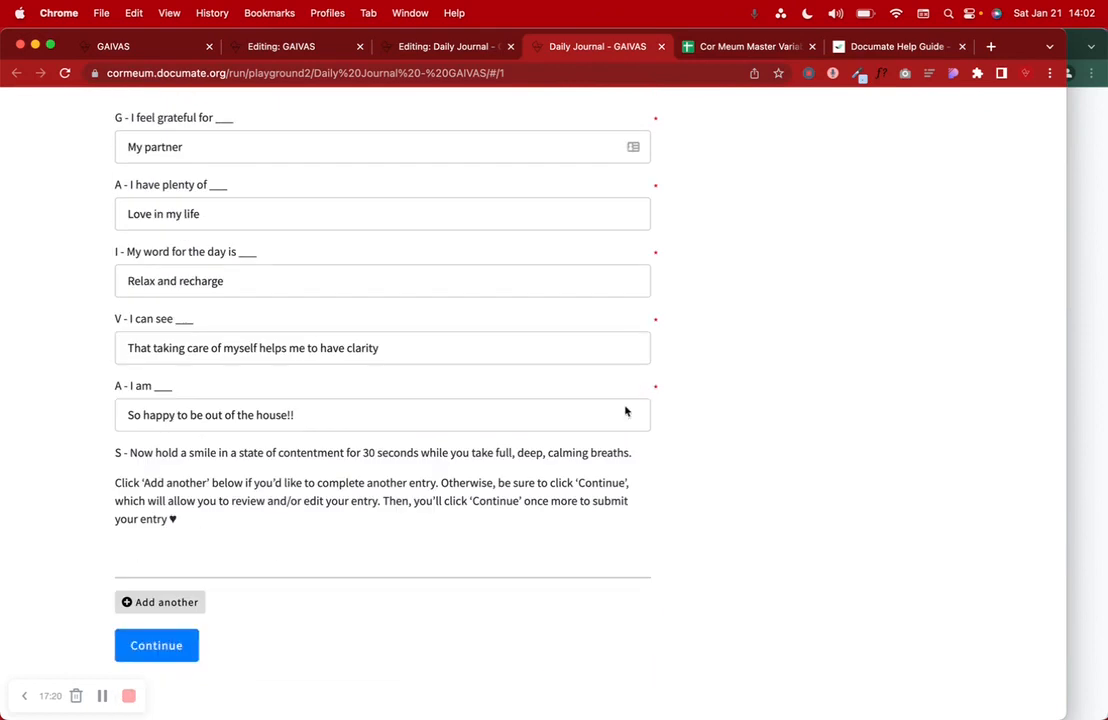
# - Review and submit the entry, then highlight the 'Great job today! See you tomorrow :)' message
pyautogui.click(179, 654)
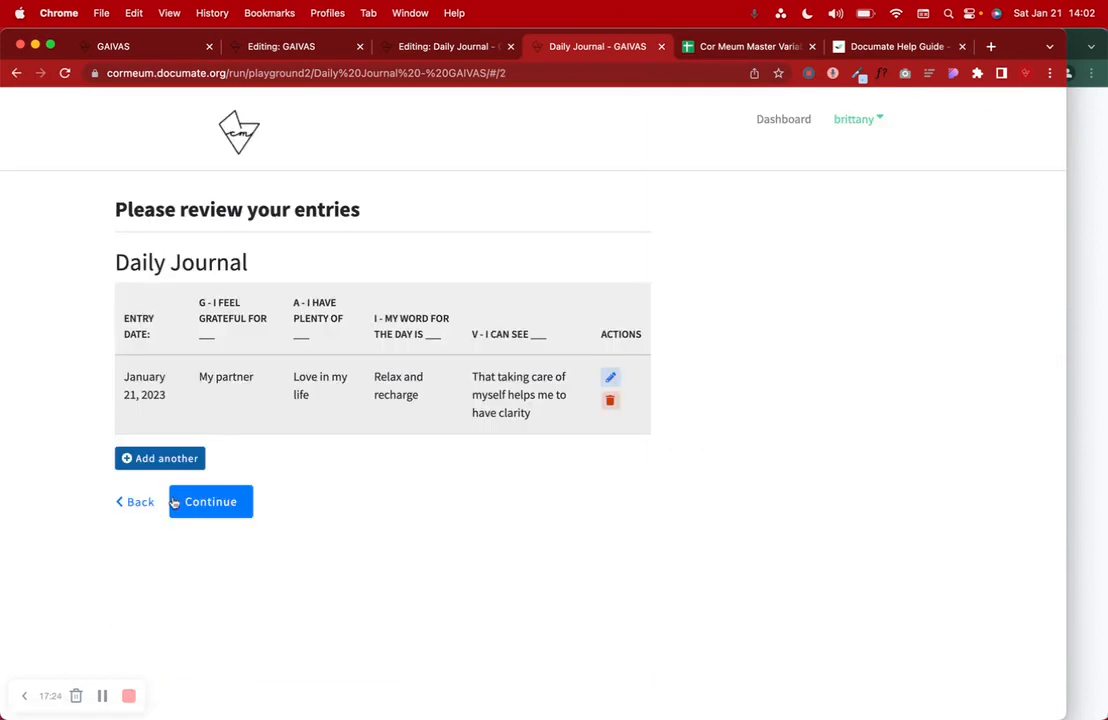
pyautogui.click(218, 503)
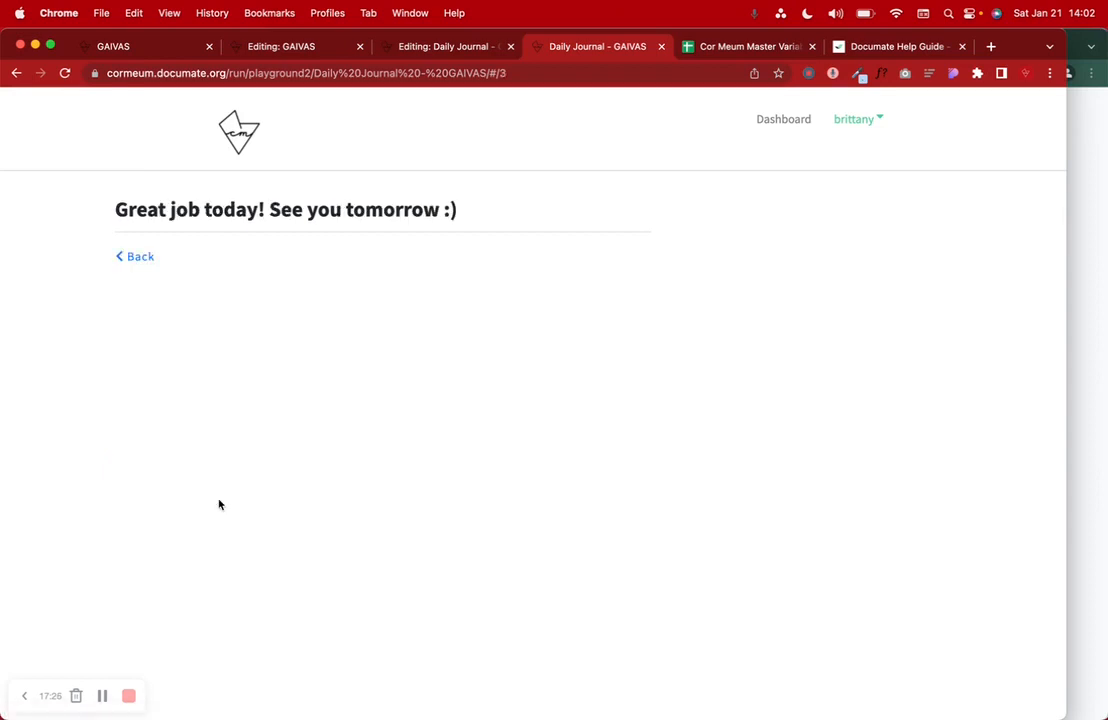
pyautogui.moveTo(157, 220); pyautogui.dragTo(515, 223)
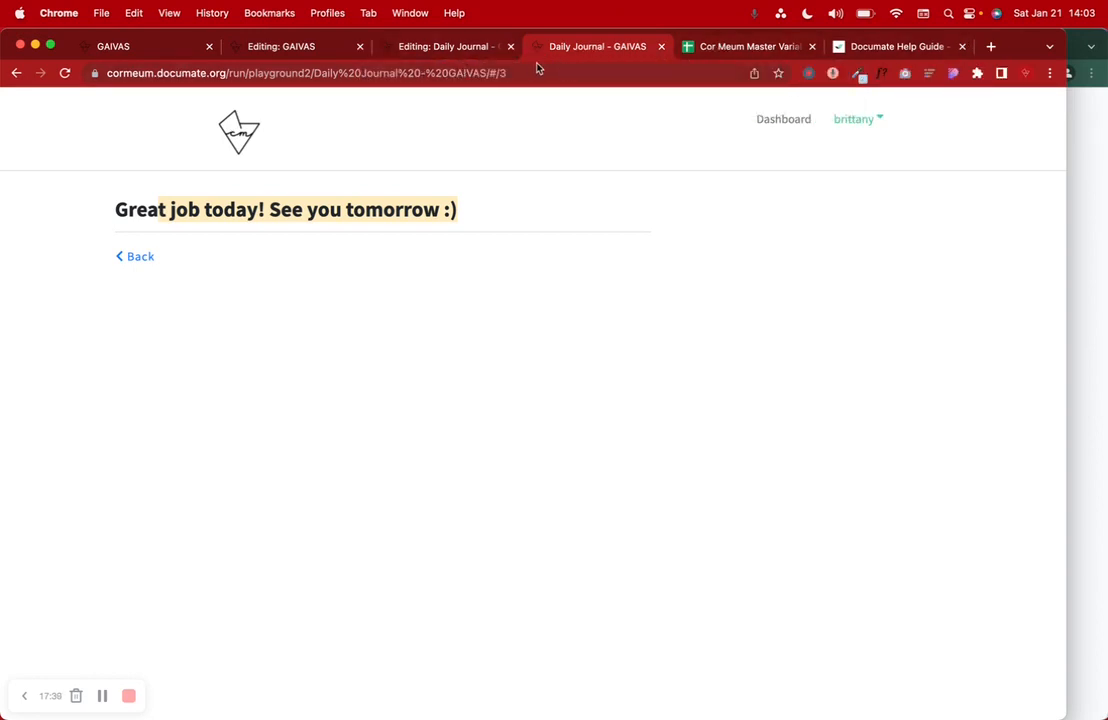
# - Open Data Manager by workflow and show the Daily Journal - GAIVAS submissions
pyautogui.click(155, 48)
pyautogui.scroll(5, 425, 305)
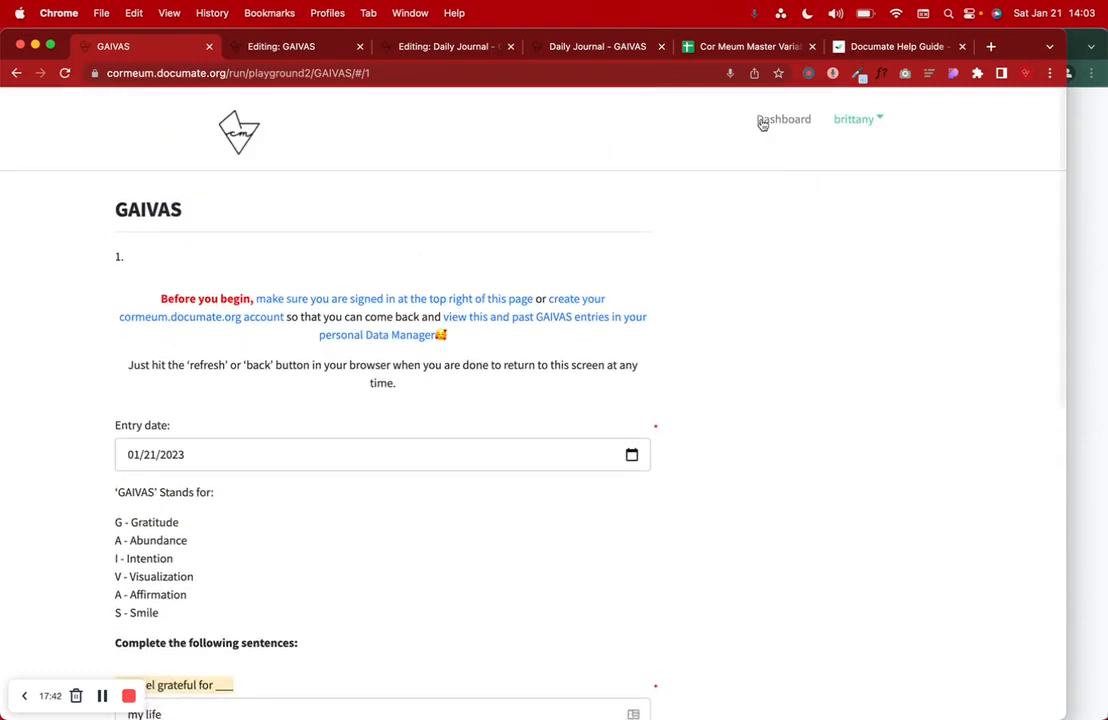
pyautogui.click(762, 119)
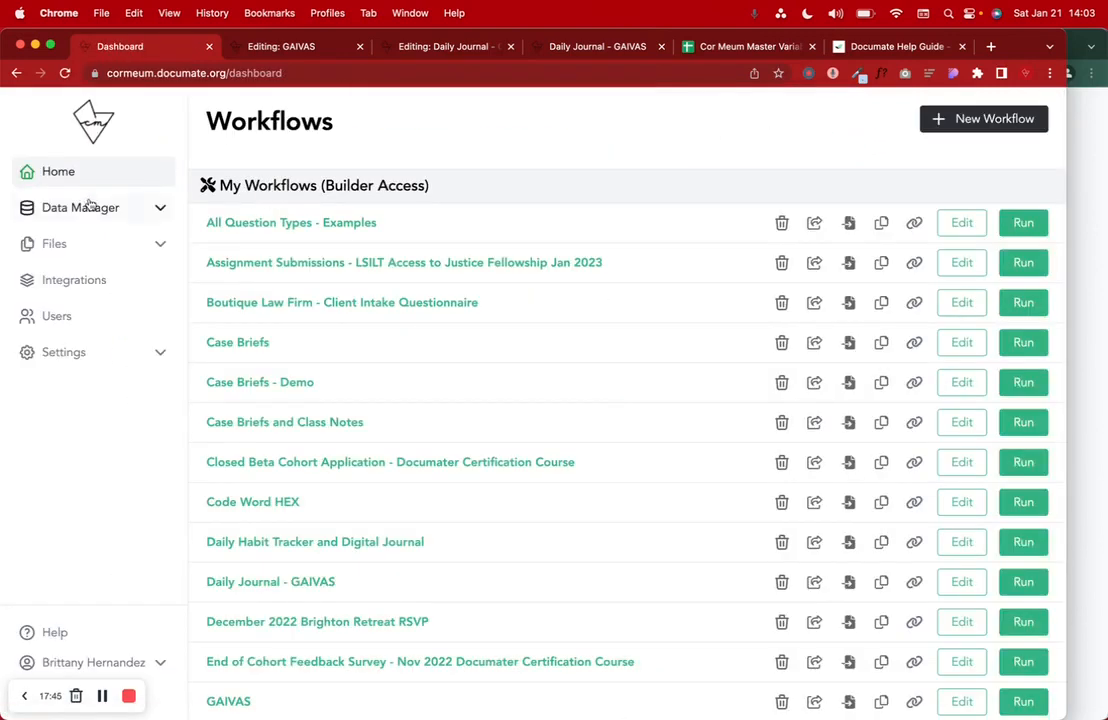
pyautogui.click(86, 207)
pyautogui.click(87, 246)
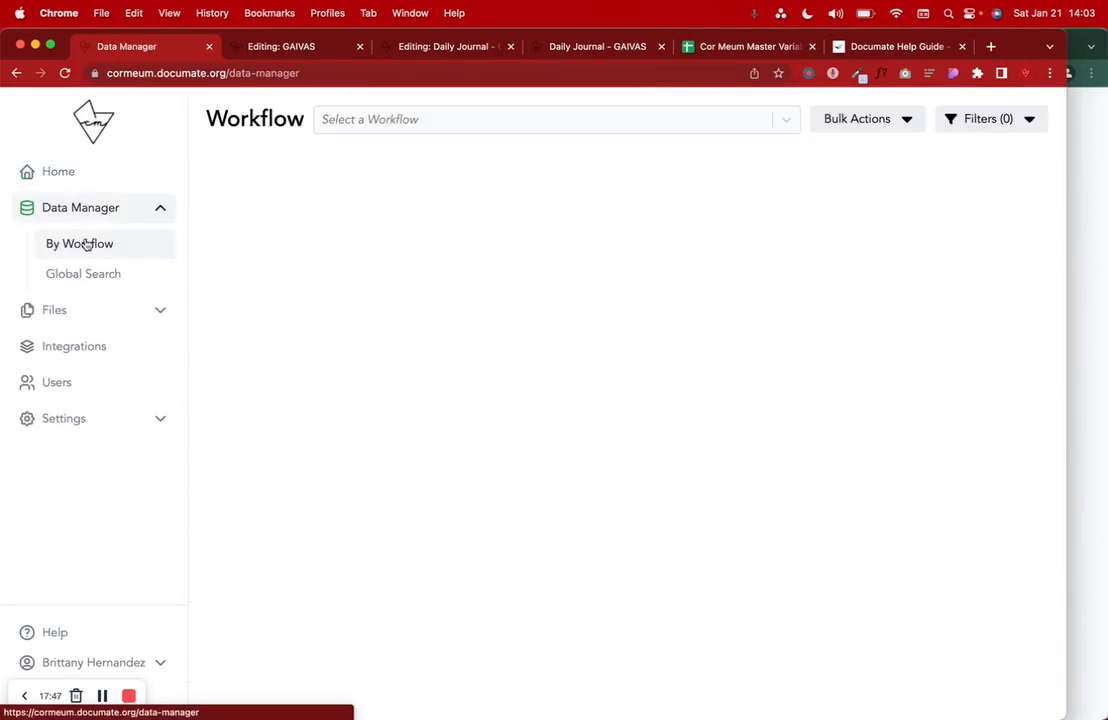
pyautogui.click(353, 119)
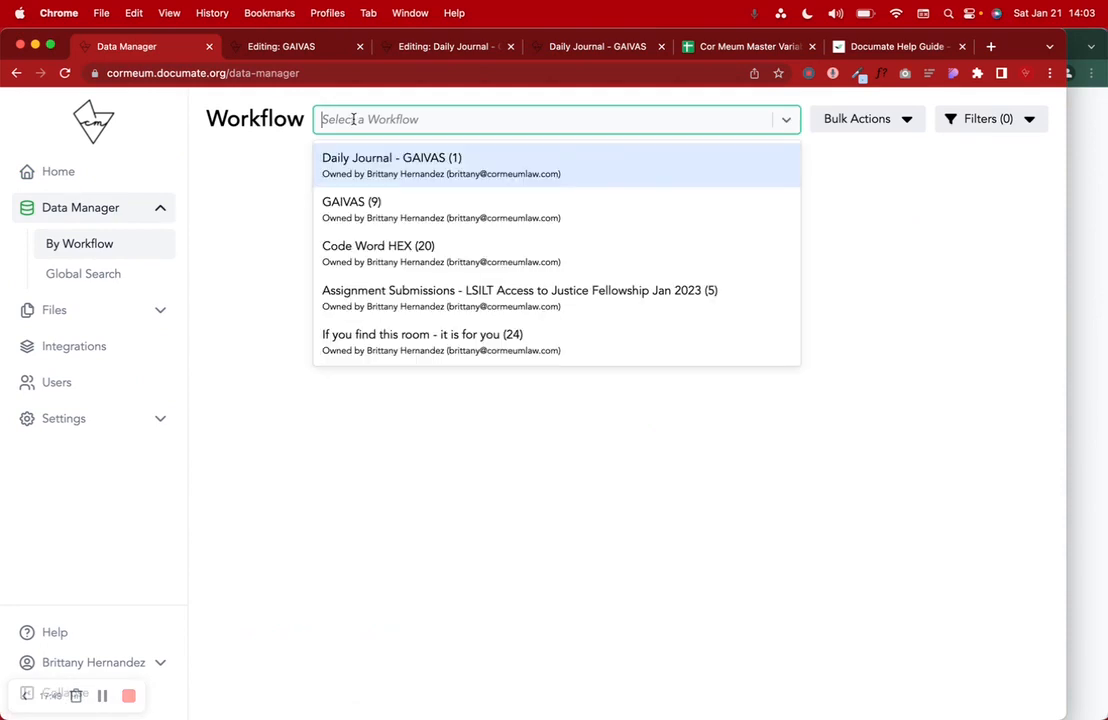
pyautogui.click(447, 163)
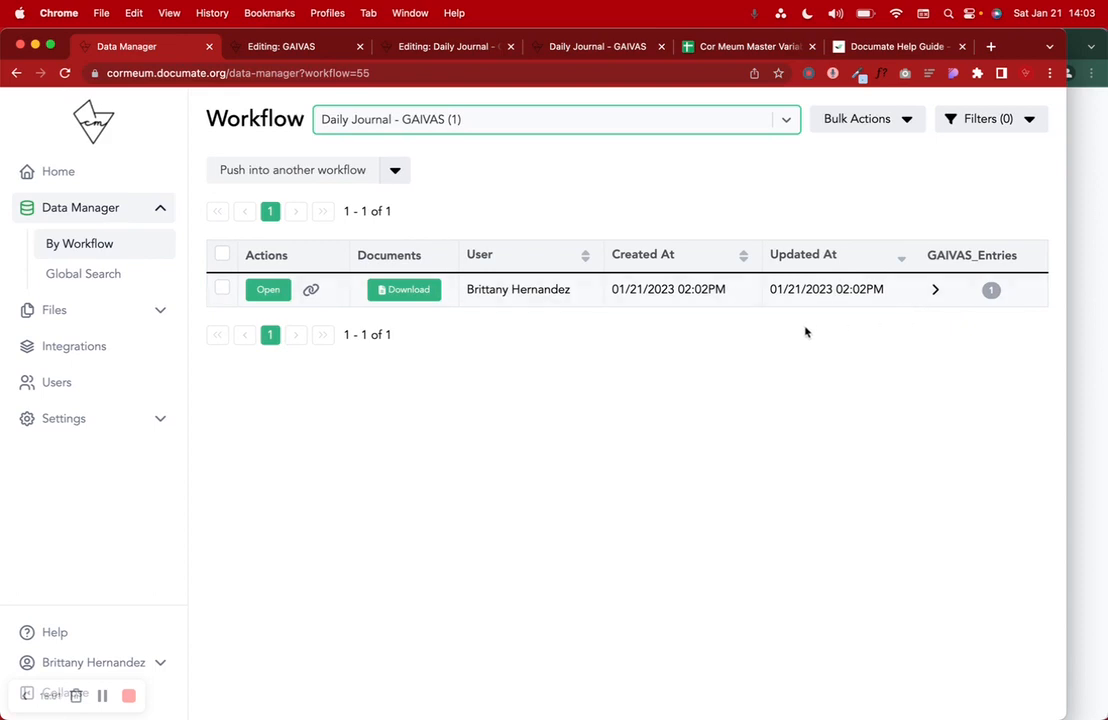
# - Expand GAIVAS_Entries, highlight the 01/21/2023 entry date, then return to the workflows dashboard
pyautogui.click(935, 289)
pyautogui.hscroll(6, 876, 370)
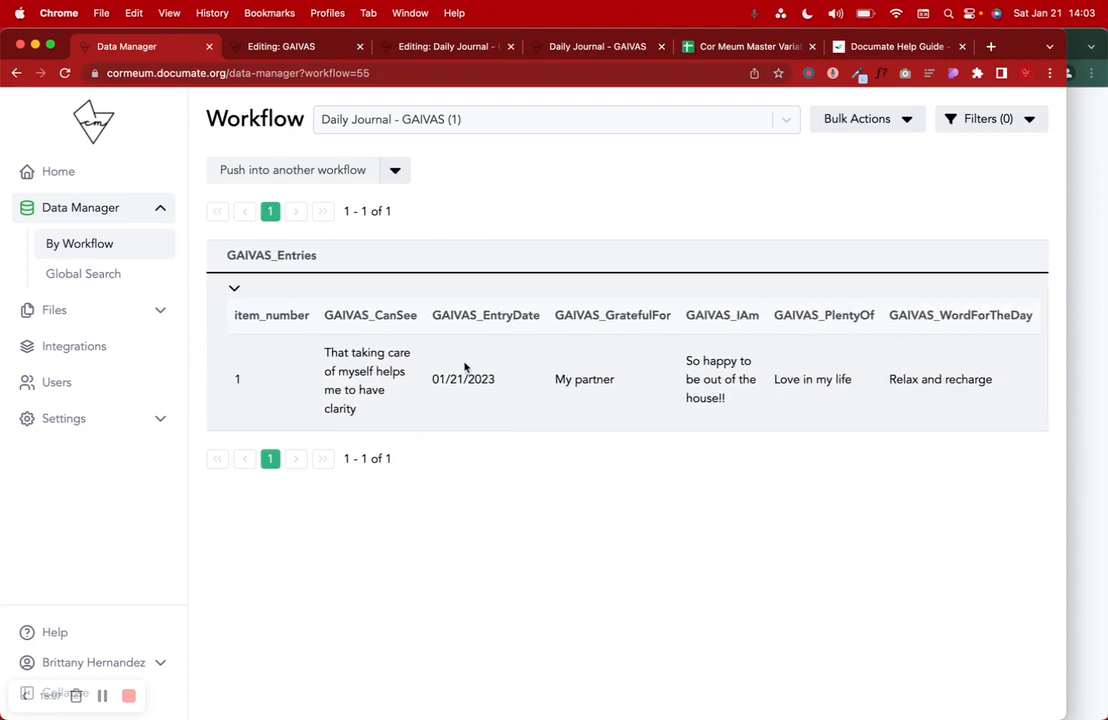
pyautogui.moveTo(498, 381); pyautogui.dragTo(430, 381)
pyautogui.hscroll(-5, 428, 384)
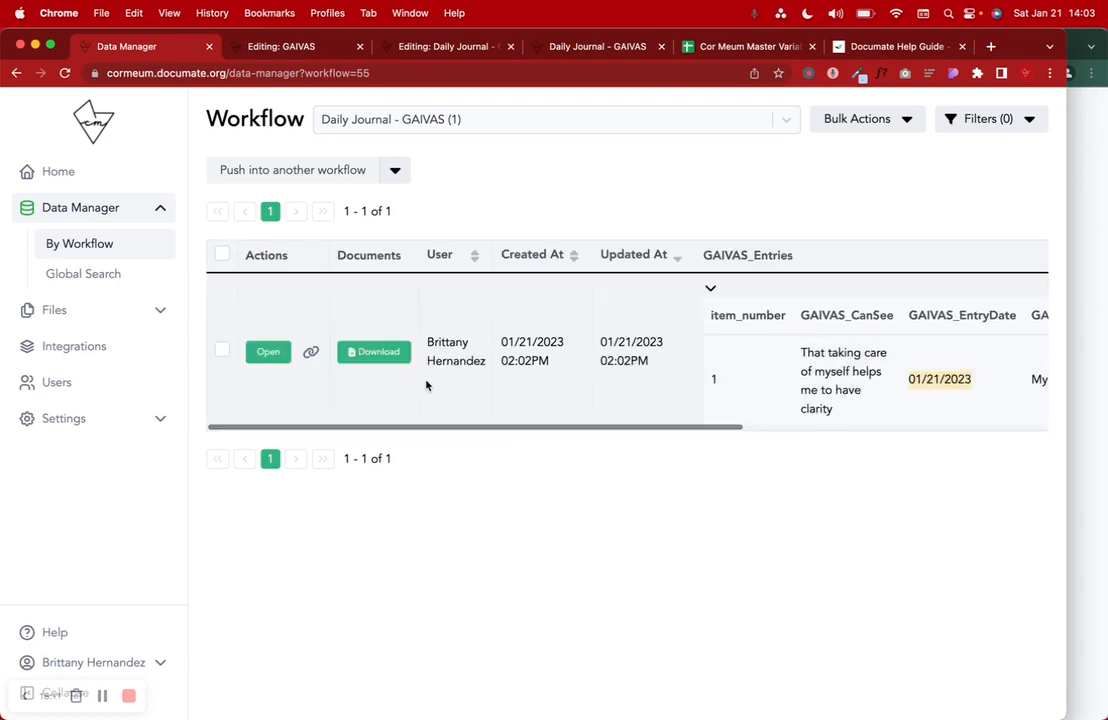
pyautogui.hscroll(5, 732, 373)
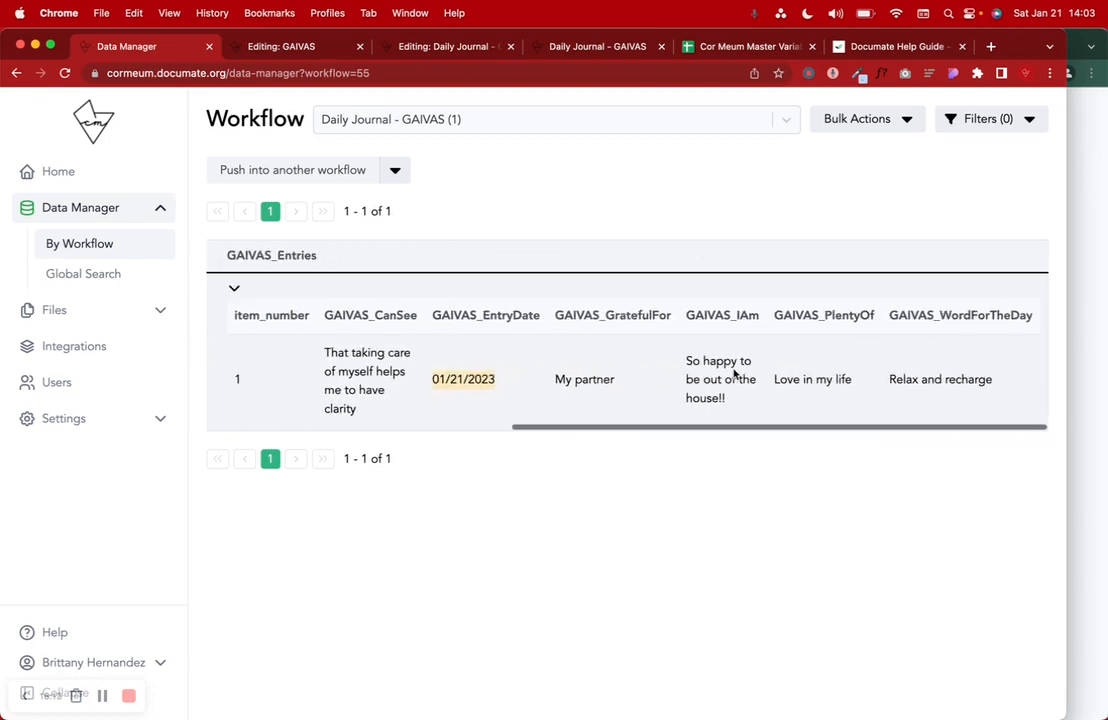
pyautogui.hscroll(-5, 730, 365)
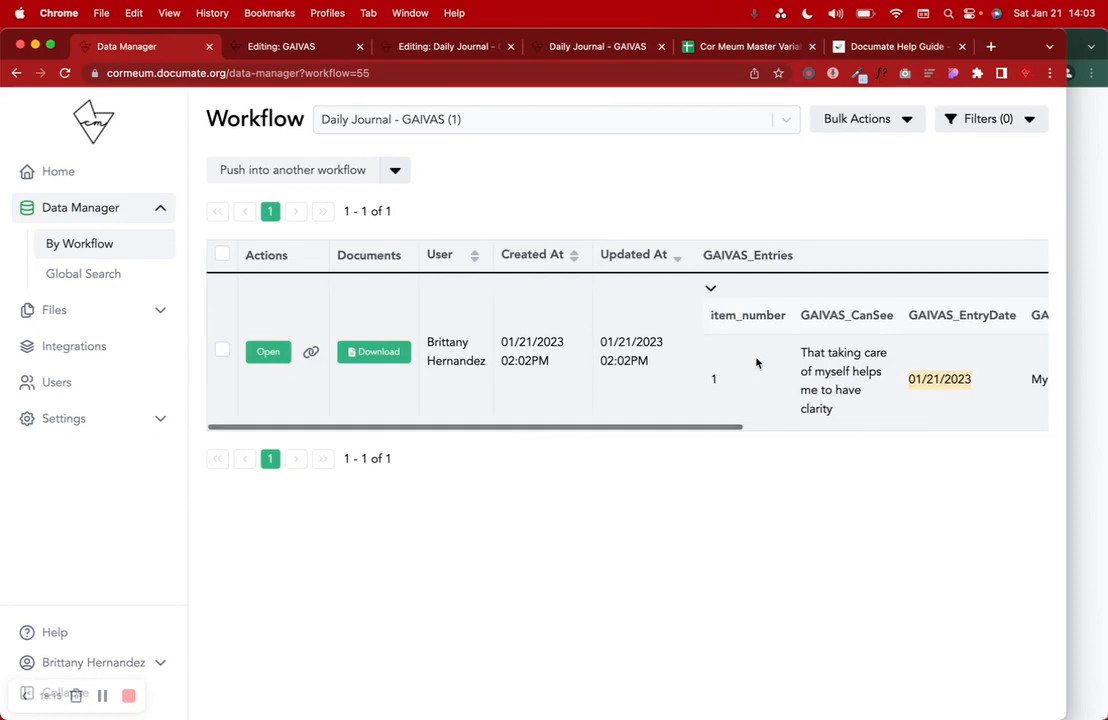
pyautogui.click(498, 188)
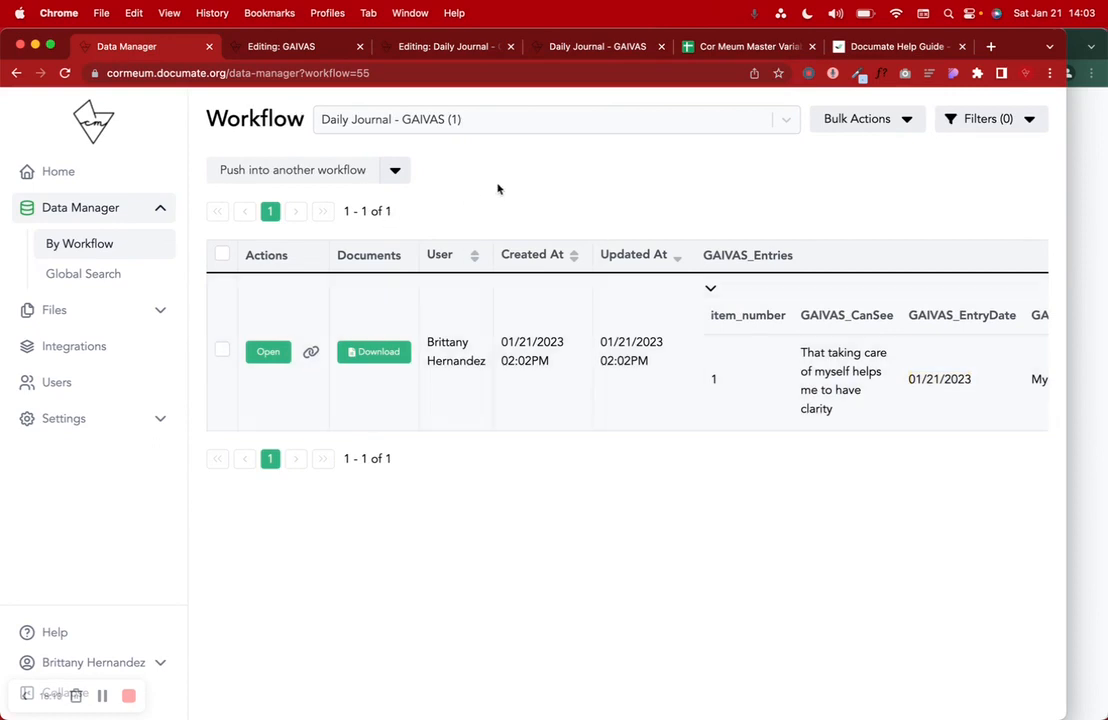
pyautogui.click(86, 172)
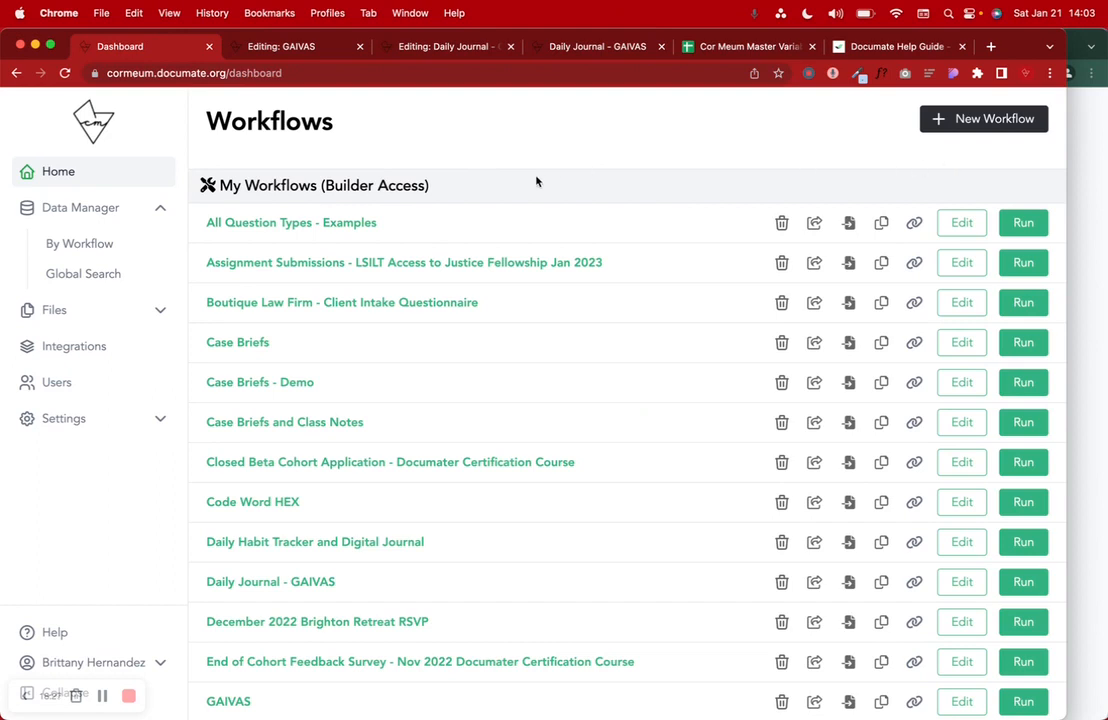
# - Copy the Daily Journal - GAIVAS link and maximise the signed-out browser window, glancing at sign-up
pyautogui.scroll(-3, 560, 313)
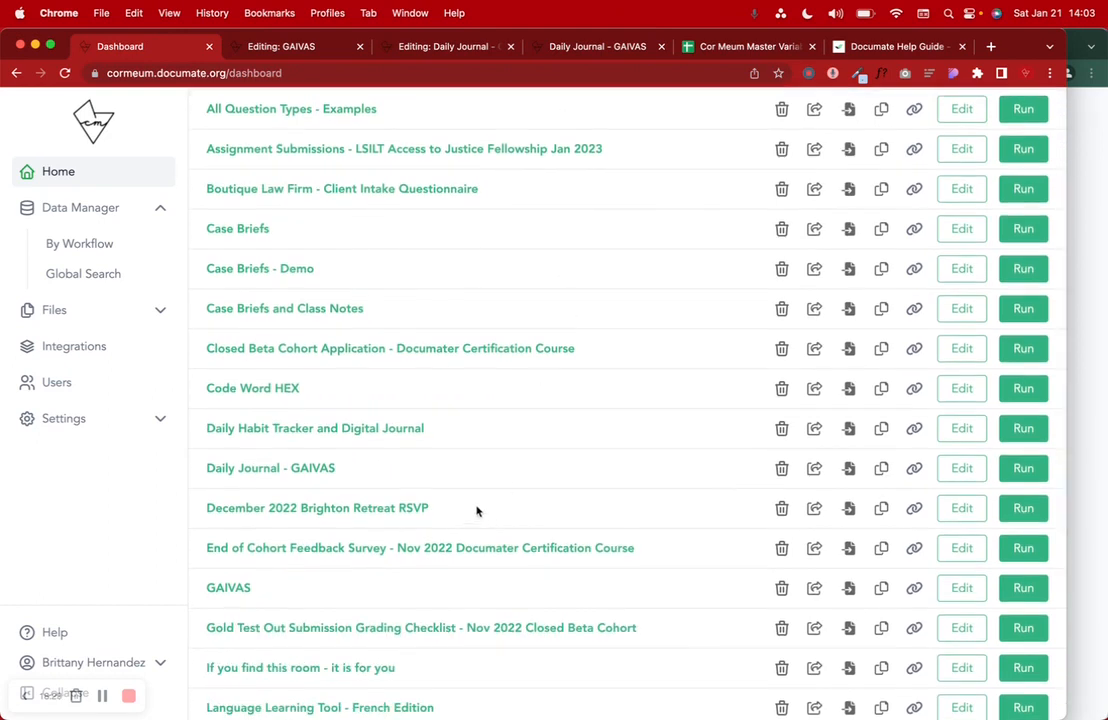
pyautogui.click(914, 468)
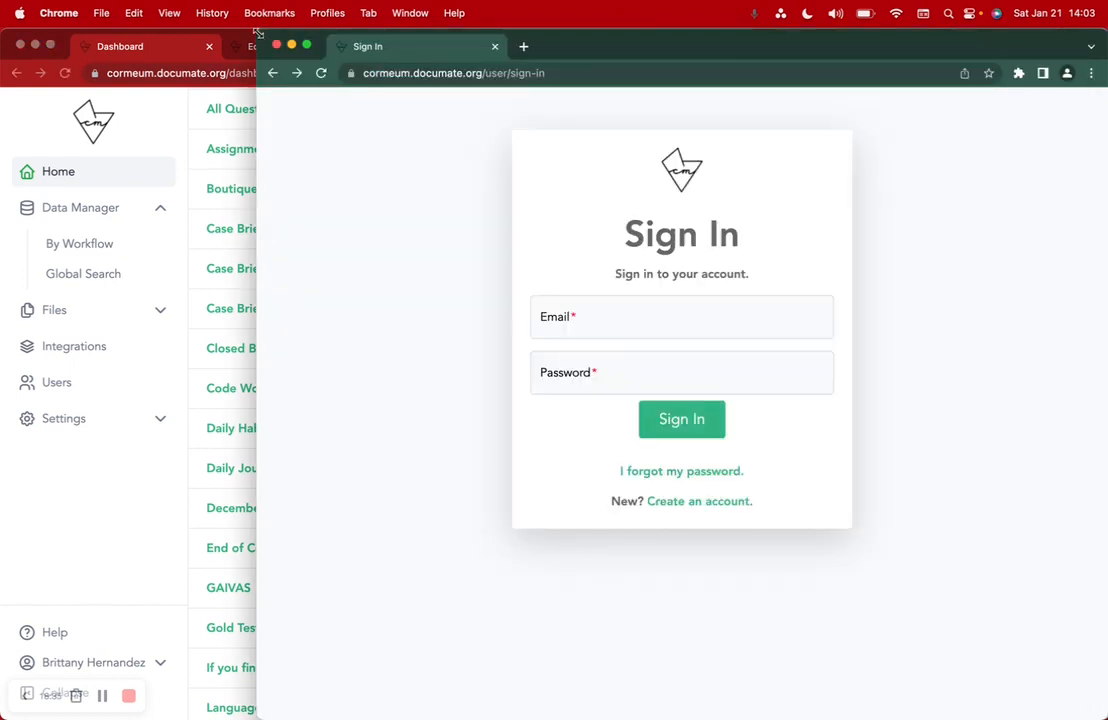
pyautogui.moveTo(258, 34); pyautogui.dragTo(4, 8)
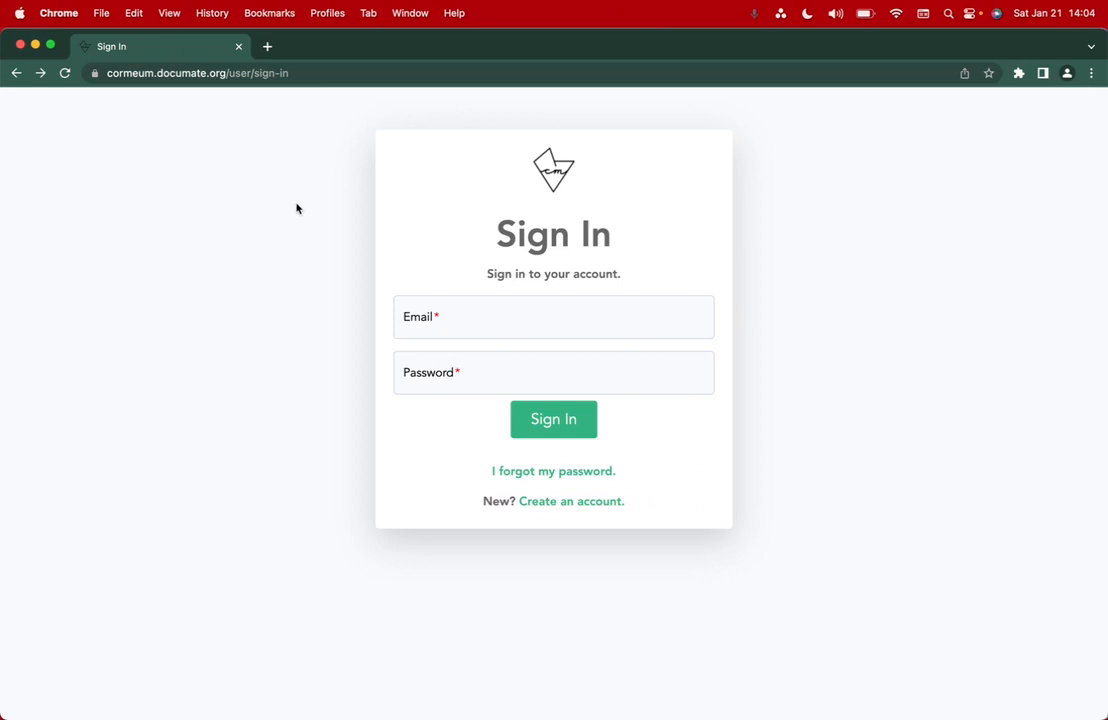
pyautogui.click(343, 72)
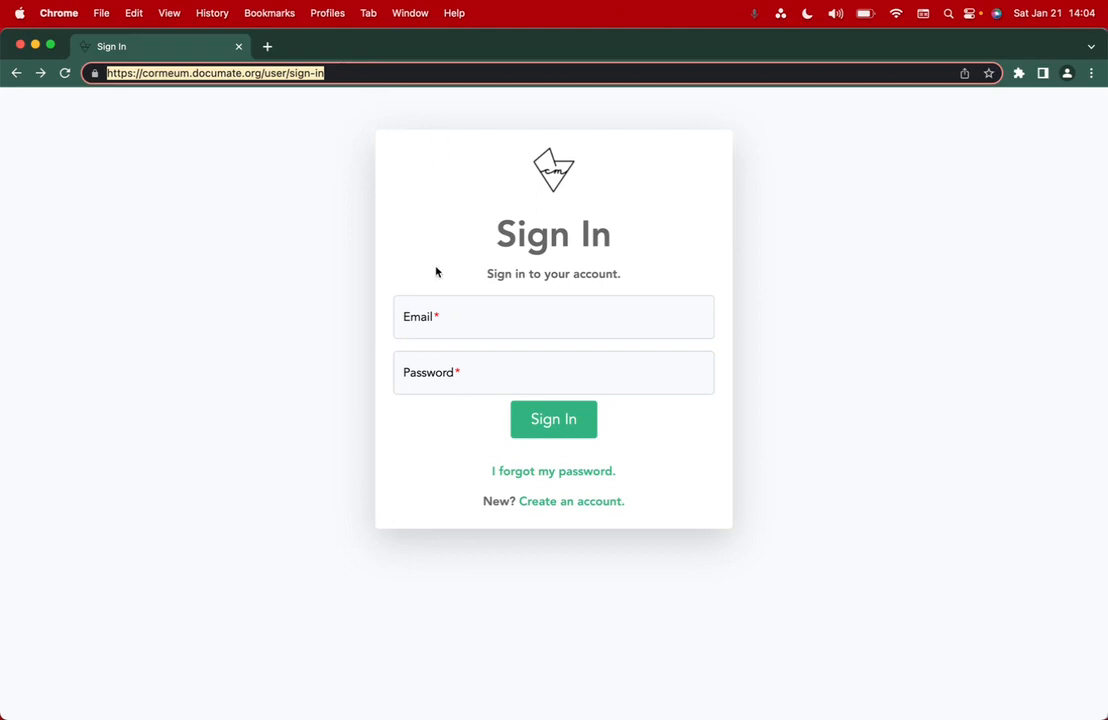
pyautogui.click(437, 318)
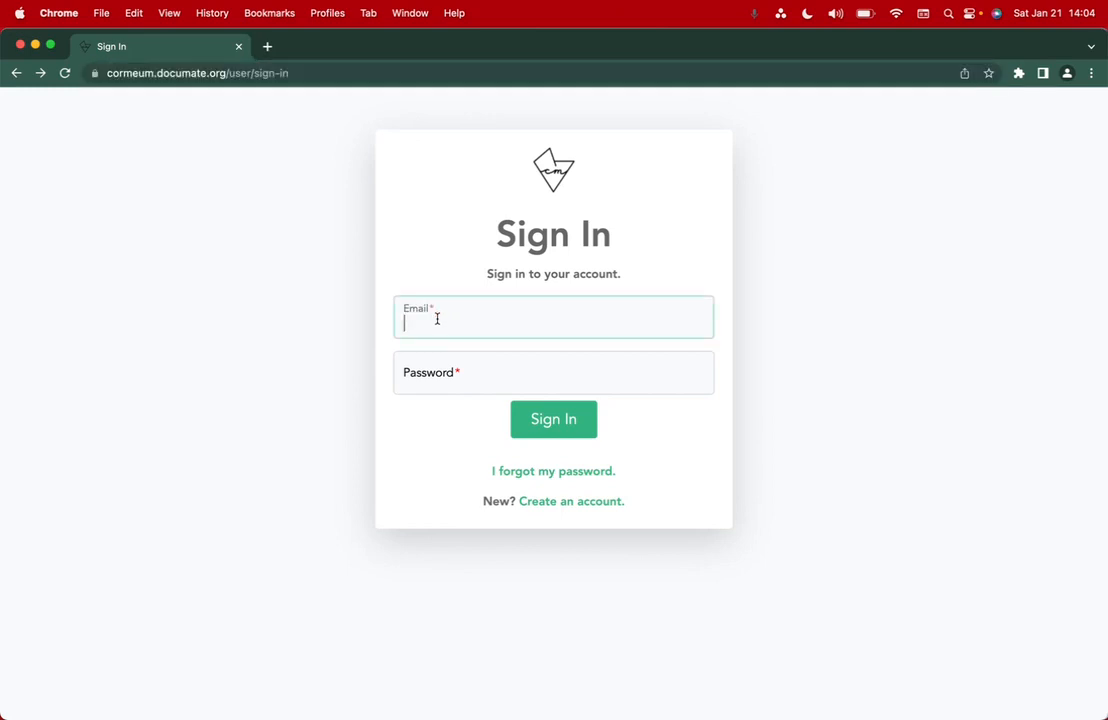
pyautogui.click(559, 501)
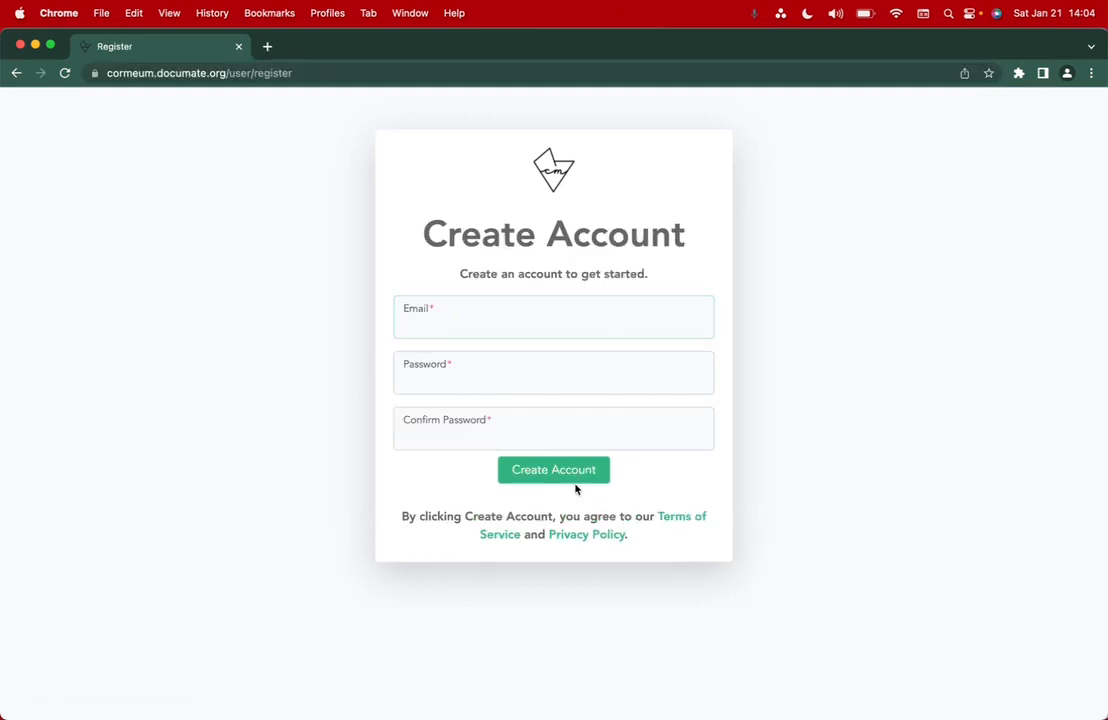
pyautogui.click(16, 73)
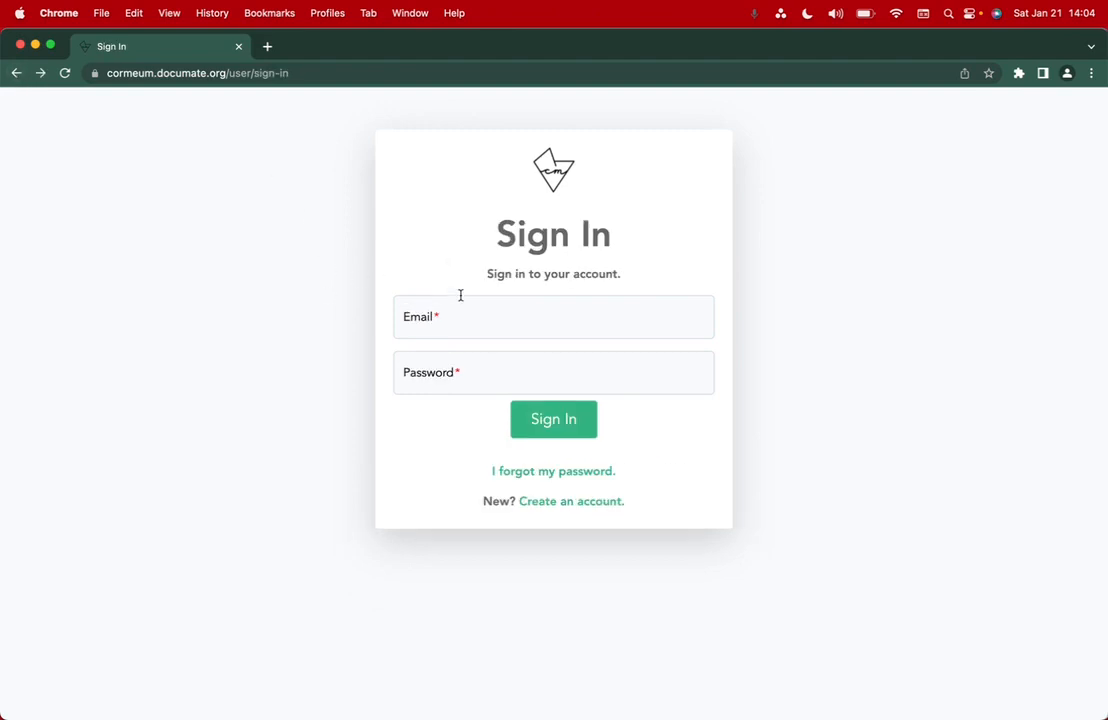
# - Paste the copied journal link into a new tab and load it
pyautogui.click(269, 47)
pyautogui.press('super+v')
pyautogui.press('Return')
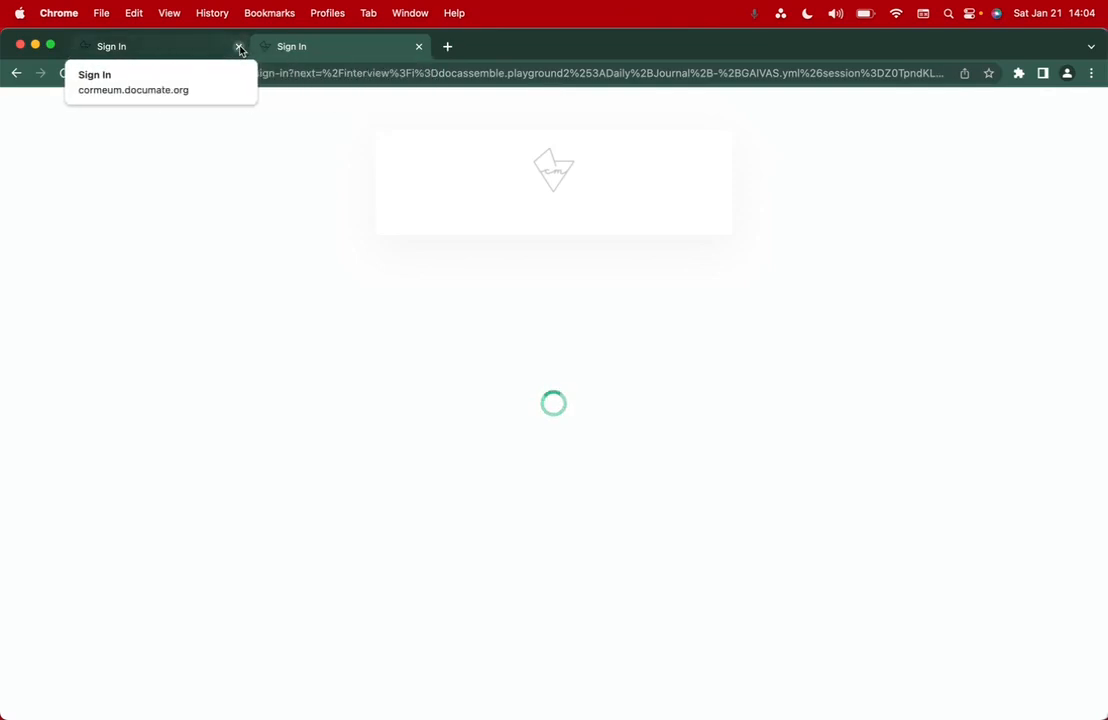
# - Close the old tab and sign in as the second user with their e-mail and password, saving the password
pyautogui.click(239, 46)
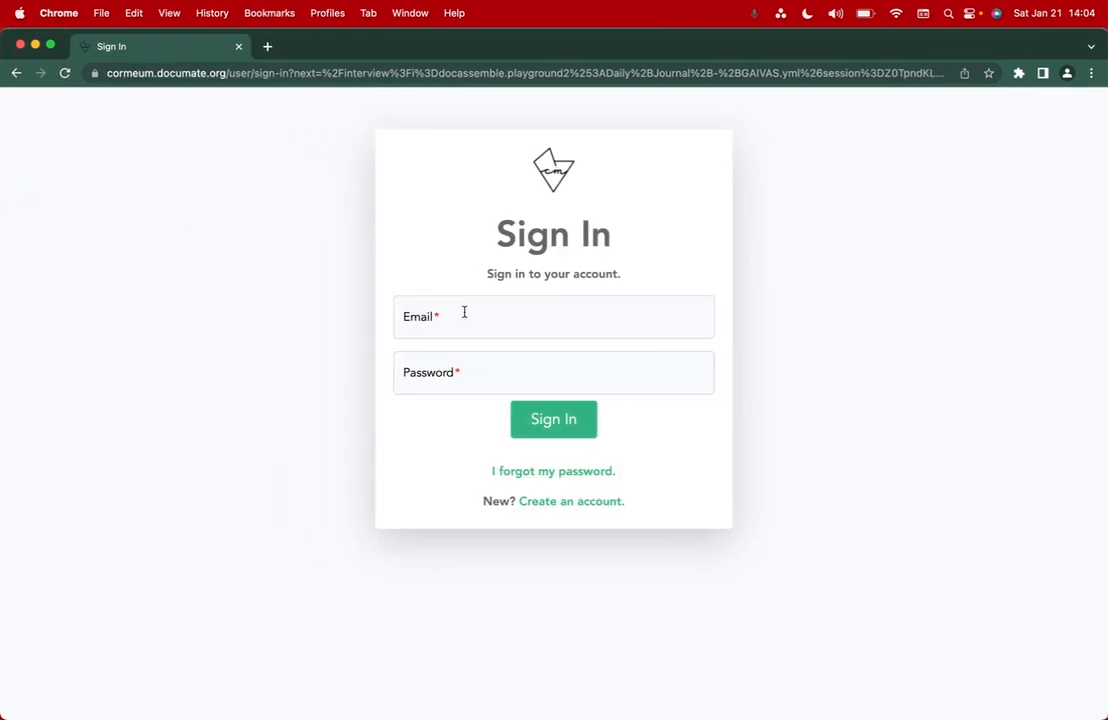
pyautogui.click(464, 316)
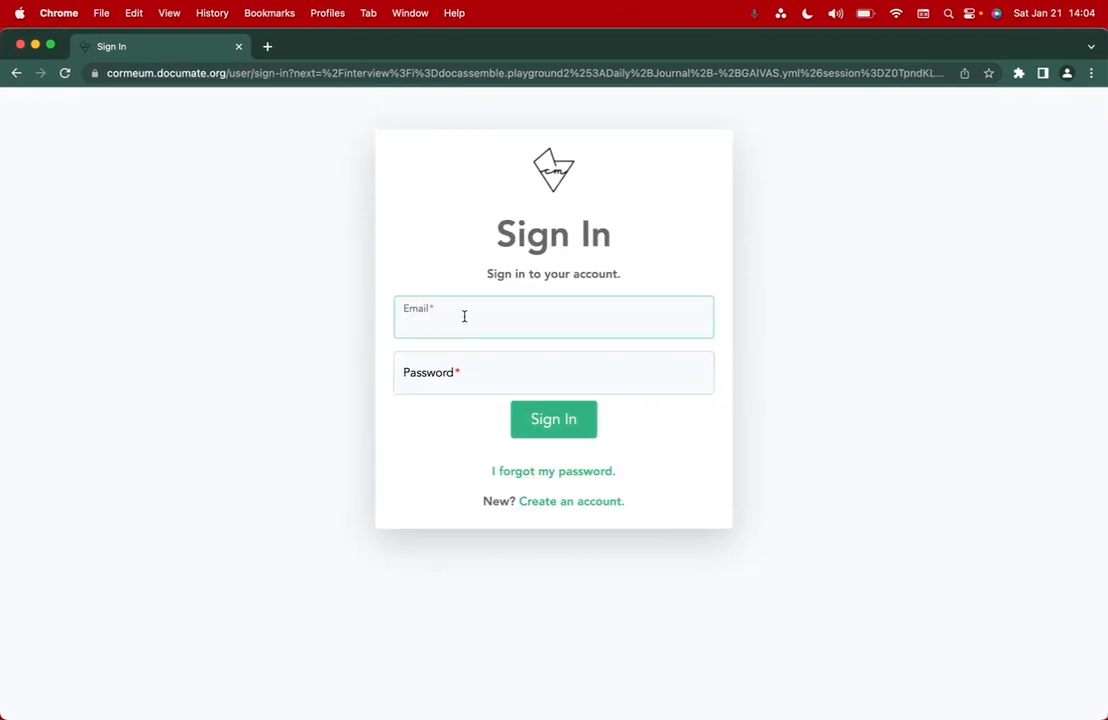
pyautogui.click(465, 368)
pyautogui.write('•••')
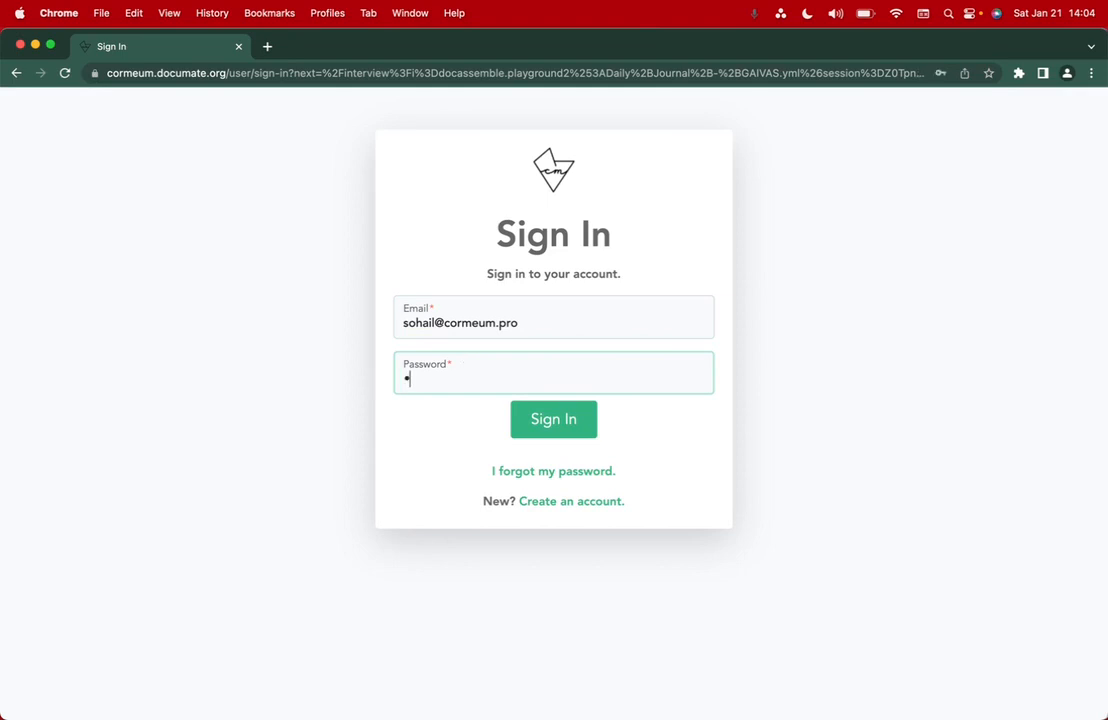
pyautogui.write('••••••••••••')
pyautogui.press('Return')
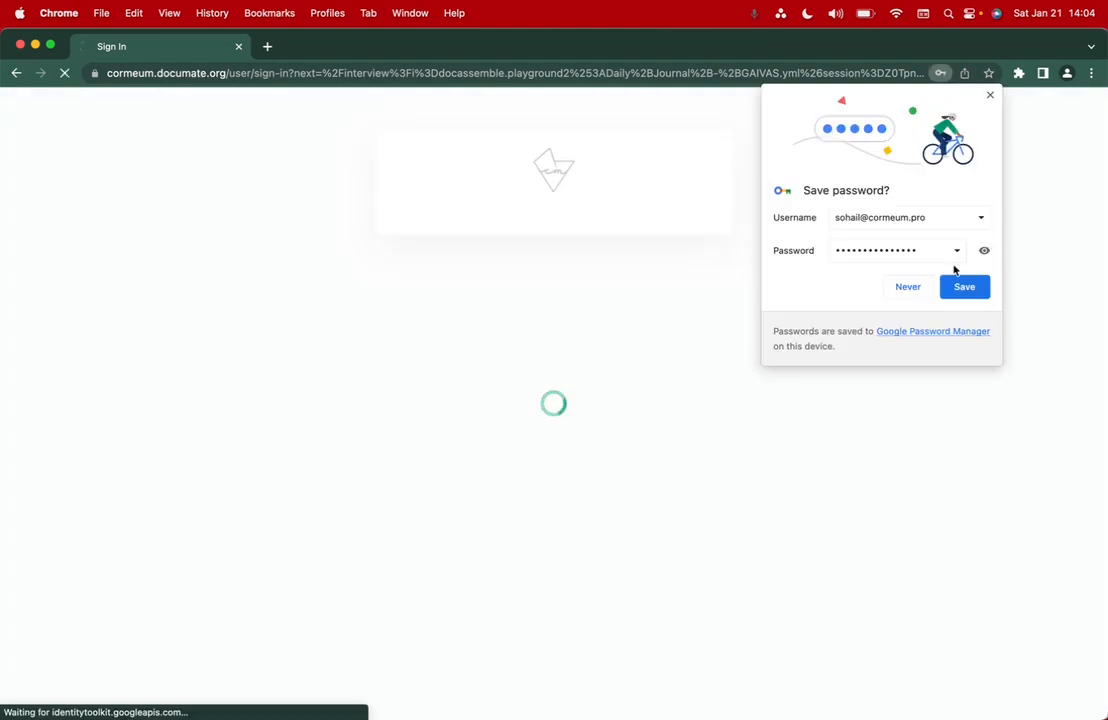
pyautogui.click(959, 289)
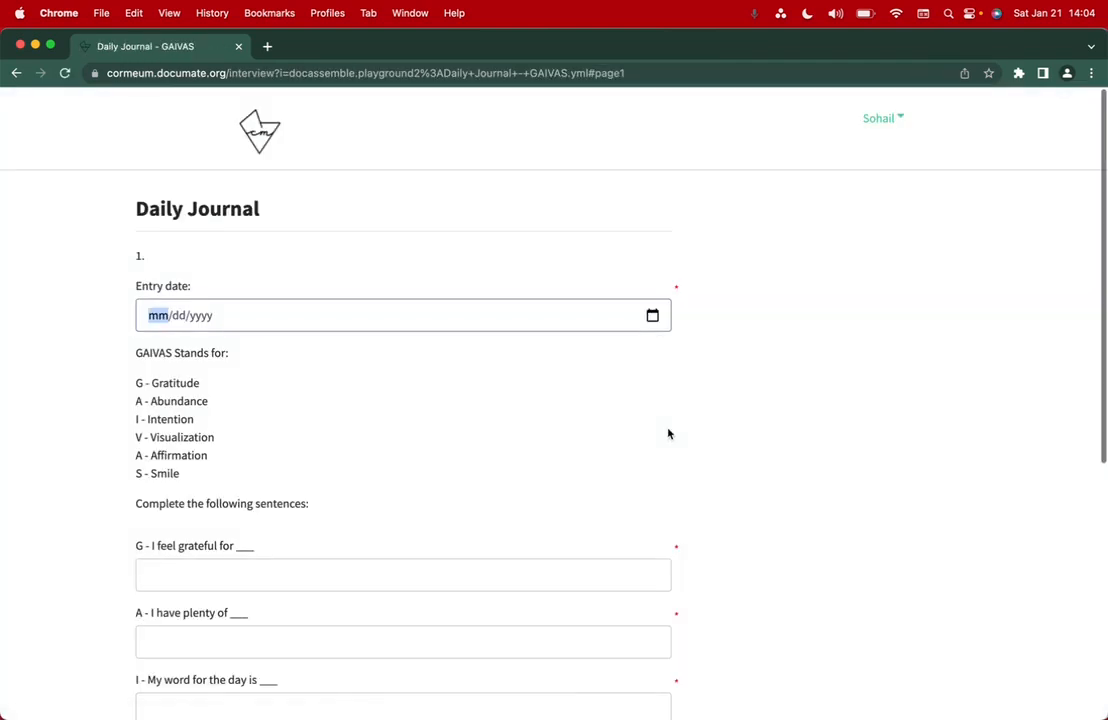
# - Check the user's Workflows Taken, then go back to the blank Daily Journal form
pyautogui.click(884, 119)
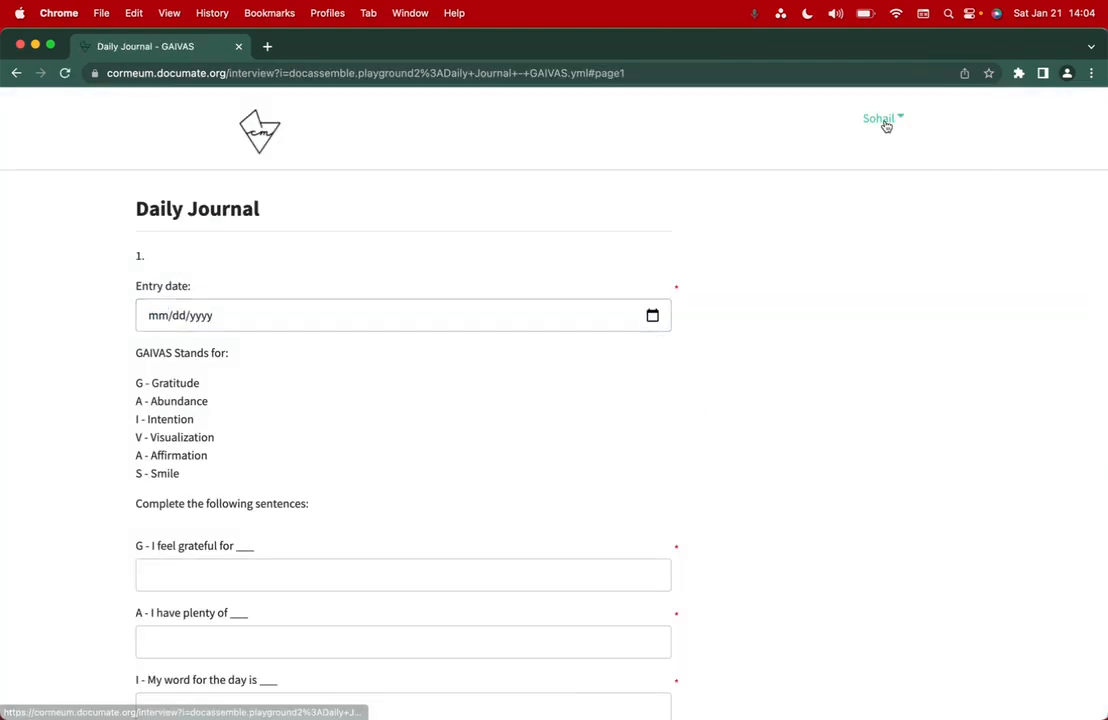
pyautogui.click(903, 152)
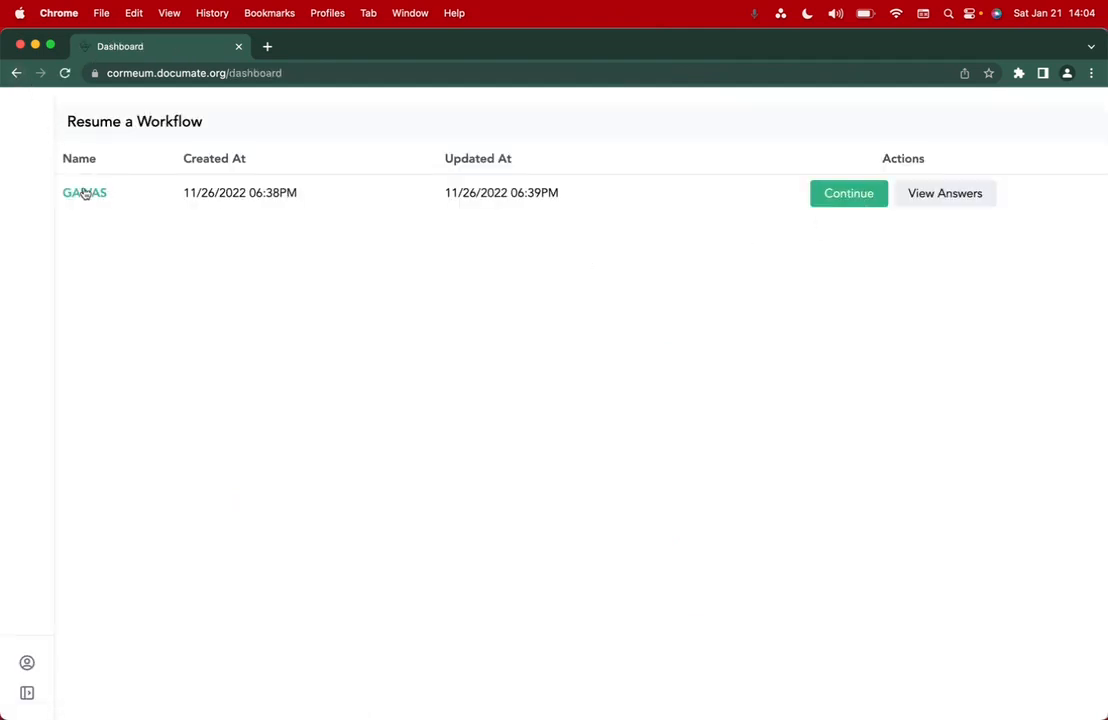
pyautogui.click(15, 72)
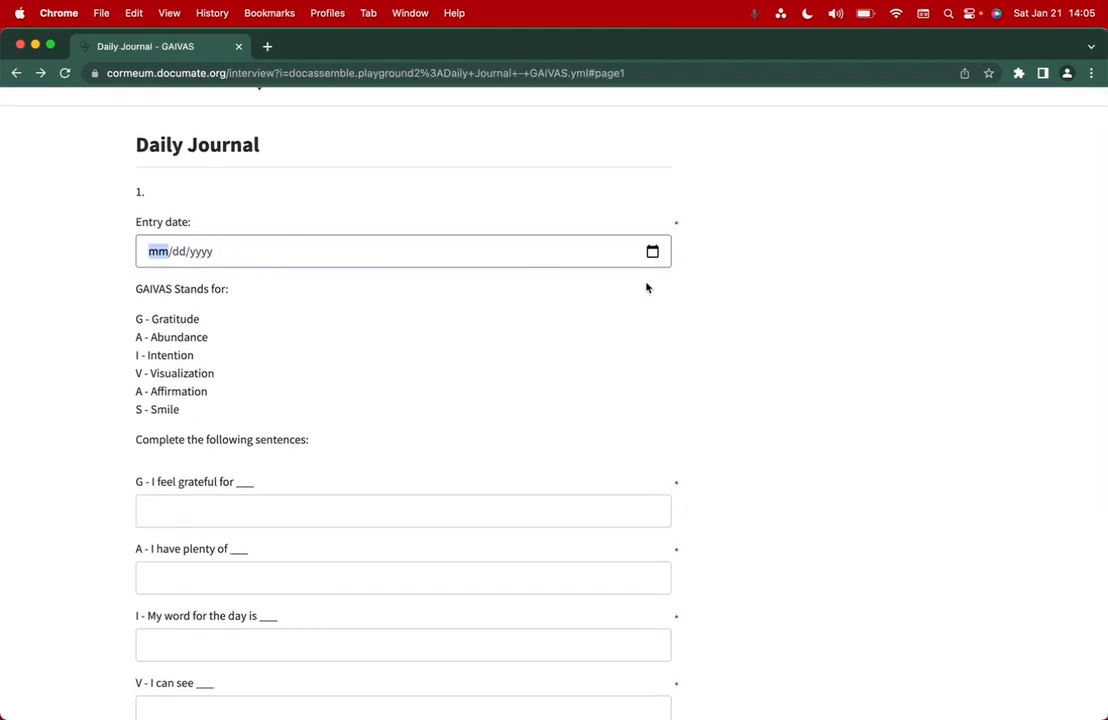
pyautogui.scroll(2, 493, 260)
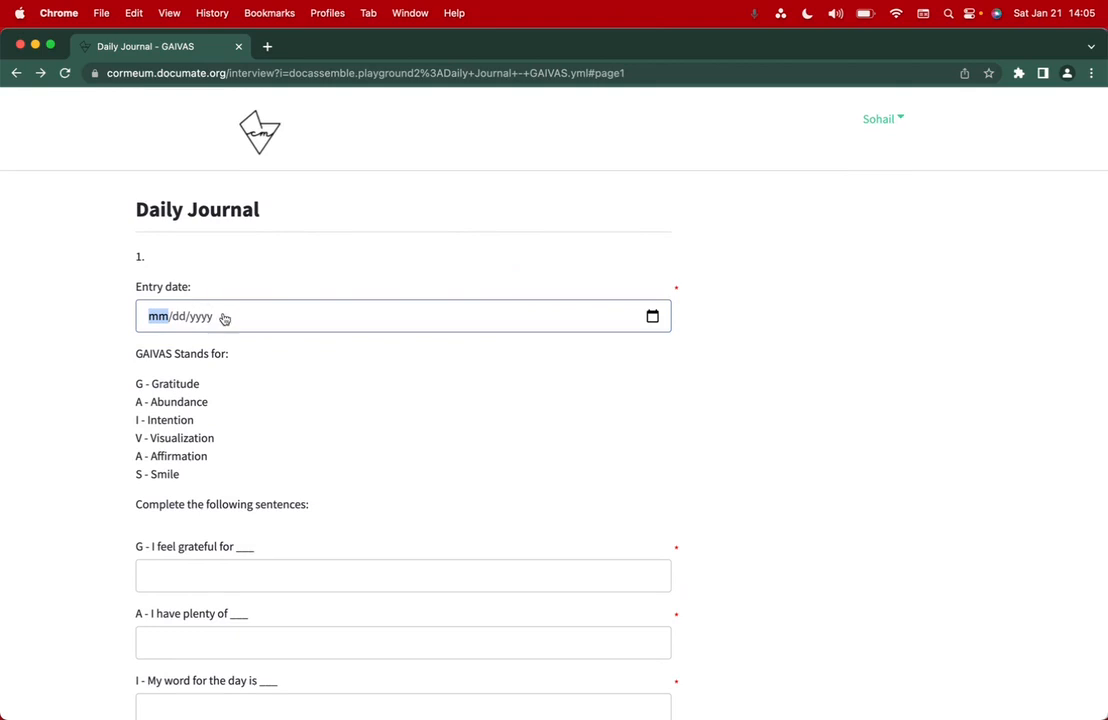
# - Set the entry date to 21 January 2023
pyautogui.click(653, 317)
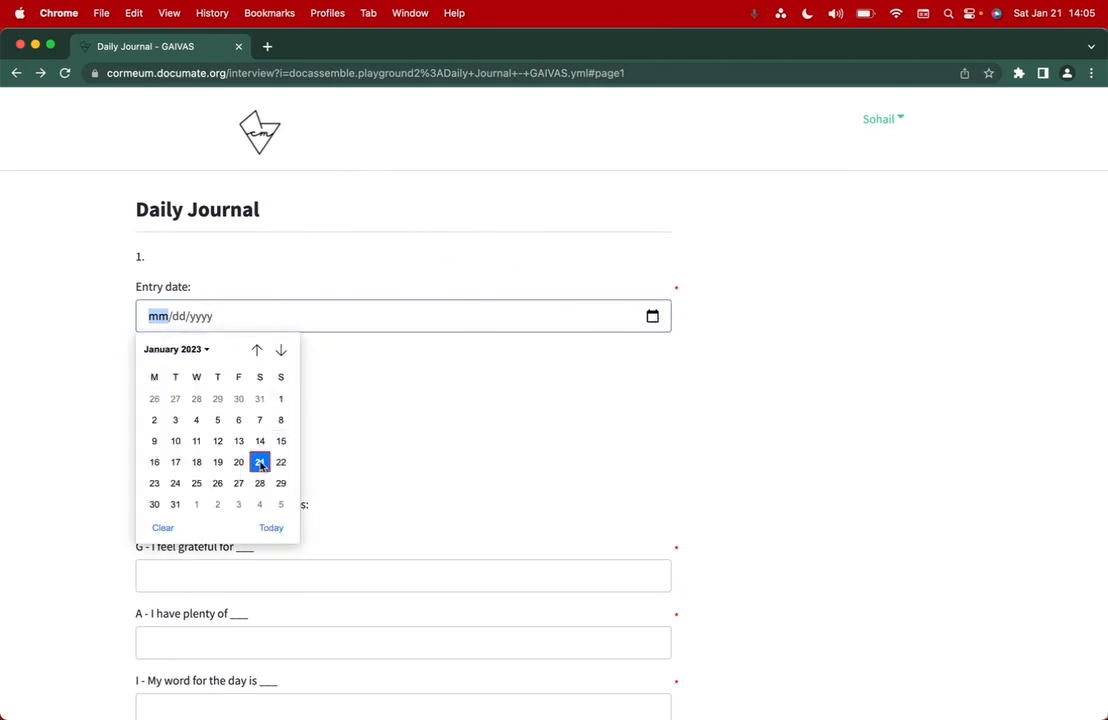
pyautogui.click(260, 462)
pyautogui.scroll(-3, 260, 464)
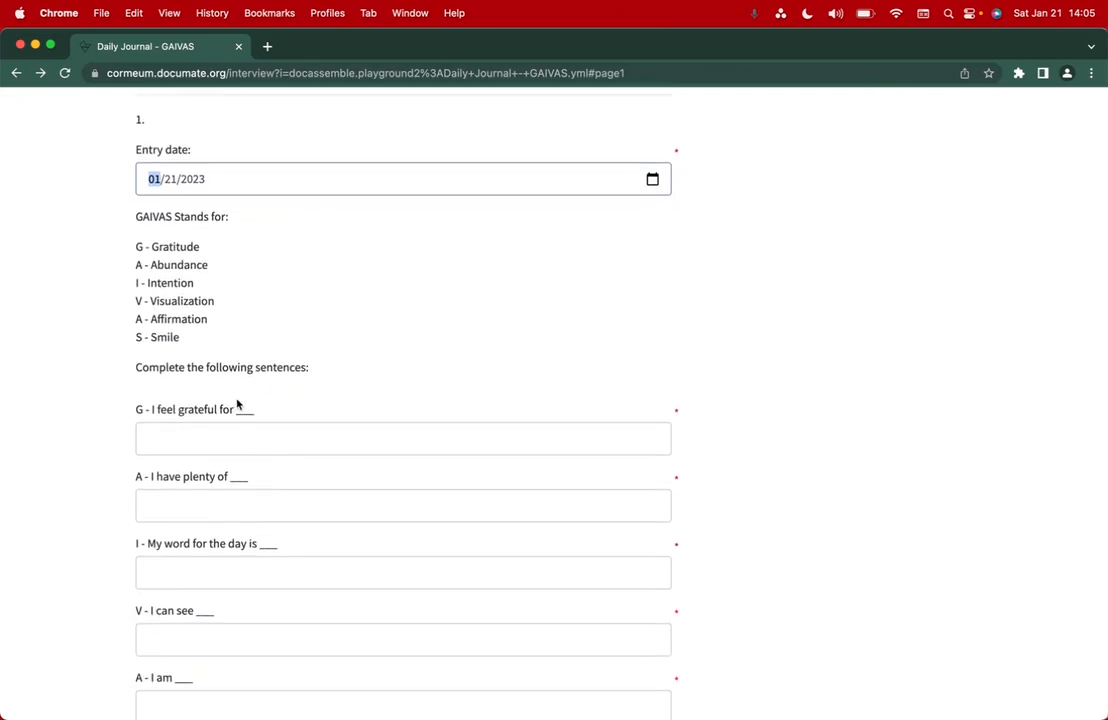
pyautogui.scroll(-2, 237, 404)
# - Answer grateful for 'My partner', plenty of 'Time and energy', word for the day 'Love'
pyautogui.click(211, 347)
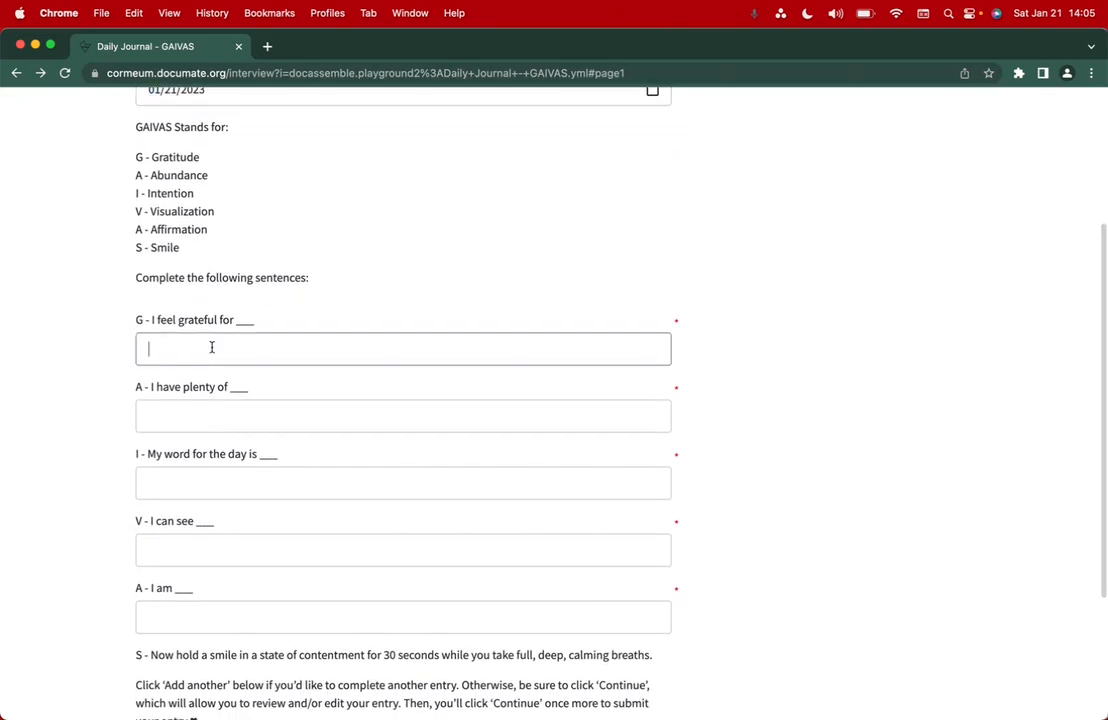
pyautogui.write('My partner')
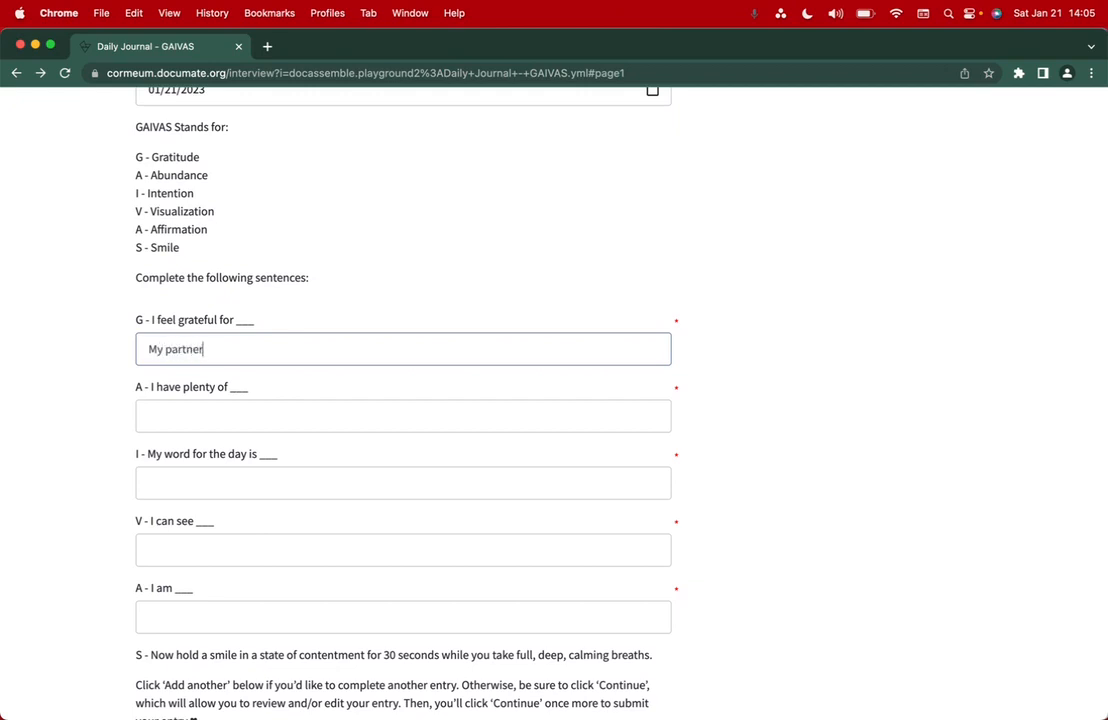
pyautogui.click(216, 419)
pyautogui.write('Time')
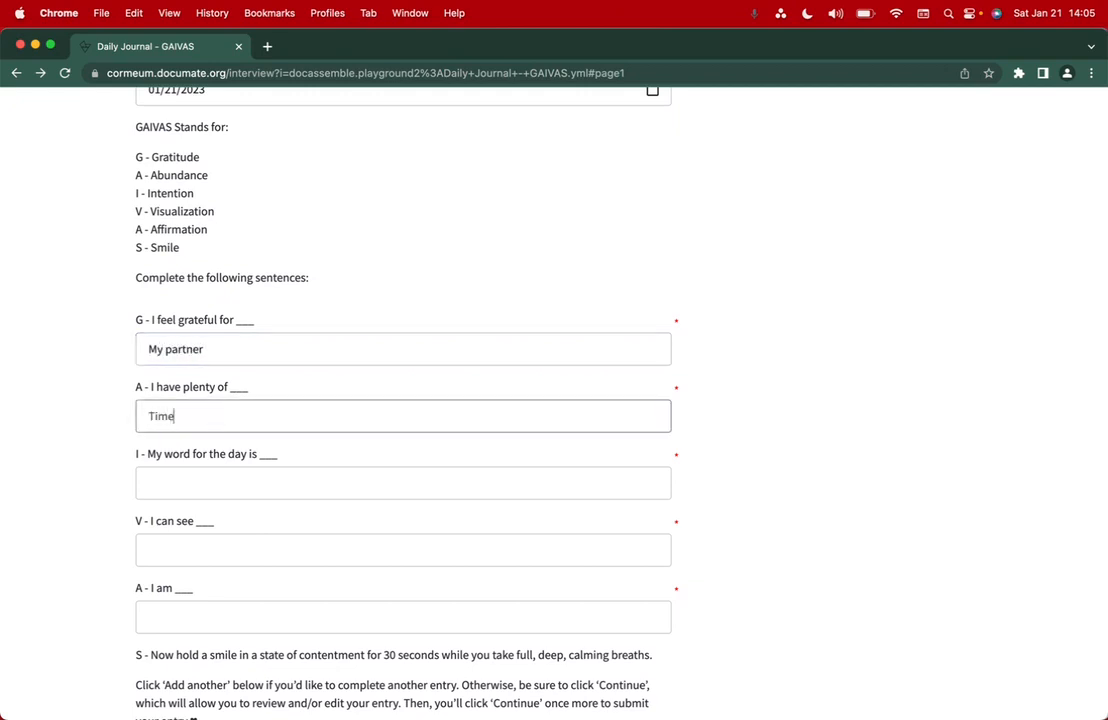
pyautogui.write(' and energy')
pyautogui.click(213, 483)
pyautogui.write('Love')
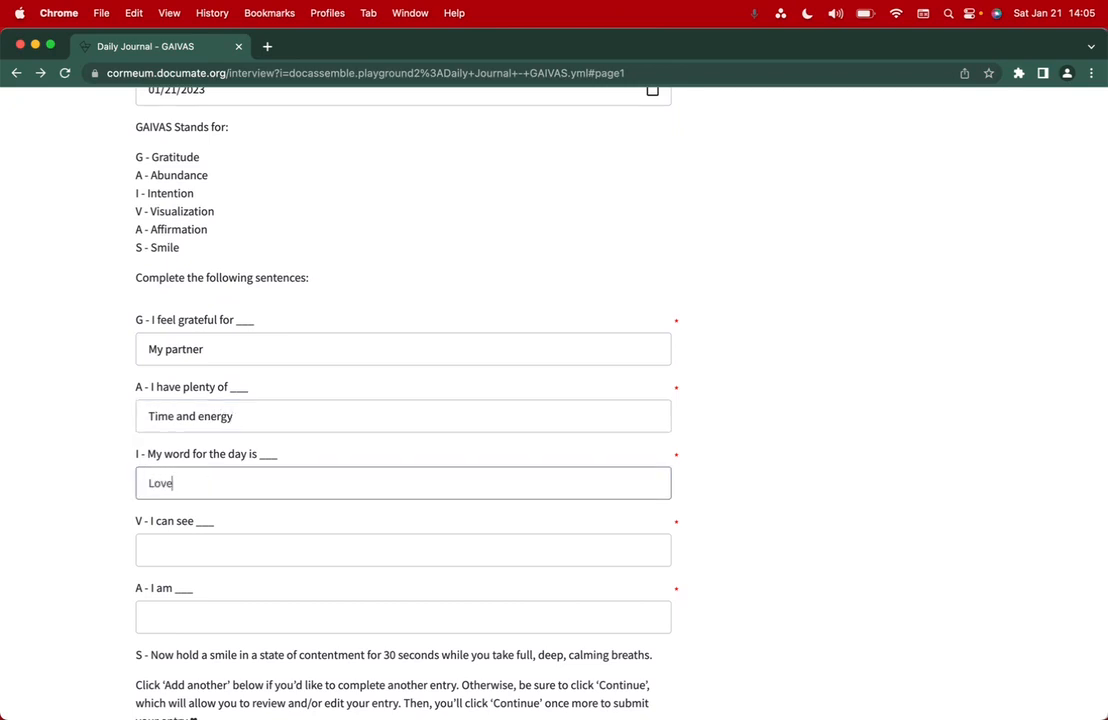
# - Answer 'That the world is beautiful' and 'So excited to have some food after this!', then submit
pyautogui.scroll(-2, 215, 478)
pyautogui.click(193, 482)
pyautogui.write('That the wo')
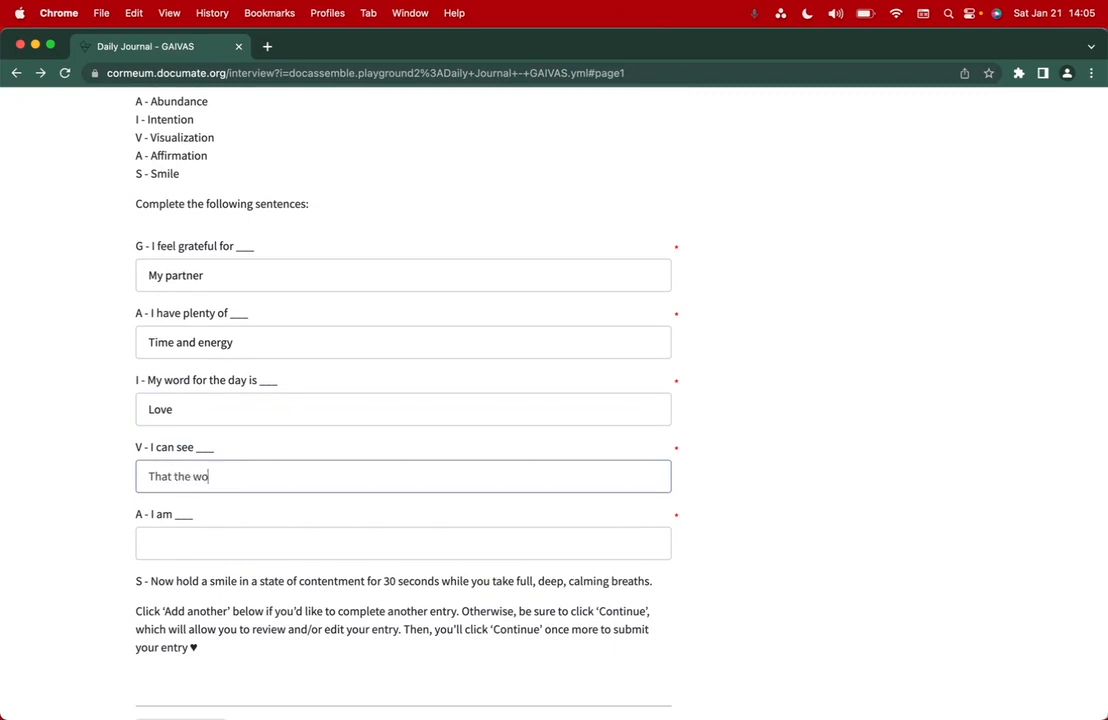
pyautogui.write('rld is beautiful')
pyautogui.click(171, 534)
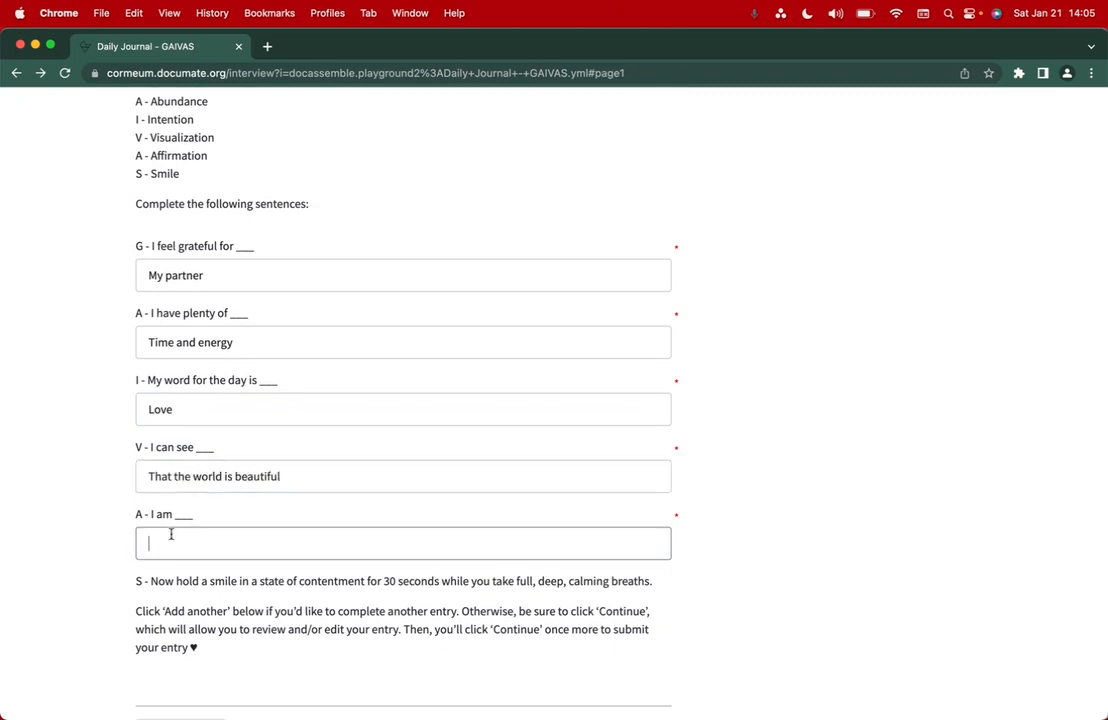
pyautogui.write('So excited')
pyautogui.write('to have some food after this!')
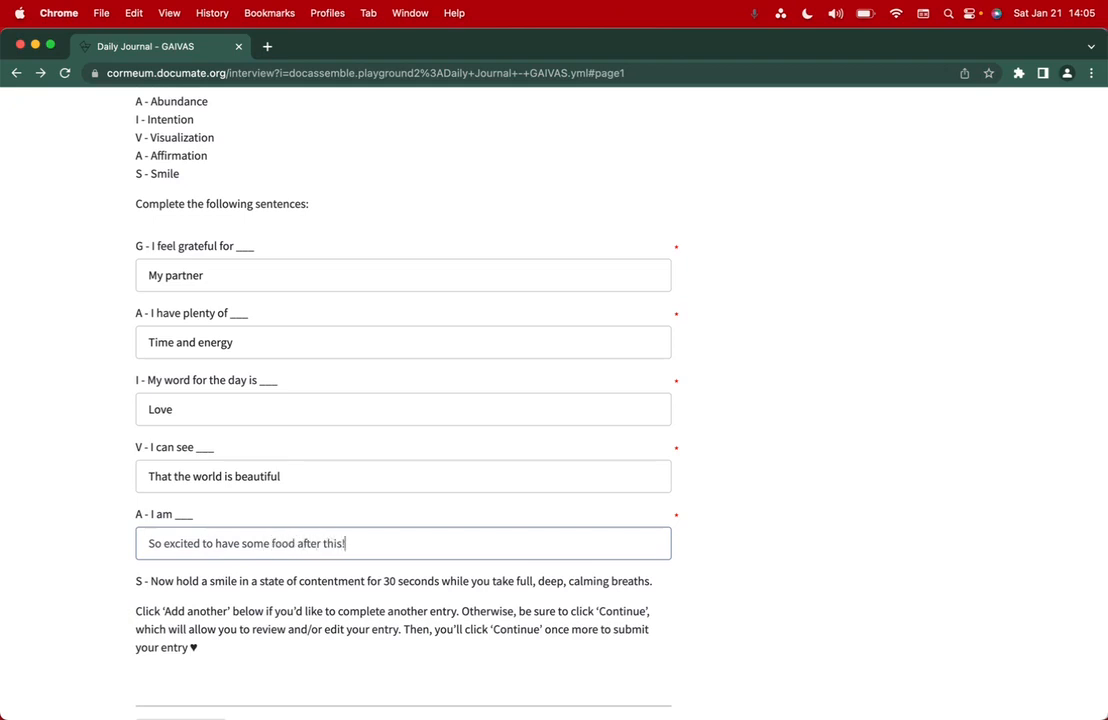
pyautogui.scroll(-3, 400, 450)
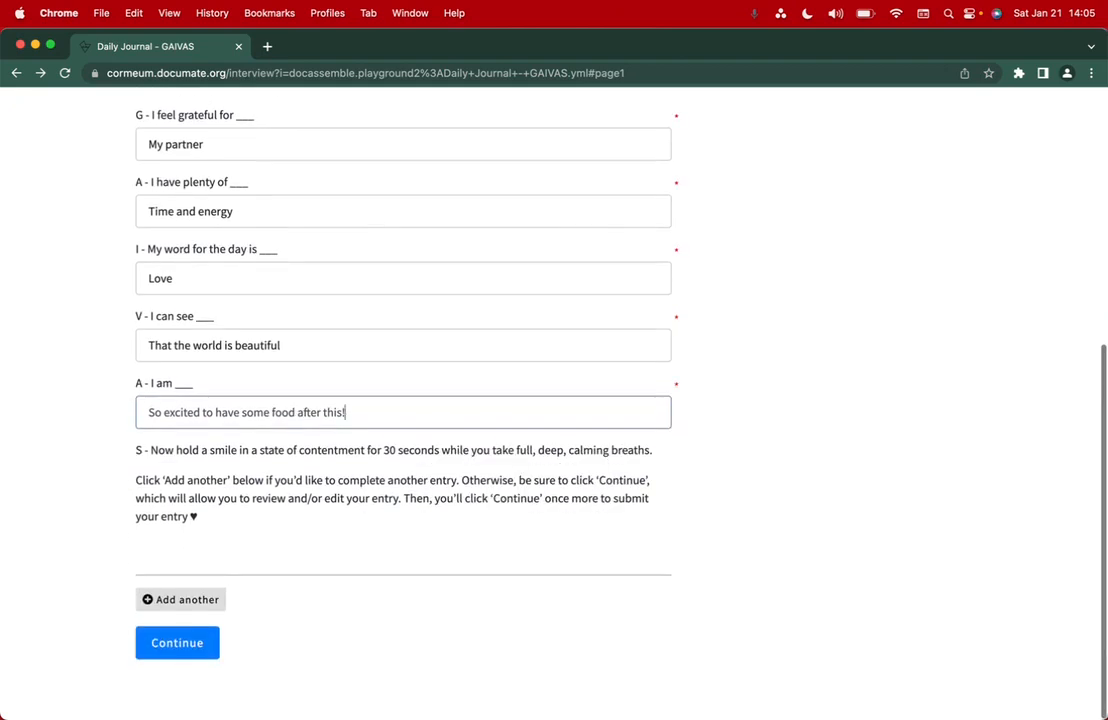
pyautogui.moveTo(144, 453); pyautogui.dragTo(350, 516)
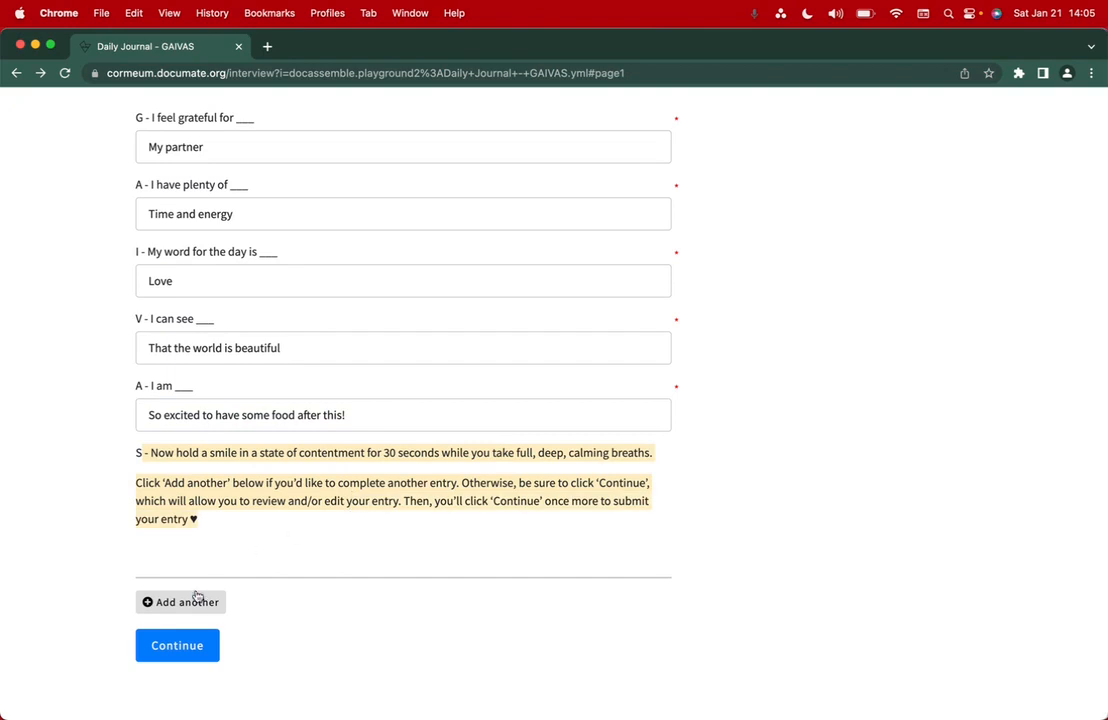
pyautogui.click(165, 647)
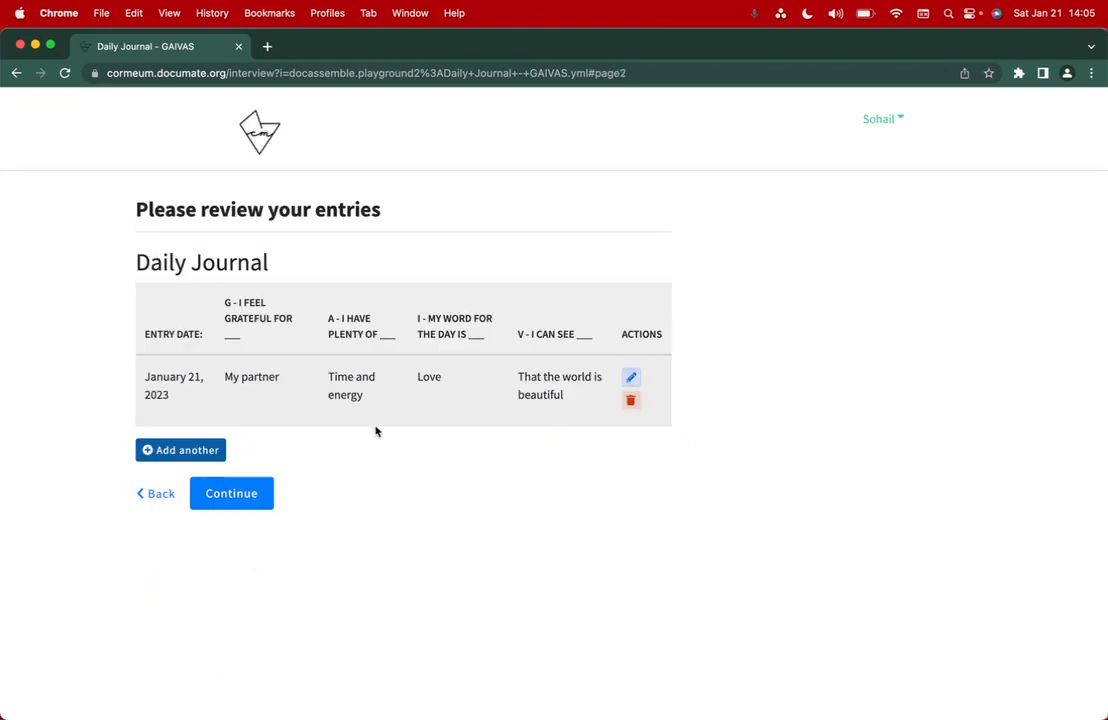
pyautogui.click(263, 494)
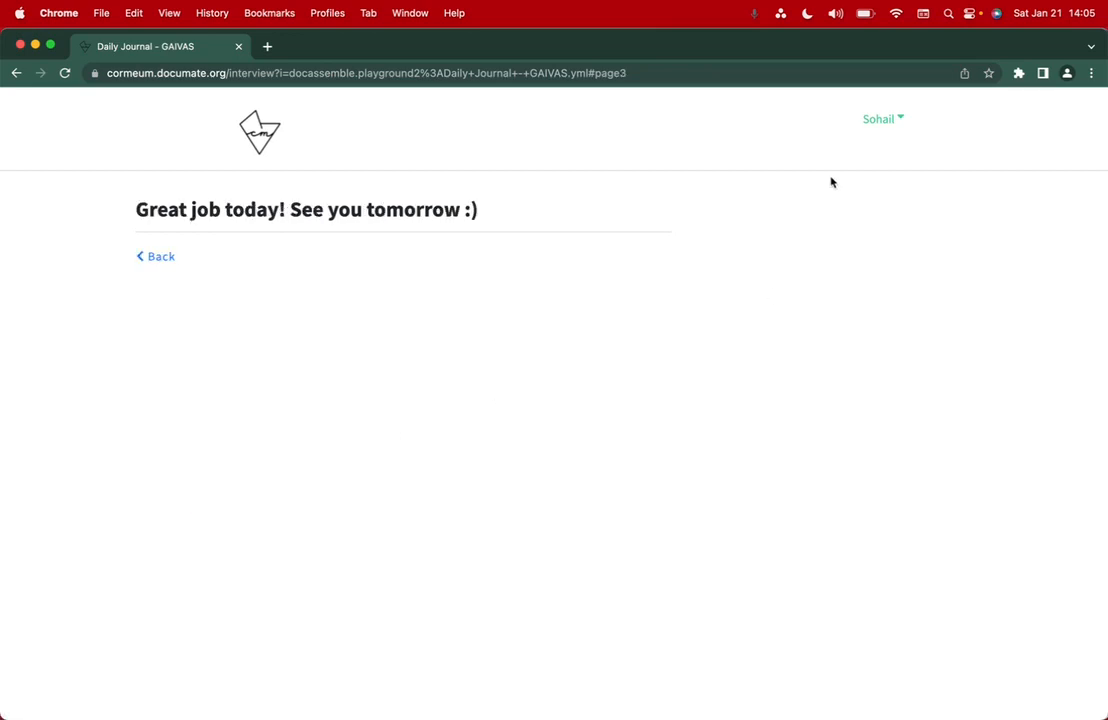
# - Open Workflows Taken and highlight Daily Journal - GAIVAS and its 01/21/2023 02:05PM creation time
pyautogui.click(878, 124)
pyautogui.click(888, 152)
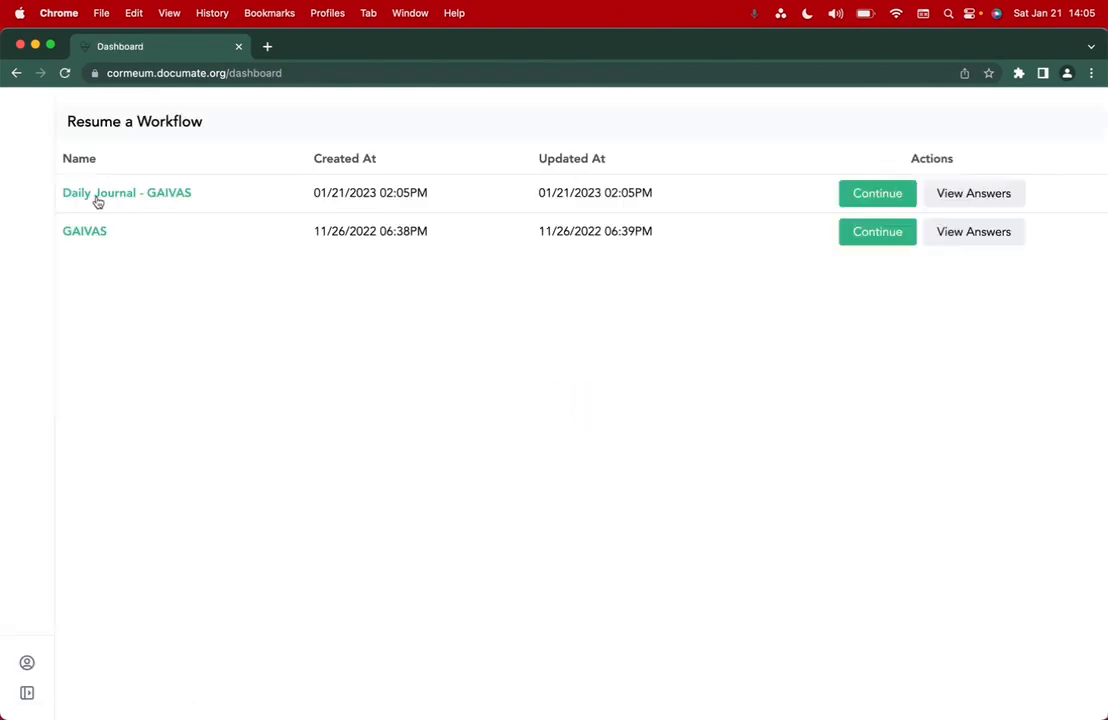
pyautogui.moveTo(246, 197); pyautogui.dragTo(66, 194)
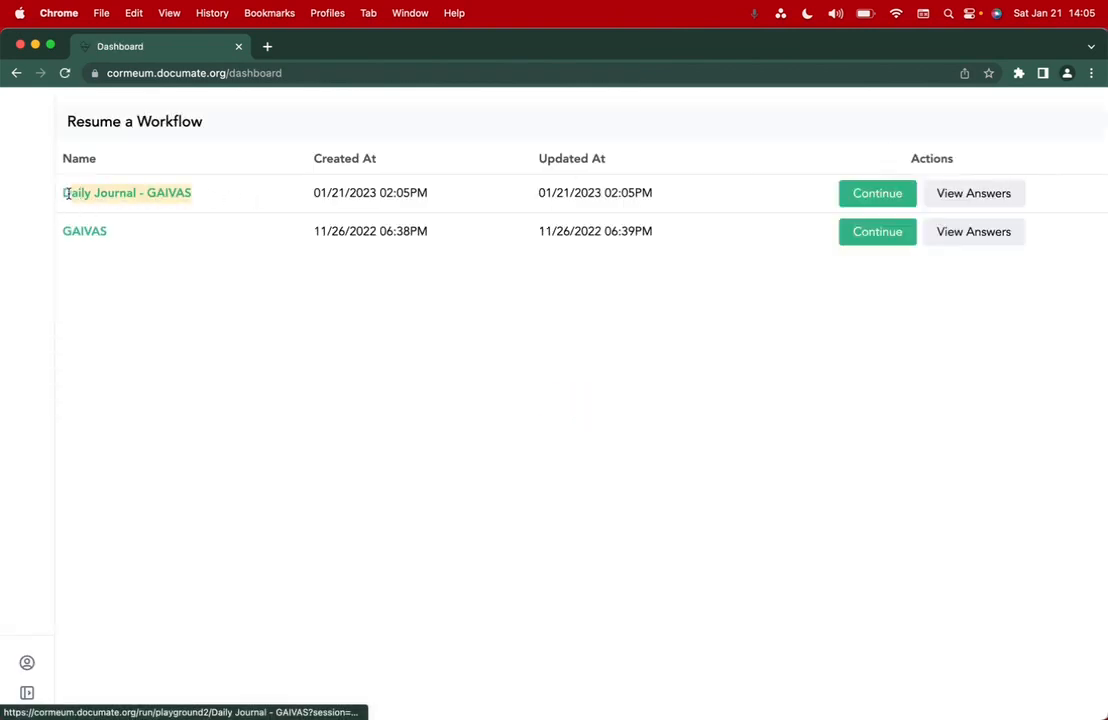
pyautogui.moveTo(302, 198); pyautogui.dragTo(437, 198)
pyautogui.click(659, 328)
pyautogui.click(965, 190)
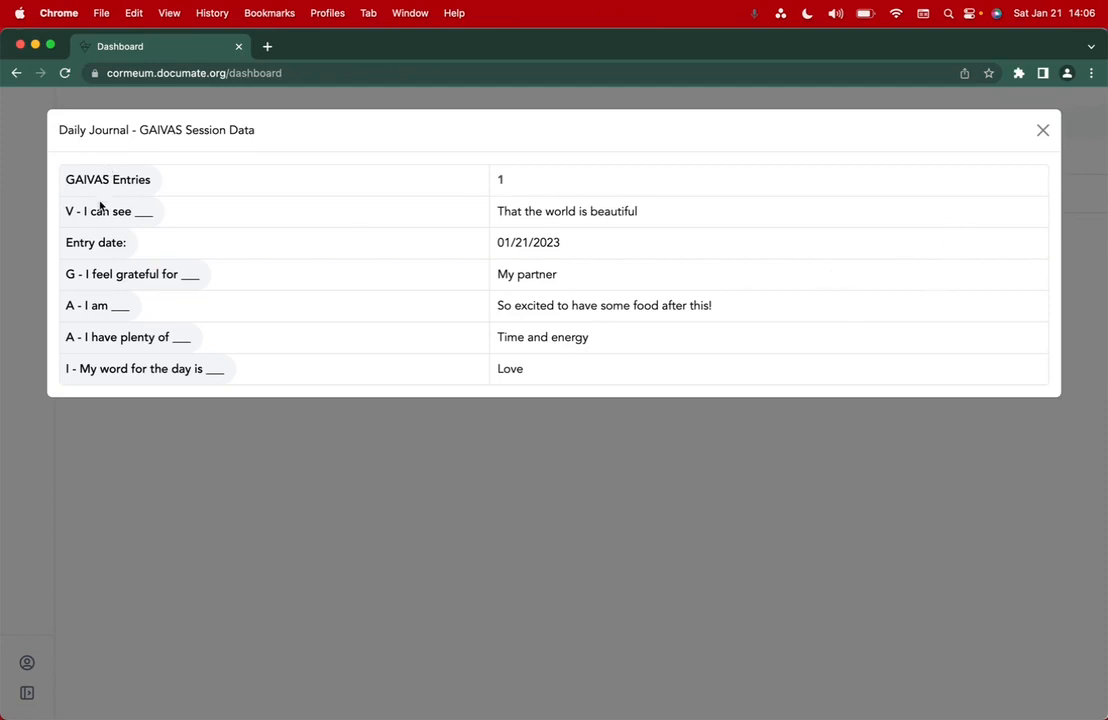
pyautogui.click(1042, 131)
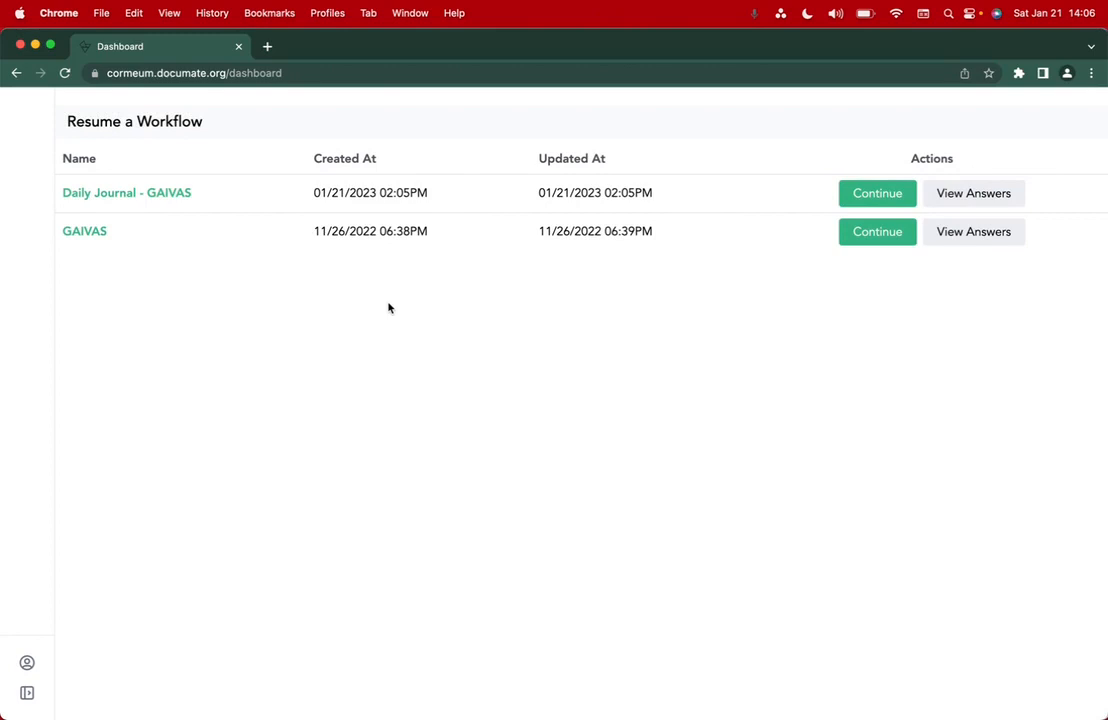
pyautogui.click(27, 693)
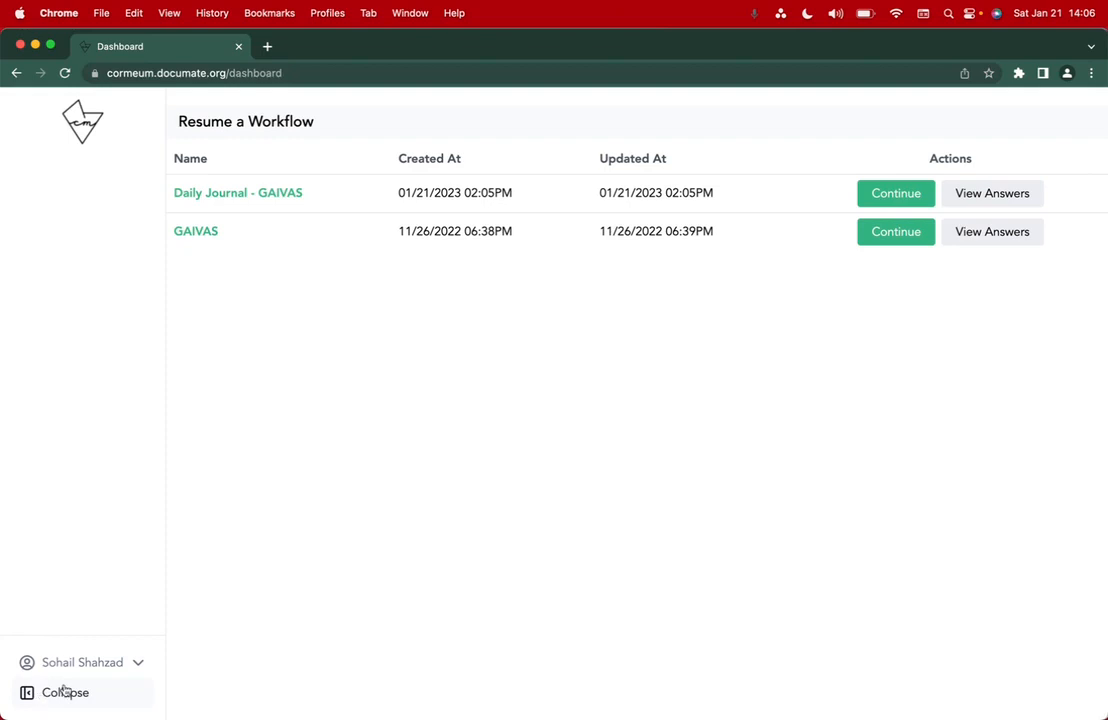
pyautogui.click(88, 664)
pyautogui.click(64, 696)
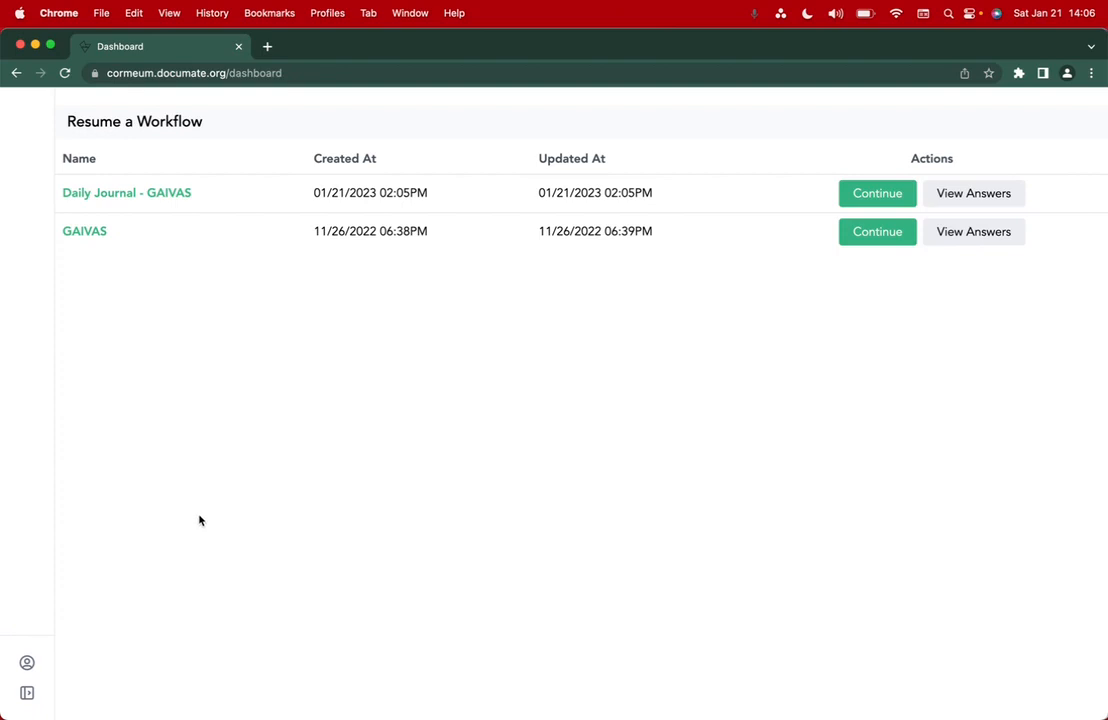
pyautogui.click(971, 197)
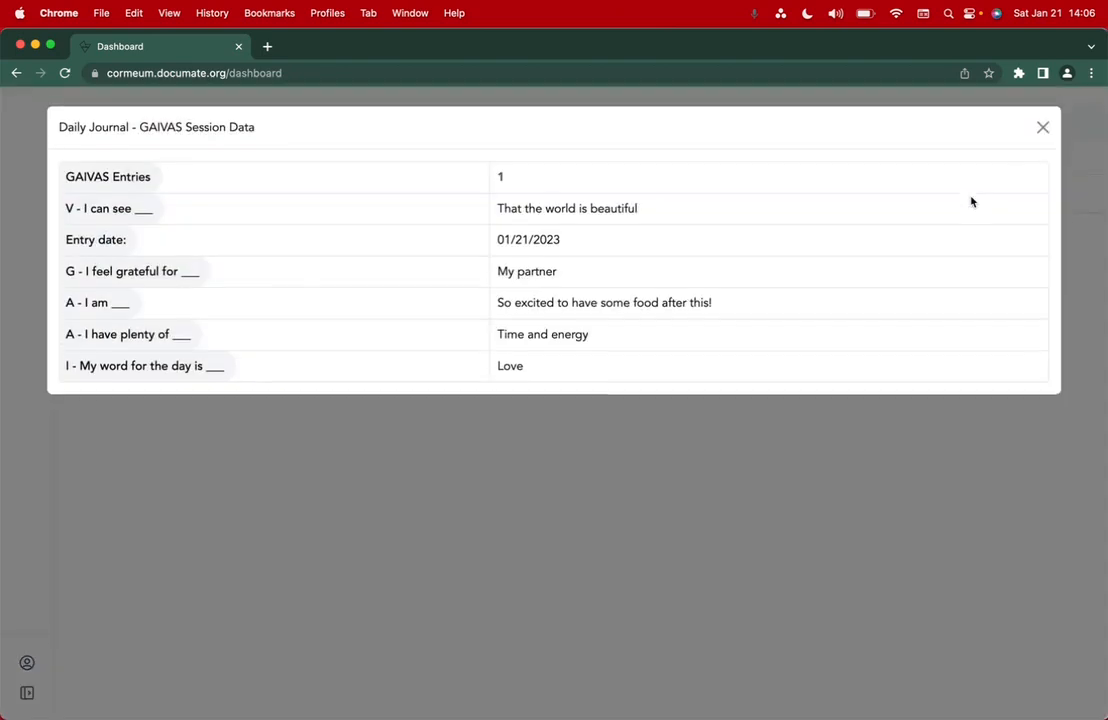
pyautogui.click(1041, 130)
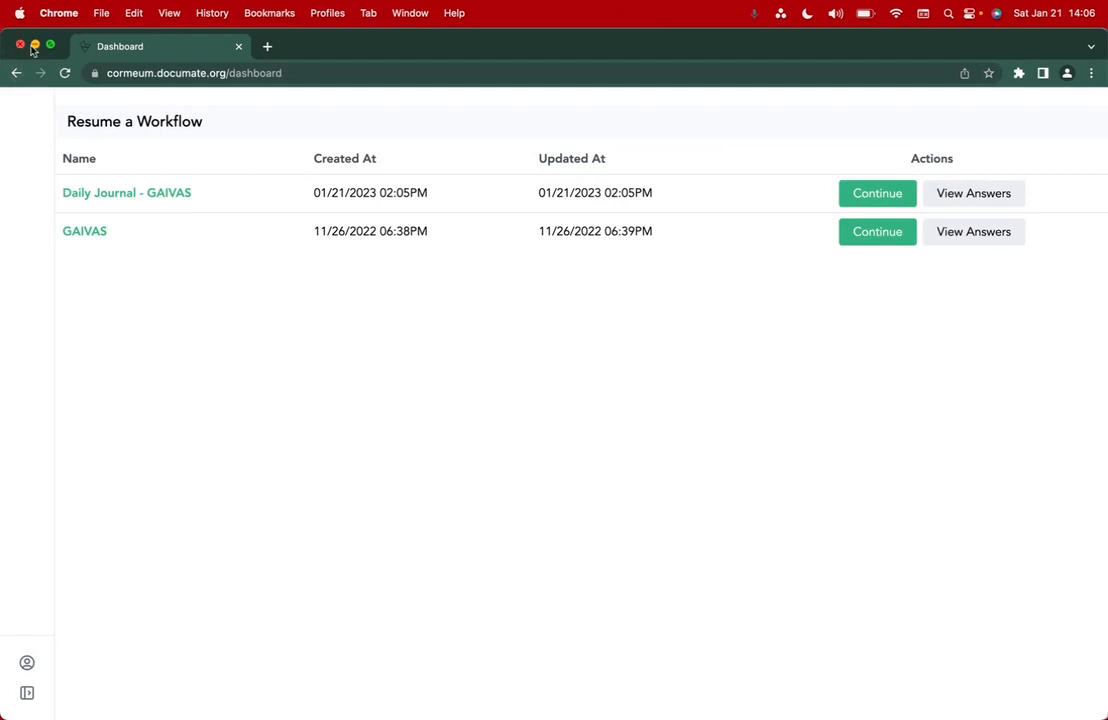
# - Rearrange the windows and copy the Daily Journal - GAIVAS start link from the workflow list
pyautogui.moveTo(4, 80); pyautogui.dragTo(513, 84)
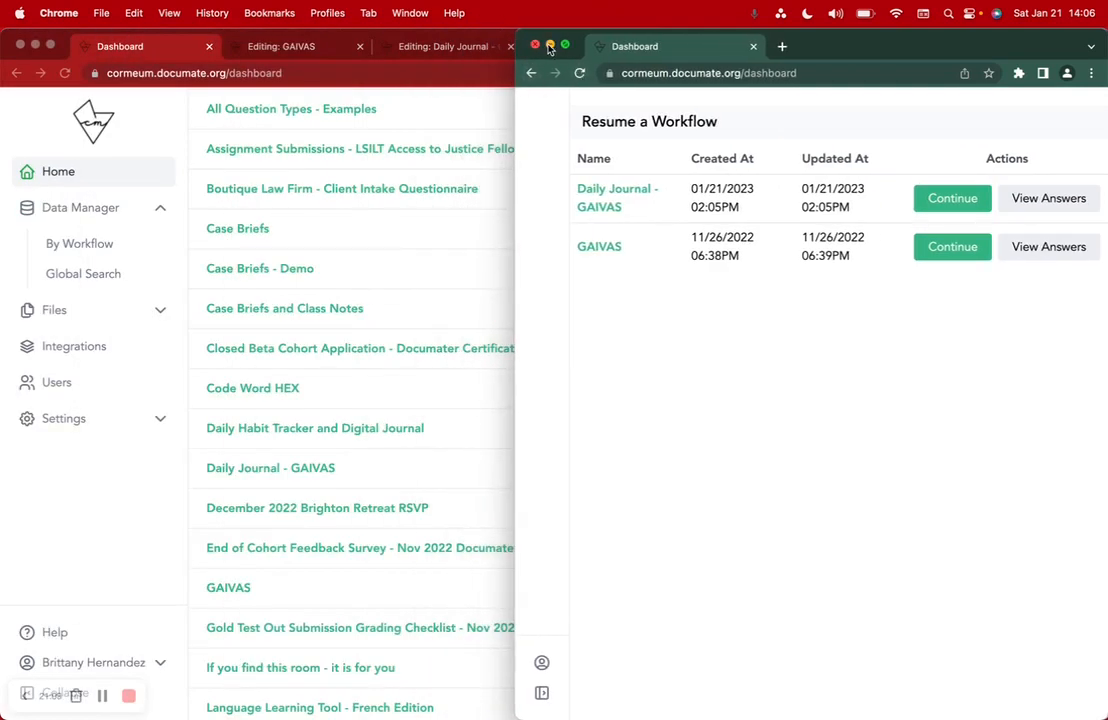
pyautogui.click(549, 46)
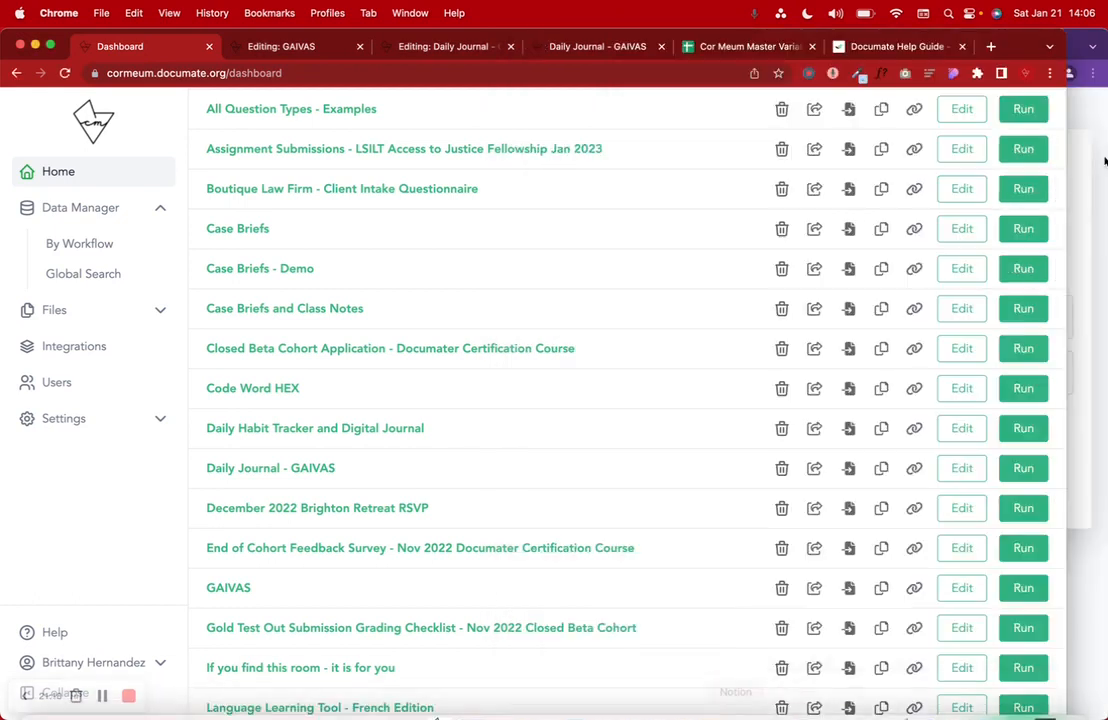
pyautogui.click(1073, 53)
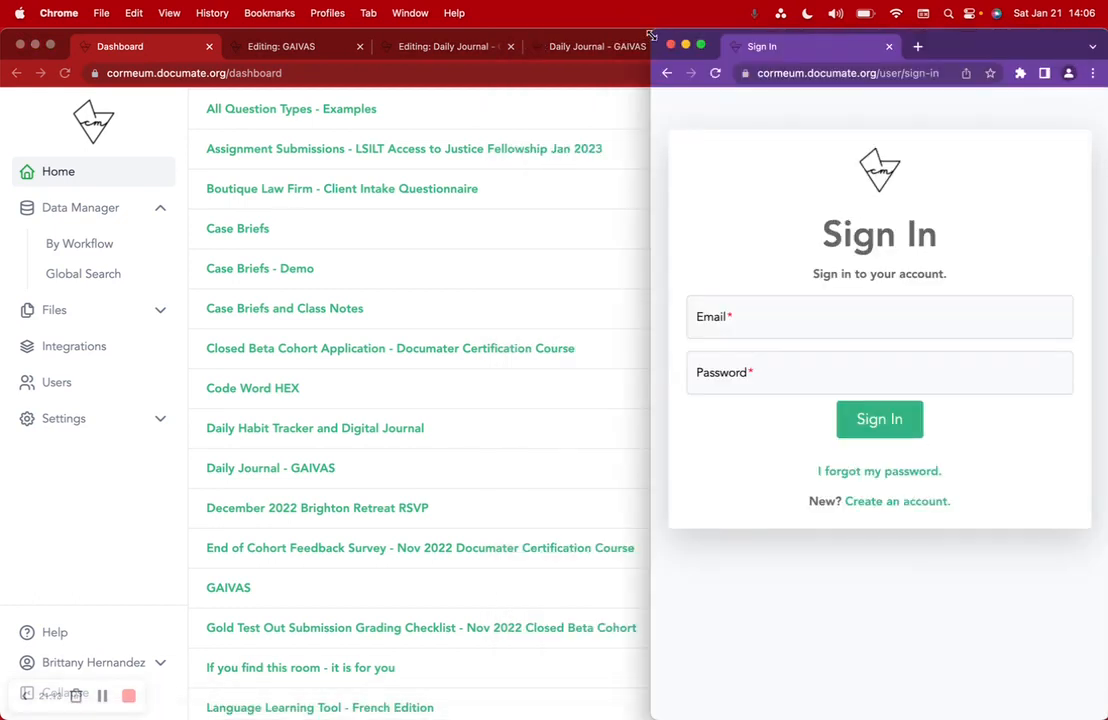
pyautogui.click(513, 248)
pyautogui.scroll(-5, 513, 248)
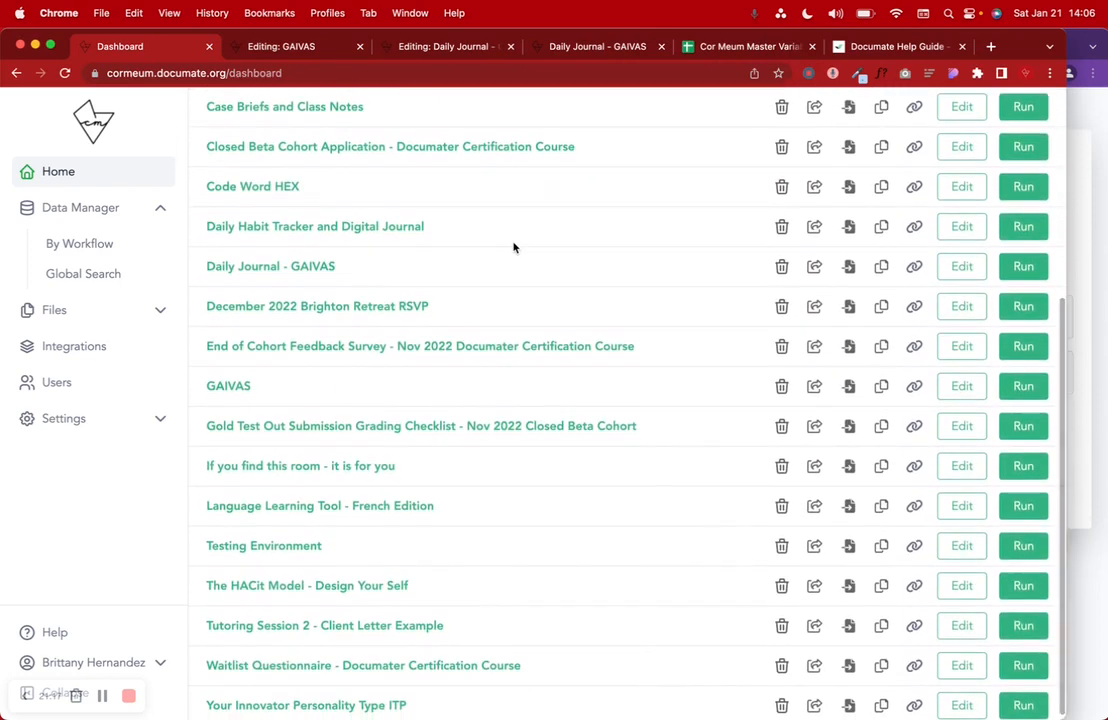
pyautogui.scroll(1, 513, 248)
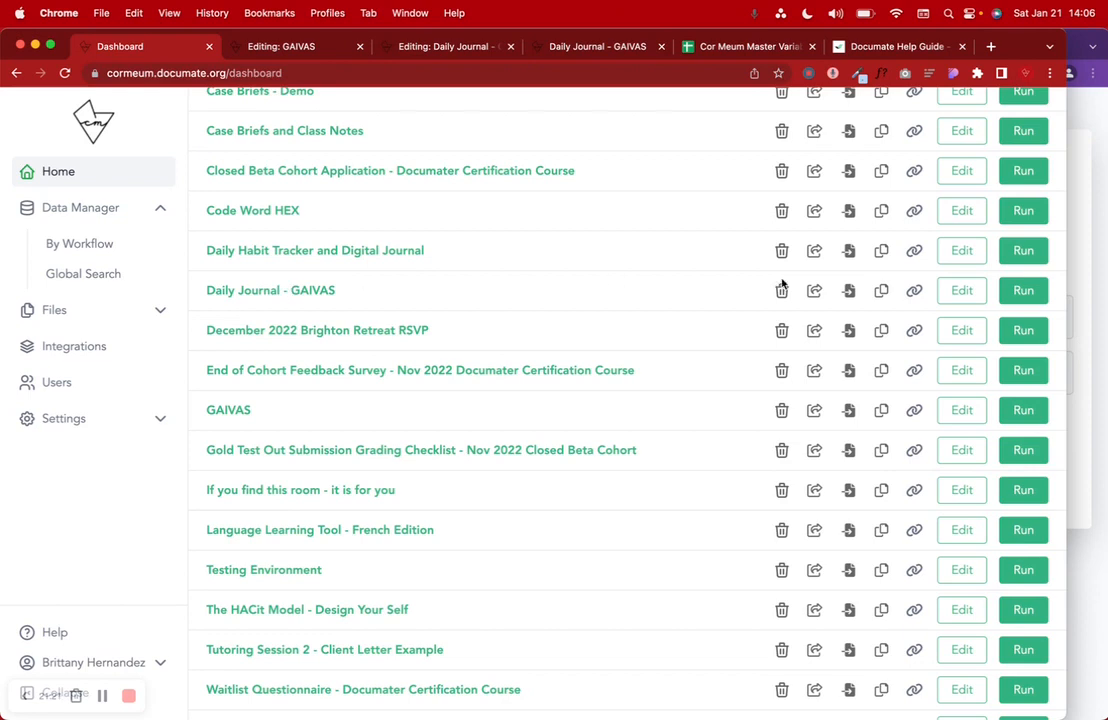
pyautogui.click(914, 290)
# - Load the copied link in a new tab of the full-screen, signed-out browser window
pyautogui.click(1023, 290)
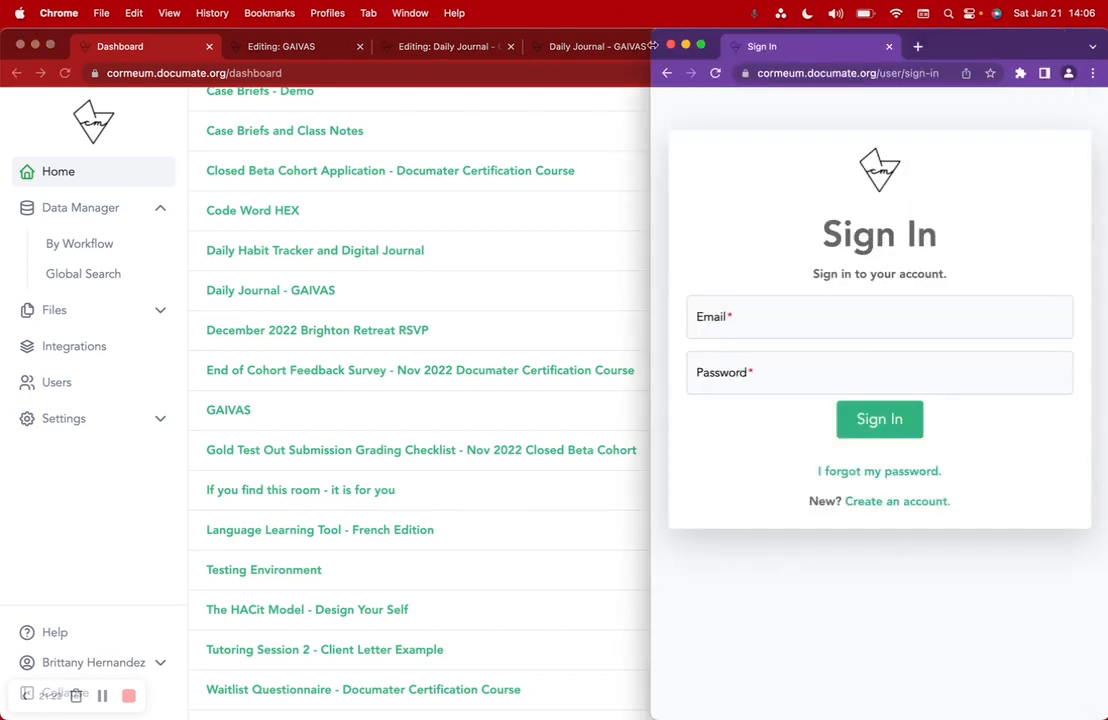
pyautogui.moveTo(653, 29); pyautogui.dragTo(4, 8)
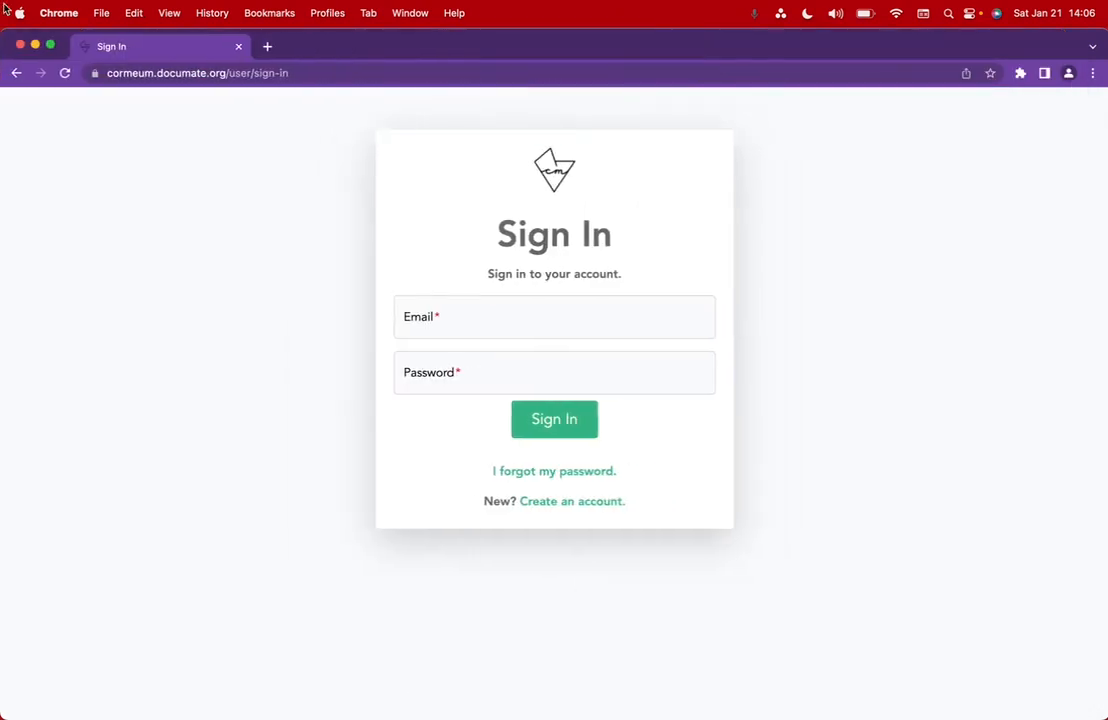
pyautogui.click(268, 48)
pyautogui.write('https://cormeum.documate.org/start/playground2/Daily%20Journal%20-%20GAIVAS')
pyautogui.press('Return')
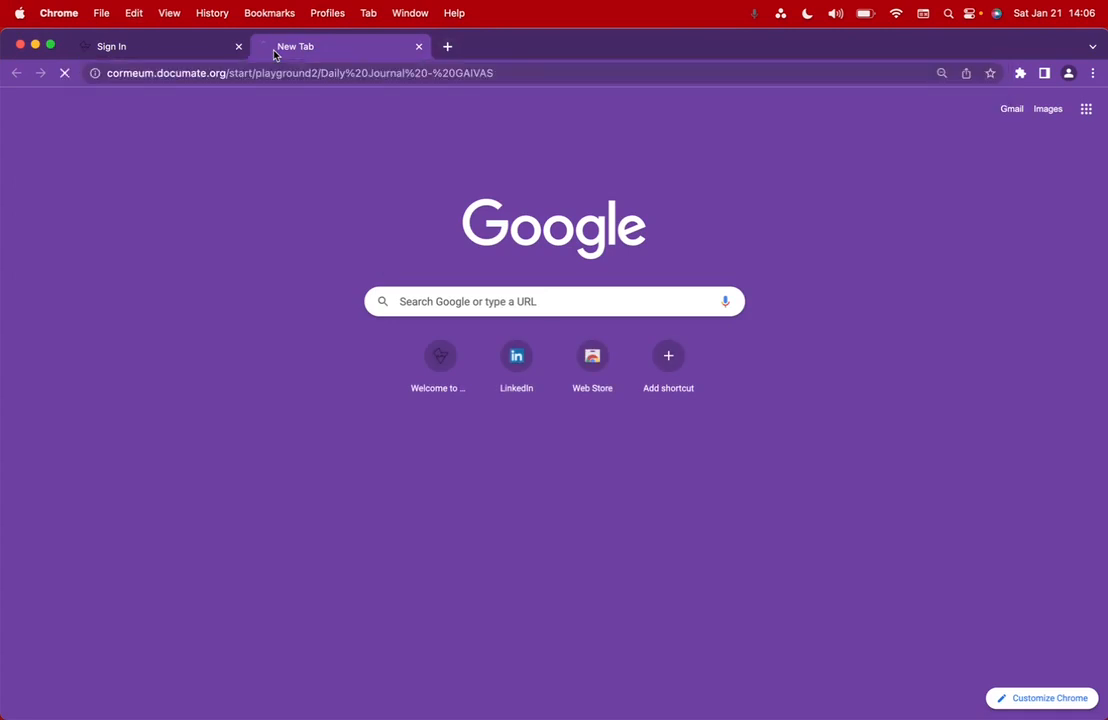
# - Close the old sign-in tab and sign in with the next user's e-mail and password
pyautogui.click(217, 50)
pyautogui.click(238, 46)
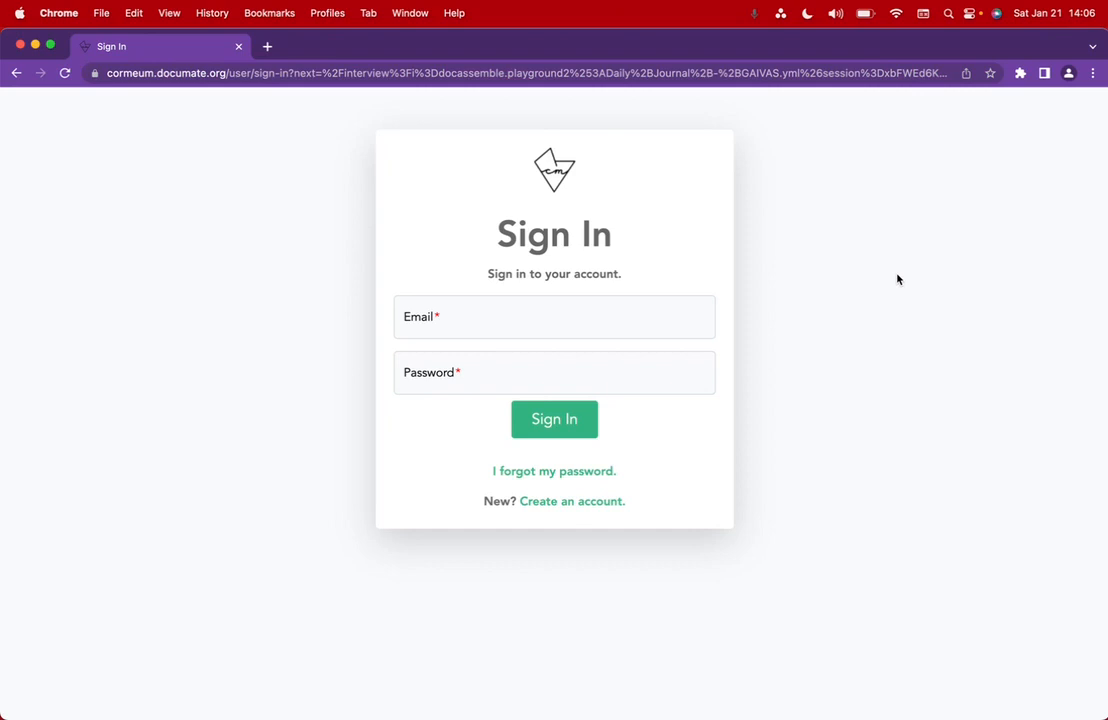
pyautogui.click(464, 332)
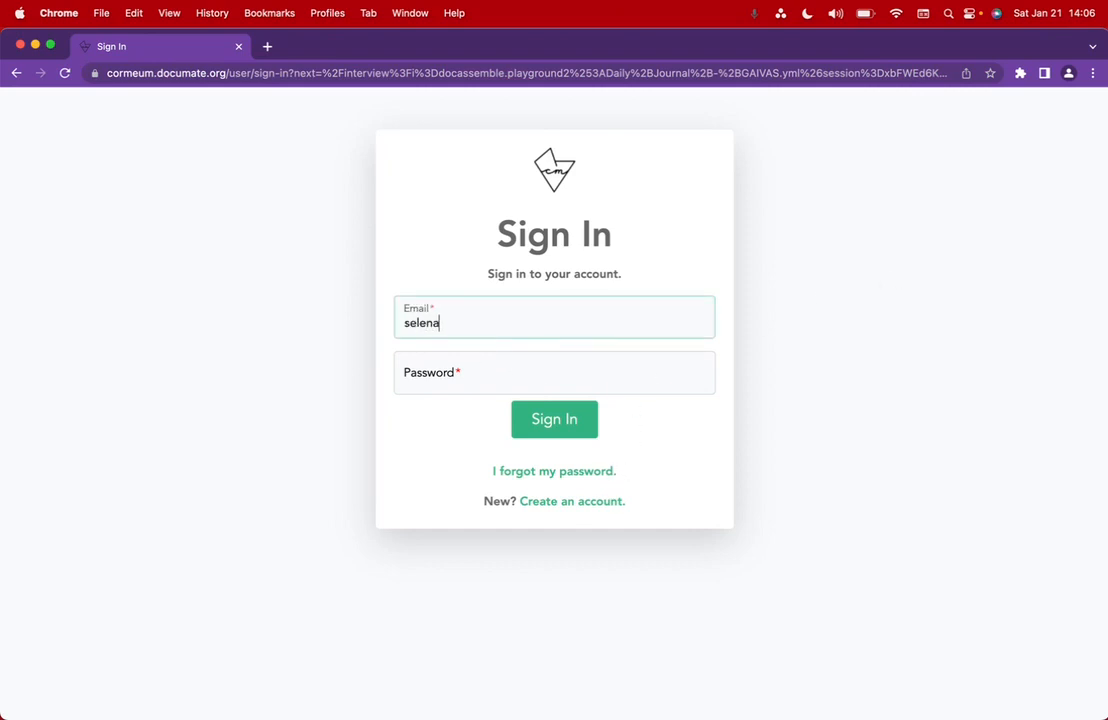
pyautogui.click(453, 379)
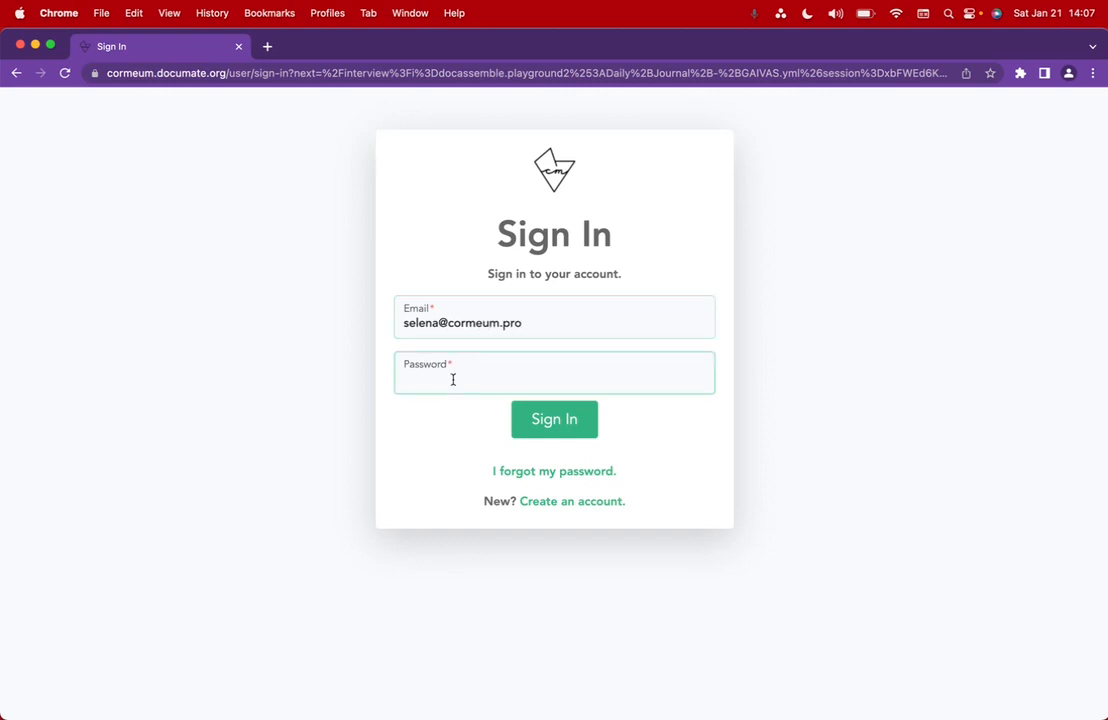
pyautogui.write('••')
pyautogui.press('Return')
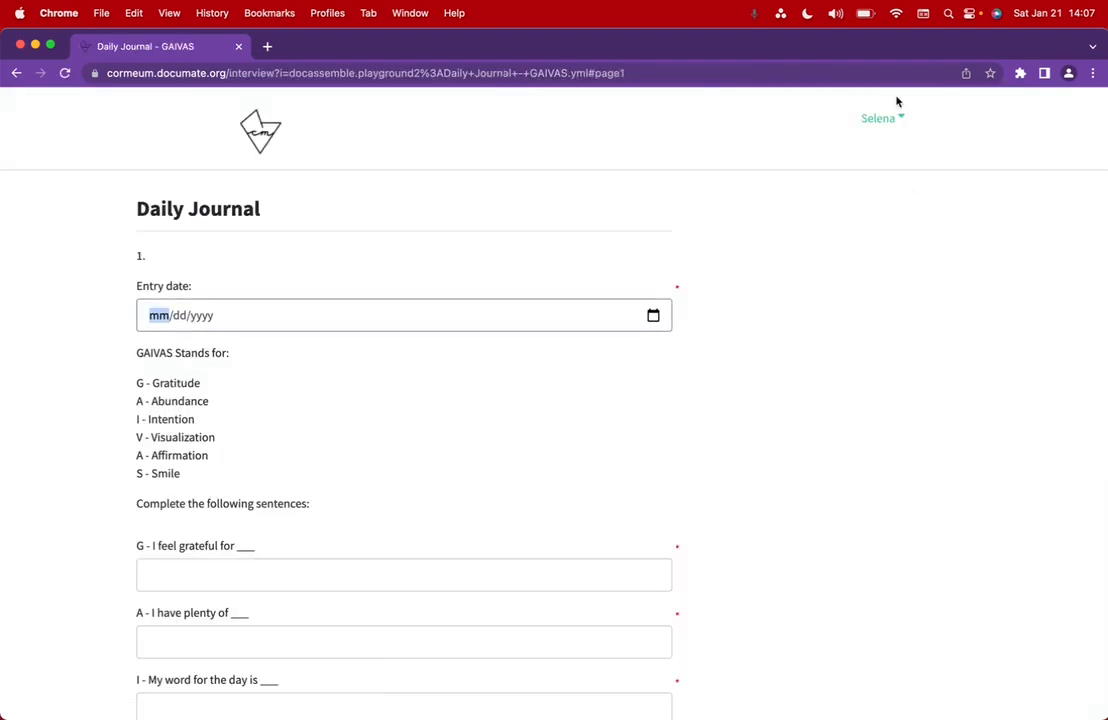
# - Check the Workflows Taken list and Data Manager, then return to the journal form
pyautogui.click(882, 122)
pyautogui.click(895, 152)
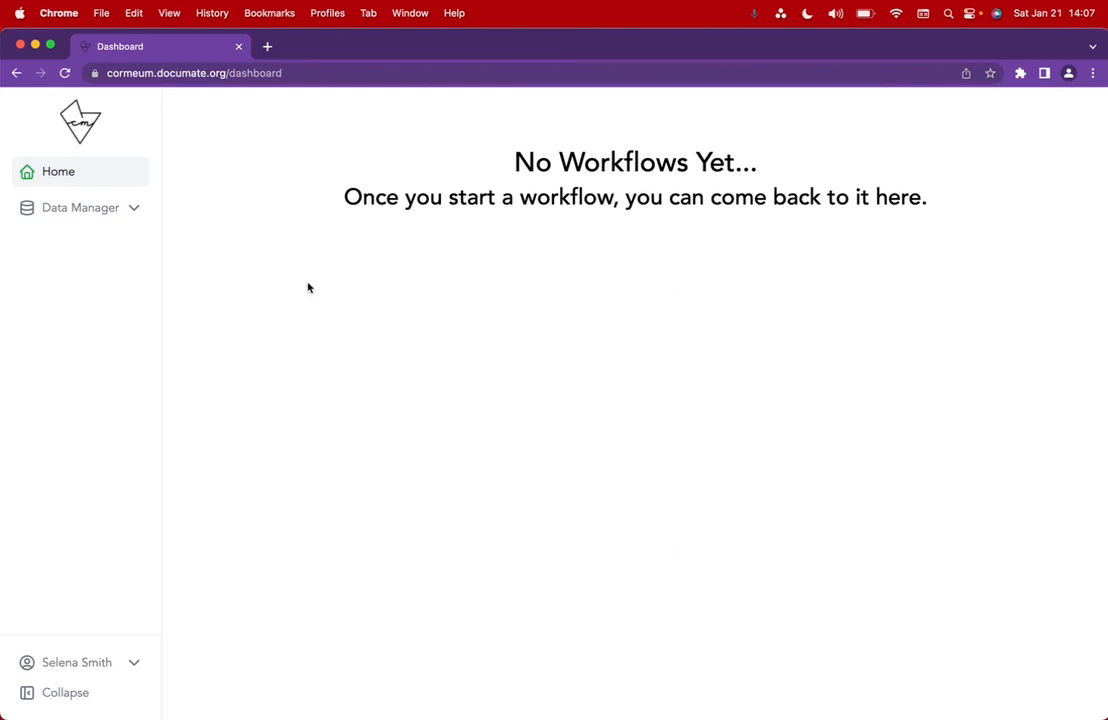
pyautogui.click(100, 209)
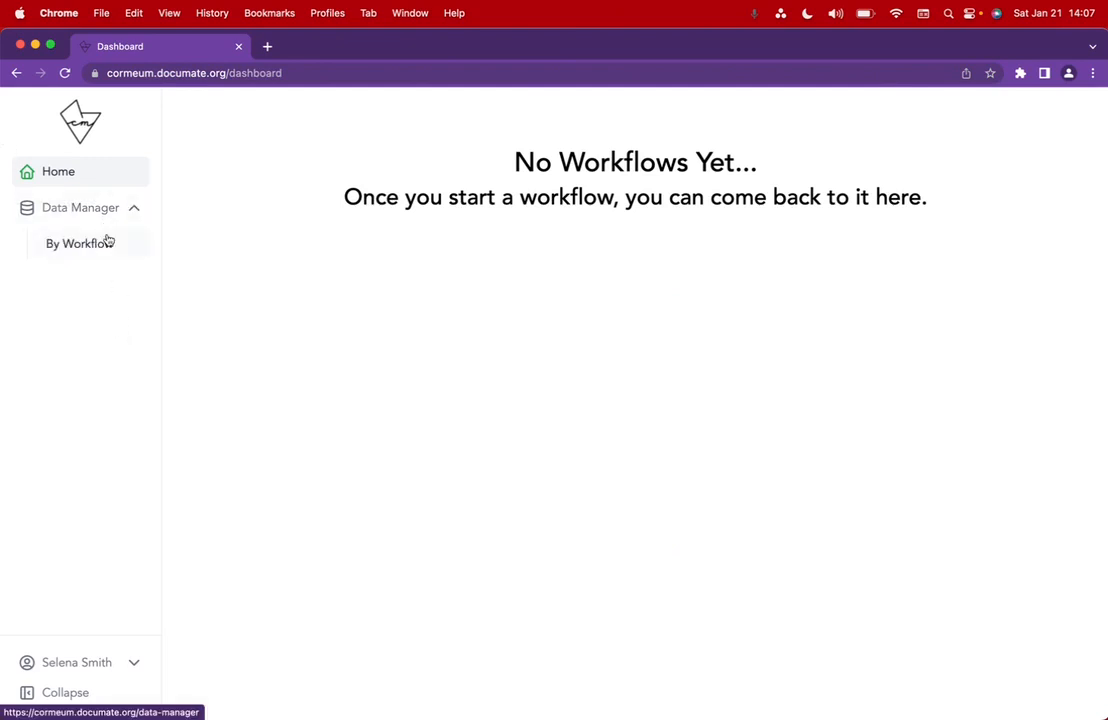
pyautogui.click(16, 73)
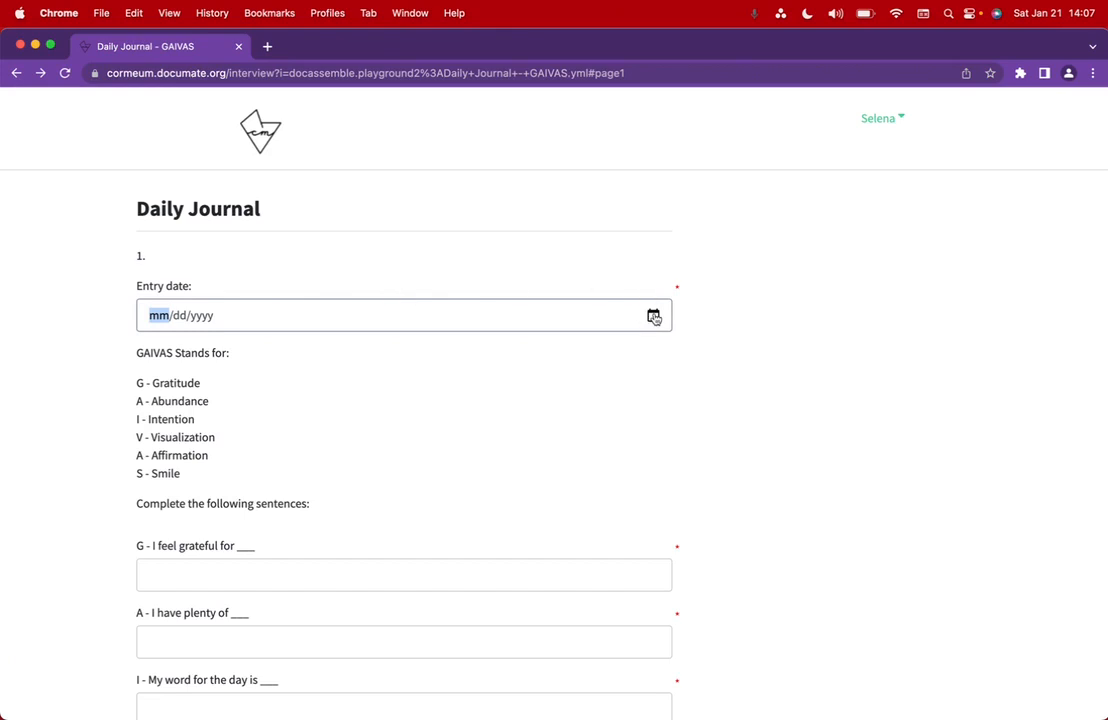
# - Set the journal entry date to 01/21/2023
pyautogui.click(654, 317)
pyautogui.click(259, 459)
pyautogui.scroll(-3, 245, 409)
# - Answer grateful-for, plenty-of and word-for-the-day with My job, Money and Exponential
pyautogui.click(210, 431)
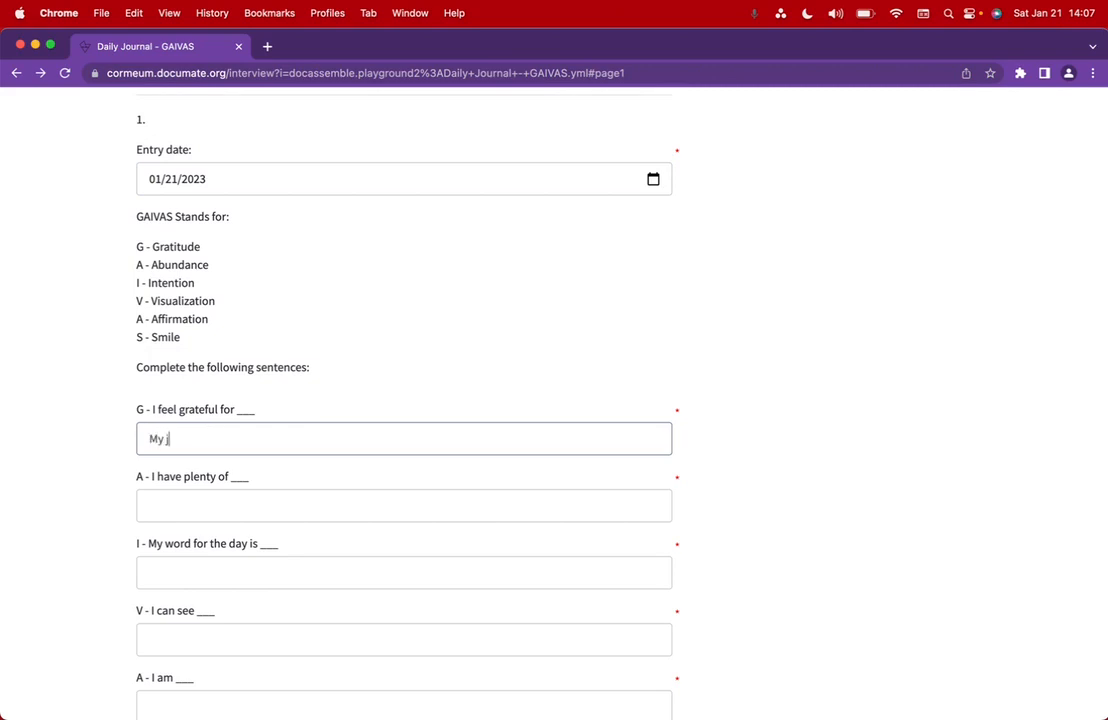
pyautogui.click(205, 505)
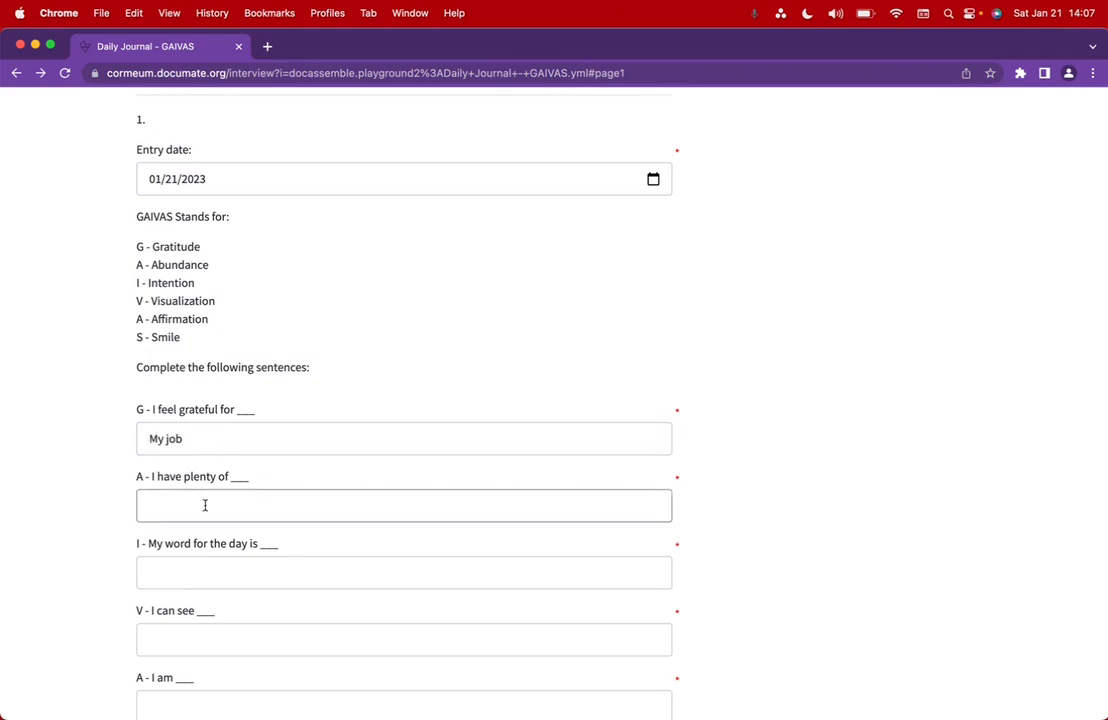
pyautogui.write('Money')
pyautogui.click(196, 564)
pyautogui.scroll(-5, 194, 572)
pyautogui.write('Exponential')
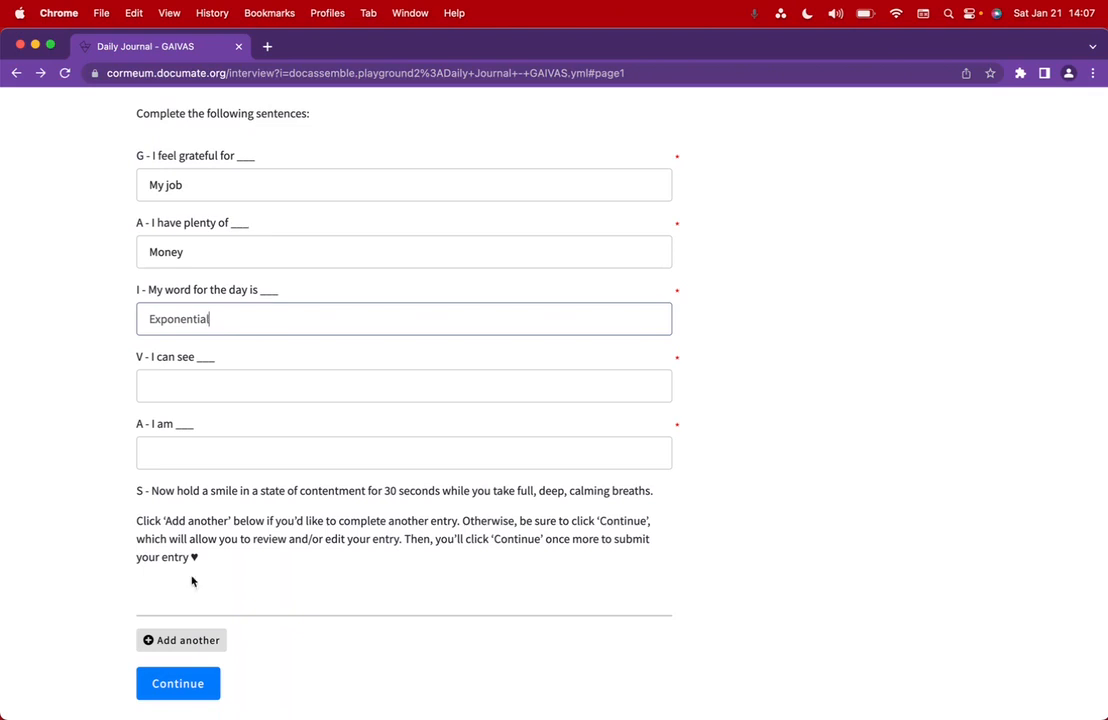
# - Enter the bright, shiny future vision and 'Ecstatic to be alive :)', then continue
pyautogui.click(271, 380)
pyautogui.write('That my future')
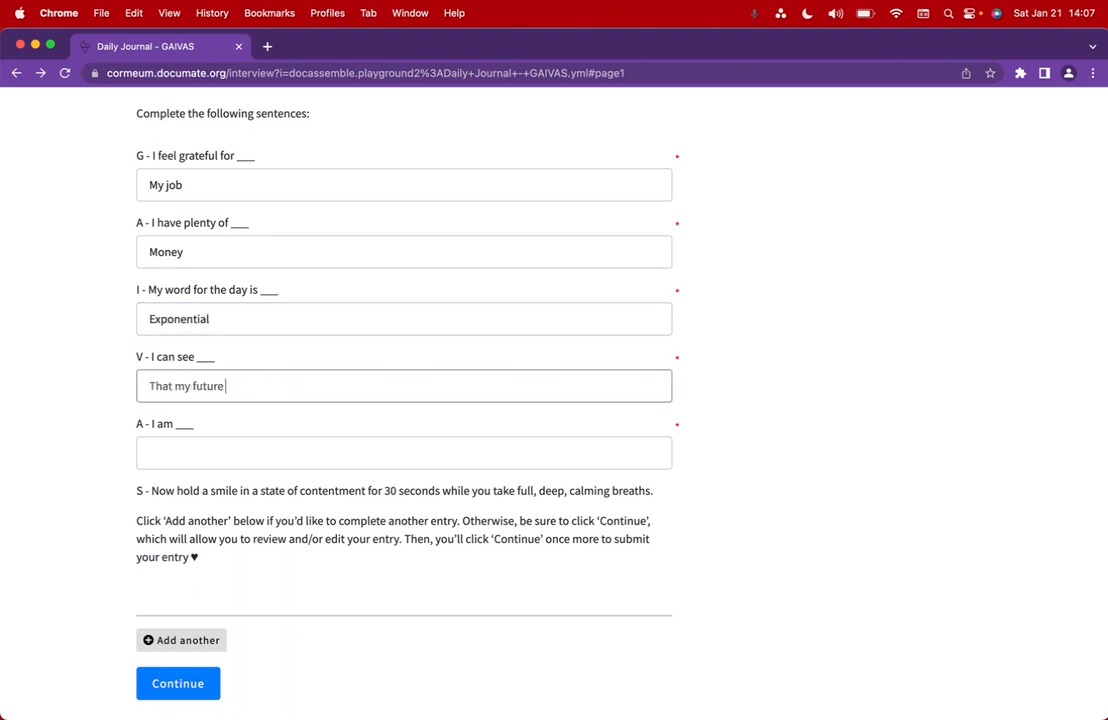
pyautogui.write(' is so so shiny adn')
pyautogui.write('bright!')
pyautogui.click(223, 446)
pyautogui.write('W')
pyautogui.write('cstatic to ')
pyautogui.write('be alive :)')
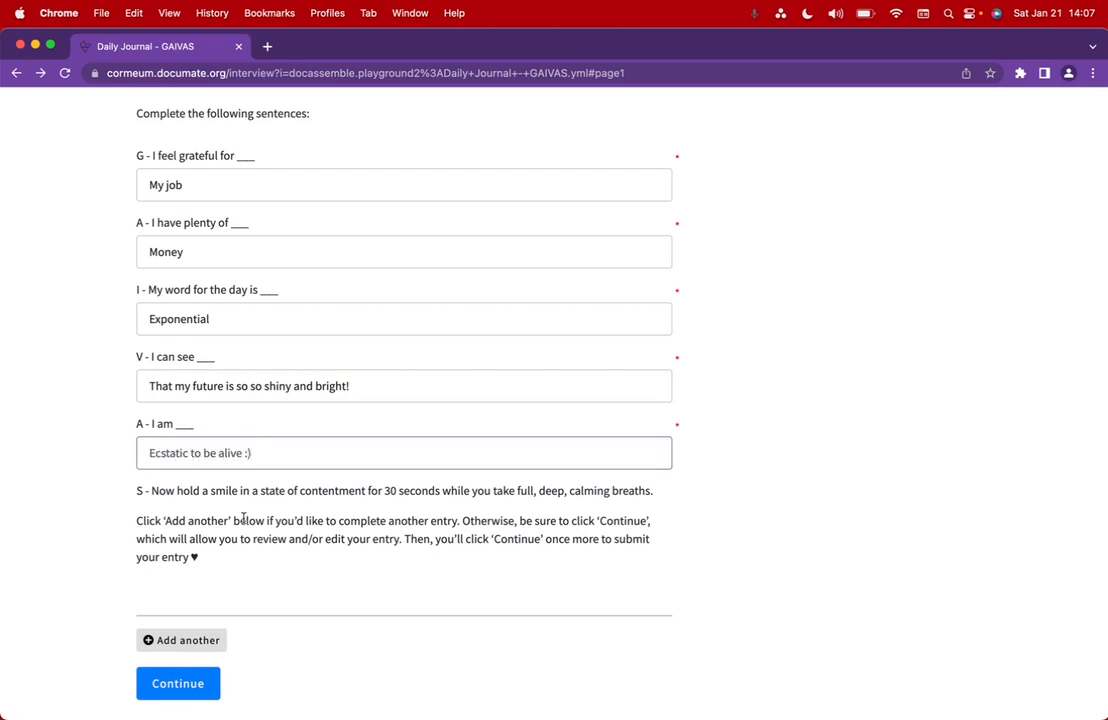
pyautogui.scroll(-1, 243, 518)
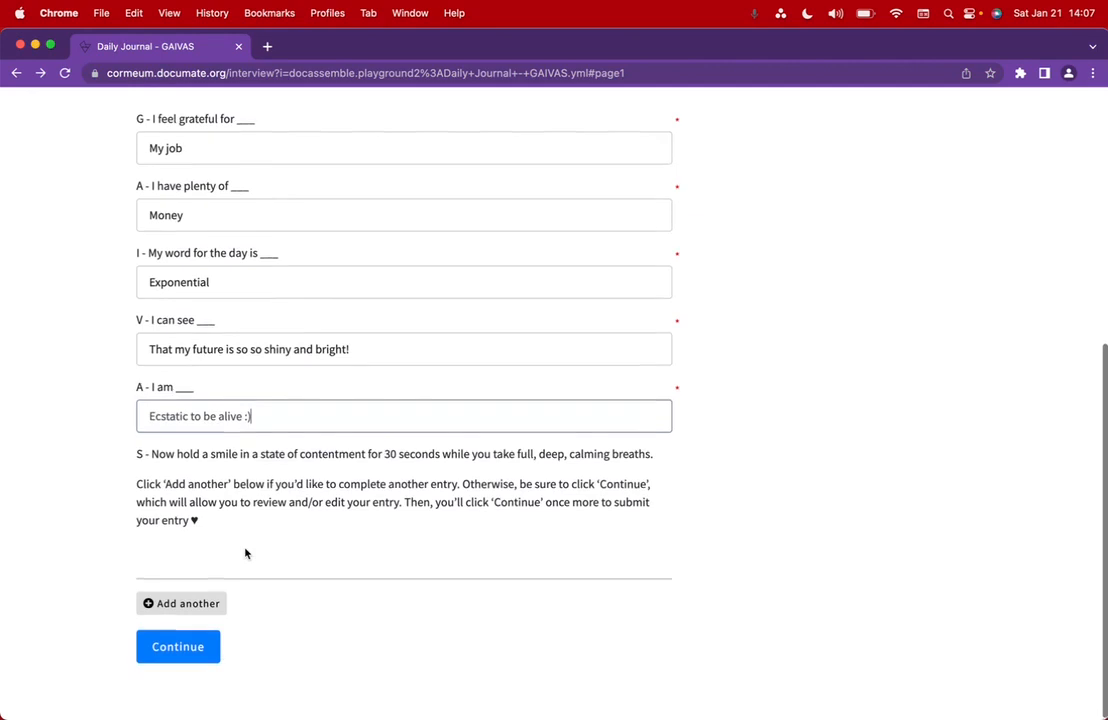
pyautogui.click(182, 652)
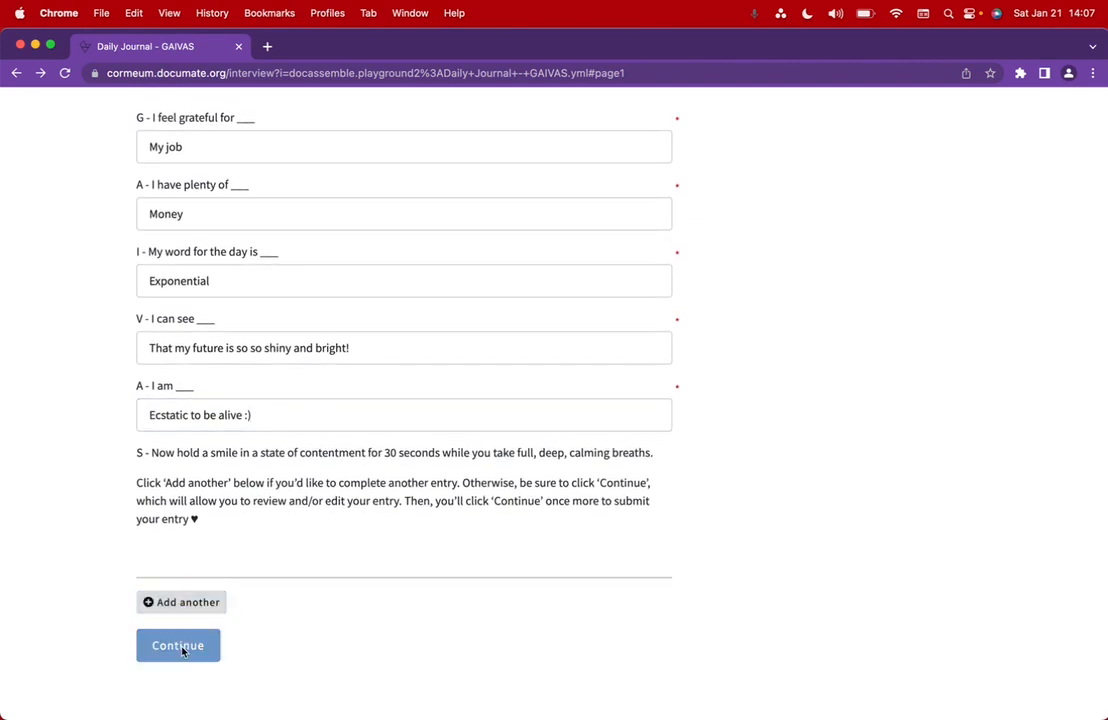
# - Submit the 01/21/2023 entry, check its answers in Workflows Taken, and open Data Manager by workflow
pyautogui.click(258, 510)
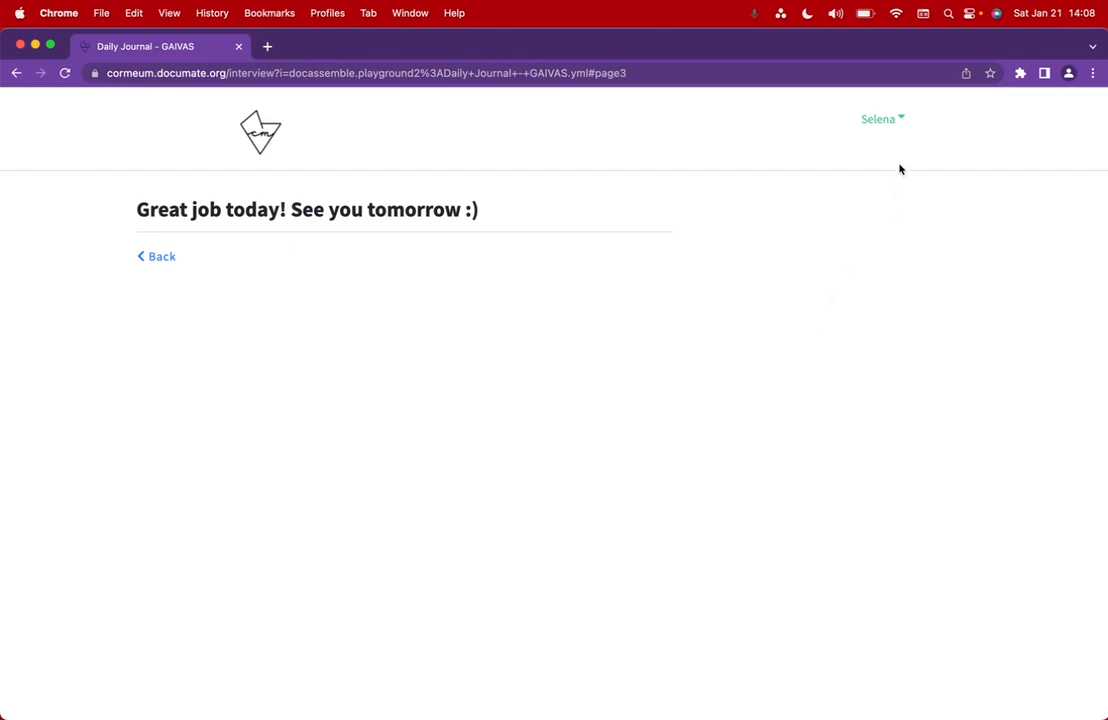
pyautogui.click(886, 122)
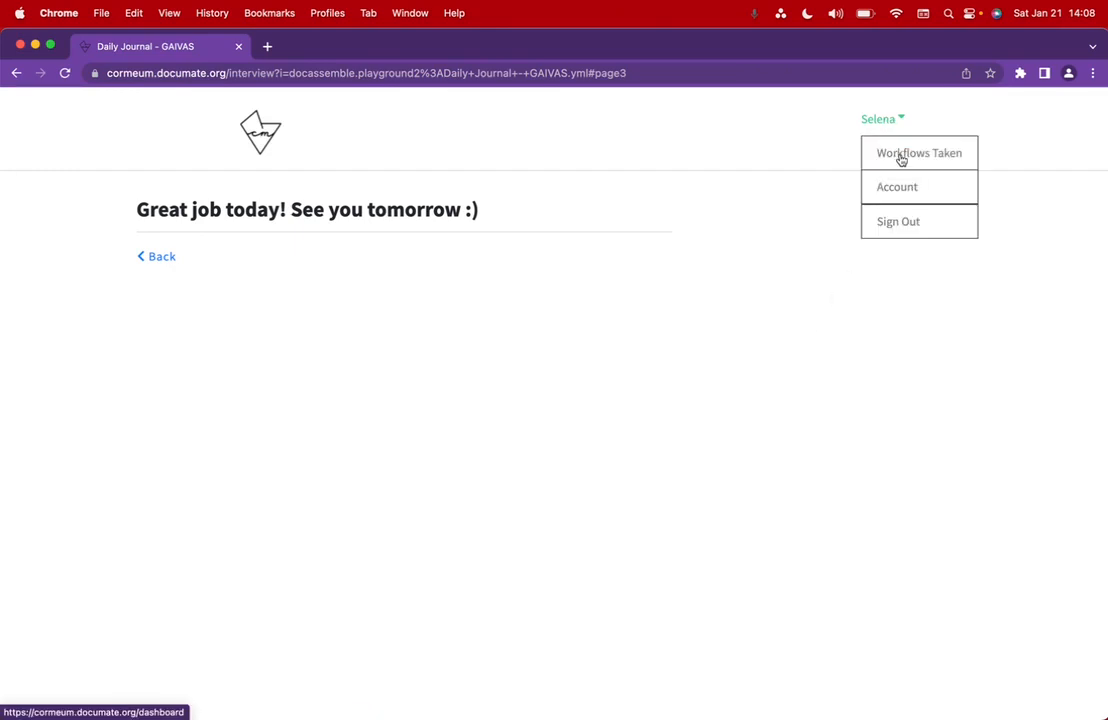
pyautogui.click(900, 158)
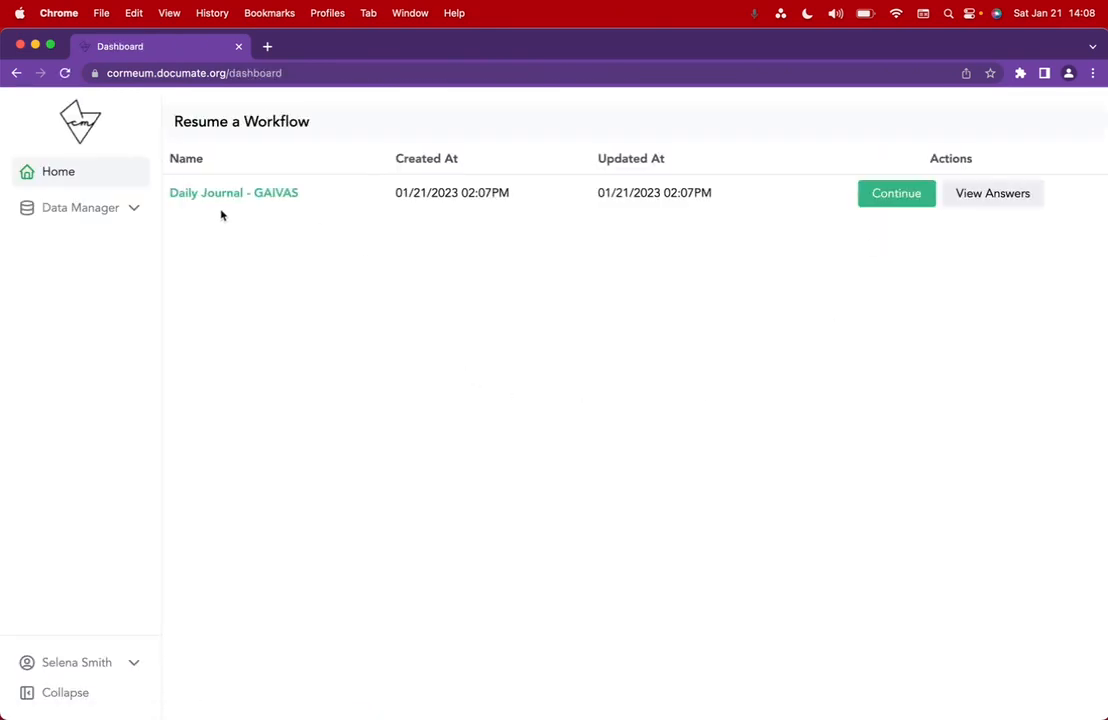
pyautogui.click(992, 193)
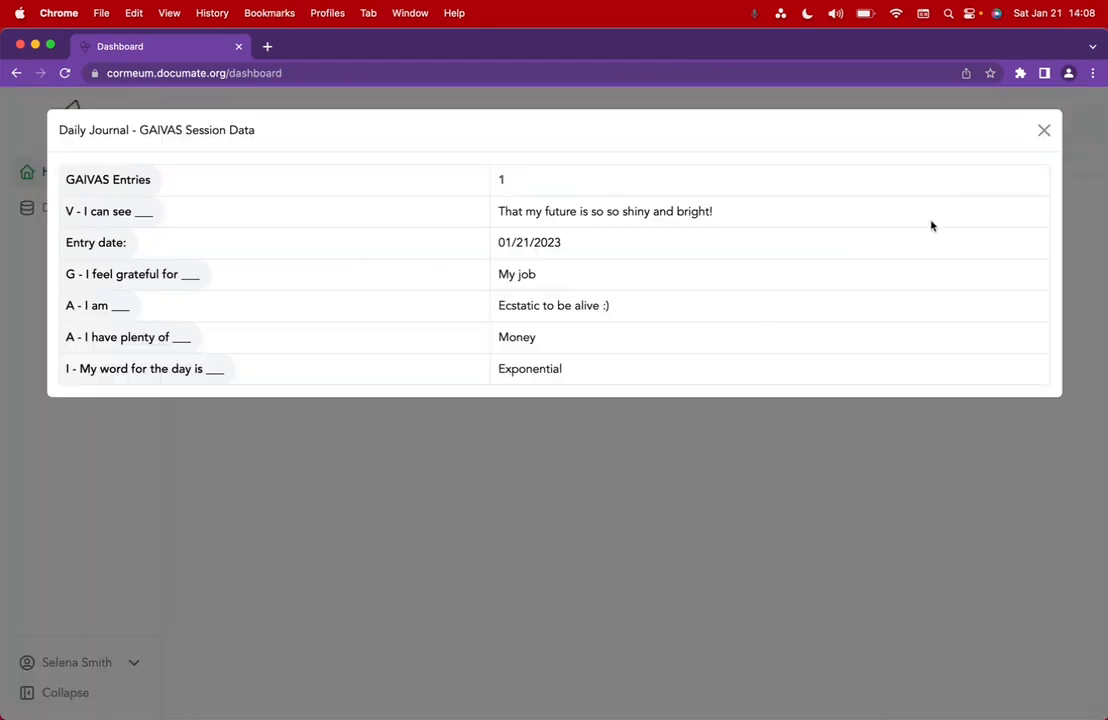
pyautogui.click(1044, 133)
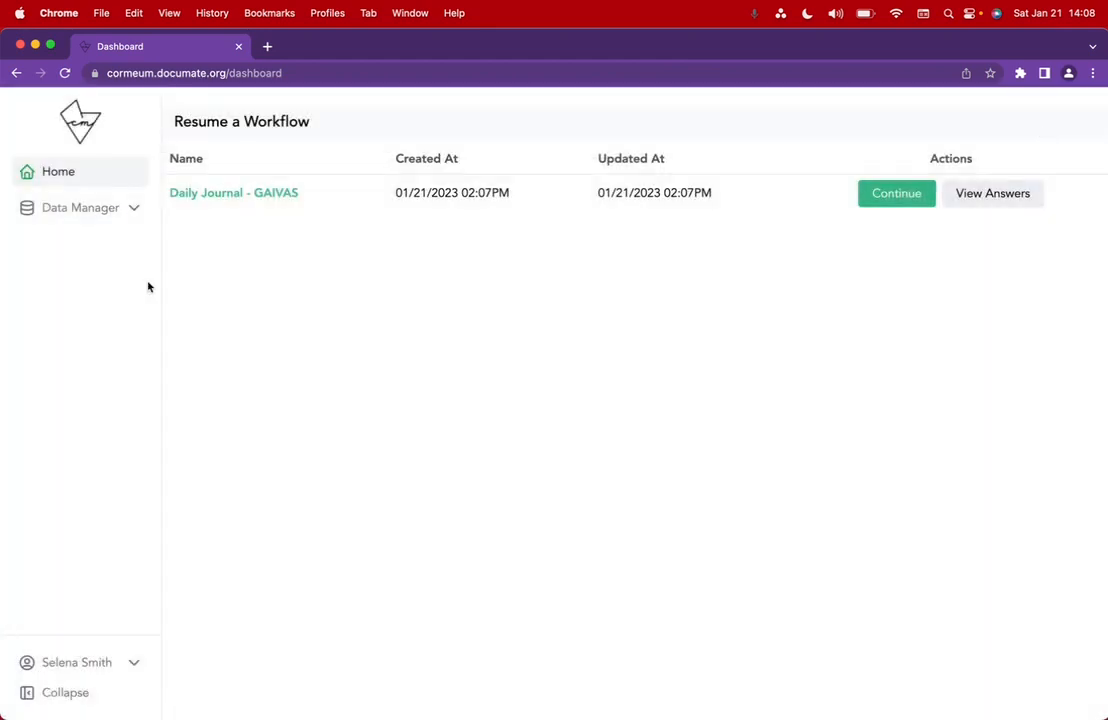
pyautogui.click(87, 214)
pyautogui.click(89, 244)
pyautogui.click(371, 119)
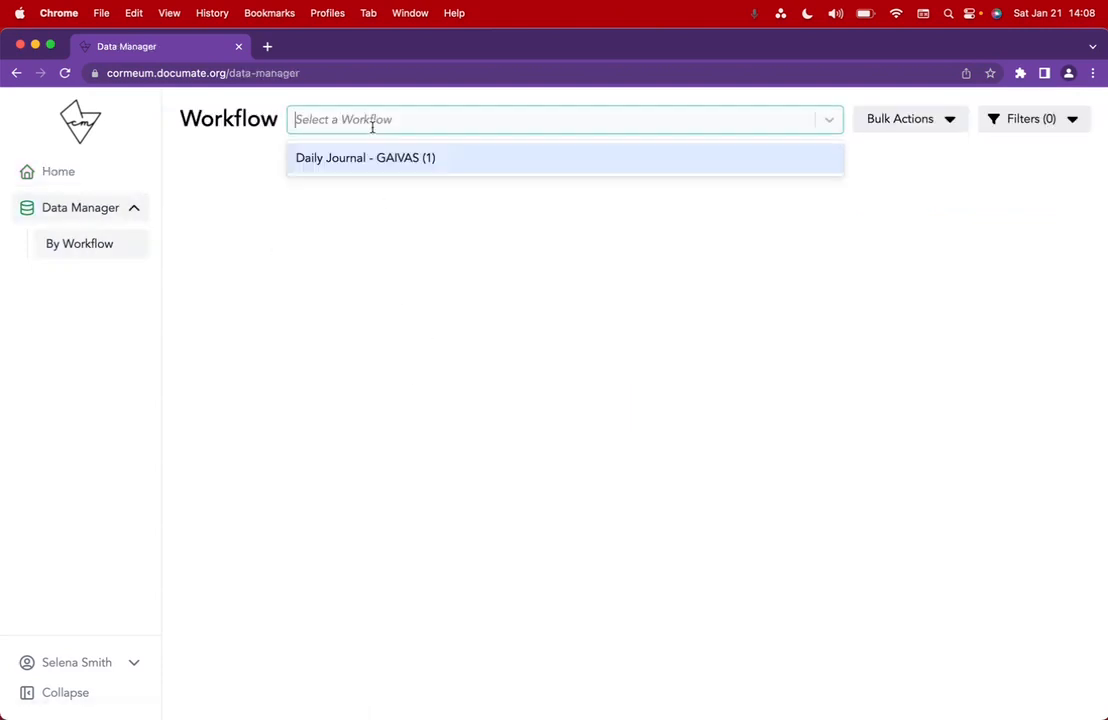
pyautogui.click(395, 162)
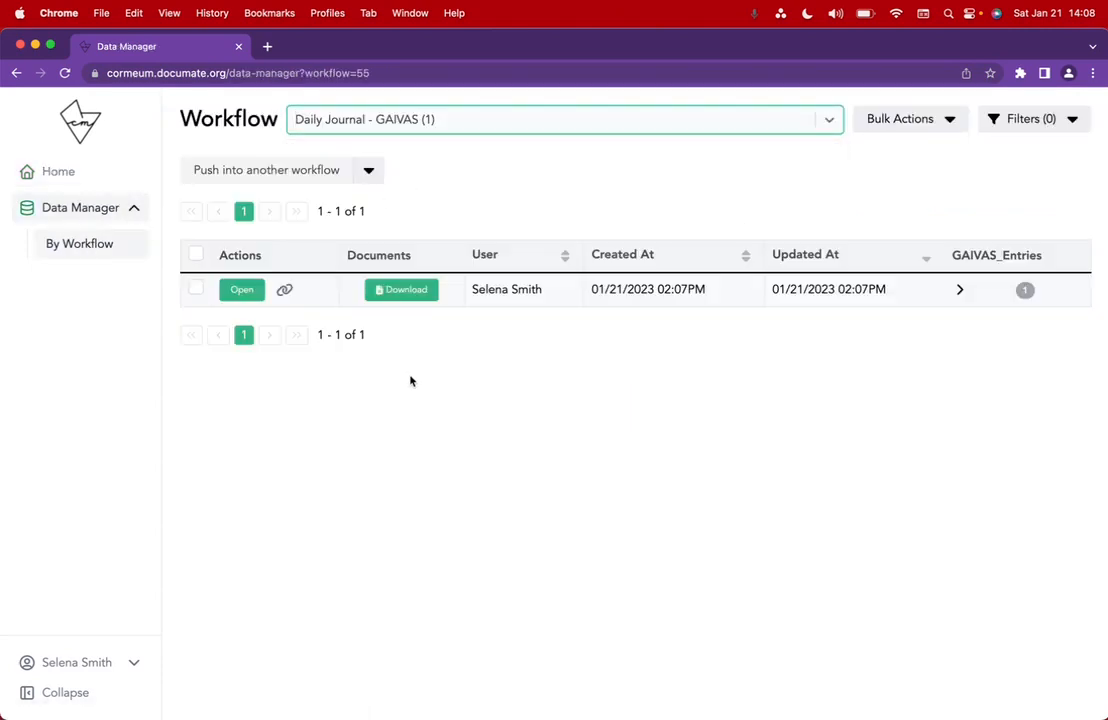
pyautogui.click(960, 290)
pyautogui.hscroll(5, 900, 330)
pyautogui.hscroll(-5, 940, 330)
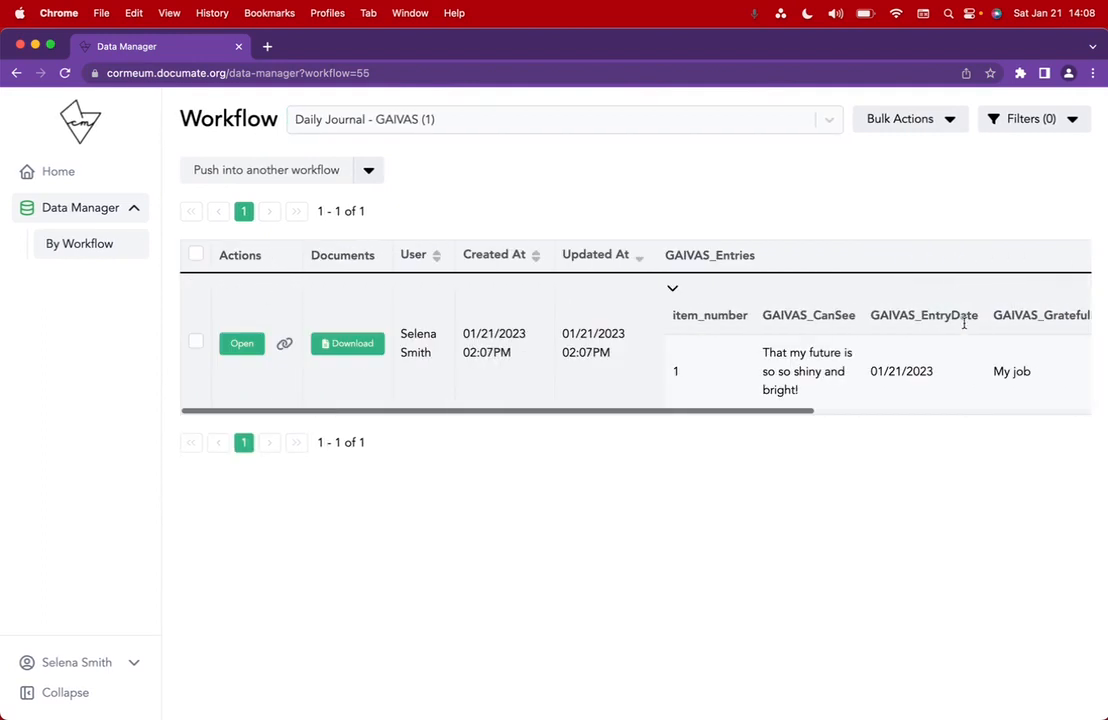
pyautogui.click(672, 288)
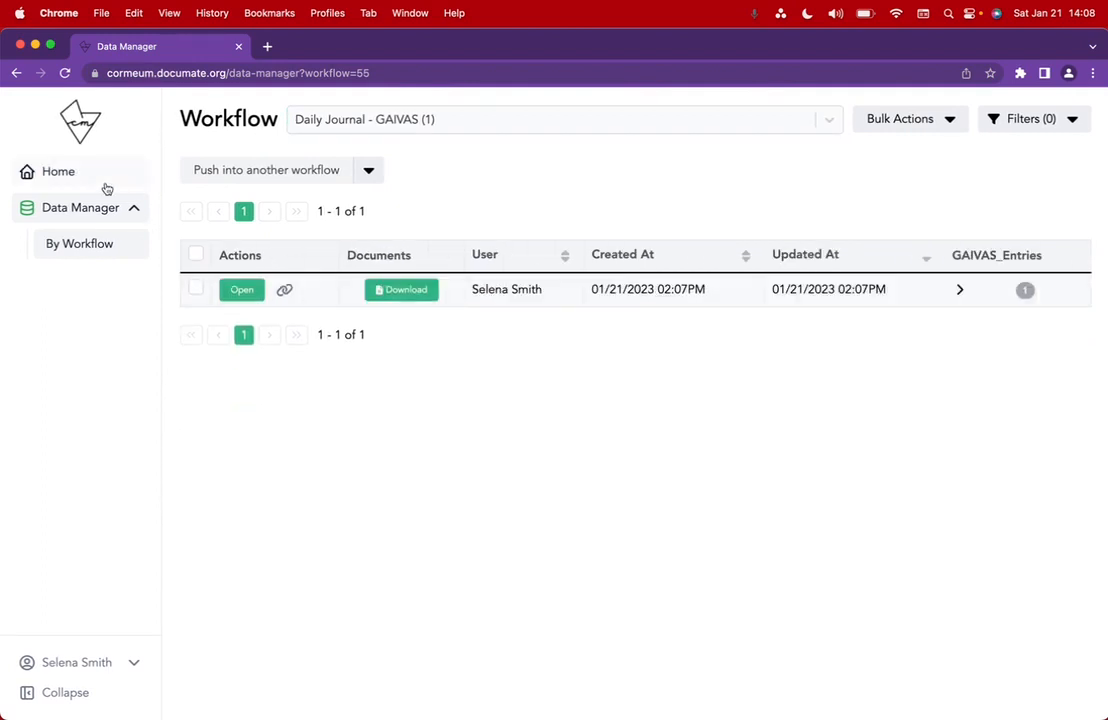
pyautogui.click(327, 124)
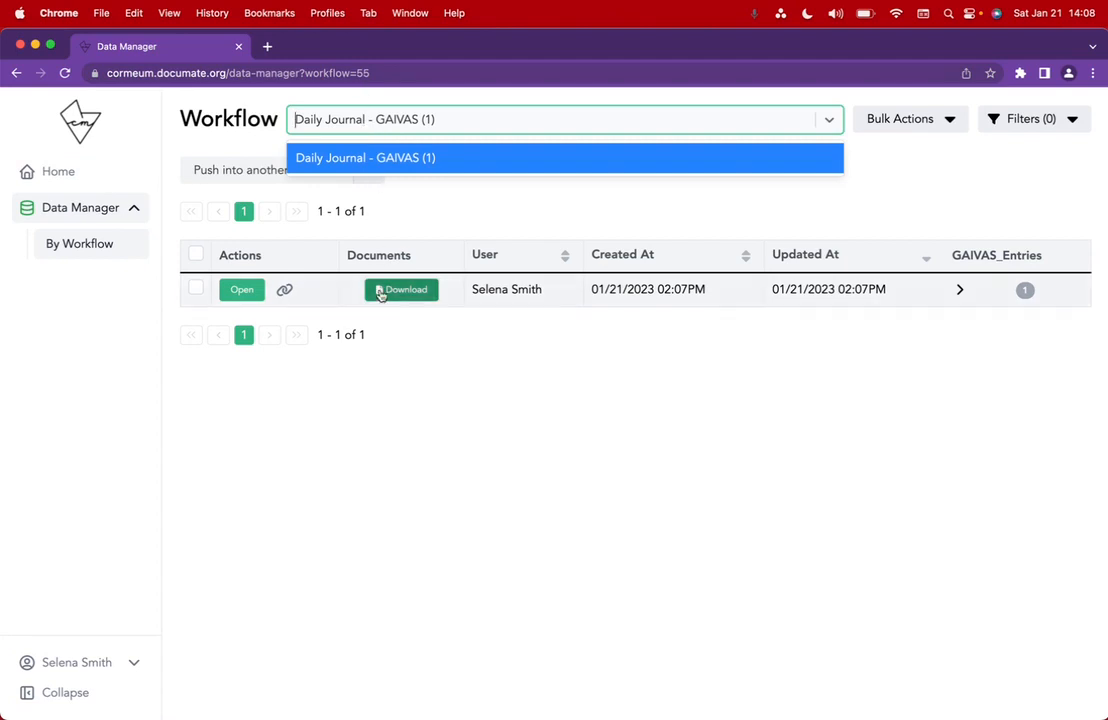
pyautogui.click(339, 427)
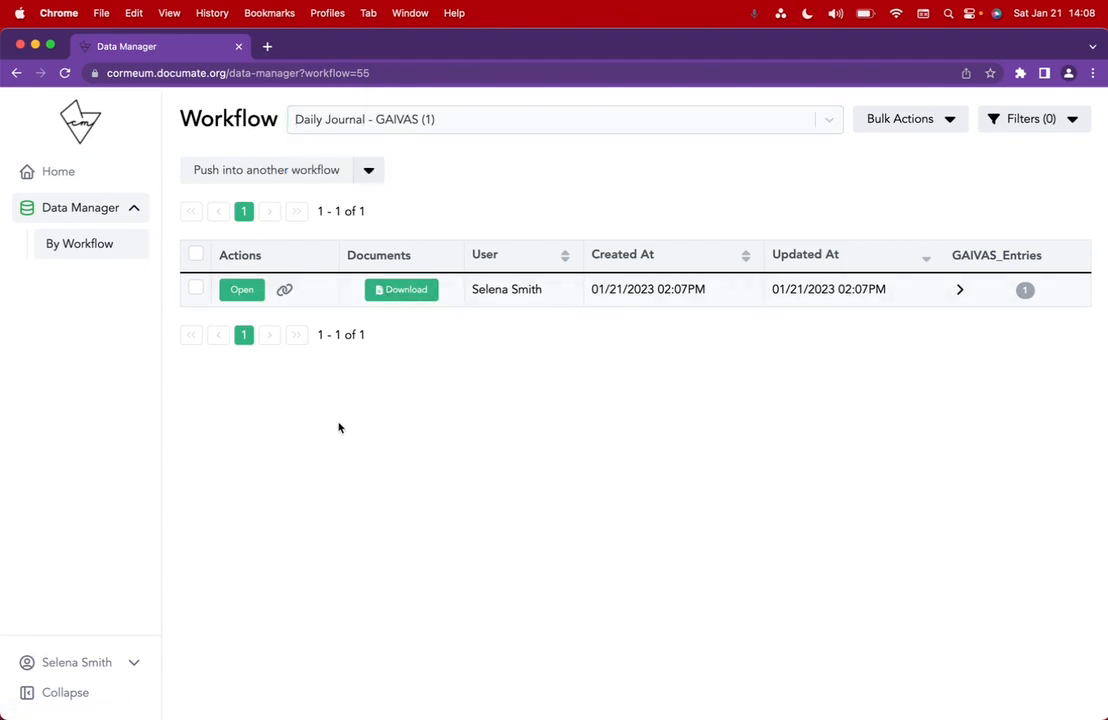
pyautogui.click(58, 173)
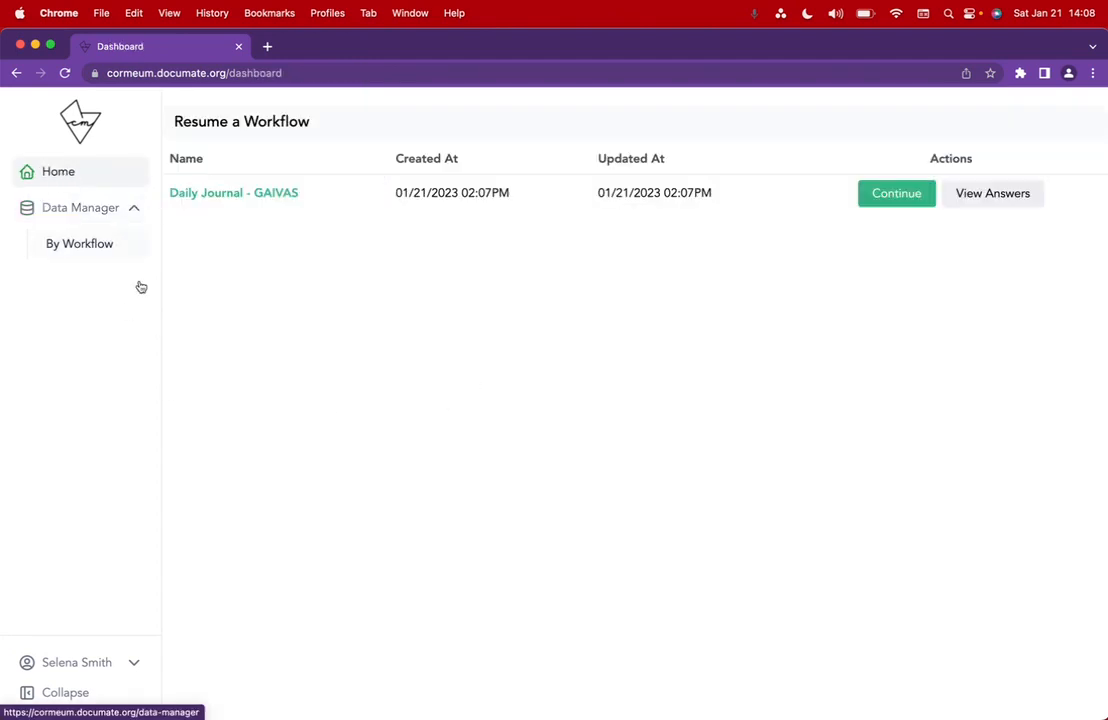
# - Restore the second user's full-screen window and review its Daily Journal answers
pyautogui.click(86, 695)
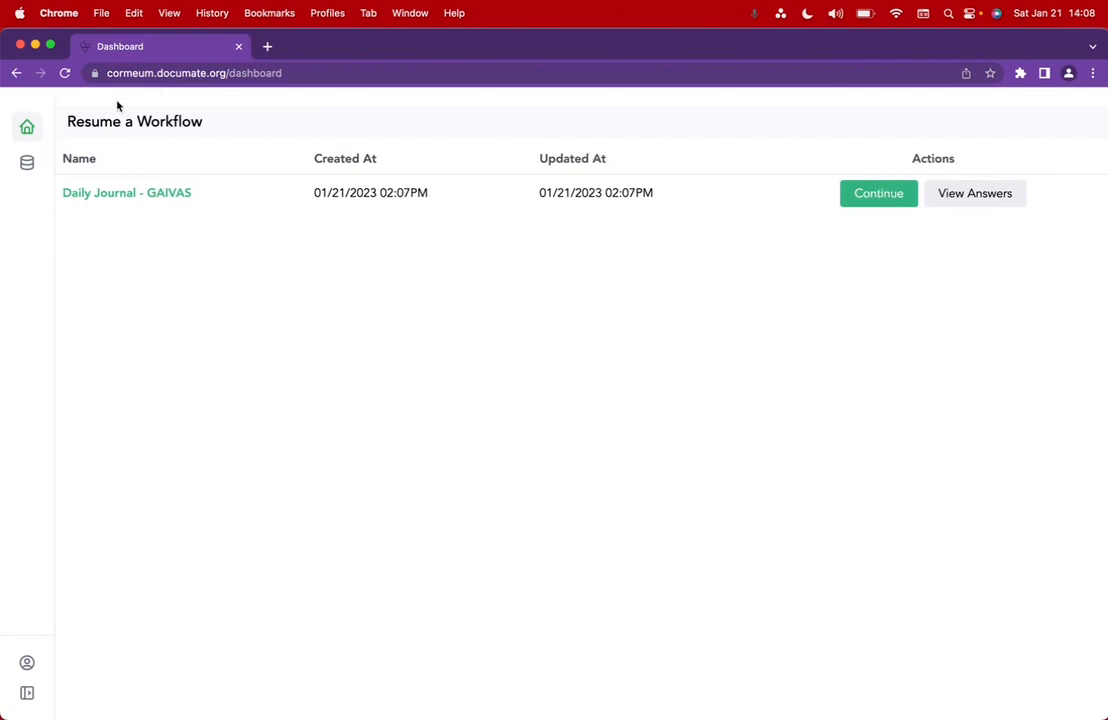
pyautogui.moveTo(575, 717)
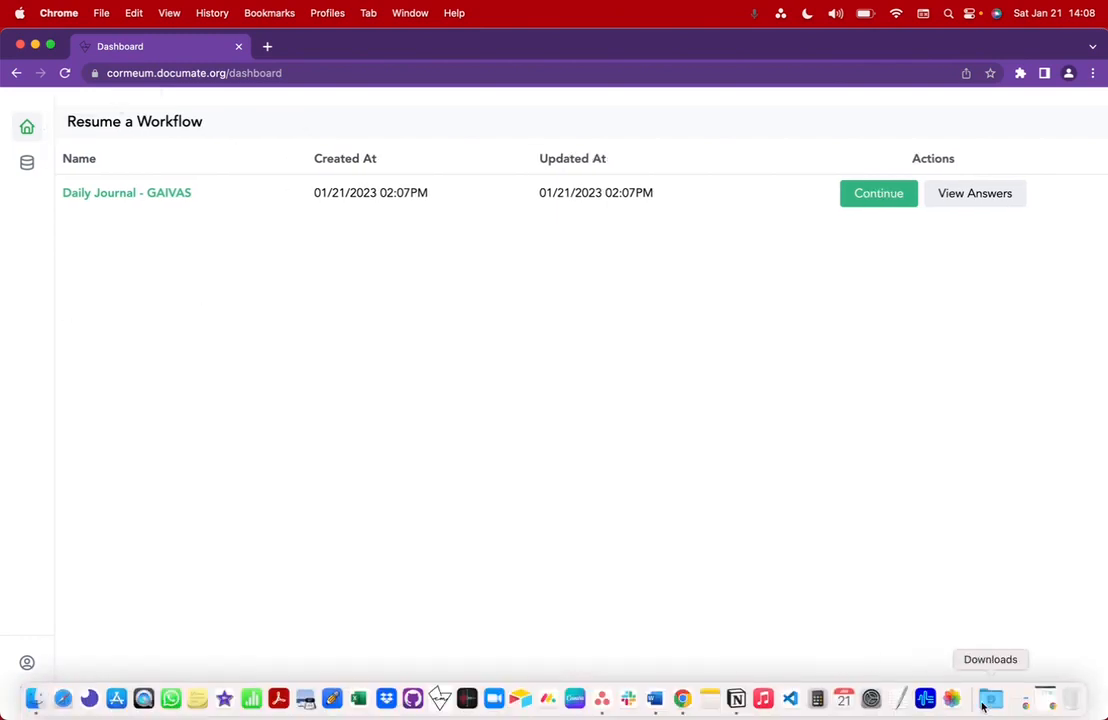
pyautogui.click(1040, 699)
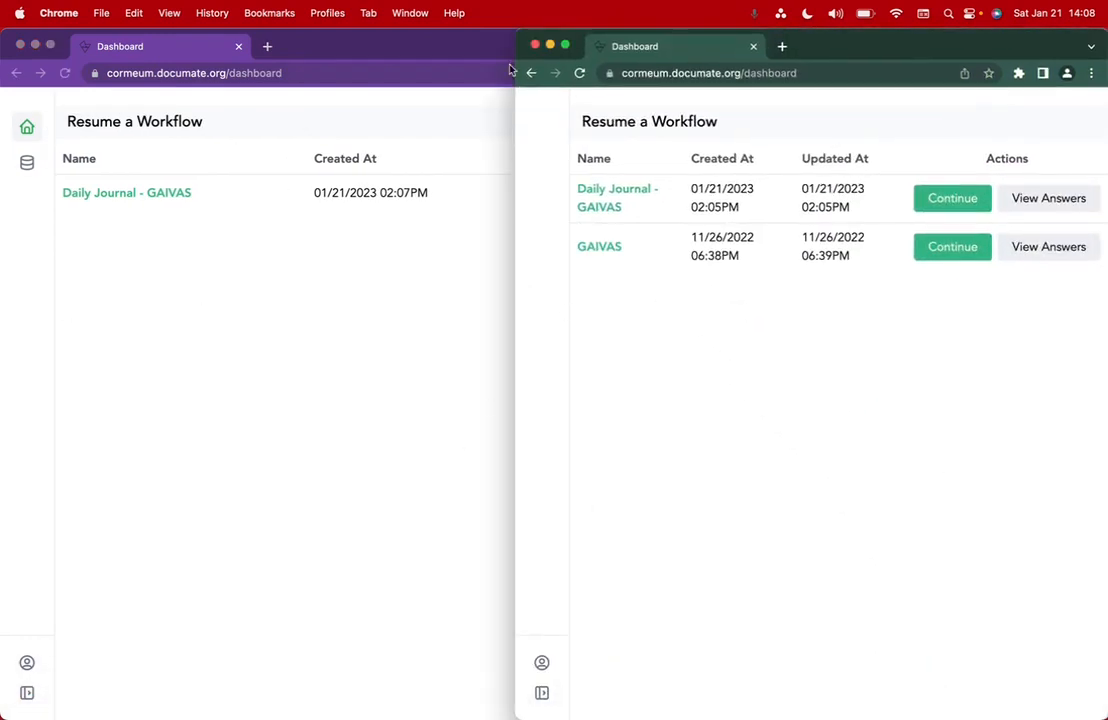
pyautogui.moveTo(515, 36); pyautogui.dragTo(5, 8)
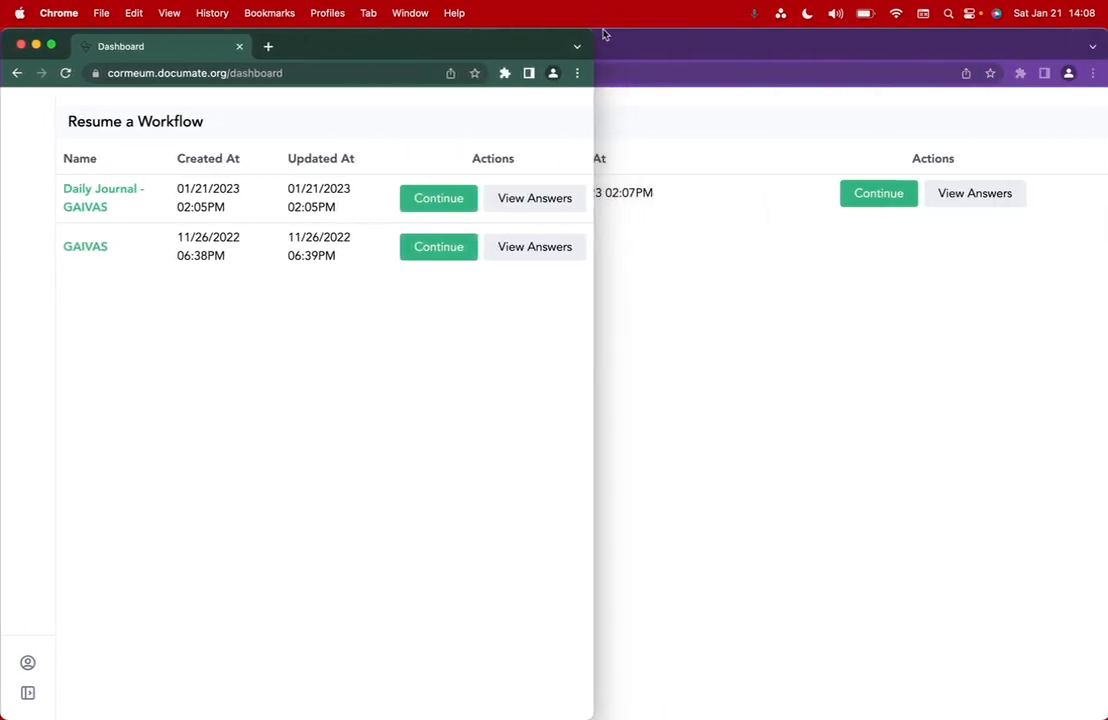
pyautogui.moveTo(594, 35); pyautogui.dragTo(1102, 8)
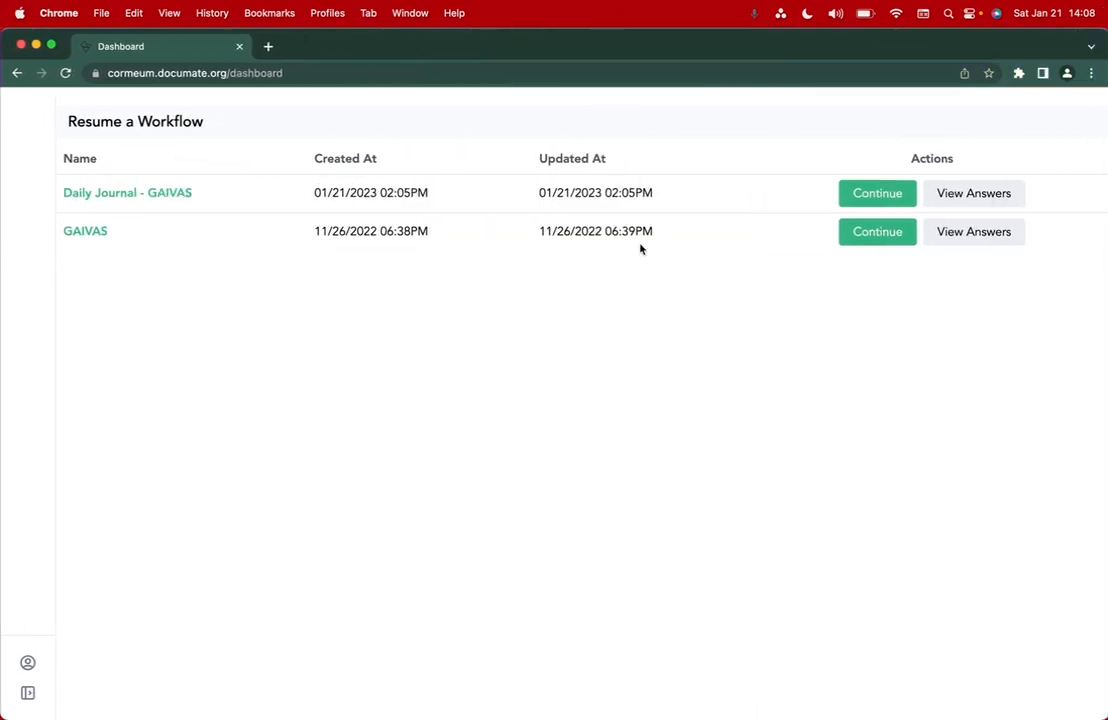
pyautogui.click(964, 201)
pyautogui.click(1042, 130)
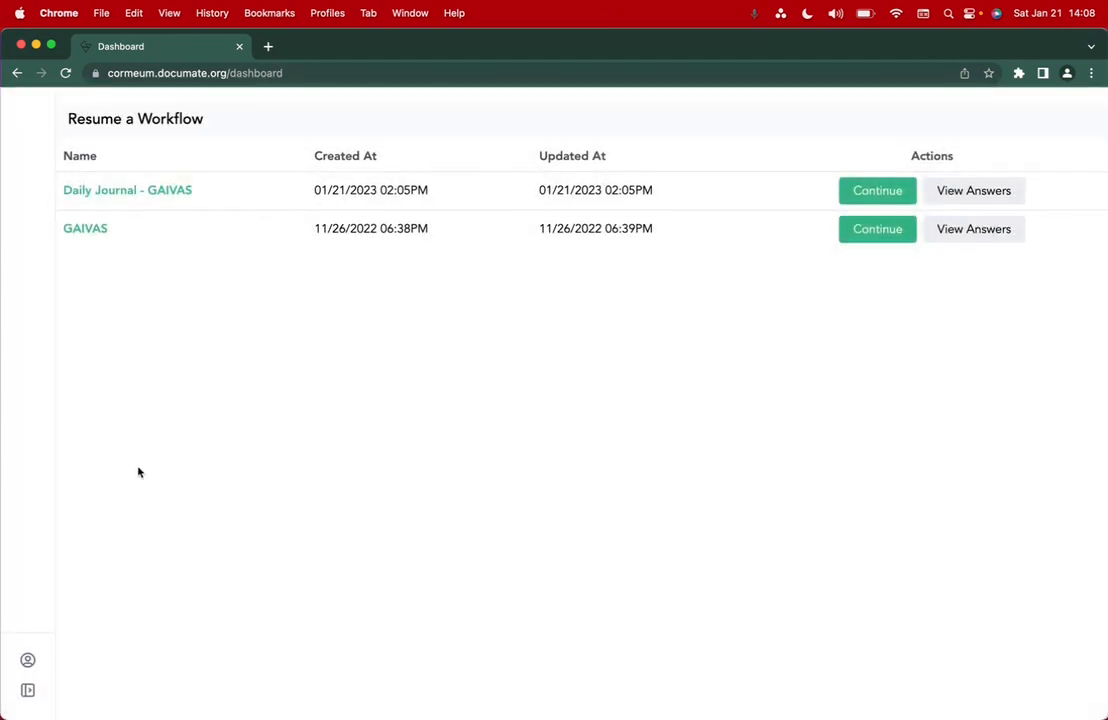
# - In the first user's window, load the Daily Journal - GAIVAS data table
pyautogui.moveTo(2, 105); pyautogui.dragTo(292, 131)
pyautogui.click(173, 302)
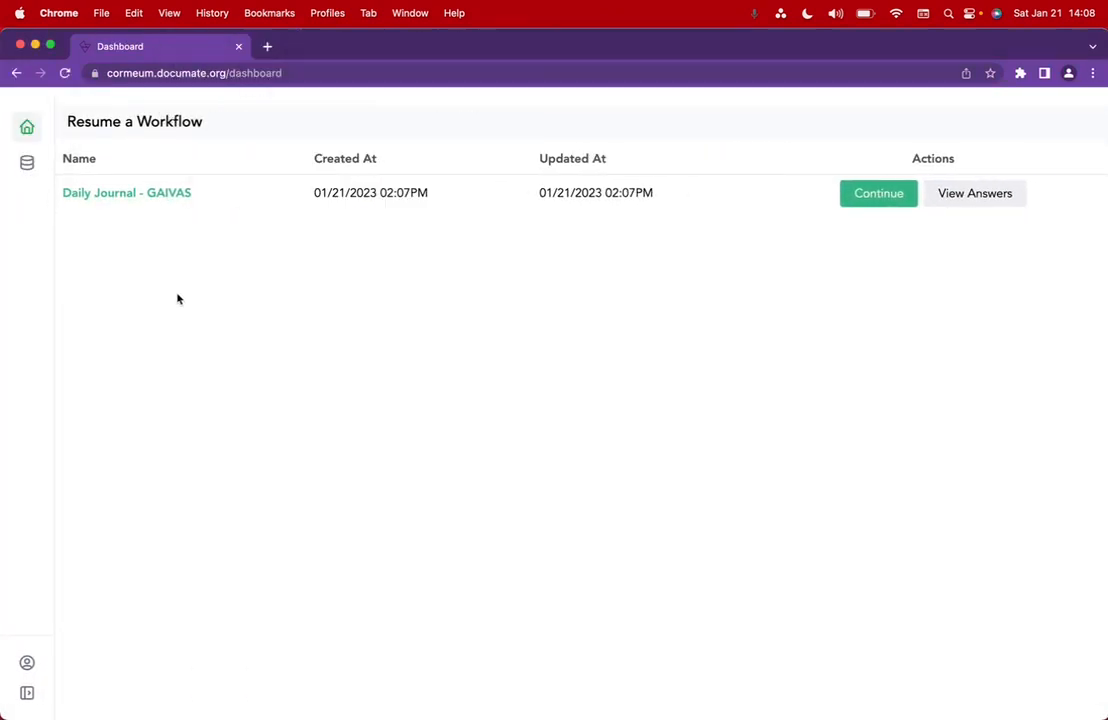
pyautogui.moveTo(27, 162)
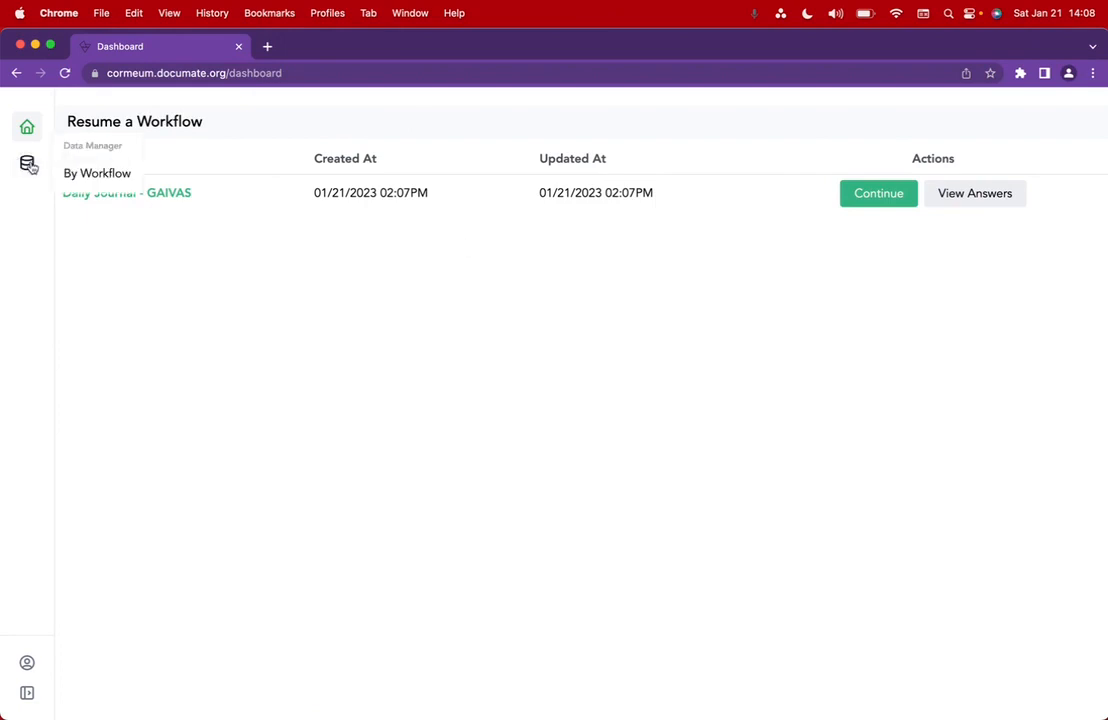
pyautogui.click(68, 177)
pyautogui.click(257, 119)
pyautogui.click(268, 156)
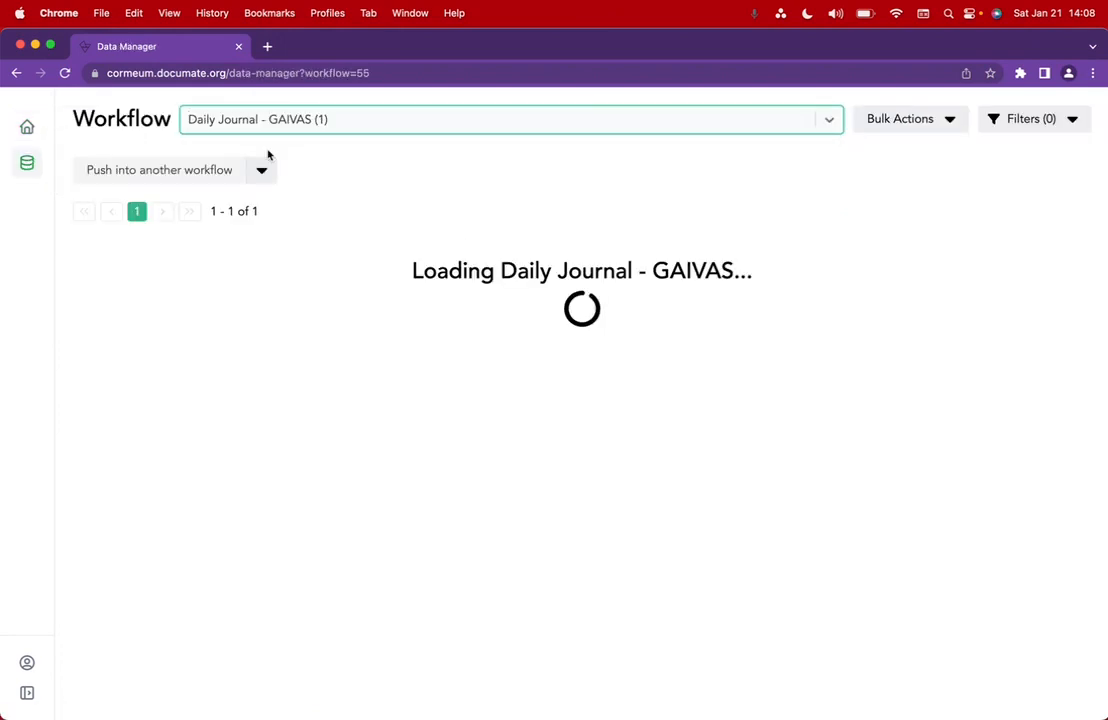
# - Check the saved journal answers from the dashboard and close the second browser window
pyautogui.click(27, 127)
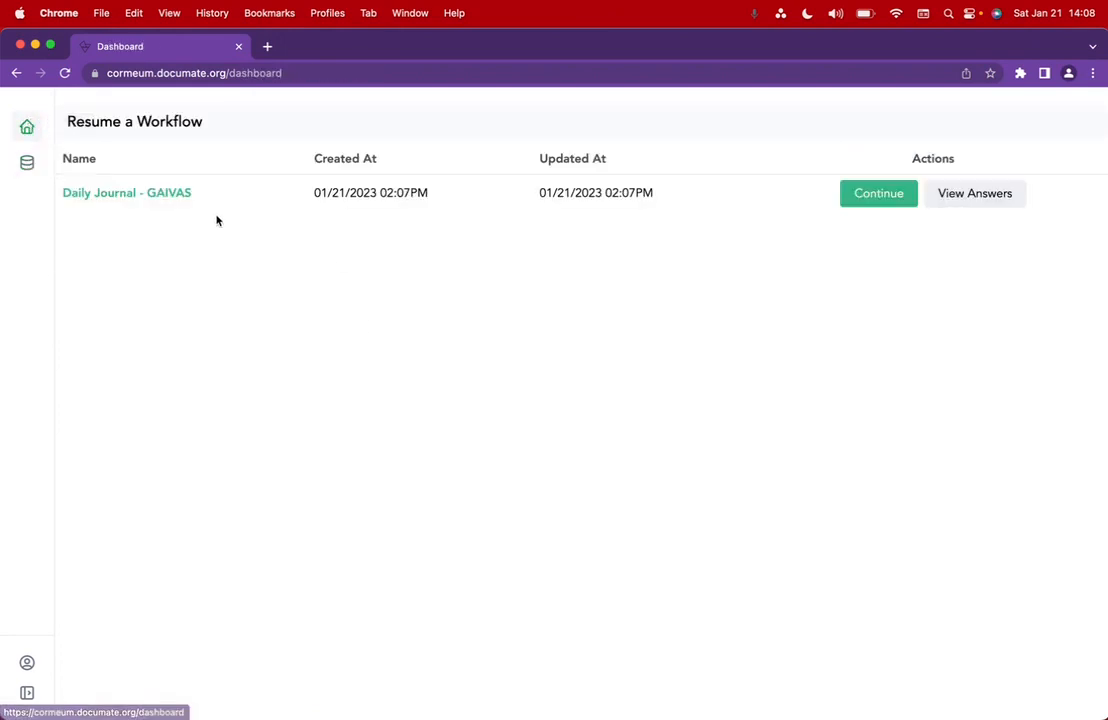
pyautogui.click(1012, 197)
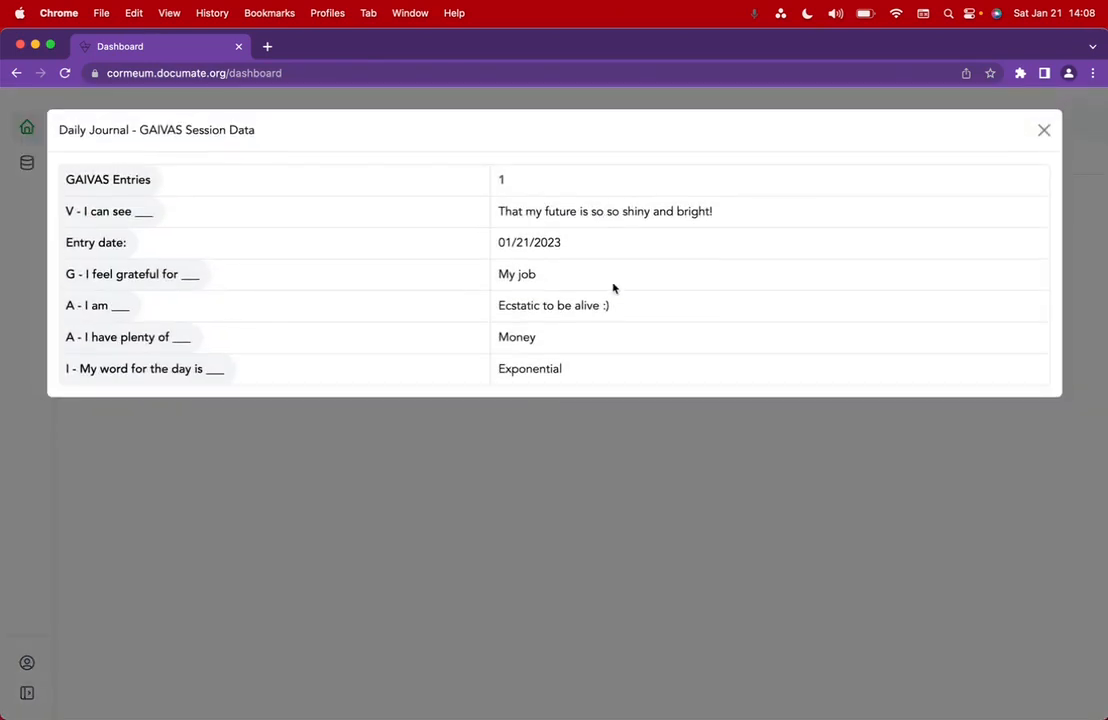
pyautogui.click(1043, 130)
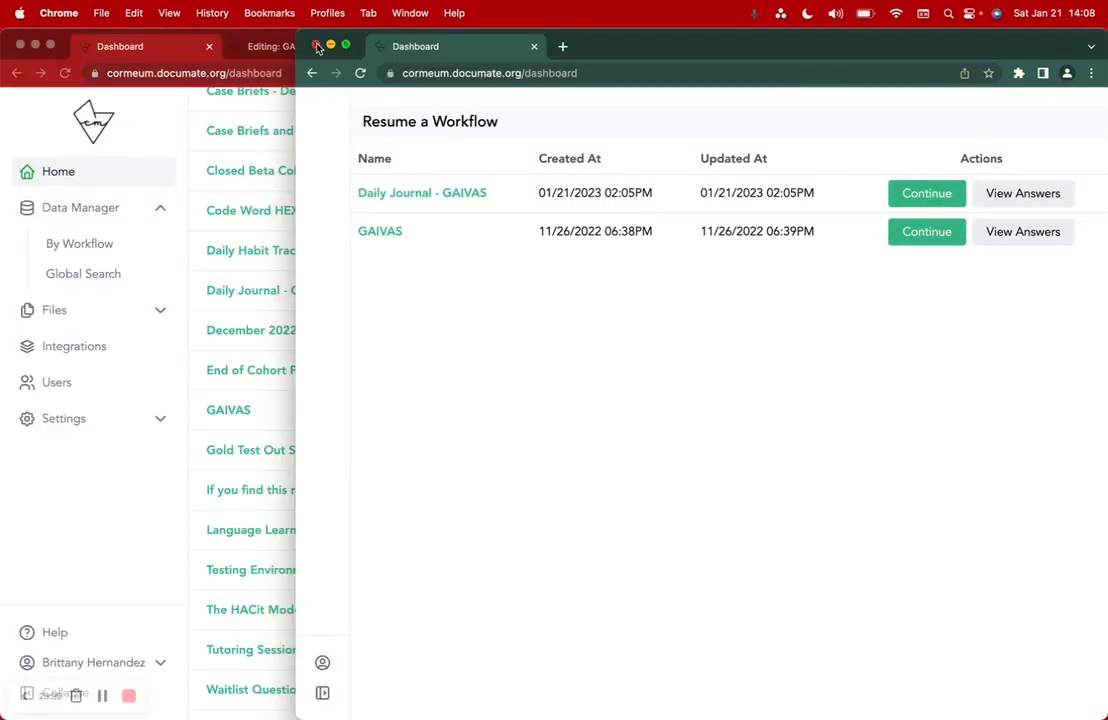
pyautogui.click(316, 46)
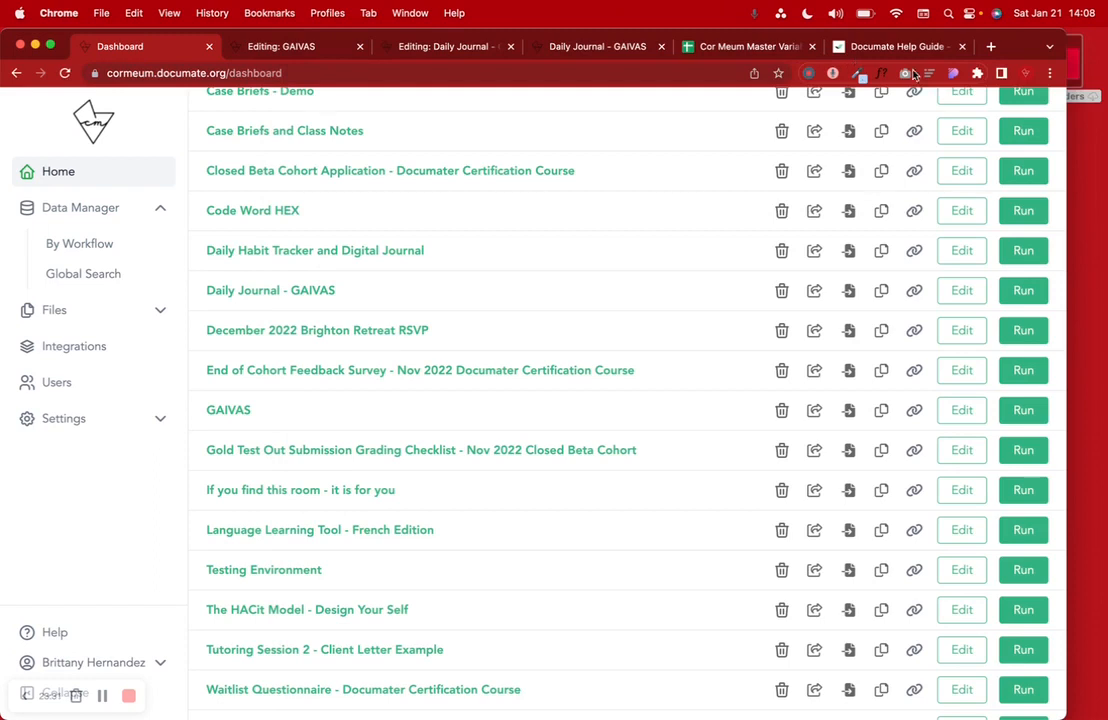
# - Review the Daily Journal - GAIVAS entries by workflow, then go to the Global Search field
pyautogui.click(80, 246)
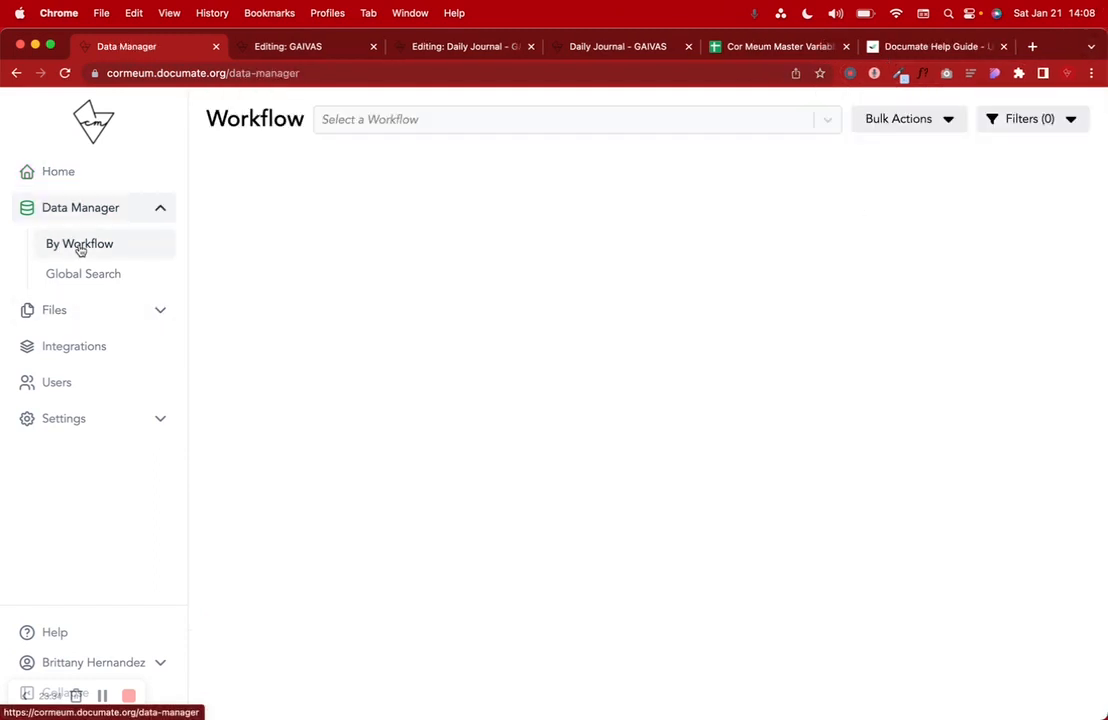
pyautogui.click(370, 117)
pyautogui.click(396, 170)
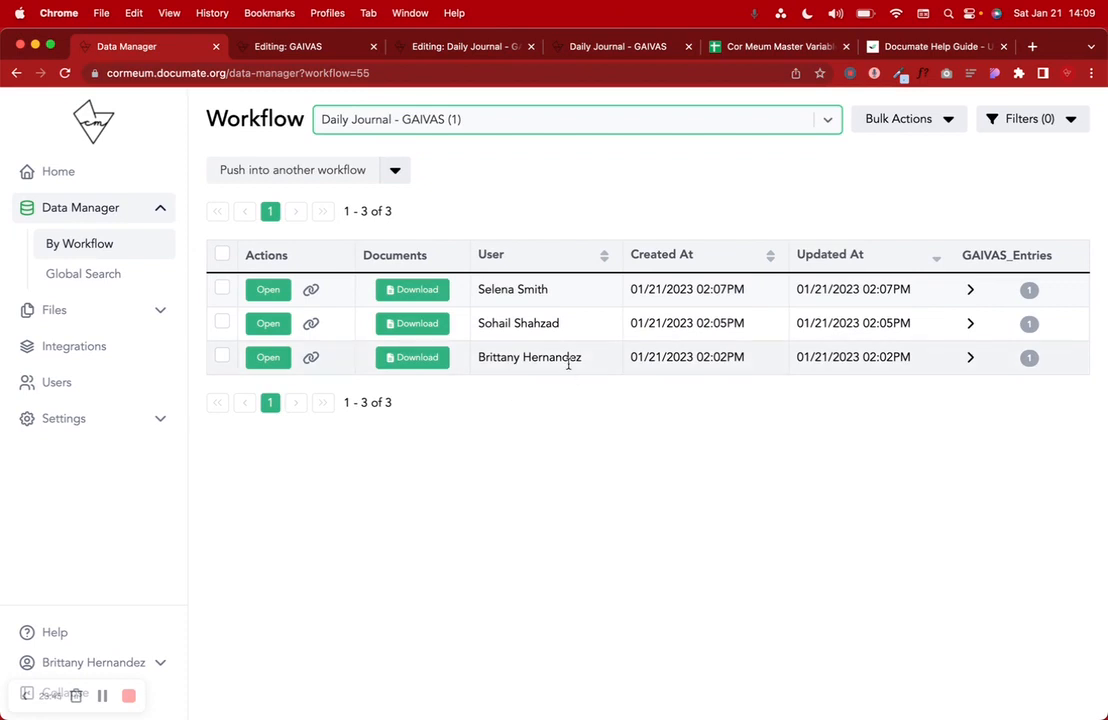
pyautogui.click(970, 290)
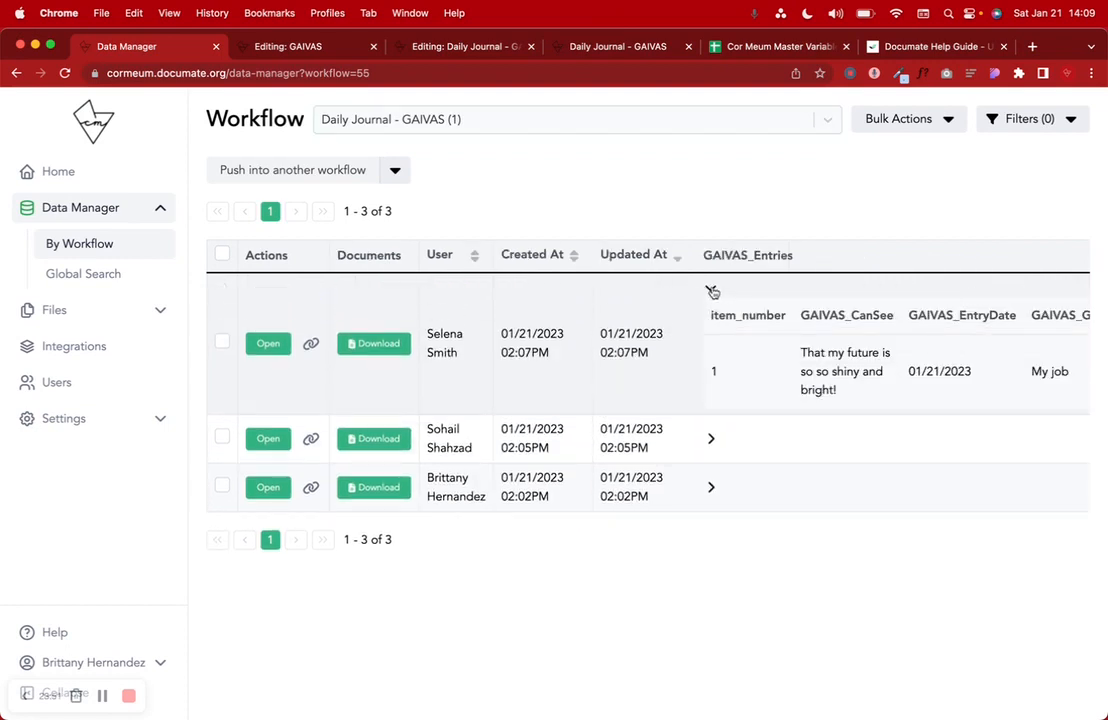
pyautogui.click(713, 291)
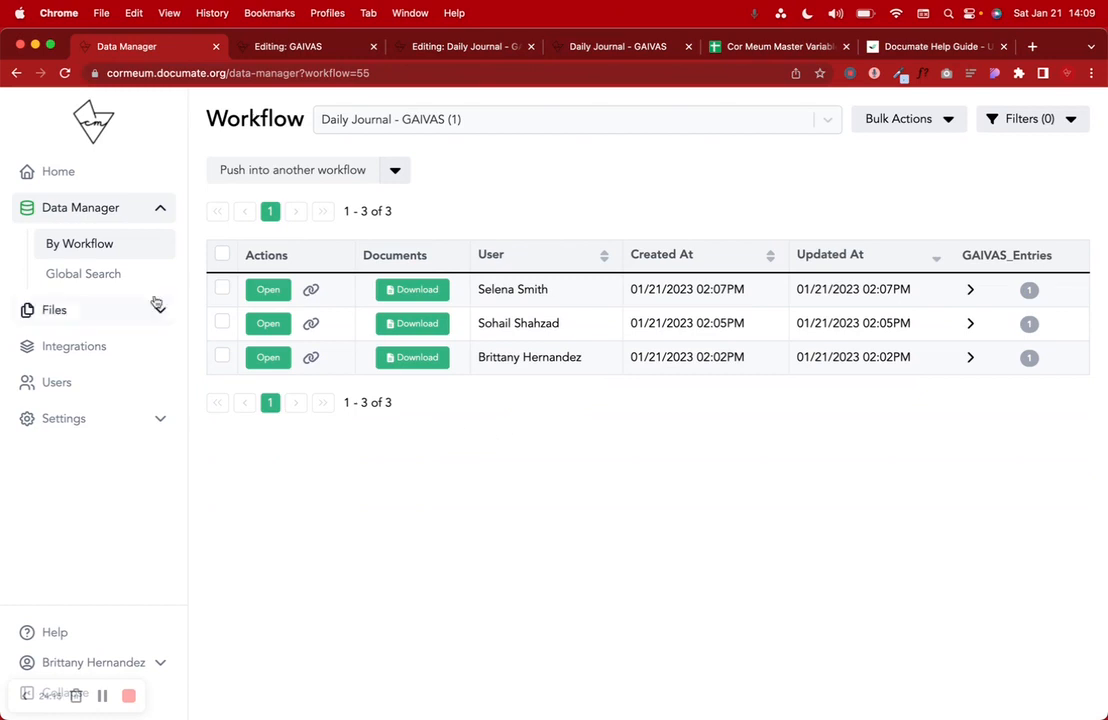
pyautogui.click(84, 280)
pyautogui.click(474, 126)
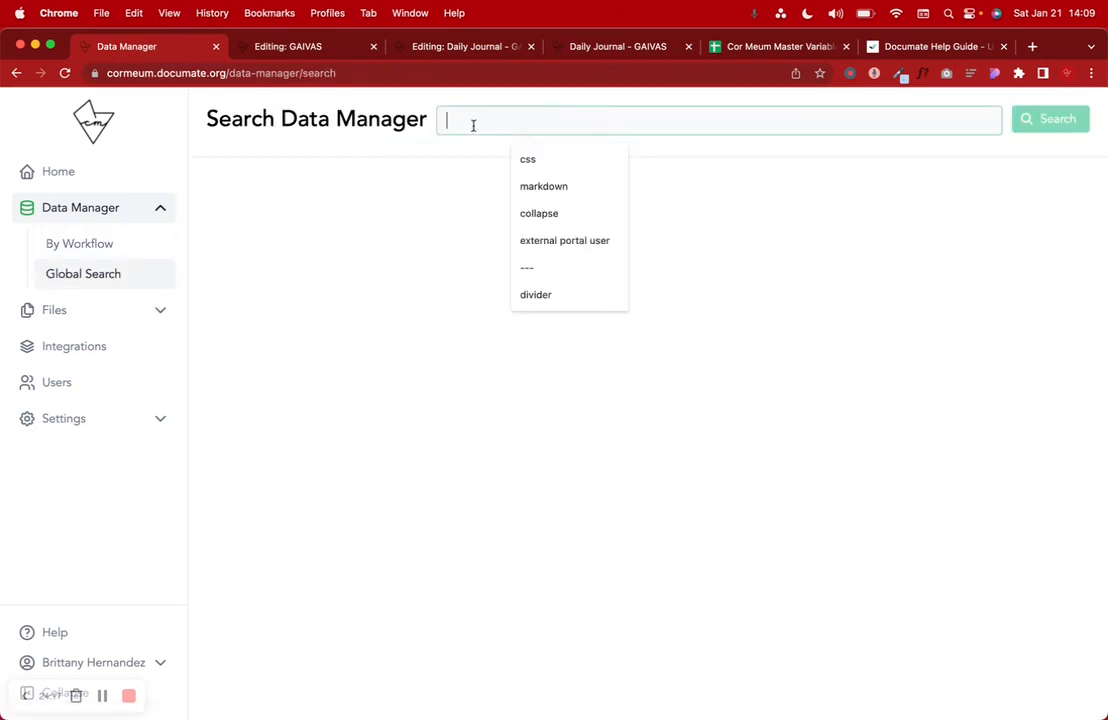
# - Search the Data Manager globally for a user's first name
pyautogui.write('d')
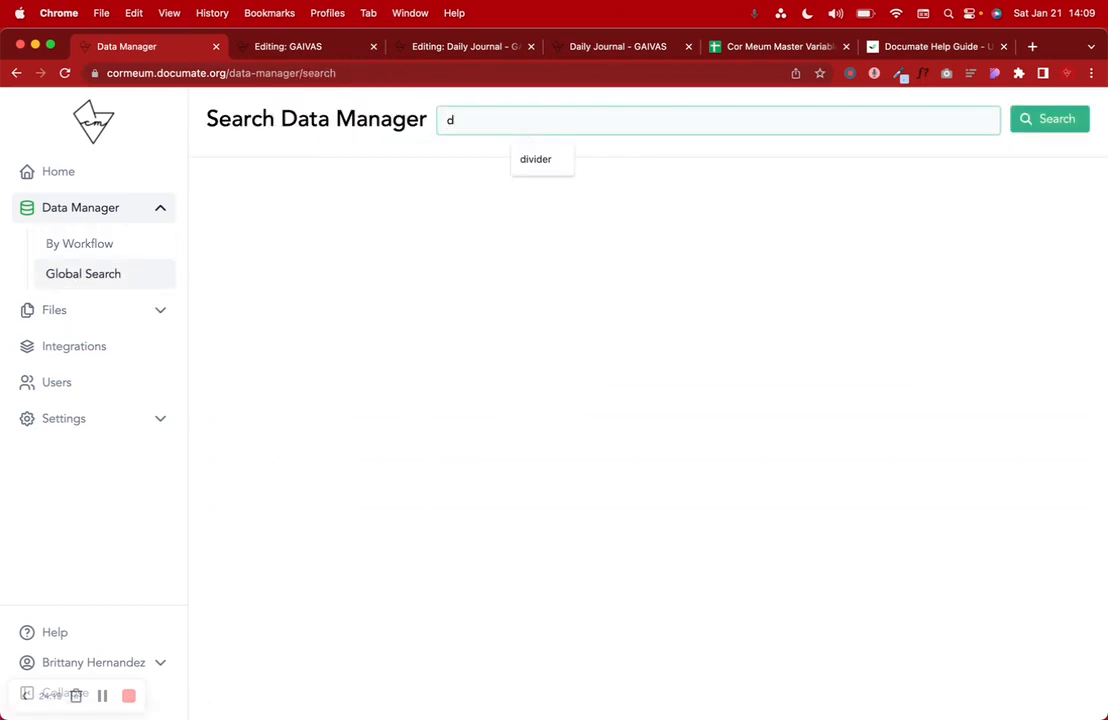
pyautogui.press('BackSpace')
pyautogui.write('Dail')
pyautogui.press('BackSpace')
pyautogui.press('BackSpace')
pyautogui.press('BackSpace')
pyautogui.press('BackSpace')
pyautogui.write('Selena')
pyautogui.press('Return')
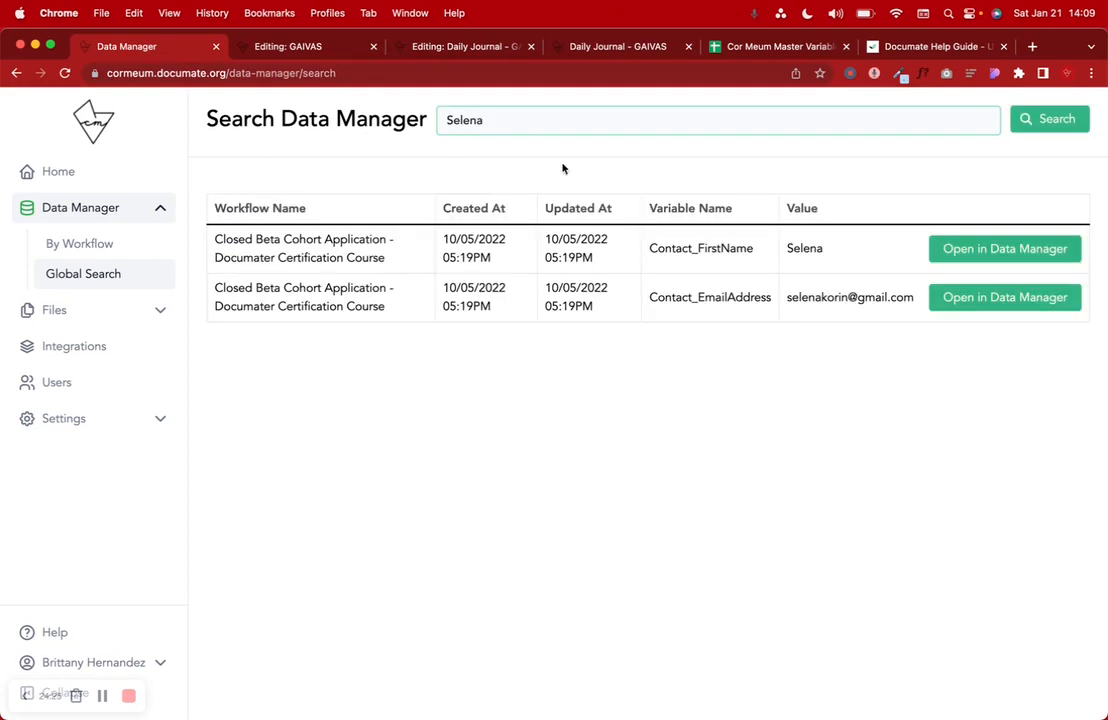
pyautogui.click(820, 250)
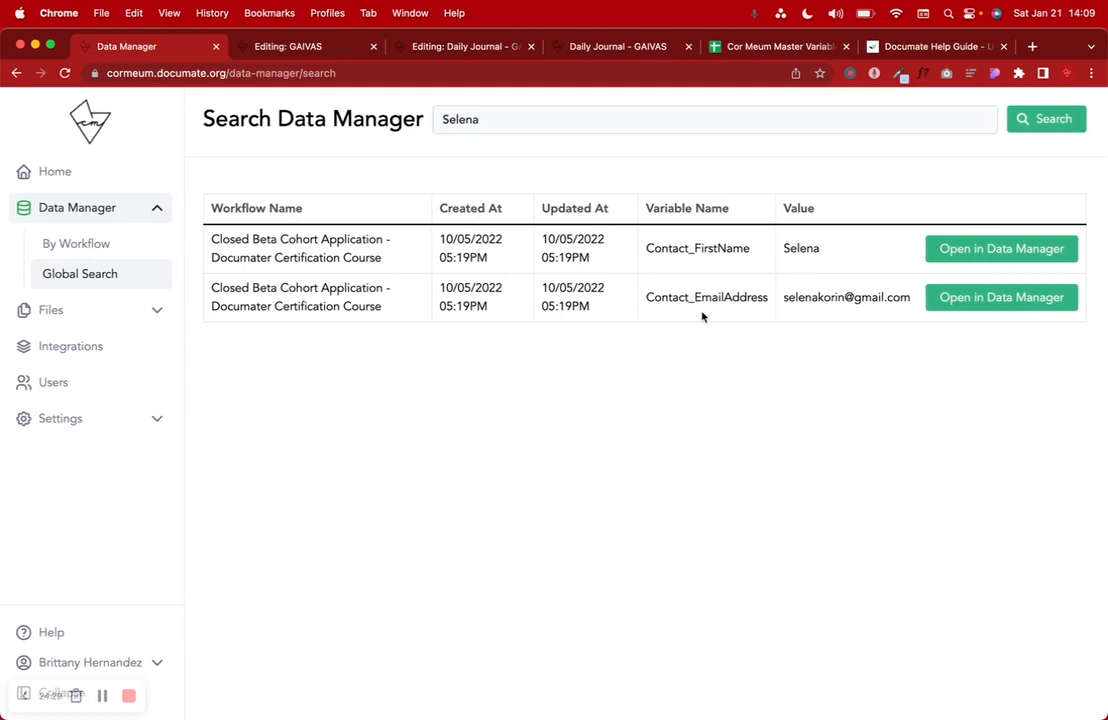
# - Clear the search and reopen the Daily Journal - GAIVAS table by workflow
pyautogui.click(507, 117)
pyautogui.press('BackSpace')
pyautogui.press('BackSpace')
pyautogui.press('BackSpace')
pyautogui.press('BackSpace')
pyautogui.press('BackSpace')
pyautogui.press('BackSpace')
pyautogui.click(80, 243)
pyautogui.click(345, 122)
pyautogui.click(393, 158)
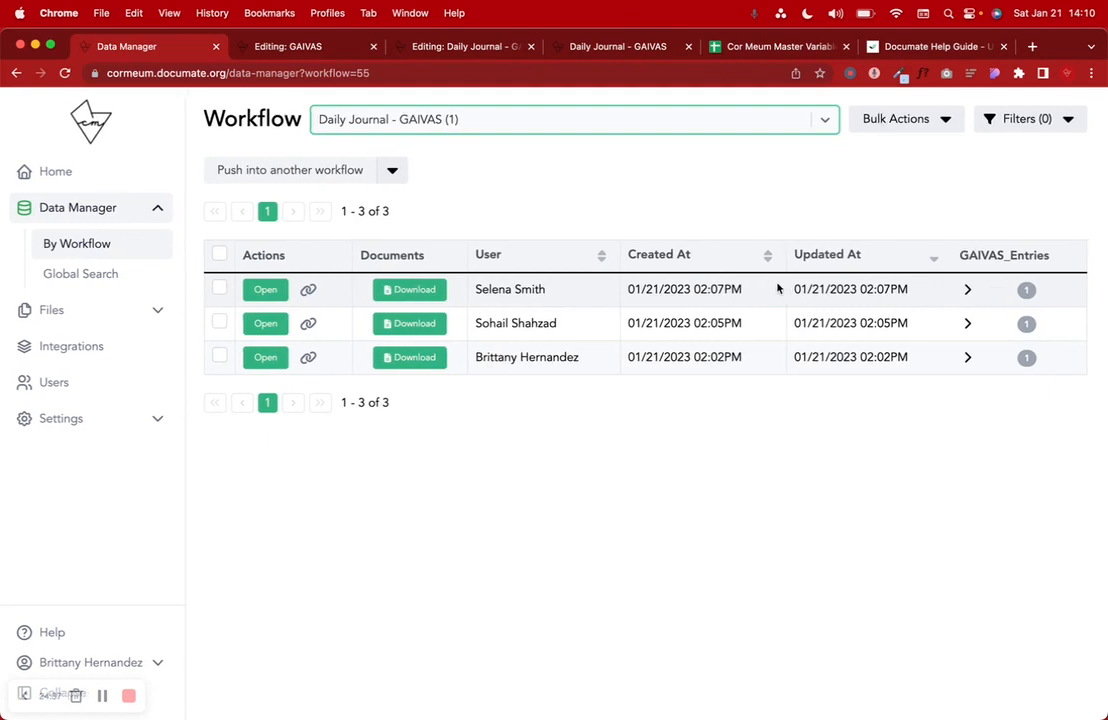
# - Expand and collapse the first and third users' journal entry details
pyautogui.click(970, 289)
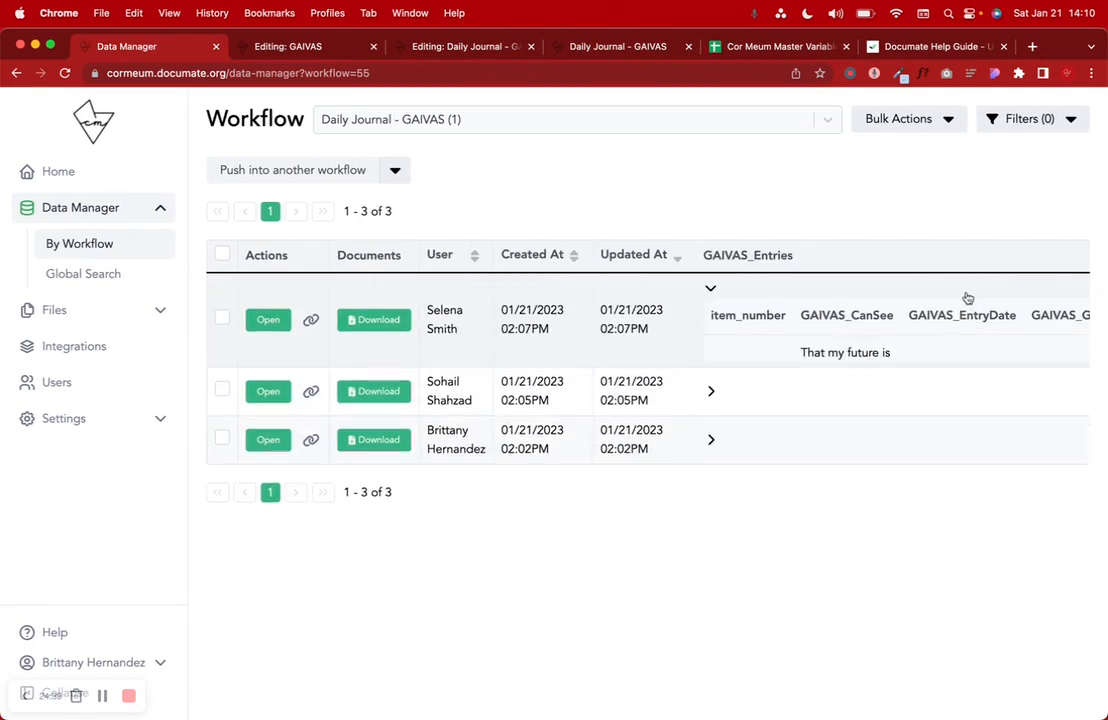
pyautogui.click(712, 290)
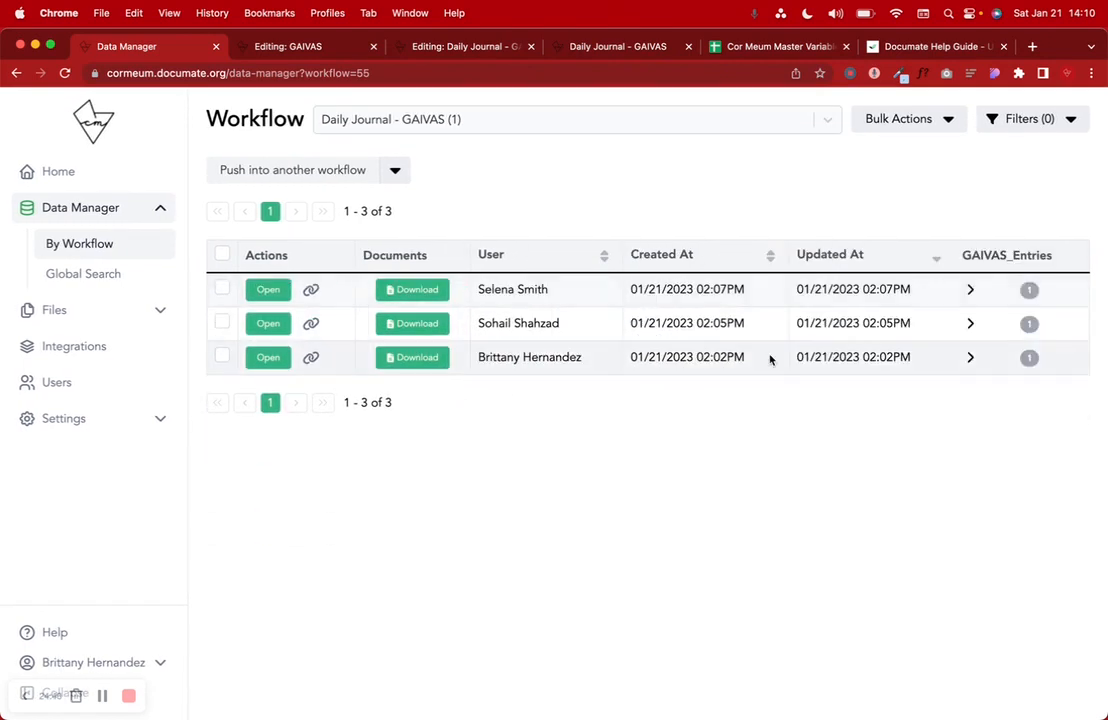
pyautogui.click(970, 356)
pyautogui.hscroll(10, 973, 420)
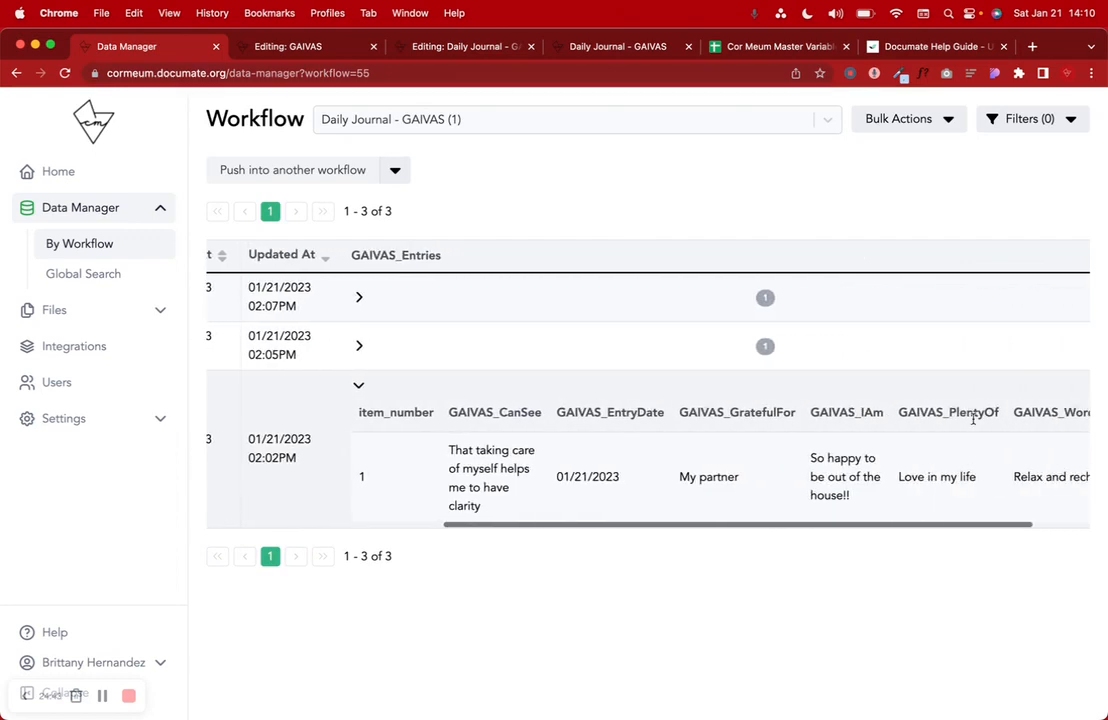
pyautogui.hscroll(-10, 973, 420)
pyautogui.click(710, 385)
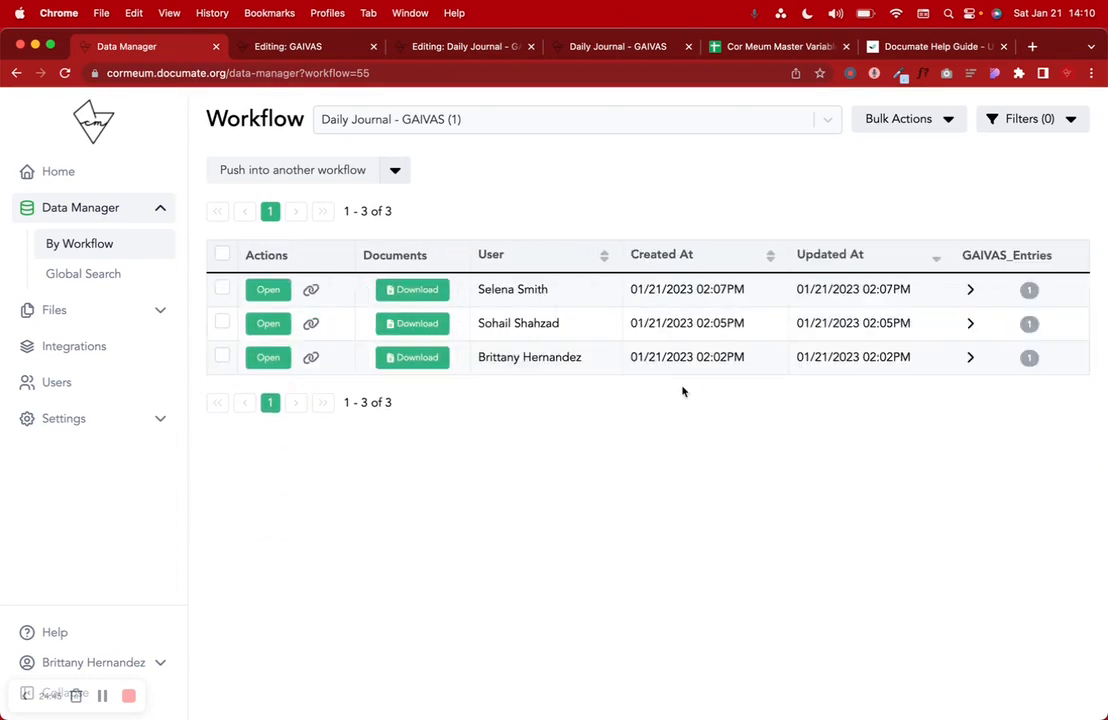
# - Visit the account profile page, then return to the workflows dashboard
pyautogui.click(160, 663)
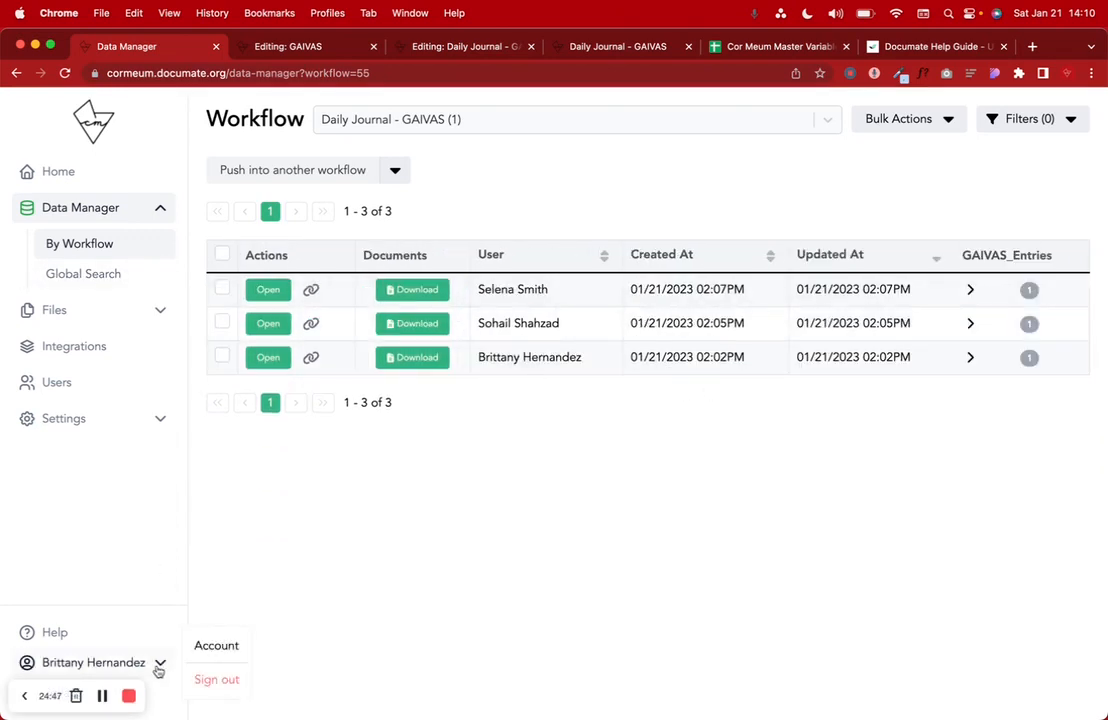
pyautogui.click(205, 652)
pyautogui.click(890, 126)
pyautogui.click(913, 158)
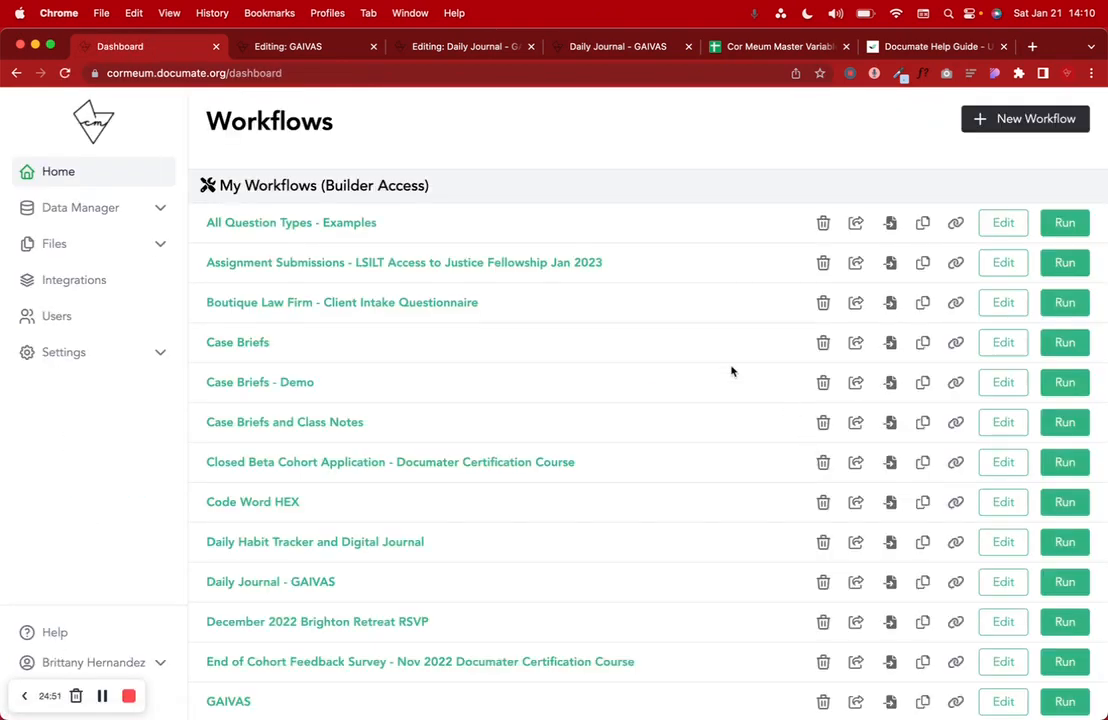
# - Reselect Daily Journal - GAIVAS in Data Manager by workflow and show the User Management help article
pyautogui.click(155, 207)
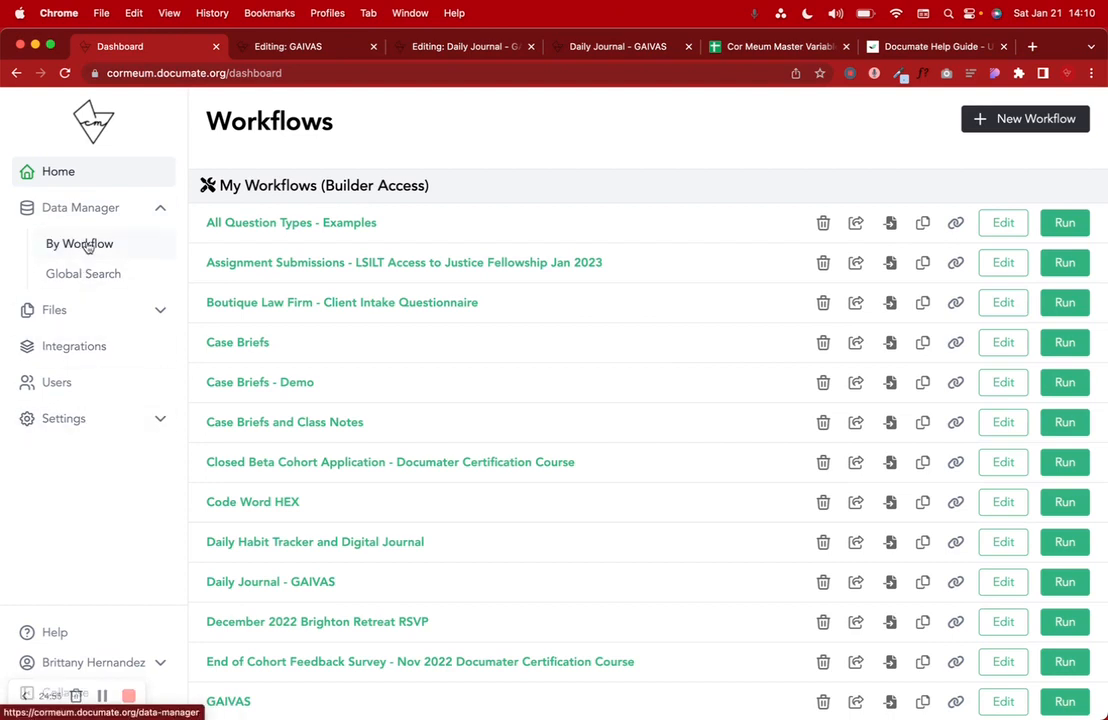
pyautogui.click(95, 245)
pyautogui.click(396, 119)
pyautogui.click(396, 158)
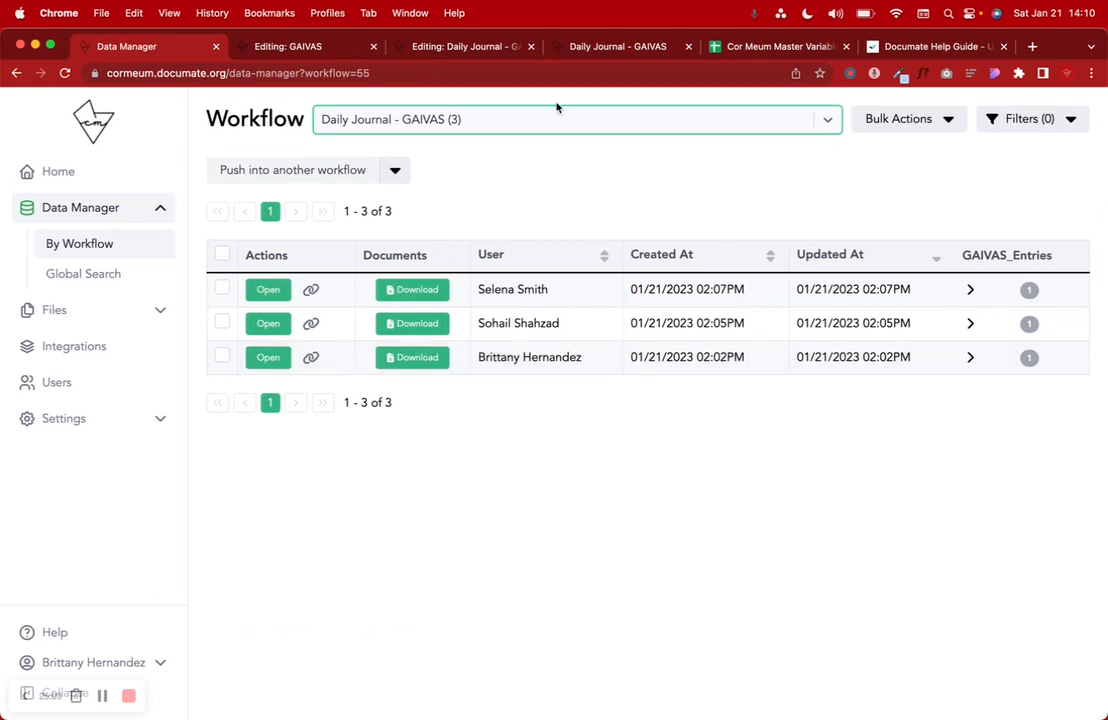
pyautogui.click(908, 50)
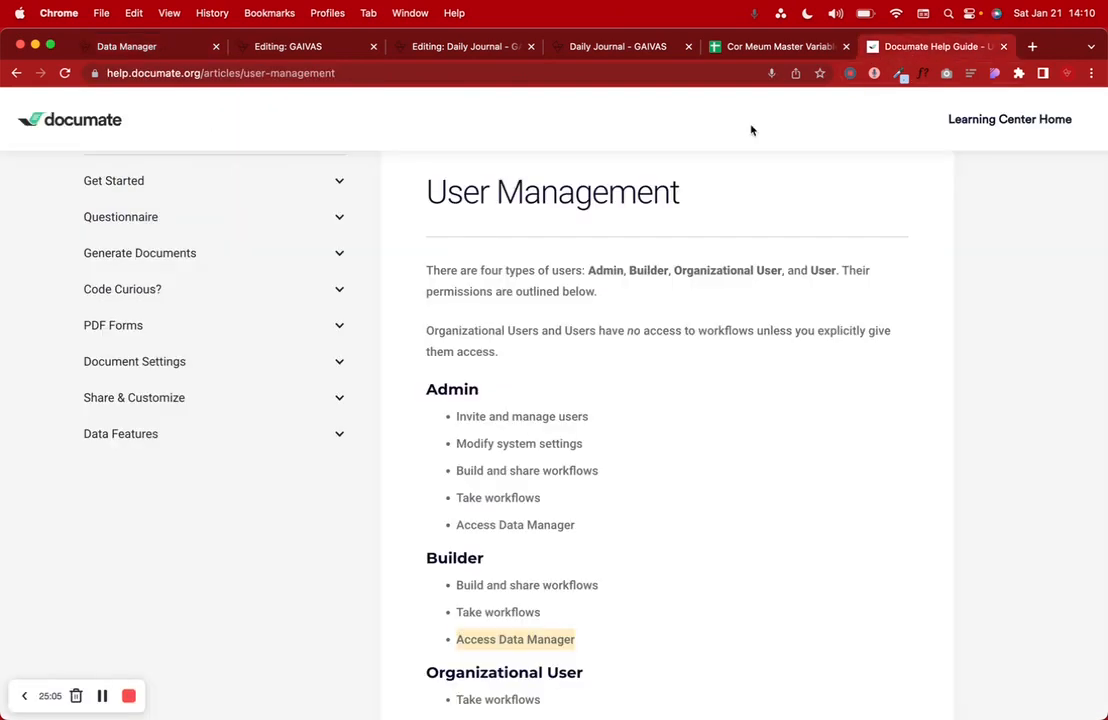
pyautogui.scroll(-3, 528, 390)
pyautogui.scroll(-1, 532, 408)
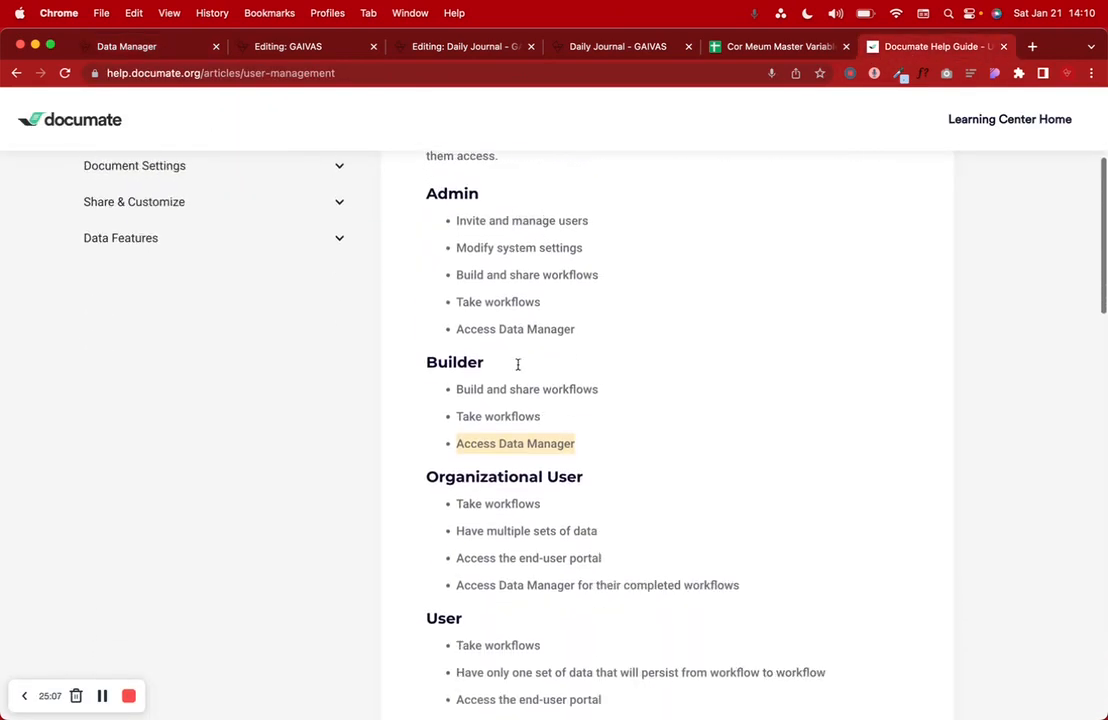
pyautogui.moveTo(371, 168); pyautogui.dragTo(632, 670)
pyautogui.scroll(-3, 632, 670)
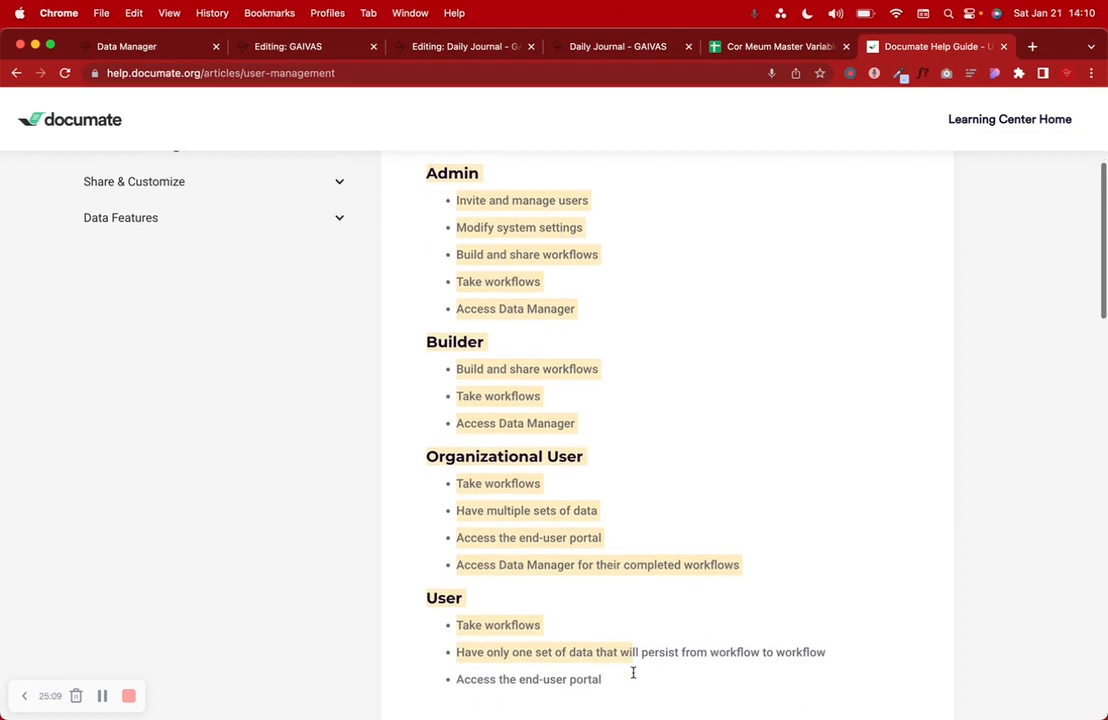
pyautogui.scroll(2, 633, 670)
pyautogui.click(594, 647)
pyautogui.moveTo(518, 512); pyautogui.dragTo(459, 410)
pyautogui.moveTo(469, 354); pyautogui.dragTo(464, 341)
pyautogui.moveTo(466, 260); pyautogui.dragTo(465, 207)
pyautogui.scroll(5, 462, 205)
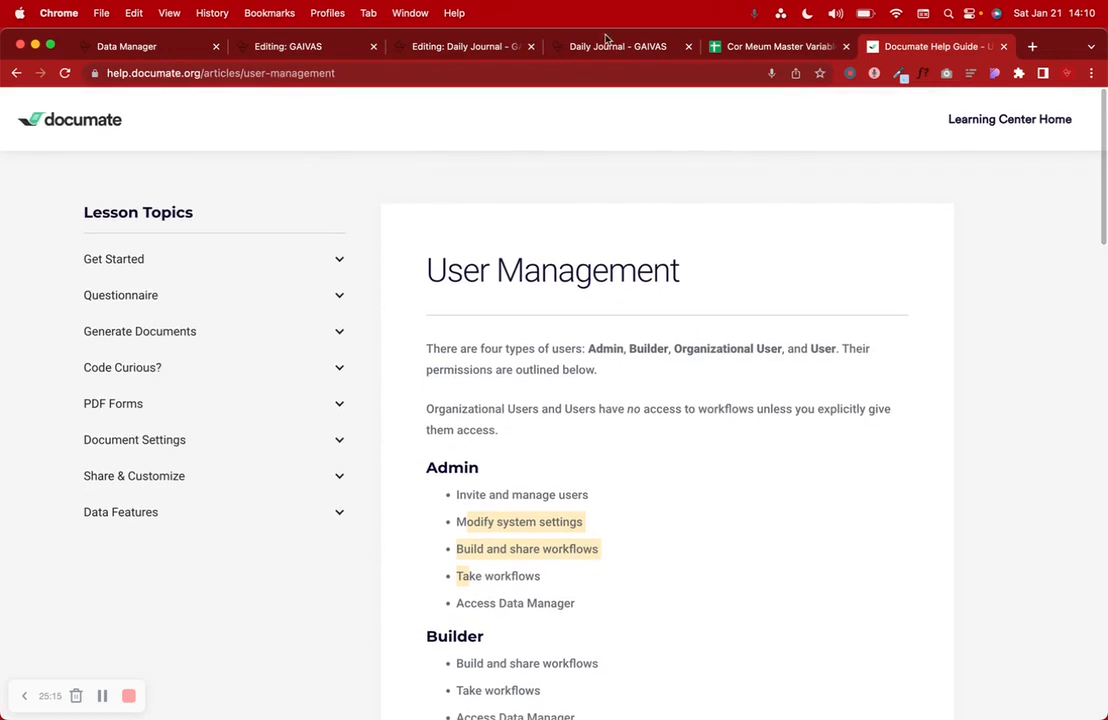
# - Glance at the editor, then show the running form's 'Great job today! See you tomorrow :)' page
pyautogui.click(470, 48)
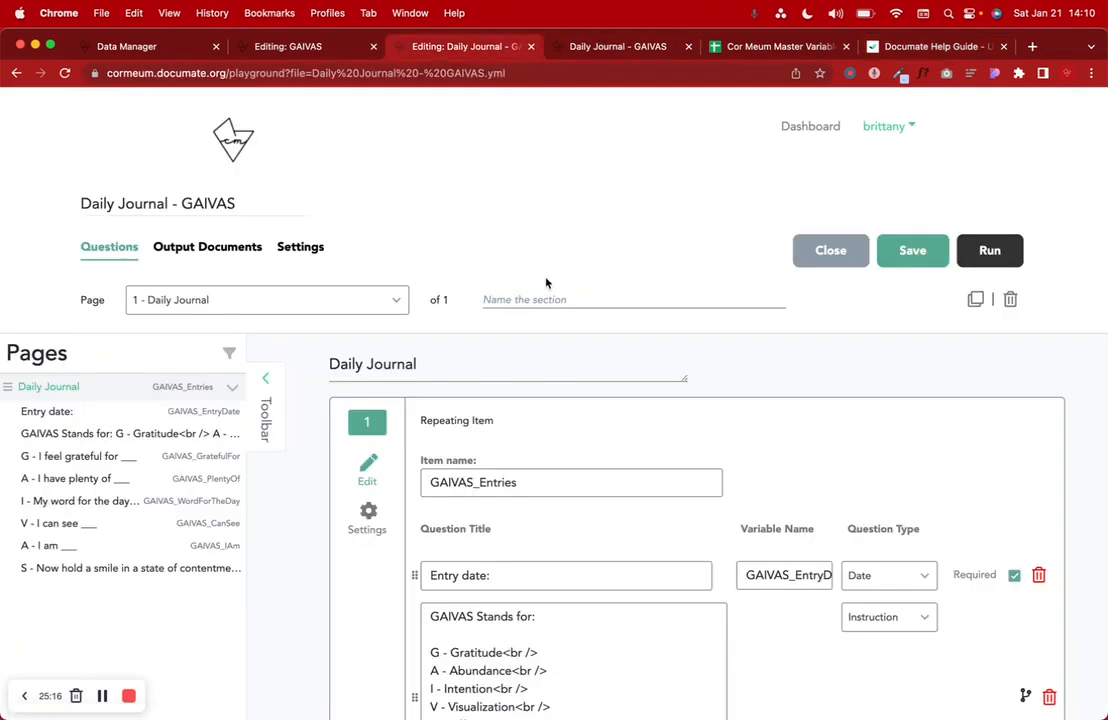
pyautogui.scroll(-5, 575, 373)
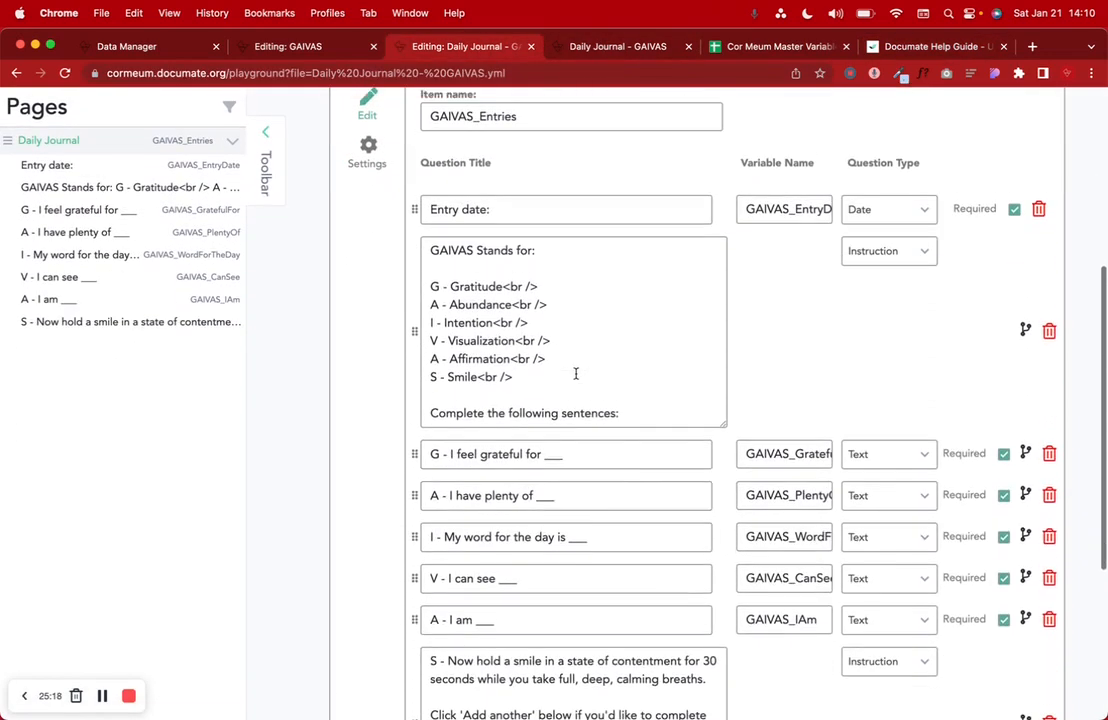
pyautogui.scroll(5, 575, 373)
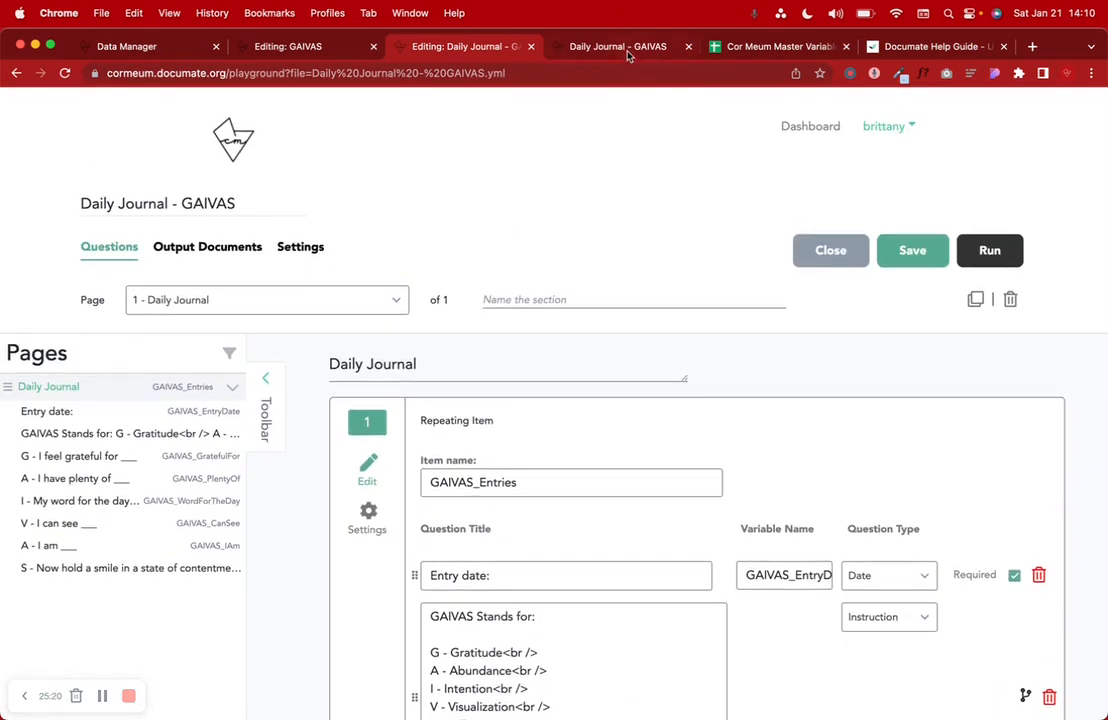
pyautogui.click(628, 52)
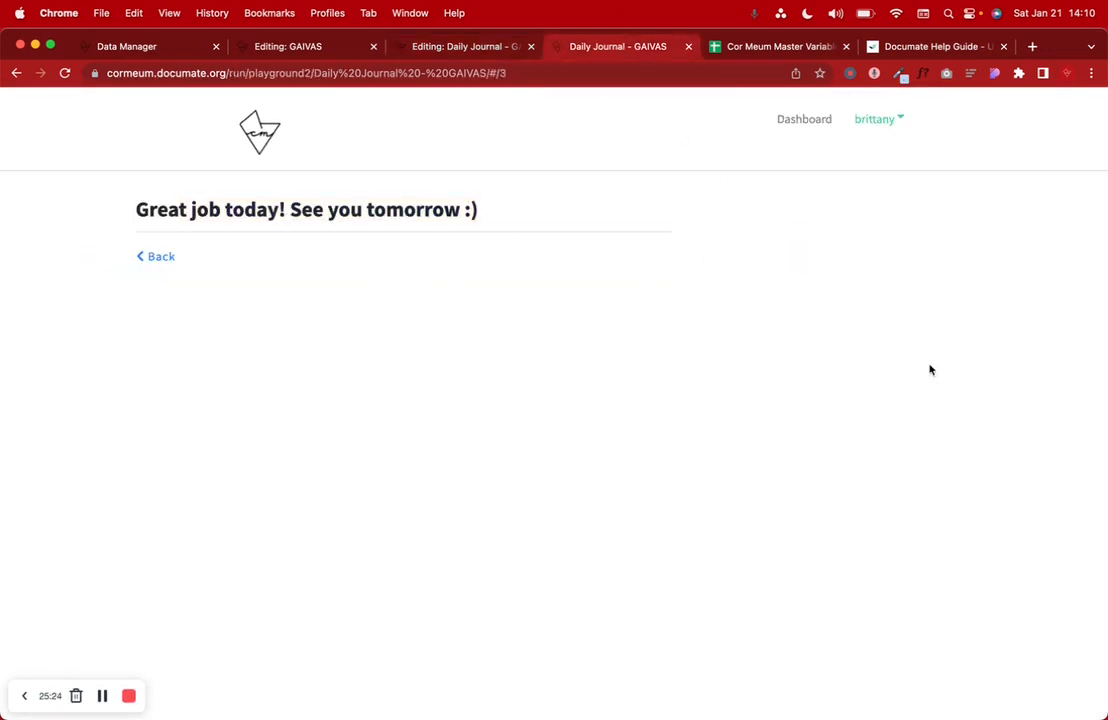
# - Narrow the browser window, then restore it to full width
pyautogui.moveTo(1104, 322); pyautogui.dragTo(951, 697)
pyautogui.moveTo(948, 700)
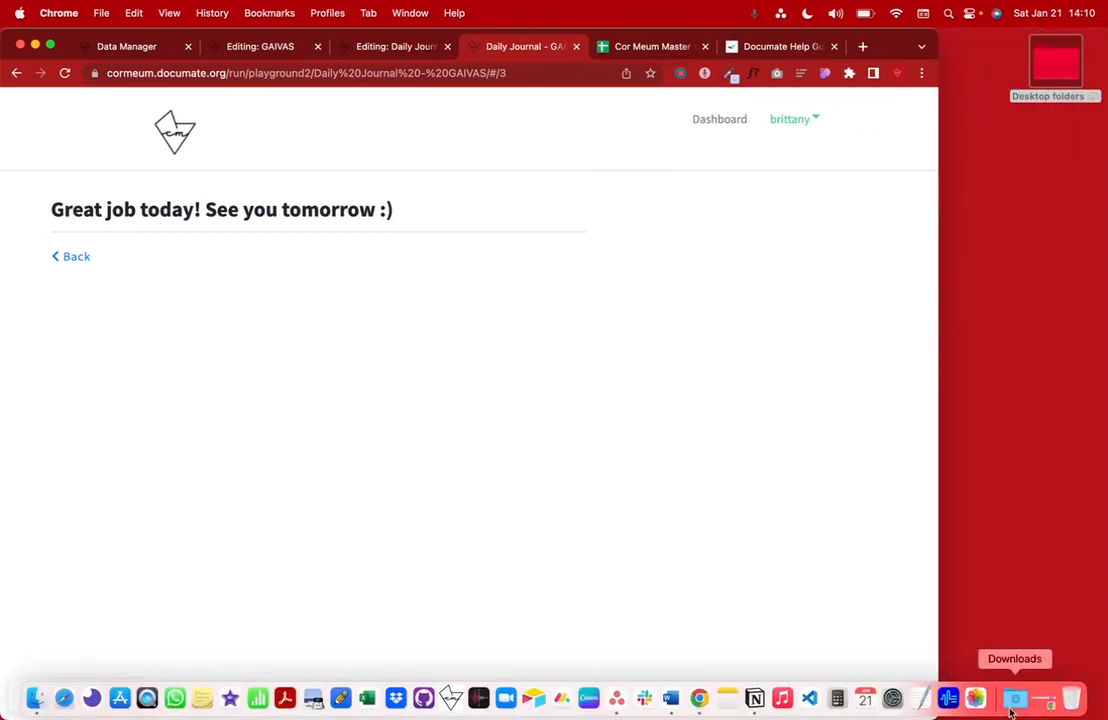
pyautogui.doubleClick(933, 35)
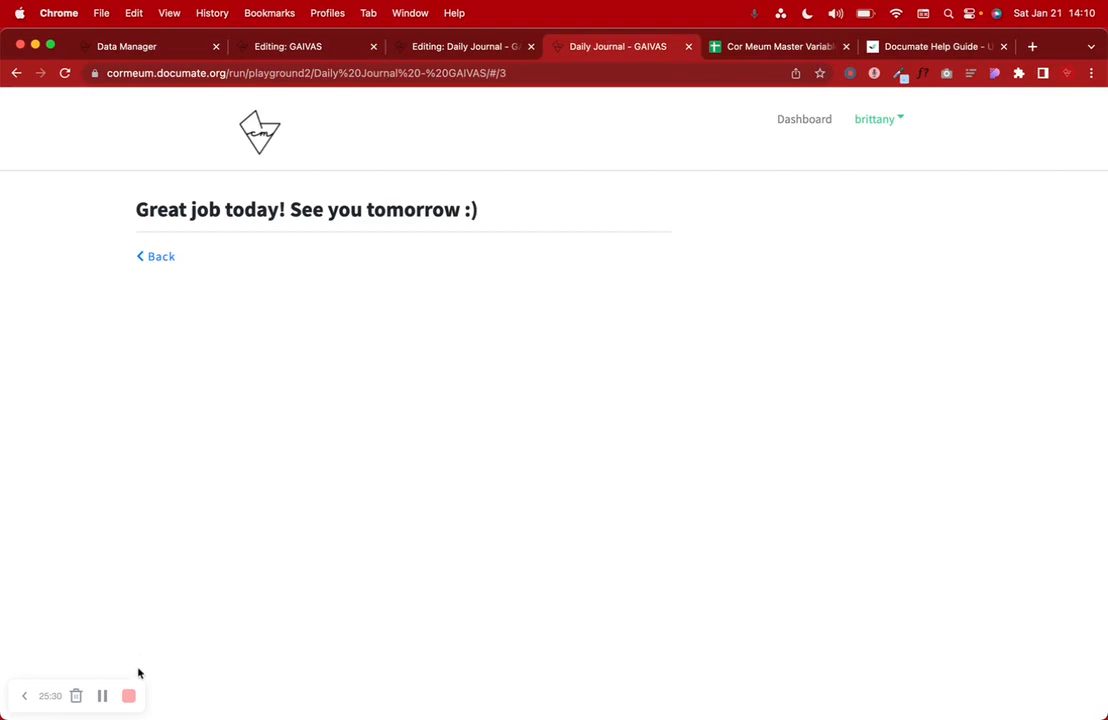